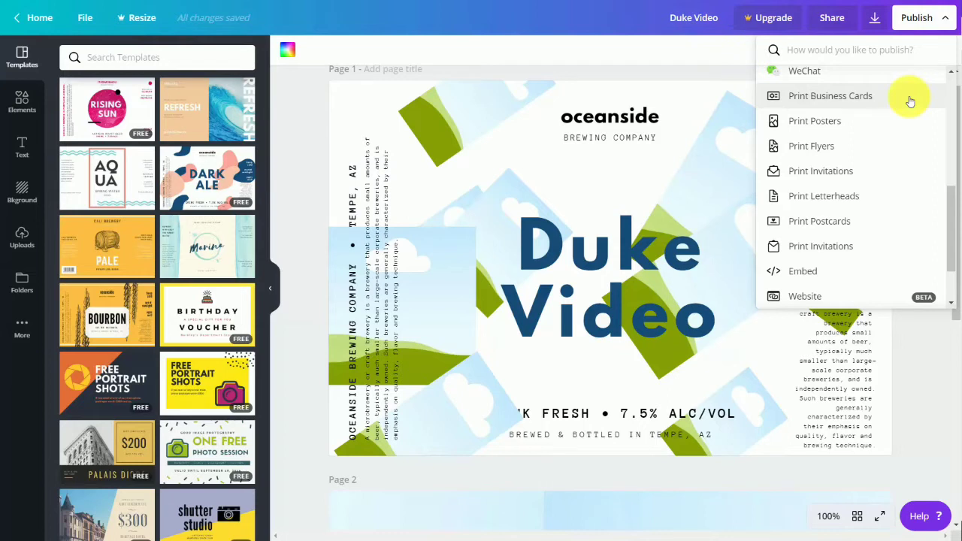
{"action": "left_click", "coordinate": [909, 101]}
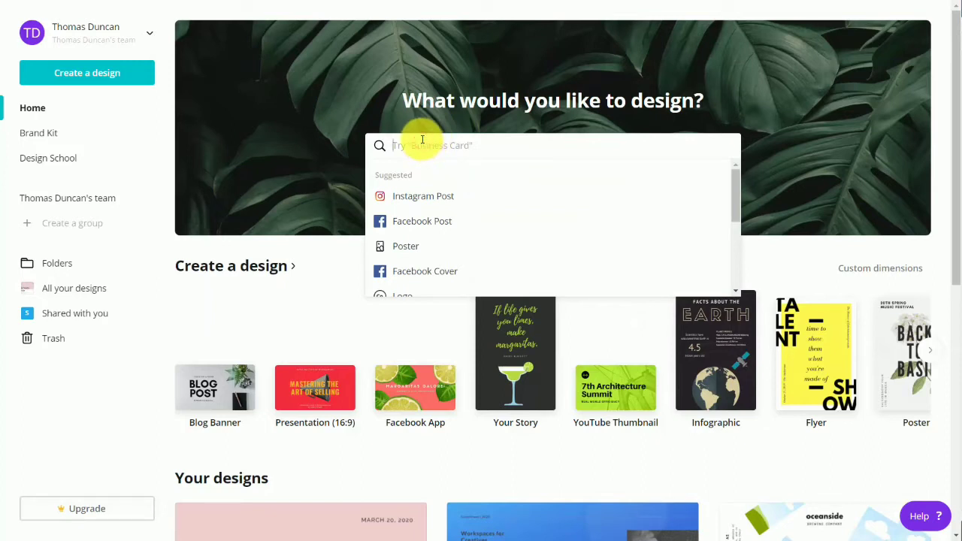
Create a new 3.5 × 2 in business card and apply the front page of the Yellow Simple Filmmaker Business Card template.
{"action": "type", "text": "busin"}
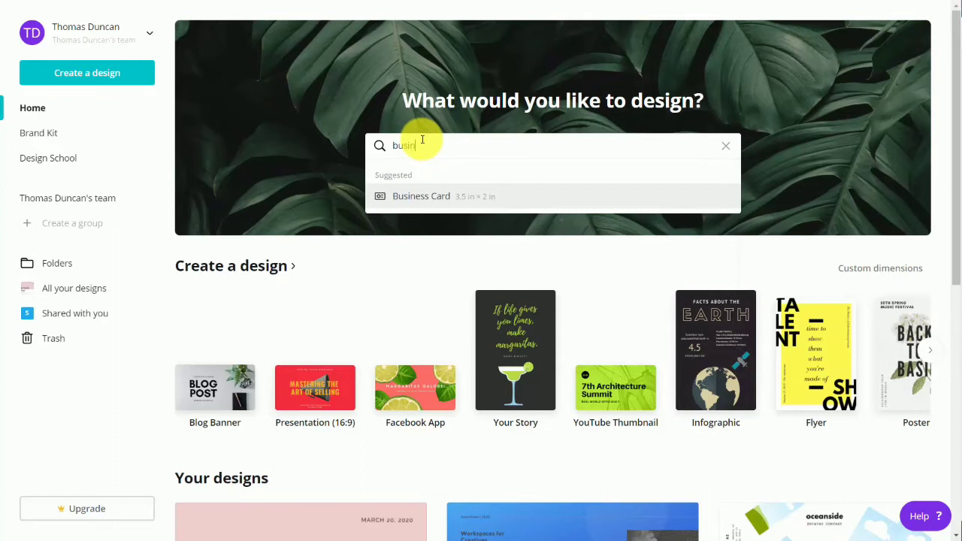
{"action": "left_click", "coordinate": [423, 198]}
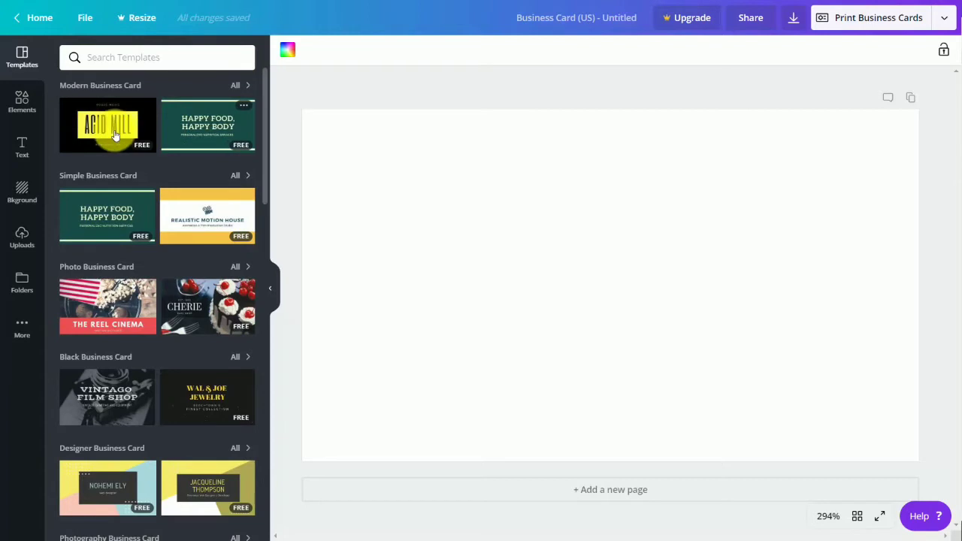
{"action": "left_click", "coordinate": [189, 212]}
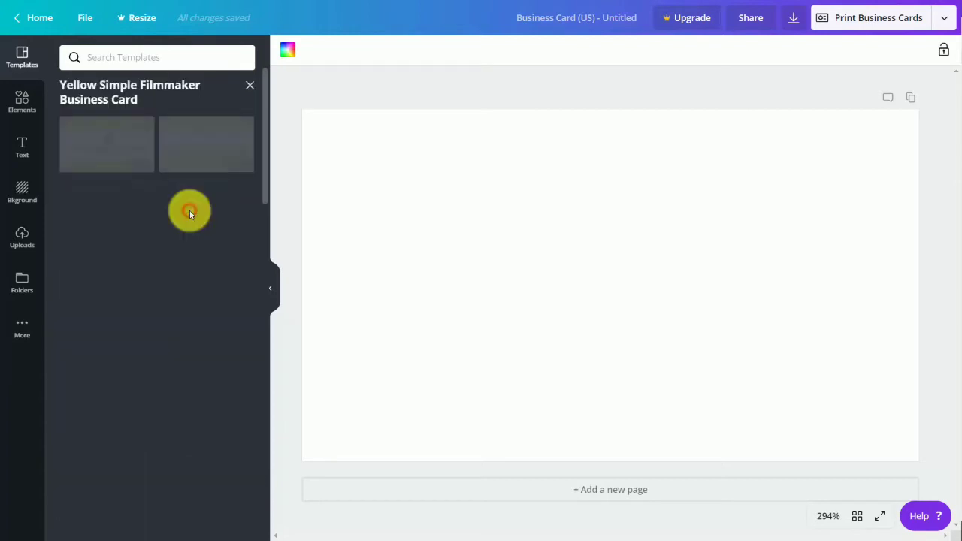
{"action": "left_click", "coordinate": [106, 162]}
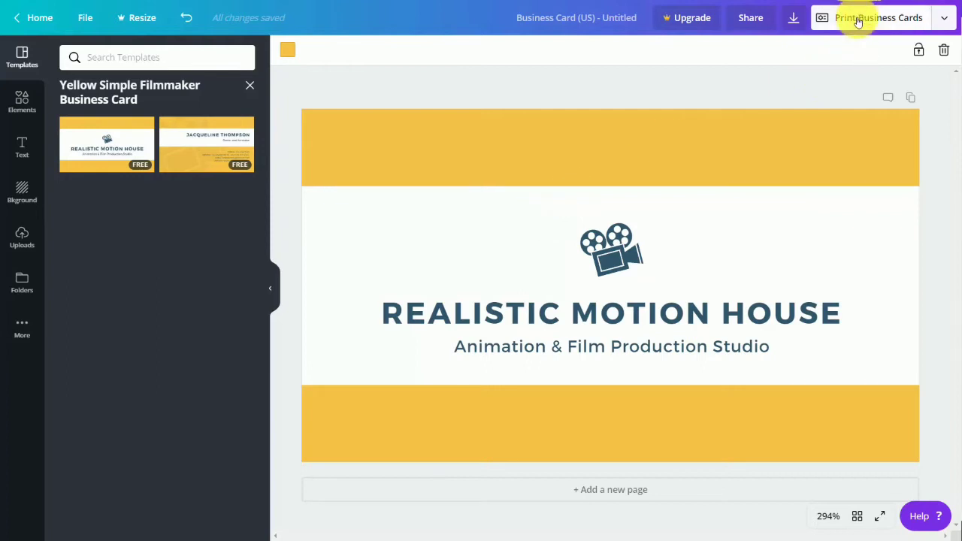
Start a business card print order and accept the standard paper, gloss finish, 150 copies and standard delivery options.
{"action": "left_click", "coordinate": [945, 22]}
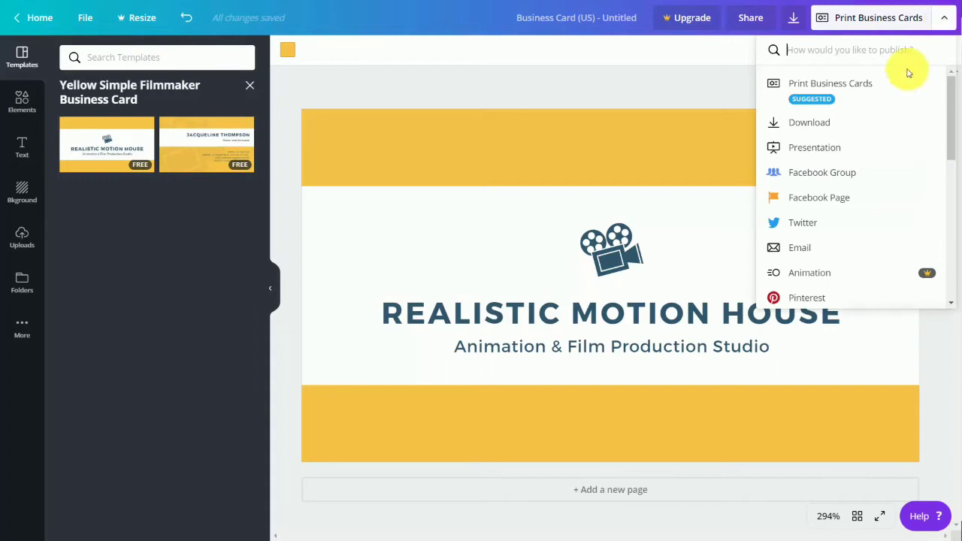
{"action": "scroll", "coordinate": [902, 80], "scroll_direction": "down", "scroll_amount": 1}
{"action": "scroll", "coordinate": [902, 81], "scroll_direction": "down", "scroll_amount": 1}
{"action": "scroll", "coordinate": [902, 81], "scroll_direction": "up", "scroll_amount": 2}
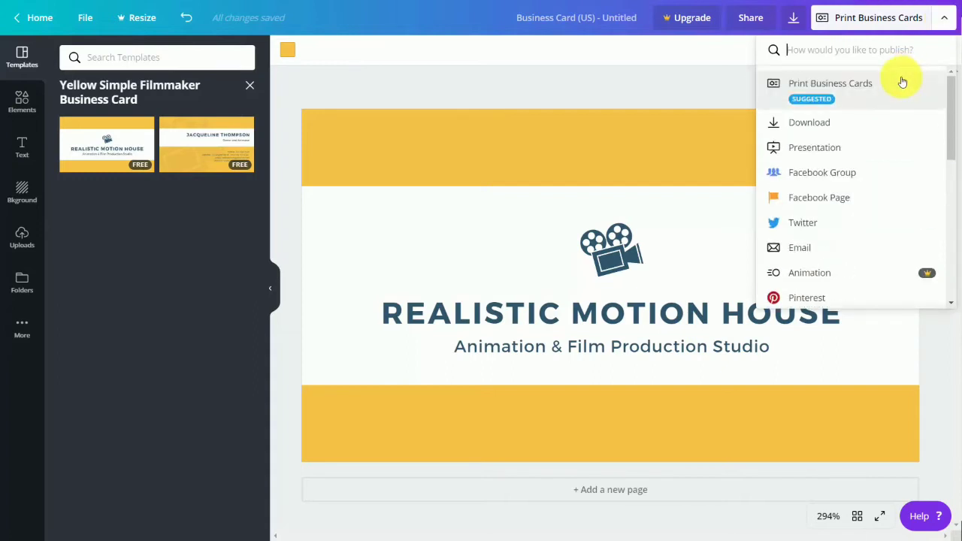
{"action": "left_click", "coordinate": [864, 85]}
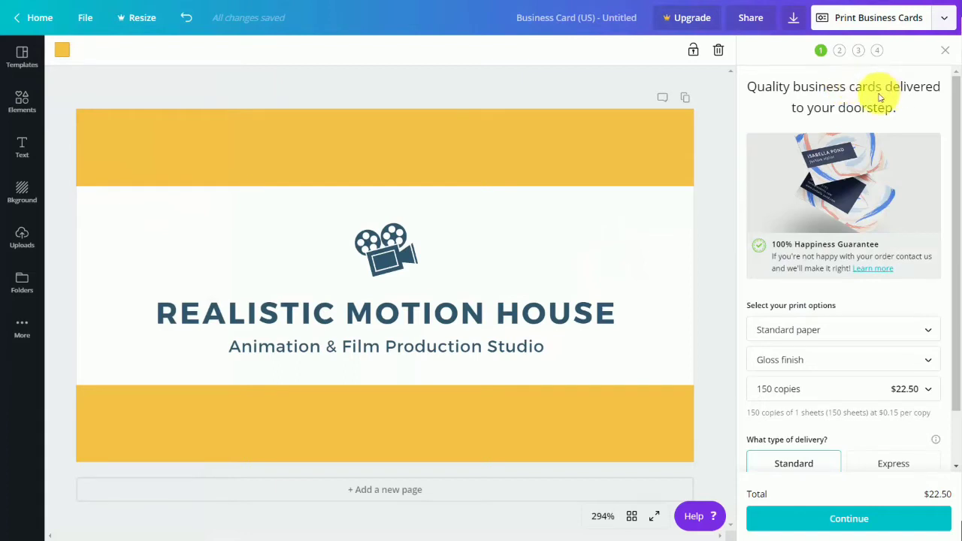
{"action": "scroll", "coordinate": [856, 98], "scroll_direction": "down", "scroll_amount": 2}
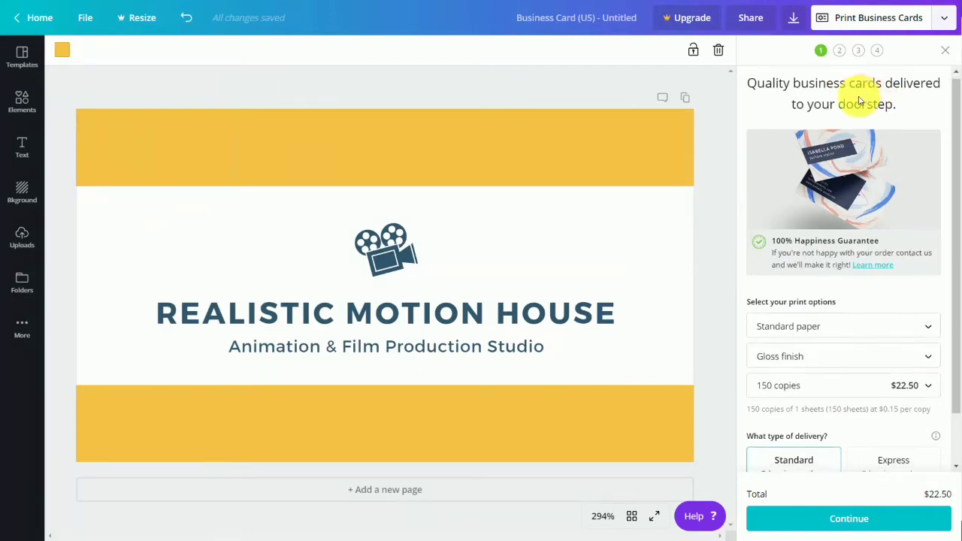
{"action": "scroll", "coordinate": [853, 98], "scroll_direction": "up", "scroll_amount": 2}
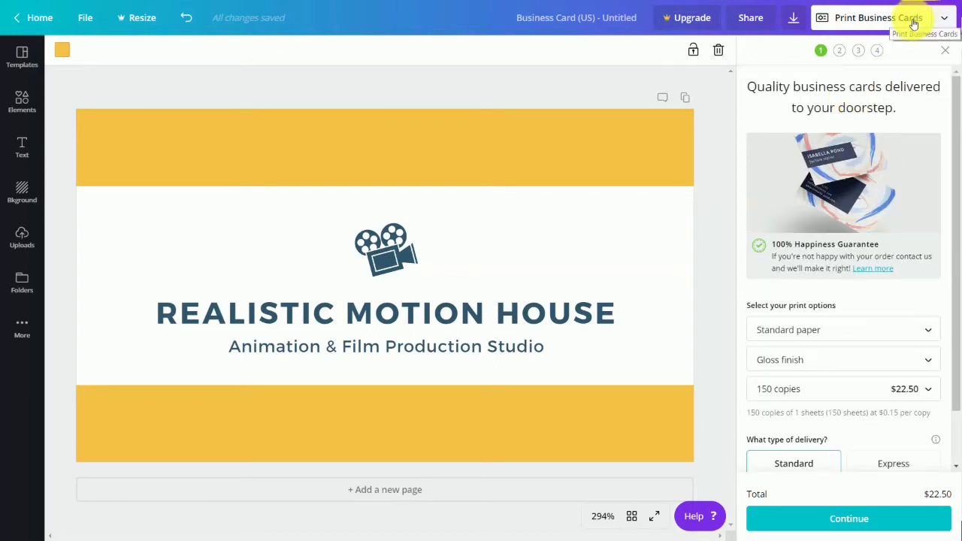
{"action": "left_click", "coordinate": [848, 519]}
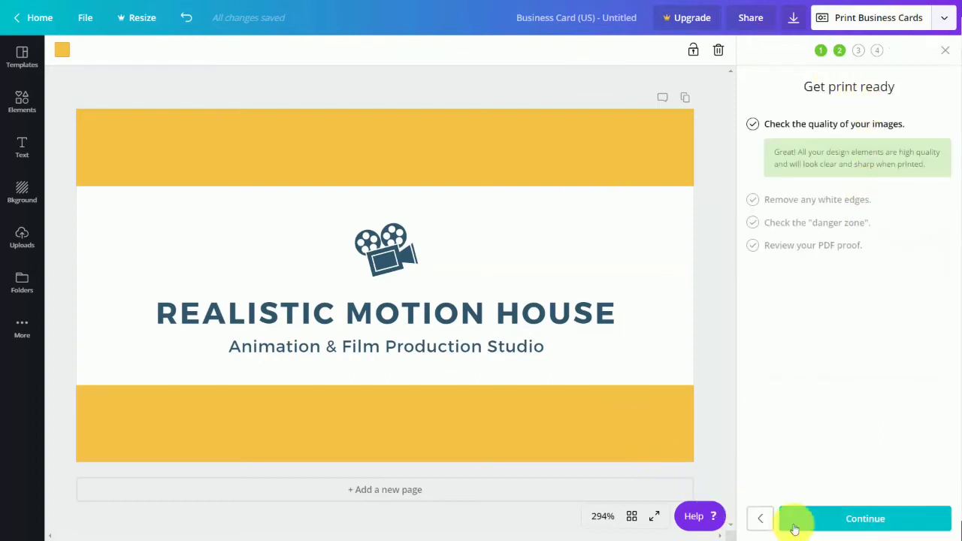
Pass the business card's image quality, white edges and danger zone checks, and save the PDF proof as CANVA_proof_order_PADXUsbPRys.pdf.
{"action": "left_click", "coordinate": [824, 521]}
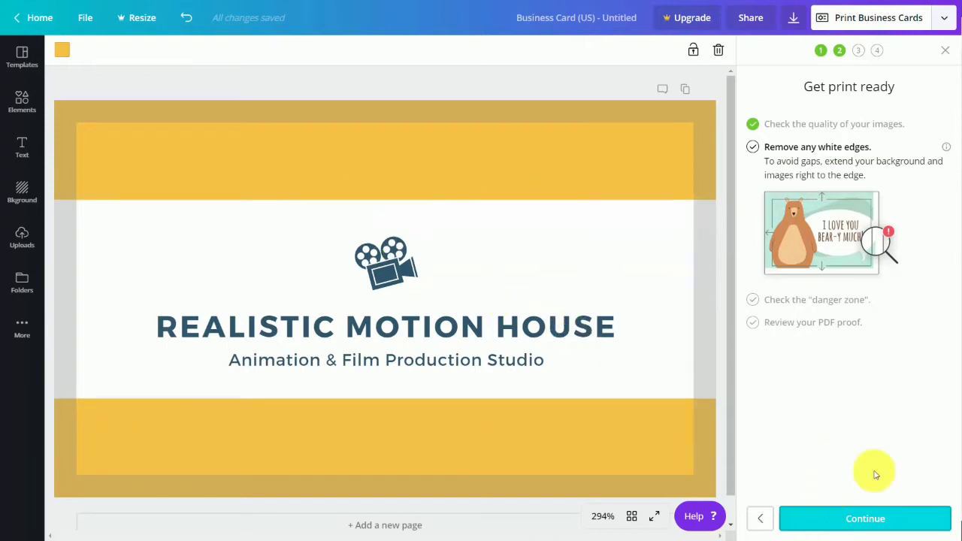
{"action": "left_click", "coordinate": [877, 519]}
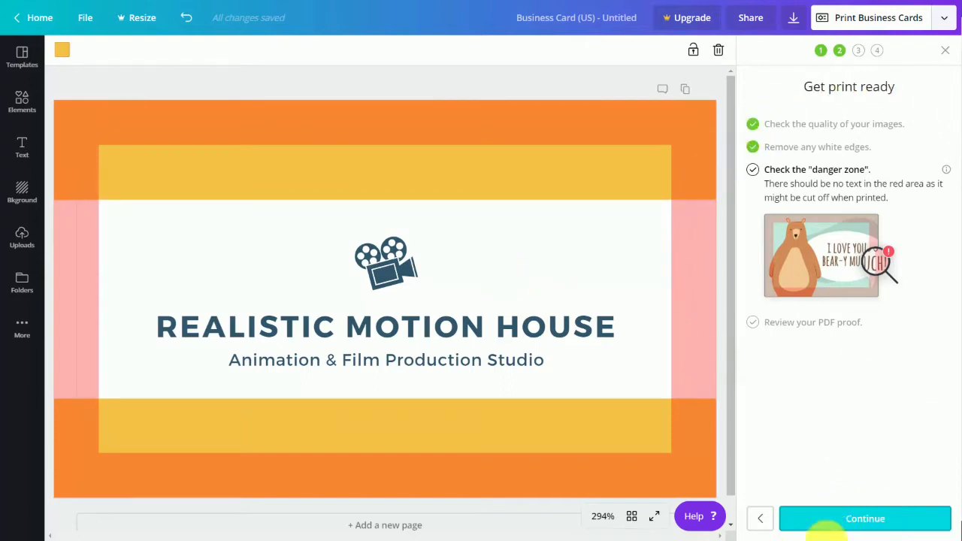
{"action": "left_click", "coordinate": [847, 519]}
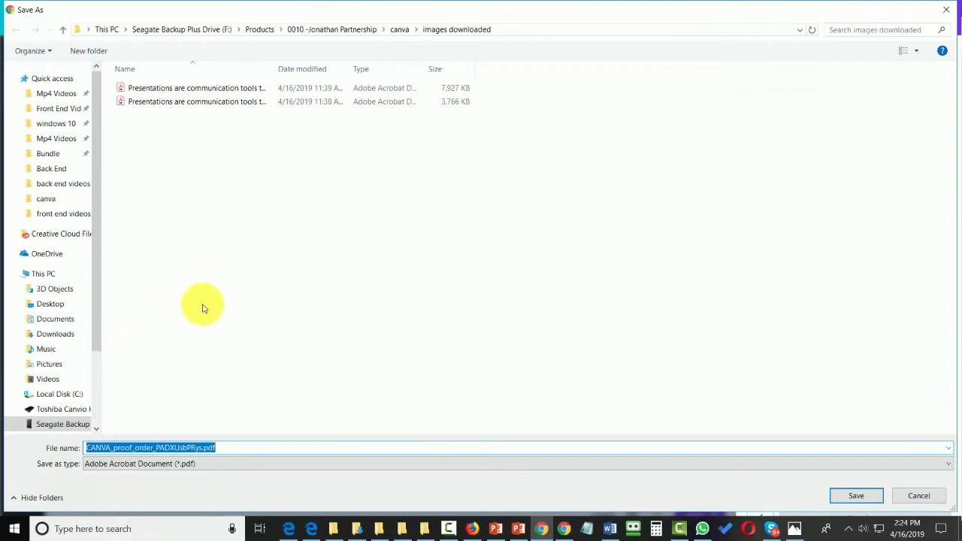
{"action": "left_click", "coordinate": [849, 497]}
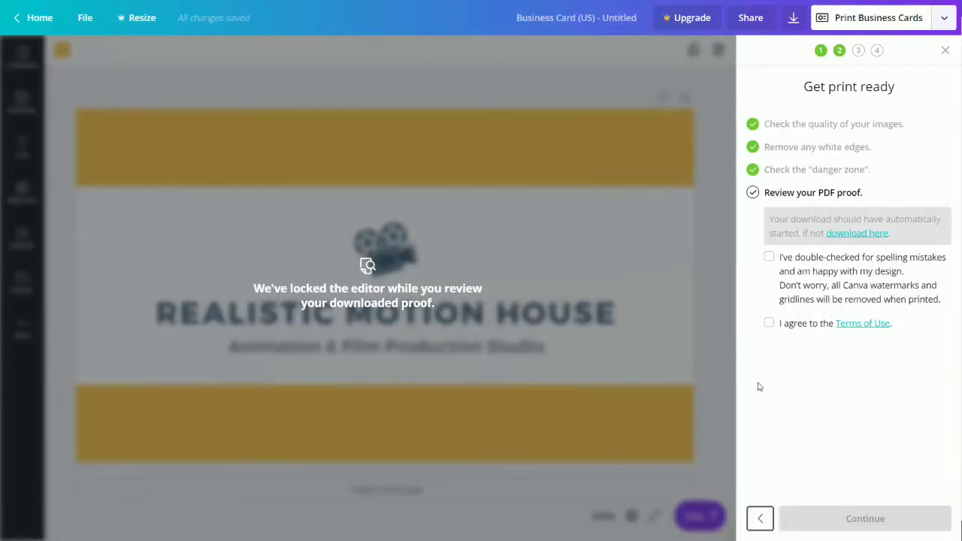
Confirm the business card proof is double-checked, agree to the Terms of Use, and proceed to the order's payment summary.
{"action": "left_click", "coordinate": [768, 256]}
{"action": "left_click", "coordinate": [768, 325]}
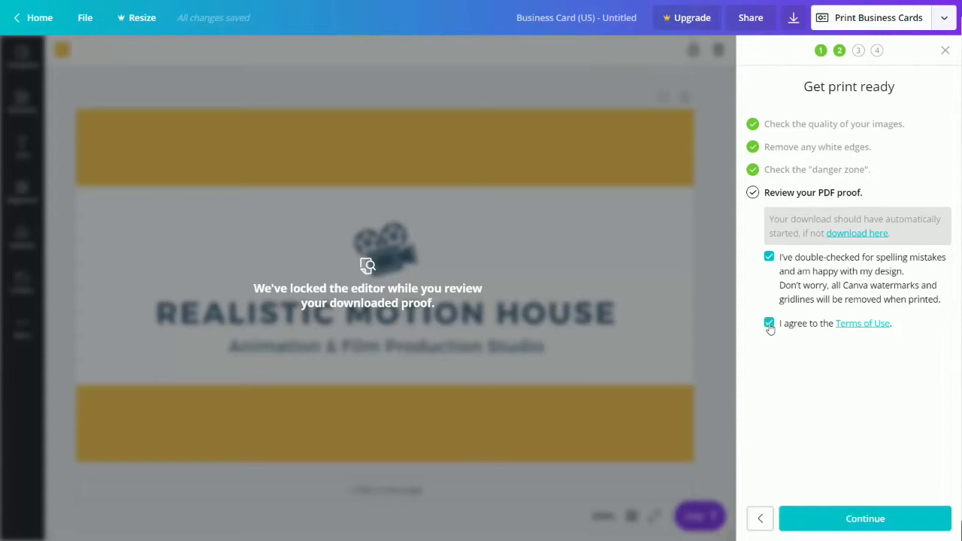
{"action": "left_click", "coordinate": [851, 518]}
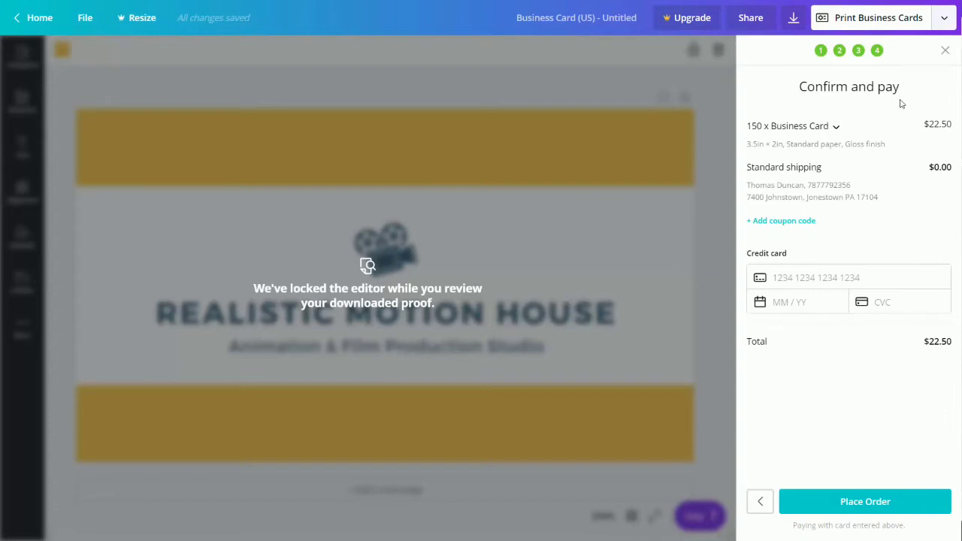
{"action": "left_click", "coordinate": [835, 128]}
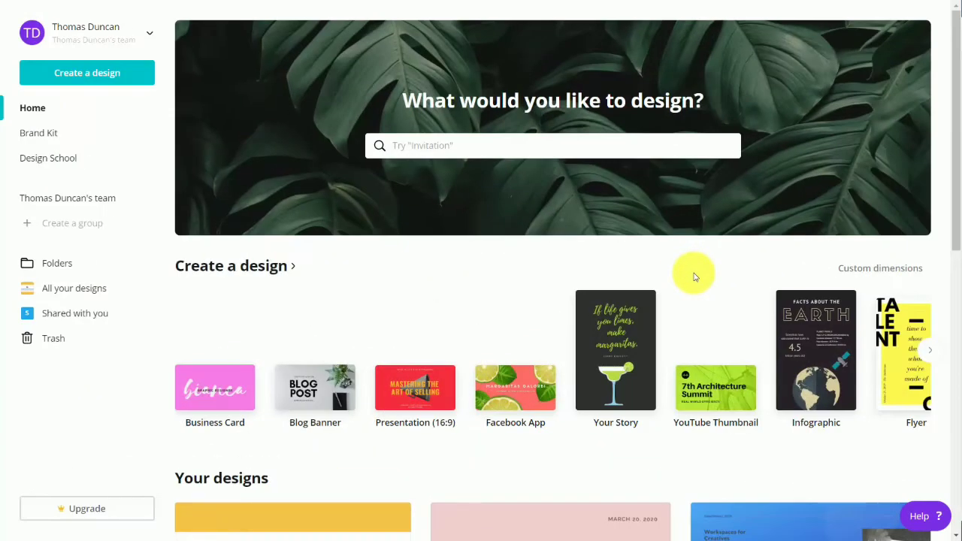
Create a new poster design and apply the free "Concert at the Hub" event poster template.
{"action": "left_click", "coordinate": [453, 145]}
{"action": "type", "text": "pose"}
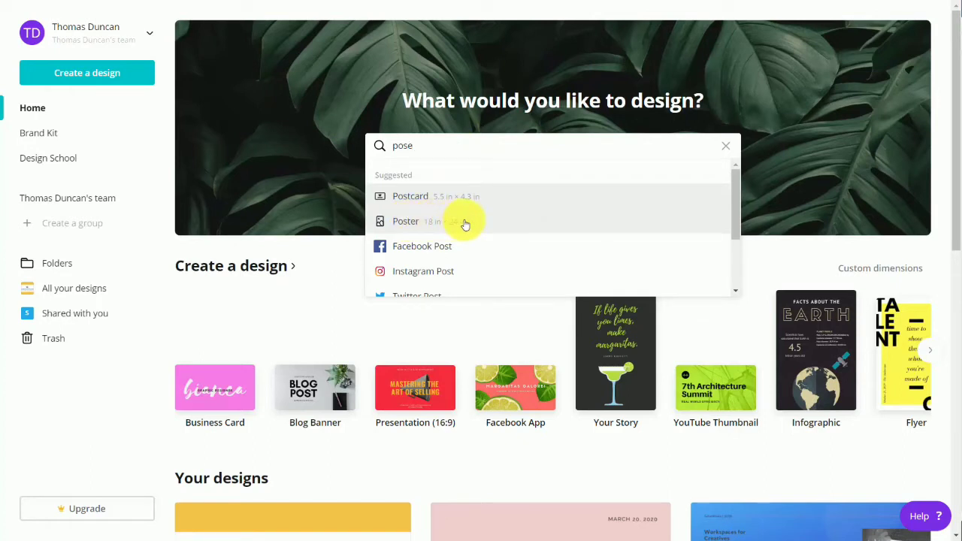
{"action": "left_click", "coordinate": [409, 223]}
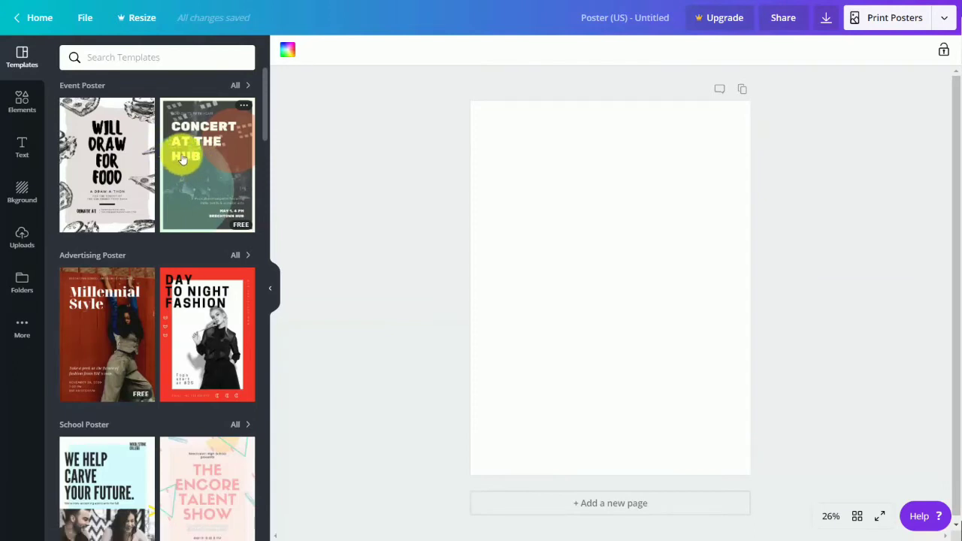
{"action": "scroll", "coordinate": [181, 154], "scroll_direction": "down", "scroll_amount": 2}
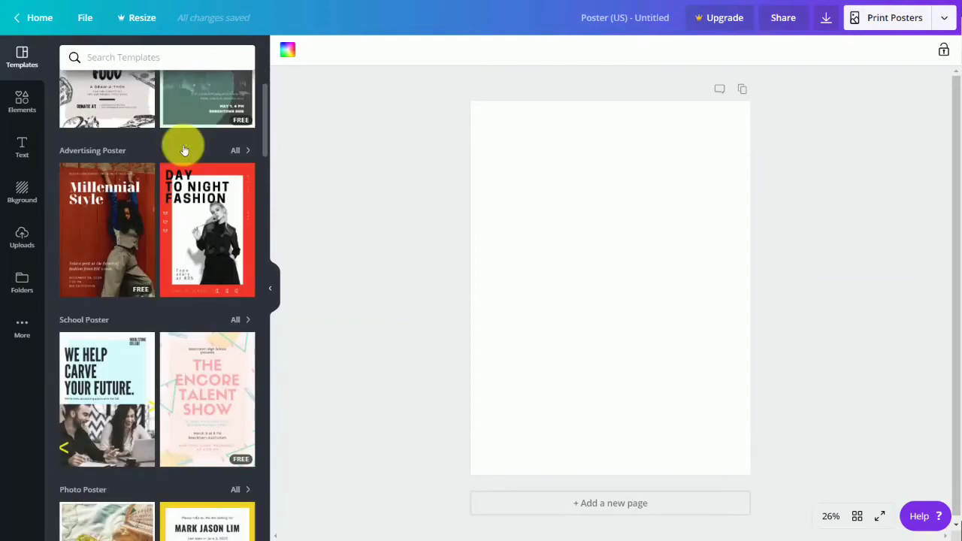
{"action": "scroll", "coordinate": [174, 151], "scroll_direction": "up", "scroll_amount": 2}
{"action": "left_click", "coordinate": [193, 154]}
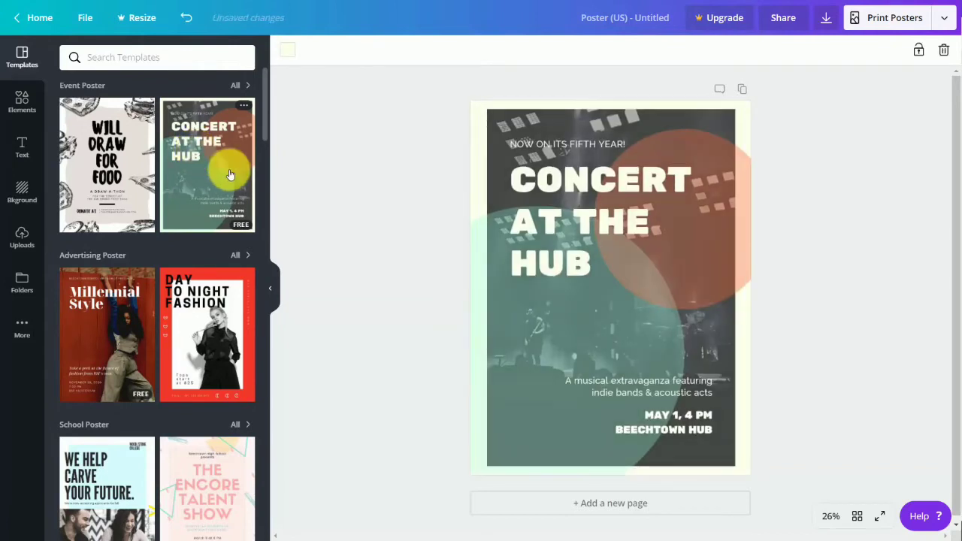
Start a print order for the poster and set its size to 21in × 28in.
{"action": "left_click", "coordinate": [892, 18]}
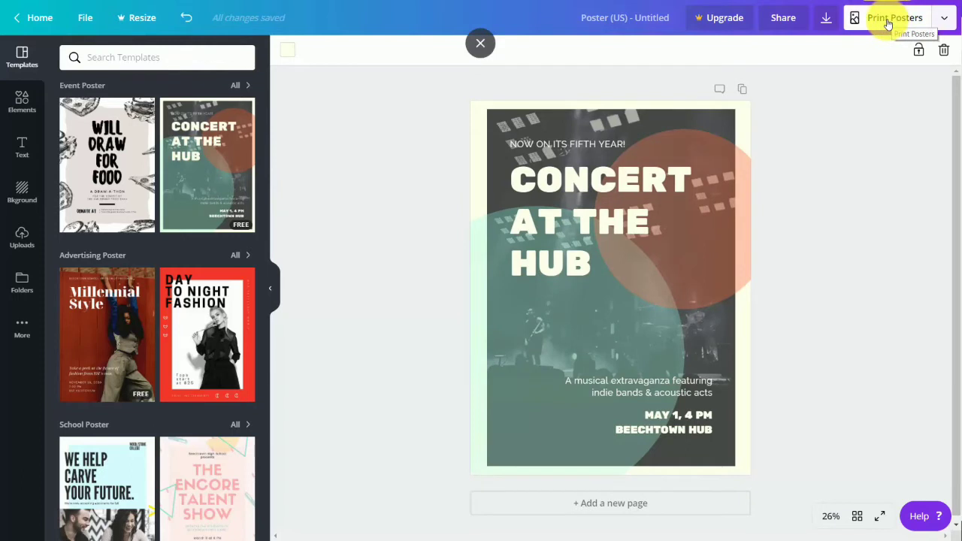
{"action": "left_click", "coordinate": [886, 21]}
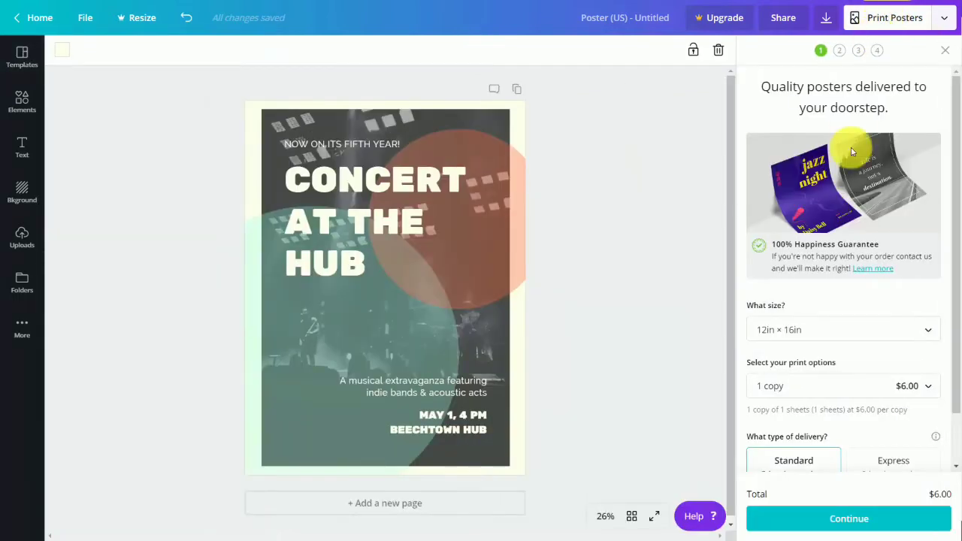
{"action": "scroll", "coordinate": [850, 147], "scroll_direction": "down", "scroll_amount": 1}
{"action": "left_click", "coordinate": [900, 273]}
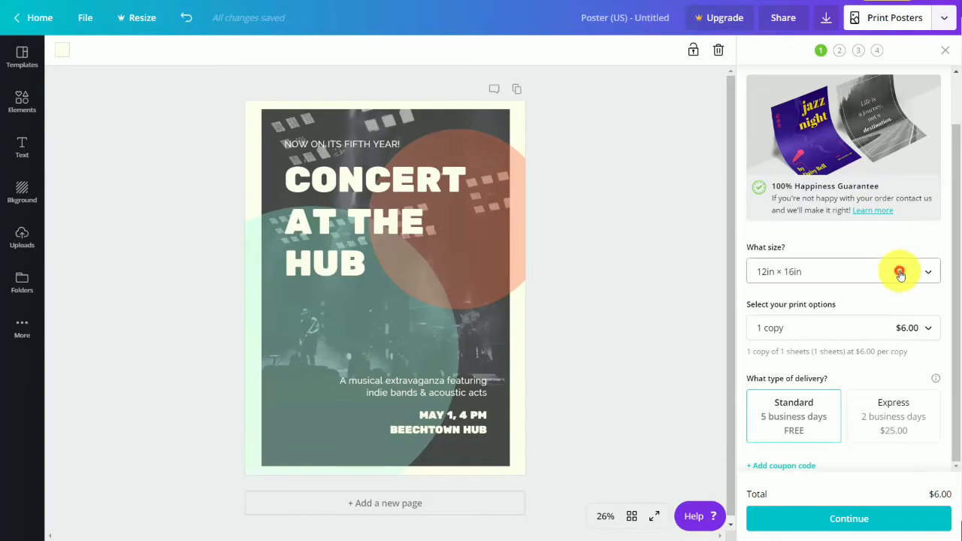
{"action": "left_click", "coordinate": [850, 317]}
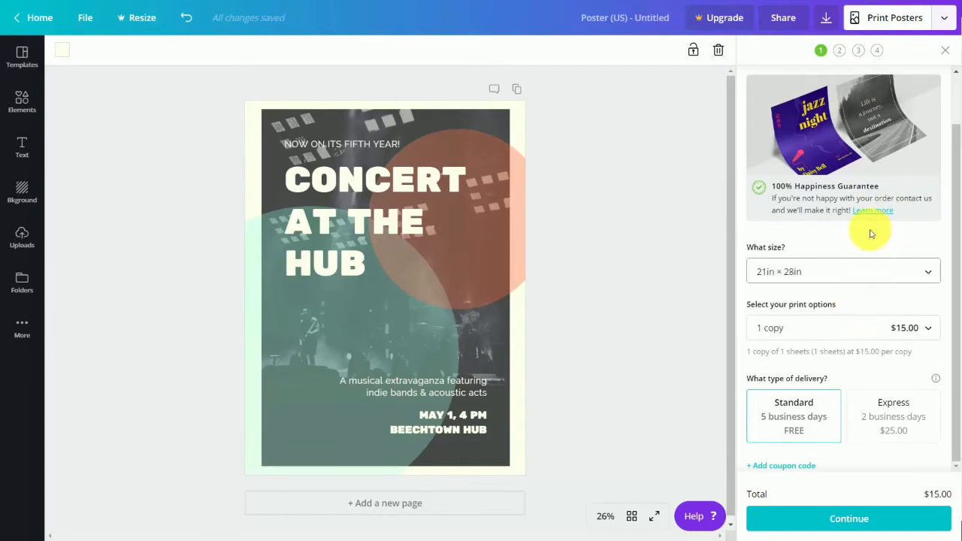
Set the poster order to 5 copies and proceed to print preparation with standard delivery.
{"action": "left_click", "coordinate": [927, 329]}
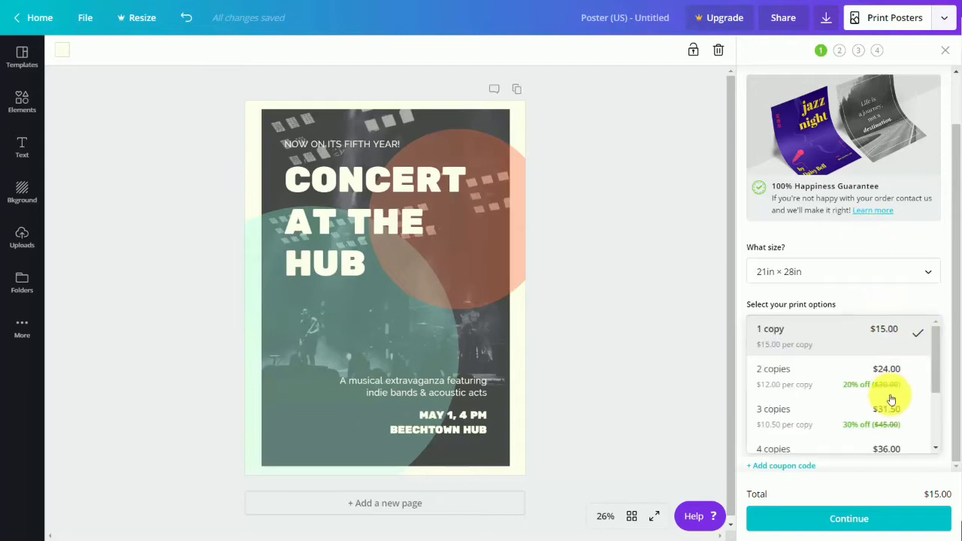
{"action": "scroll", "coordinate": [884, 395], "scroll_direction": "down", "scroll_amount": 2}
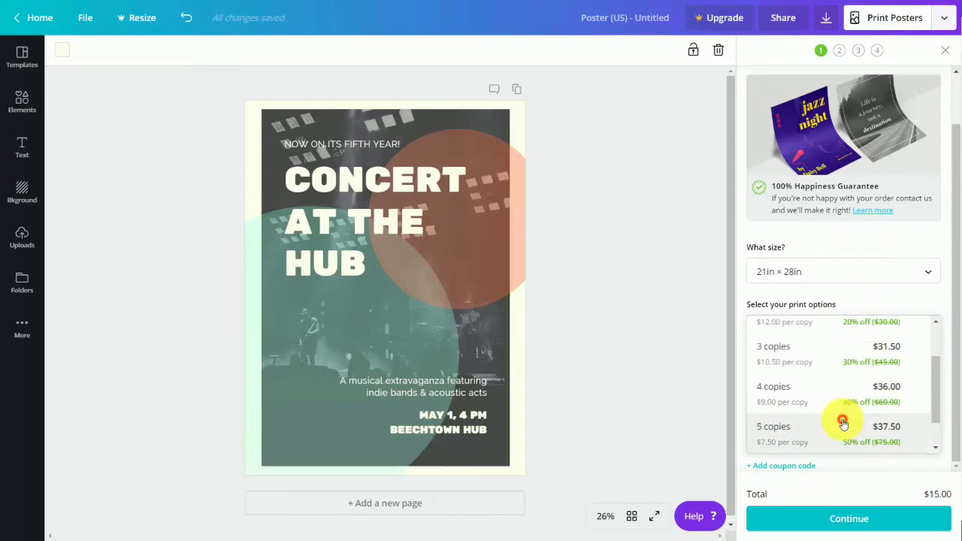
{"action": "left_click", "coordinate": [841, 425]}
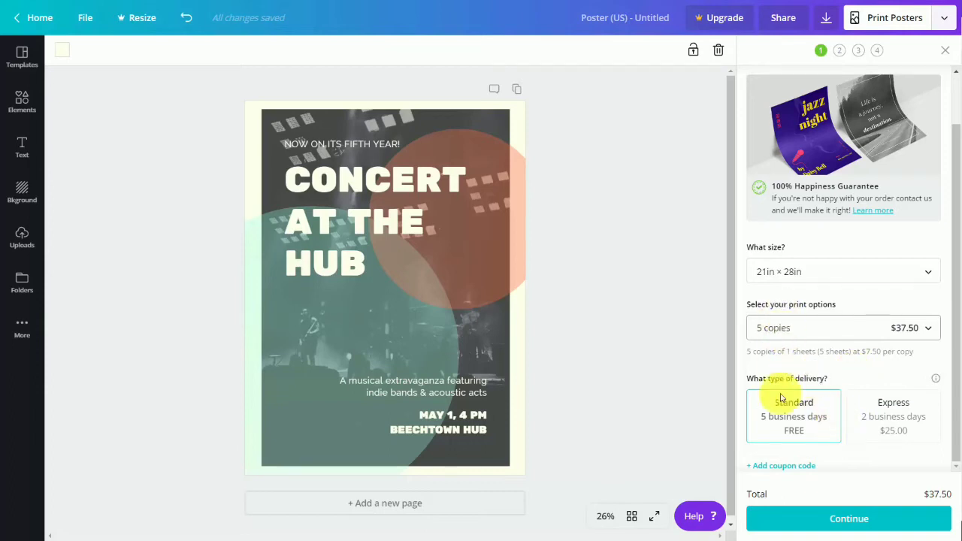
{"action": "left_click", "coordinate": [838, 515]}
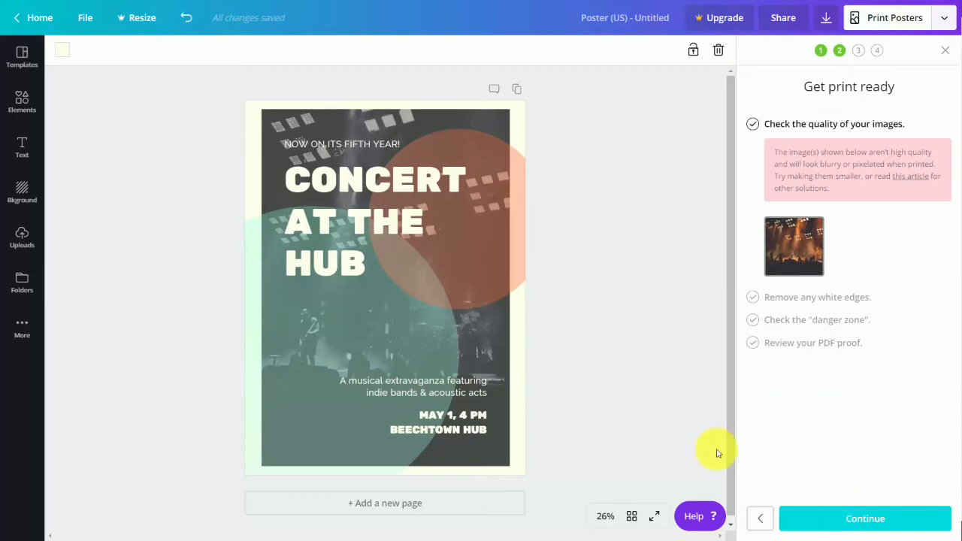
Pass the poster's image quality, white edges and danger zone checks to generate its PDF proof.
{"action": "left_click", "coordinate": [853, 519]}
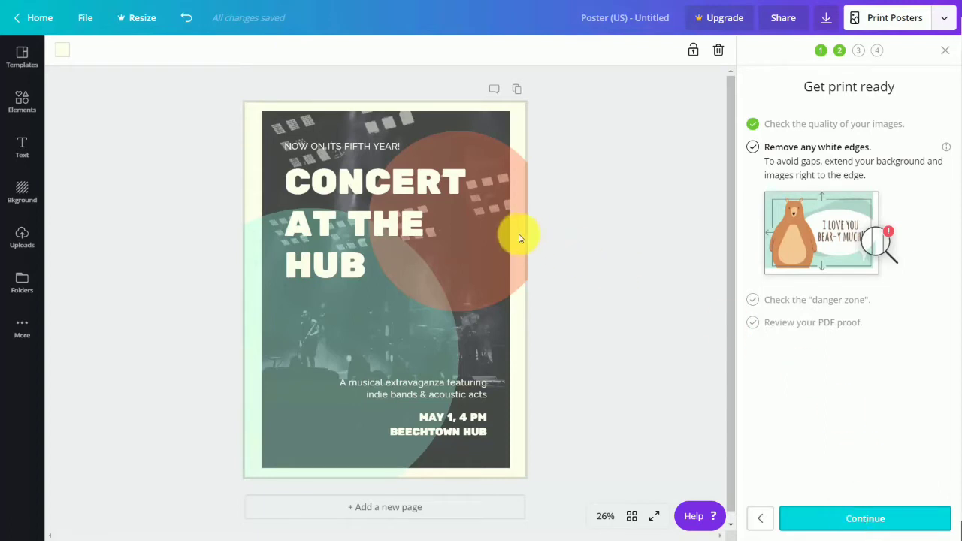
{"action": "left_click", "coordinate": [840, 519]}
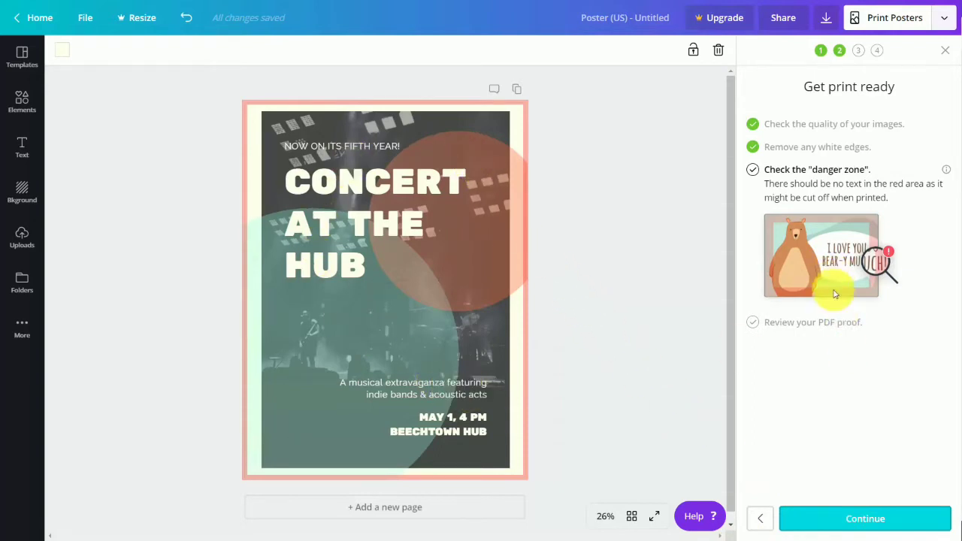
{"action": "left_click", "coordinate": [867, 519]}
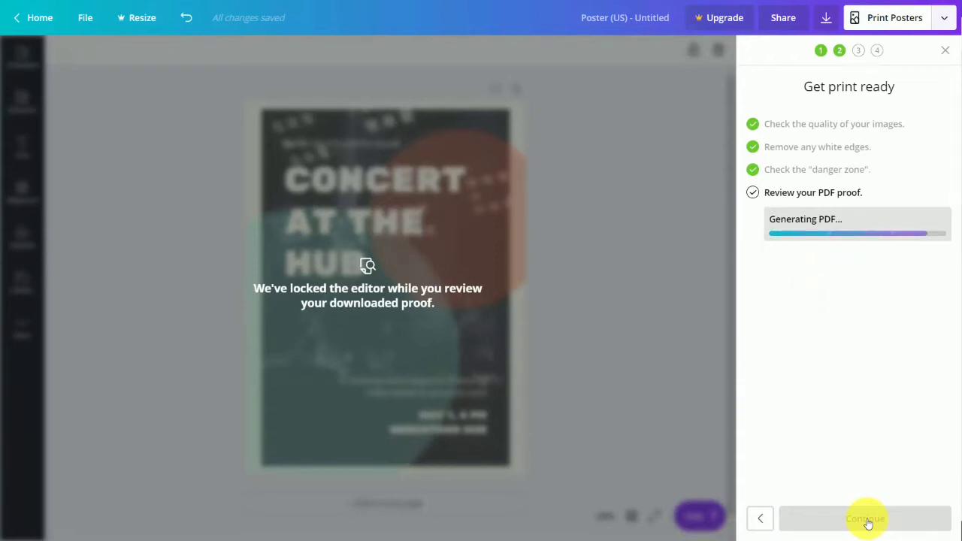
Review the poster's PDF proof, confirm the design is double-checked, and agree to the Terms of Use.
{"action": "left_click", "coordinate": [43, 526]}
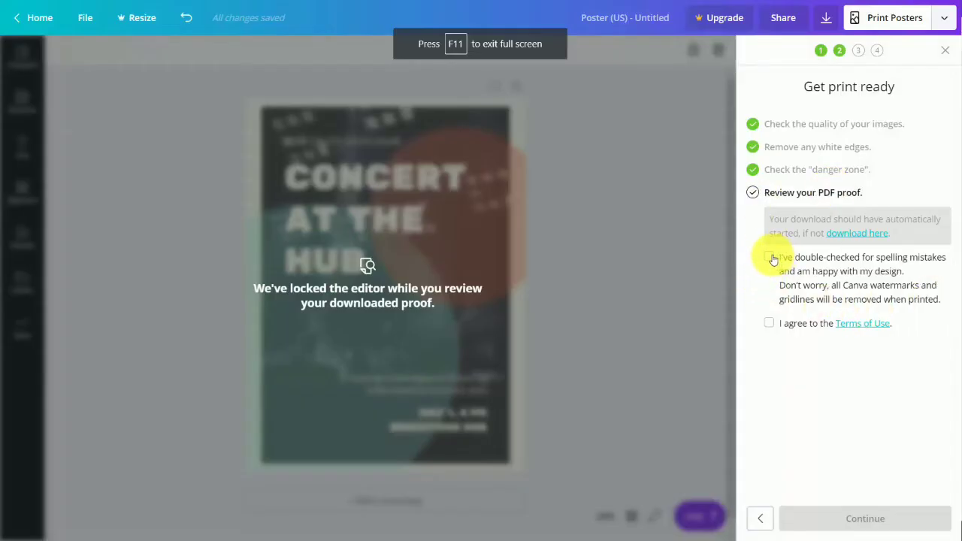
{"action": "left_click", "coordinate": [770, 259]}
{"action": "left_click", "coordinate": [764, 323]}
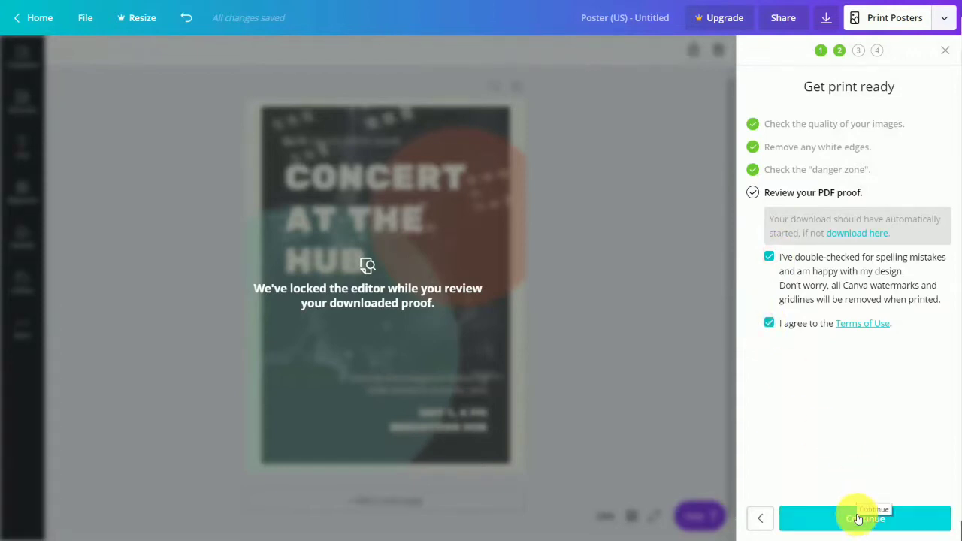
Continue past the approved poster proof and submit the prefilled shipping details to move the order to payment.
{"action": "left_click", "coordinate": [857, 518]}
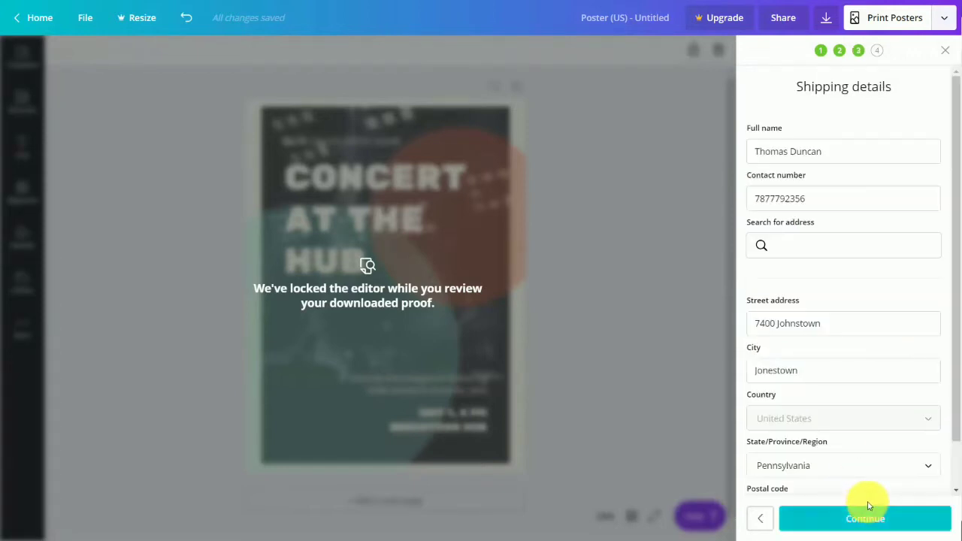
{"action": "left_click", "coordinate": [872, 519]}
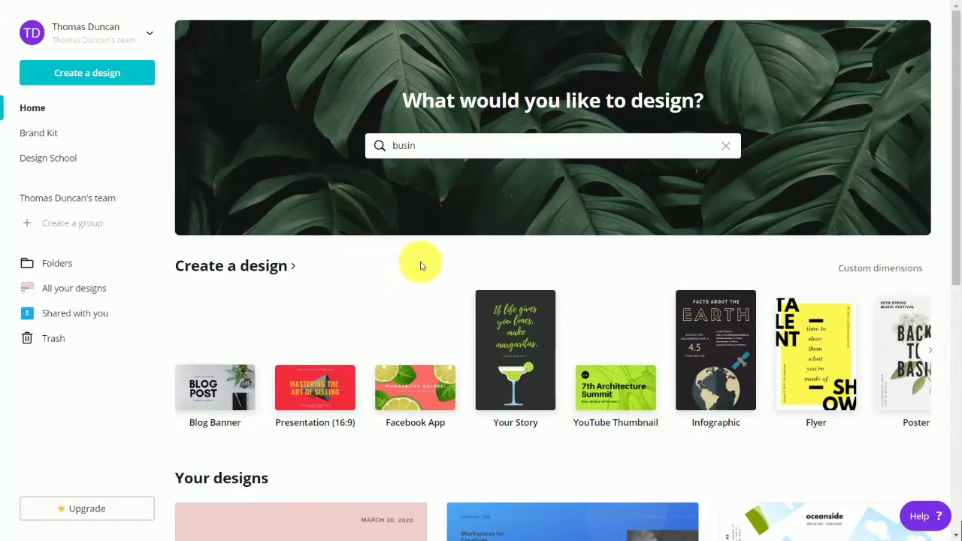
Replace the design search text with "flyer" and create a new Flyer design.
{"action": "left_click", "coordinate": [481, 154]}
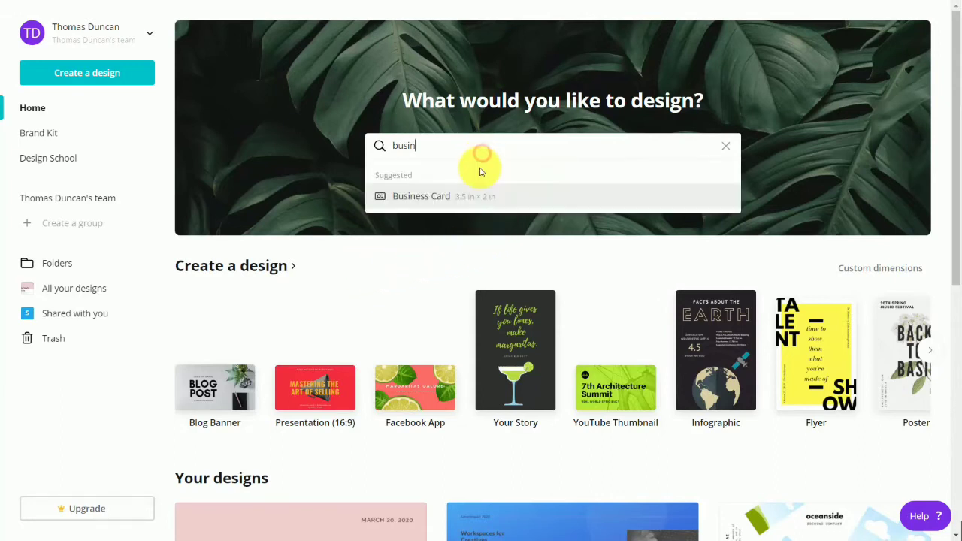
{"action": "key", "text": "BackSpace"}
{"action": "key", "text": "BackSpace"}
{"action": "key", "text": "BackSpace"}
{"action": "key", "text": "BackSpace"}
{"action": "key", "text": "BackSpace"}
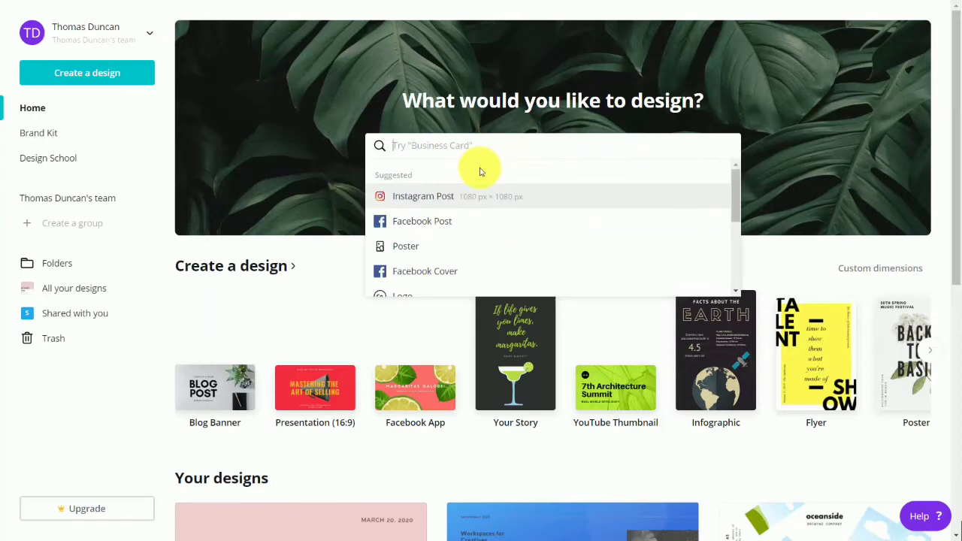
{"action": "type", "text": "flyer"}
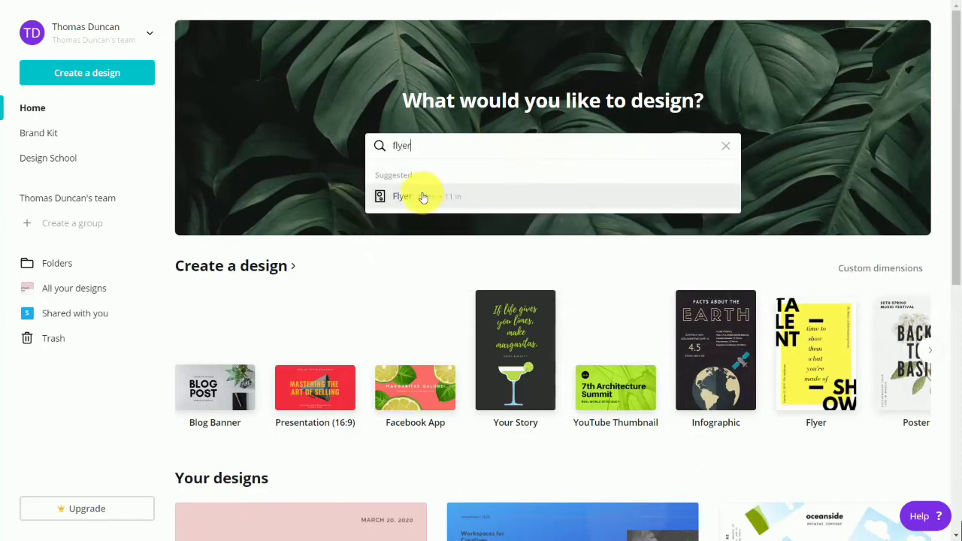
{"action": "left_click", "coordinate": [392, 196]}
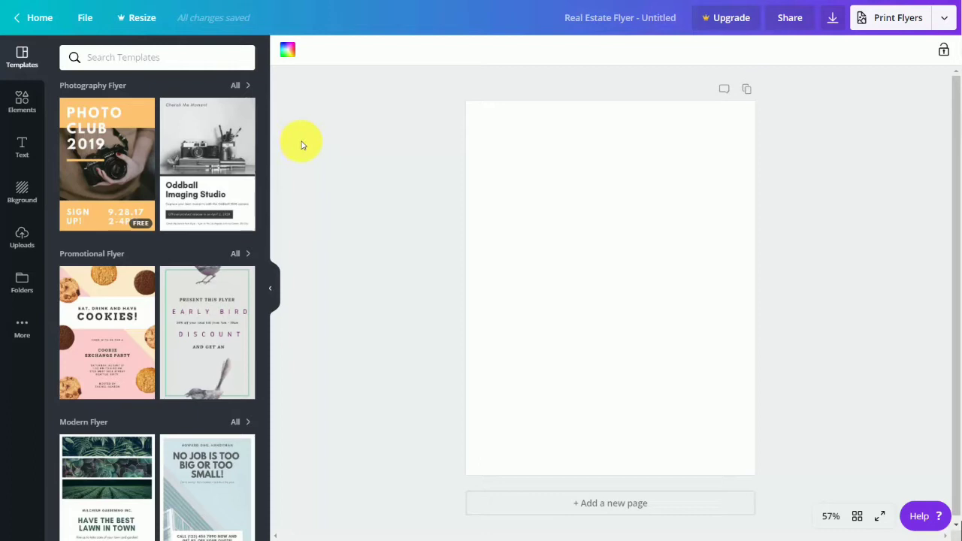
Apply the Cookies promotional flyer template to the blank page and open its flyer print order options.
{"action": "left_click", "coordinate": [115, 325]}
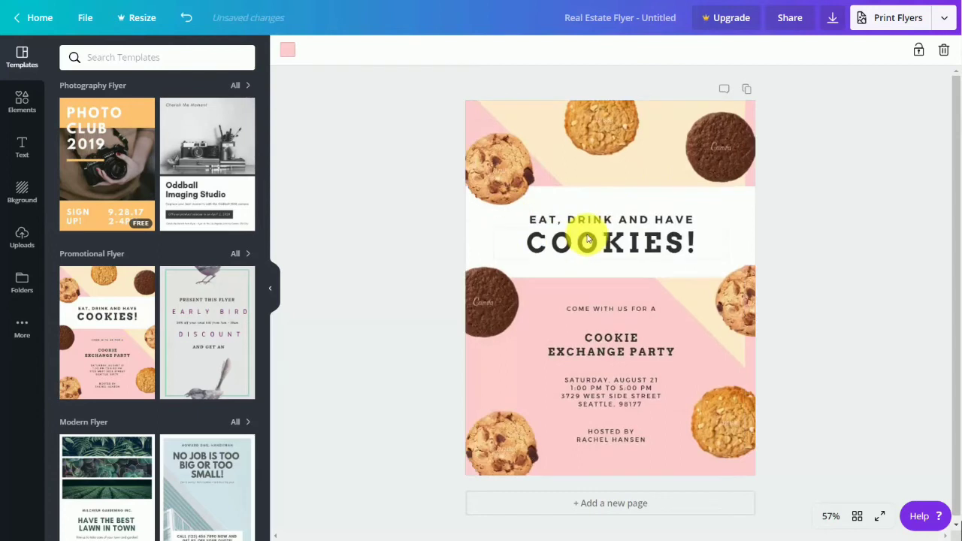
{"action": "left_click", "coordinate": [880, 23]}
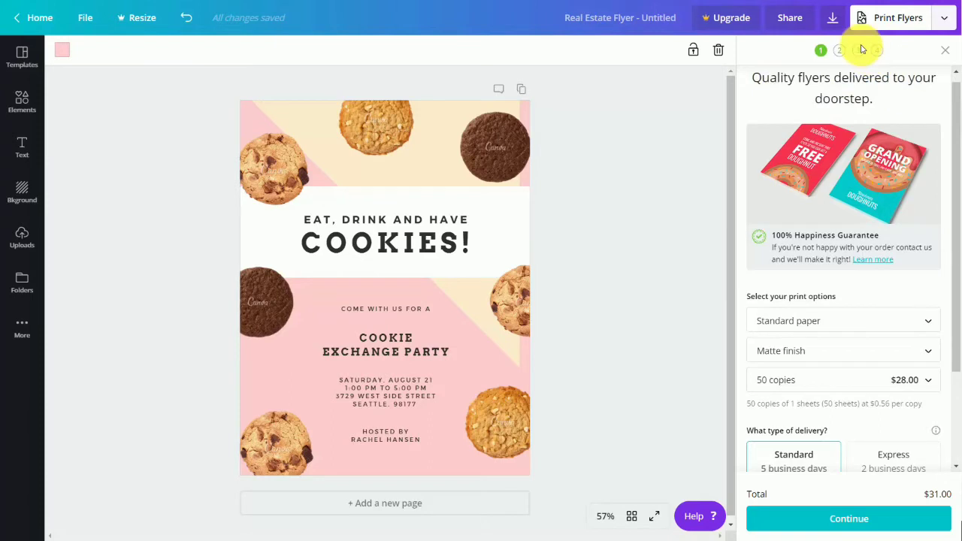
Open the flyer's download options and choose PDF Print as the file type.
{"action": "left_click", "coordinate": [832, 21]}
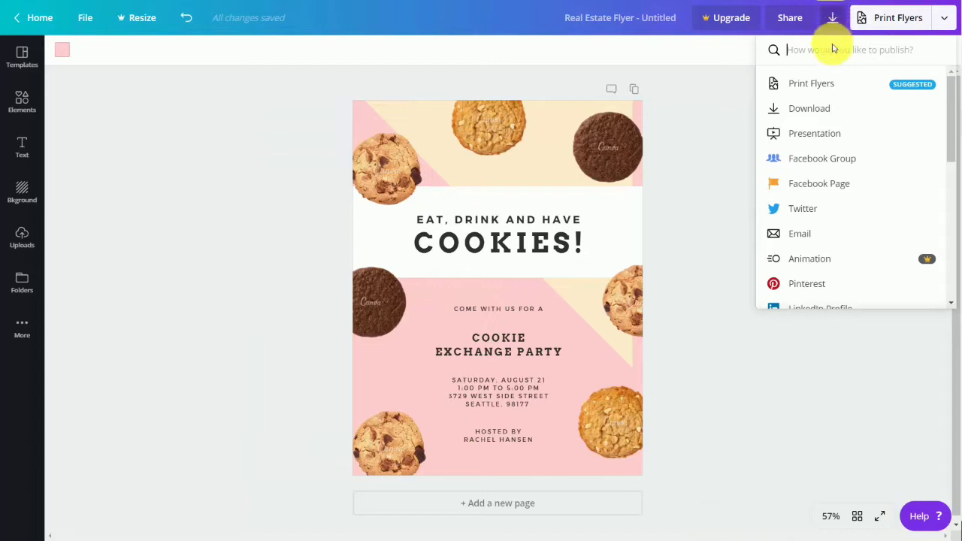
{"action": "left_click", "coordinate": [816, 109]}
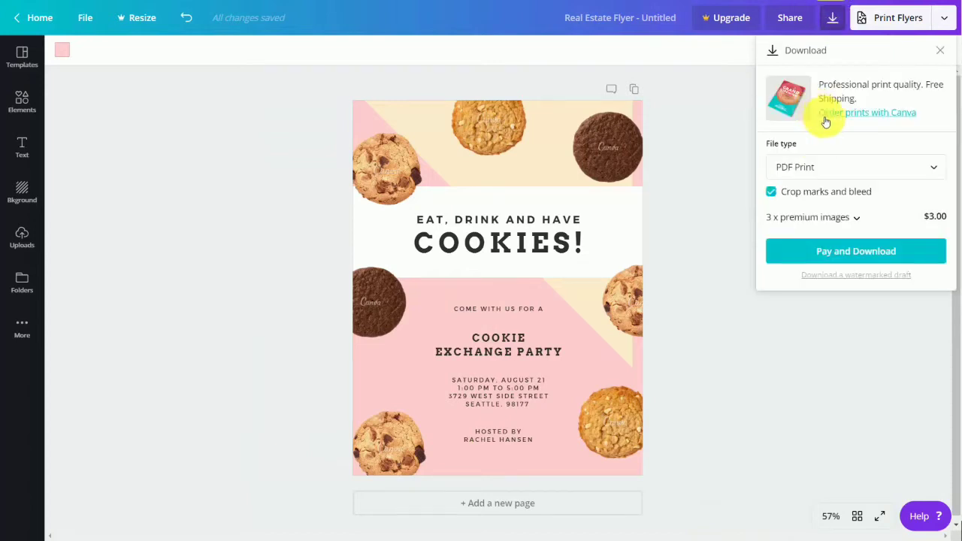
{"action": "left_click", "coordinate": [888, 164]}
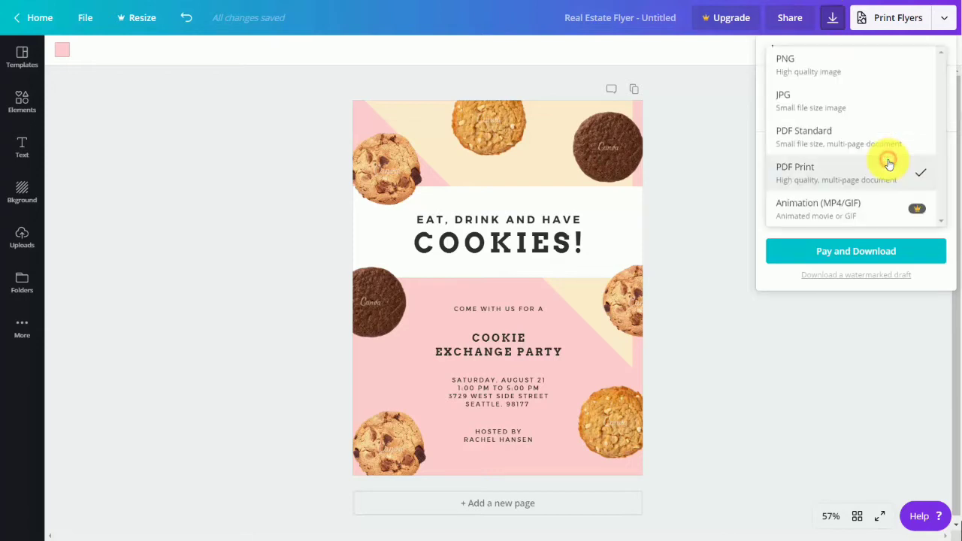
{"action": "left_click", "coordinate": [819, 179]}
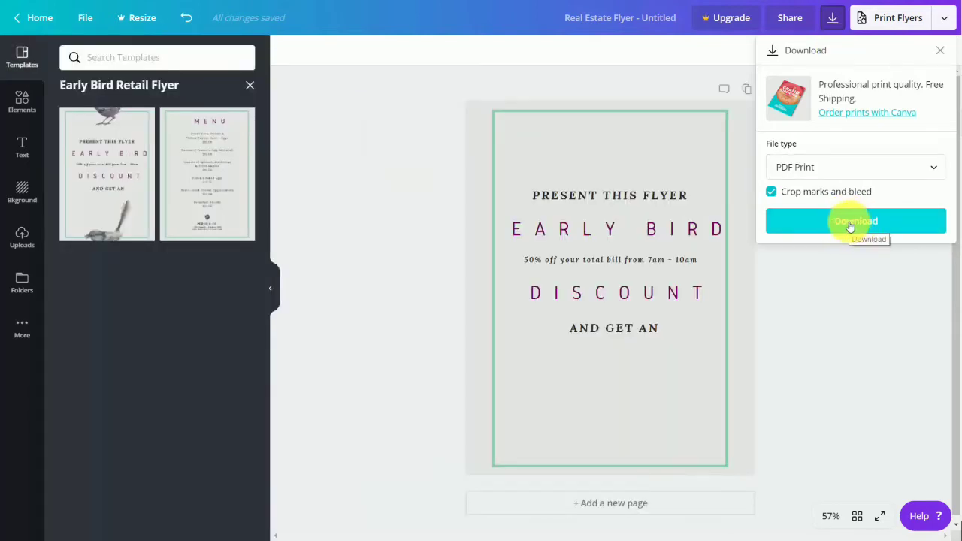
Download the Early Bird flyer as Untitled design.pdf with crop marks and bleed, open the PDF and start printing it.
{"action": "left_click", "coordinate": [848, 224]}
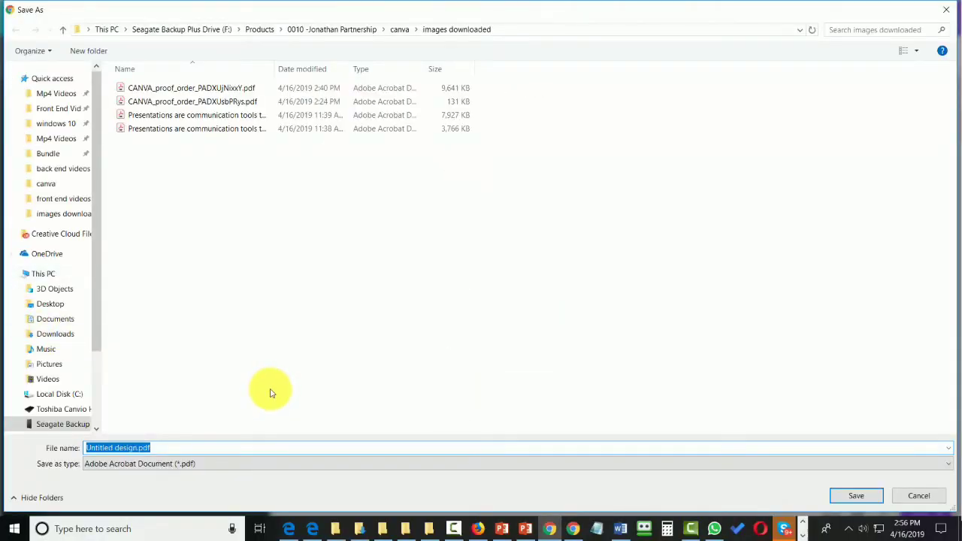
{"action": "left_click", "coordinate": [850, 492]}
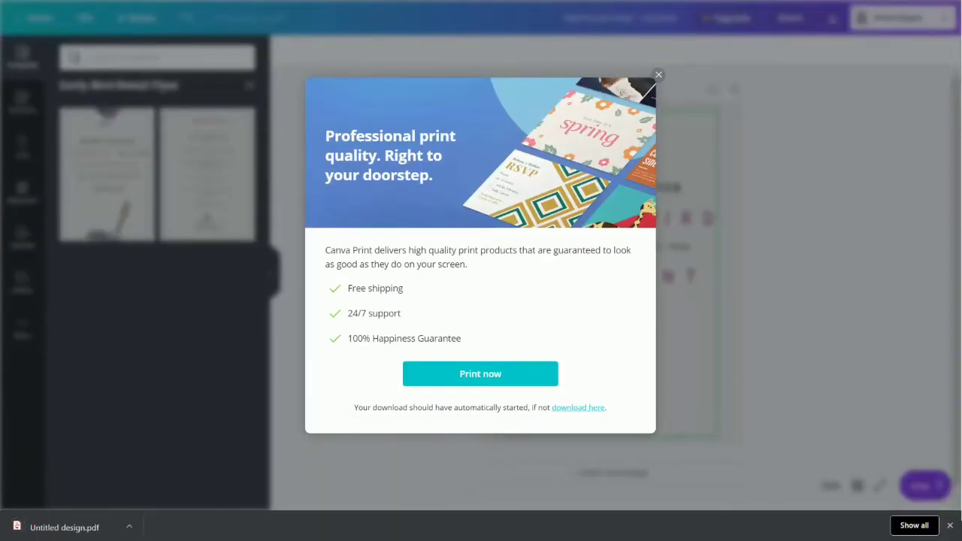
{"action": "left_click", "coordinate": [72, 520]}
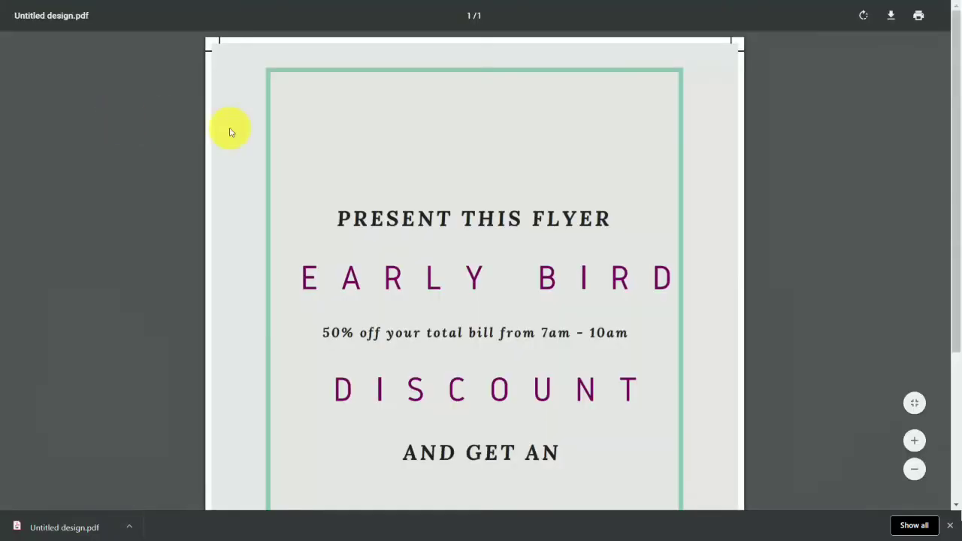
{"action": "left_click", "coordinate": [918, 15]}
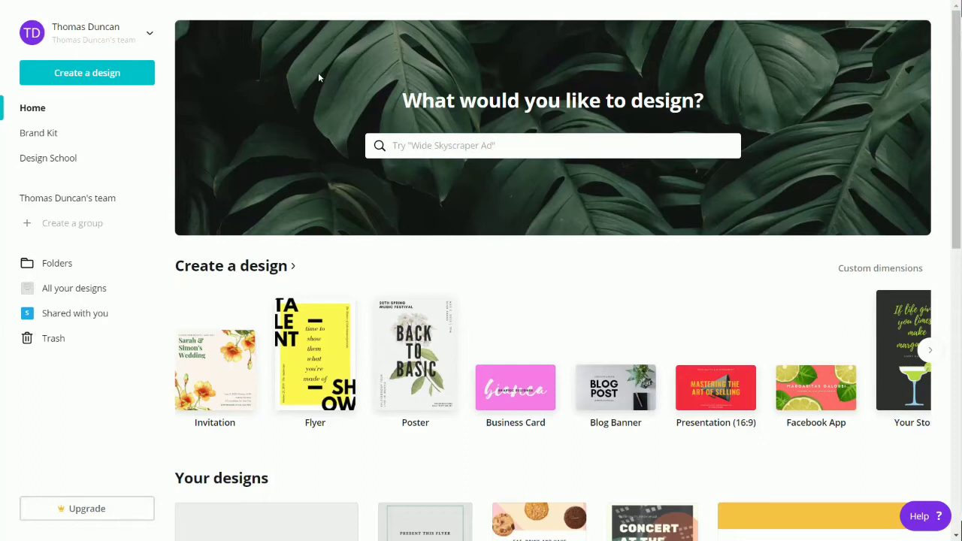
Search the design types for "pos" and create a new Postcard design.
{"action": "left_click", "coordinate": [437, 152]}
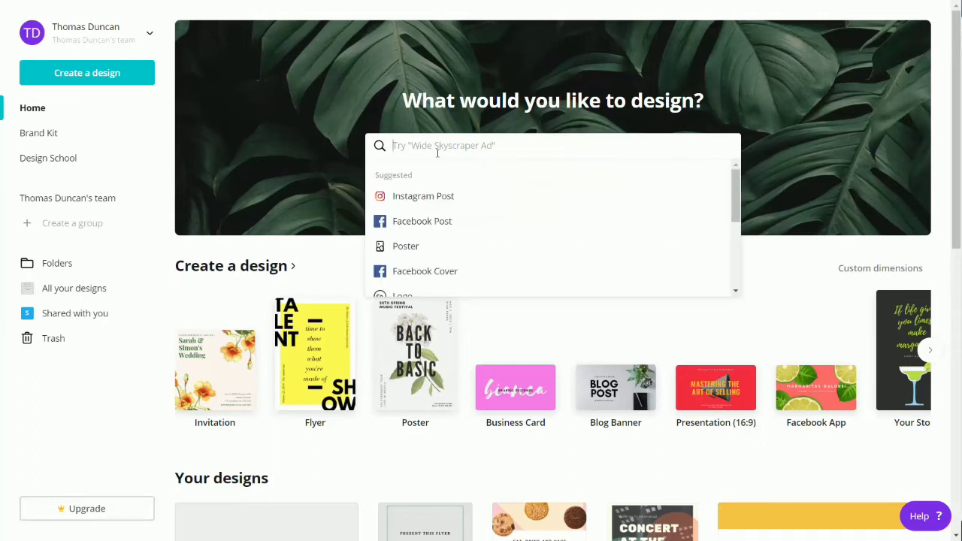
{"action": "type", "text": "pos"}
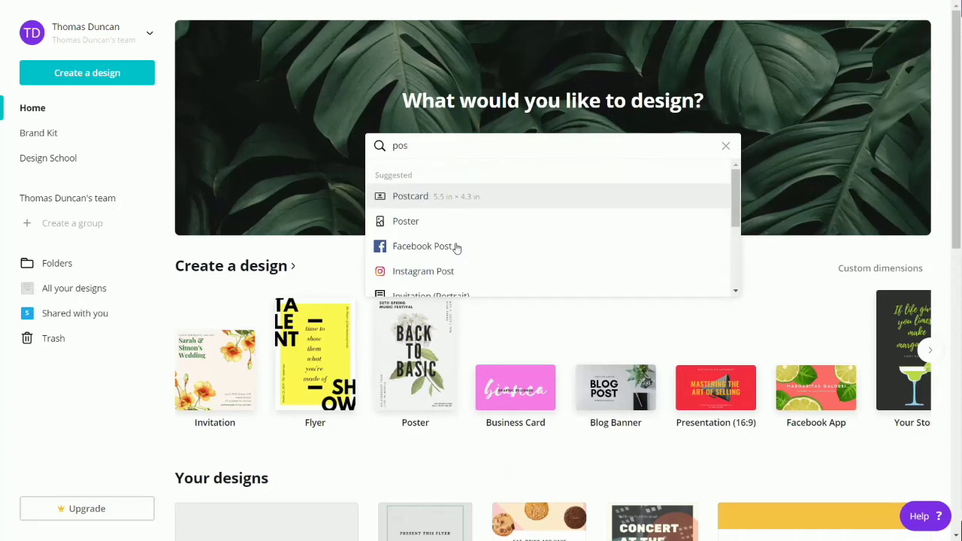
{"action": "left_click", "coordinate": [423, 203]}
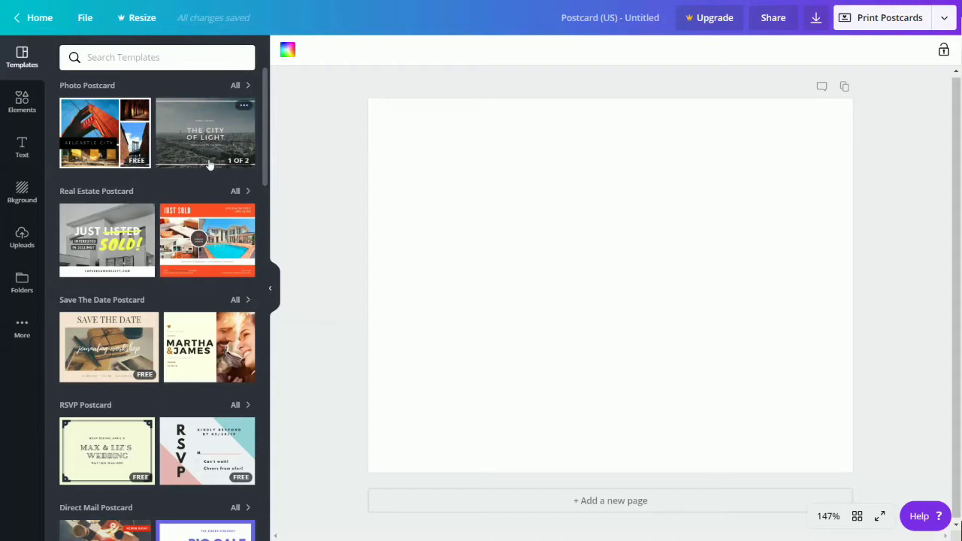
Apply the Light Brown Save the Date Postcard template's front to page 1 and its back to a new second page.
{"action": "left_click", "coordinate": [123, 331]}
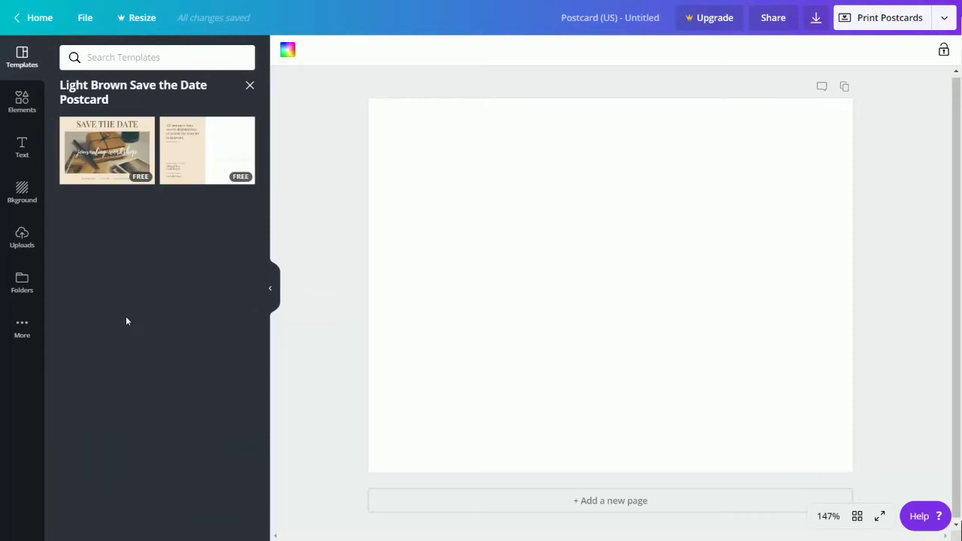
{"action": "left_click", "coordinate": [121, 160]}
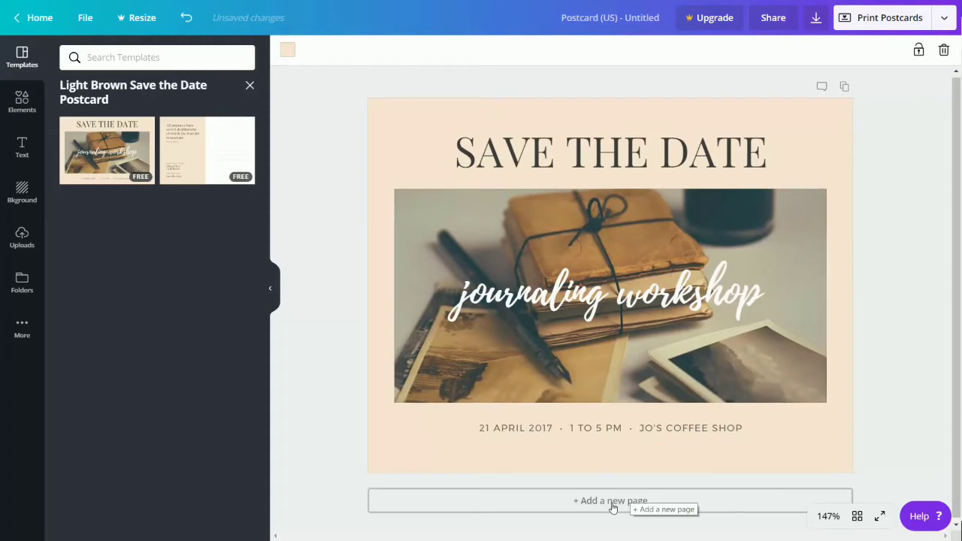
{"action": "left_click", "coordinate": [582, 499]}
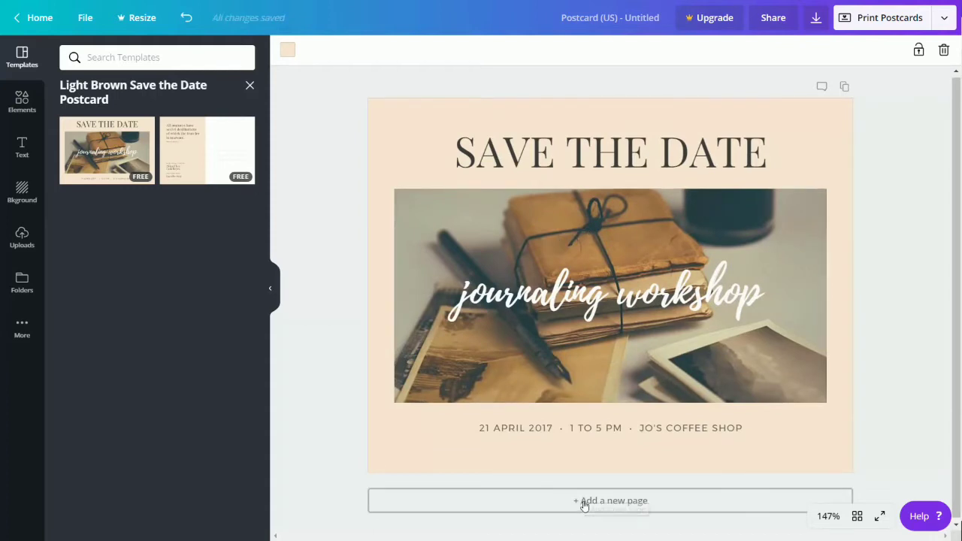
{"action": "left_click", "coordinate": [207, 163]}
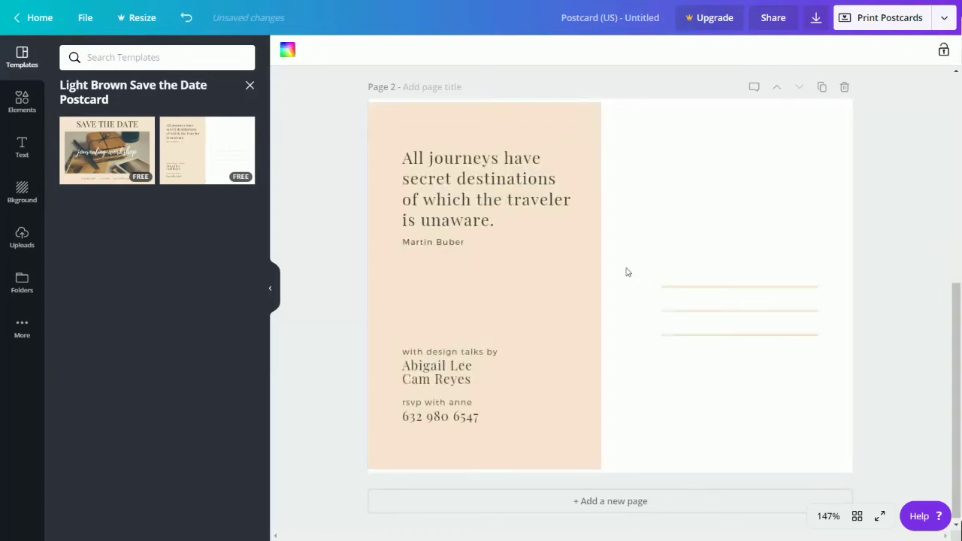
Start a print order for the double-sided postcard, set its size to 7.1in × 5.5in and proceed to print preparation.
{"action": "scroll", "coordinate": [626, 272], "scroll_direction": "up", "scroll_amount": 5}
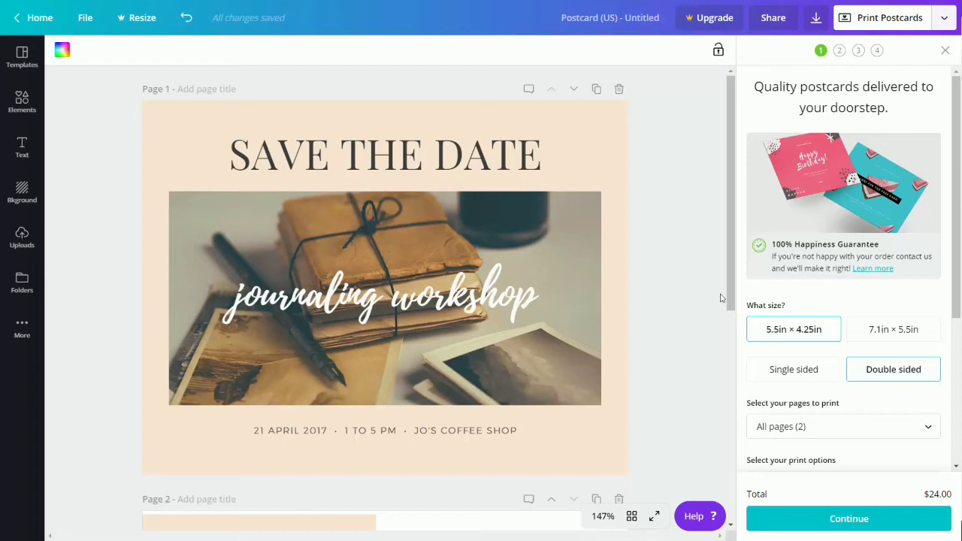
{"action": "left_click", "coordinate": [867, 331]}
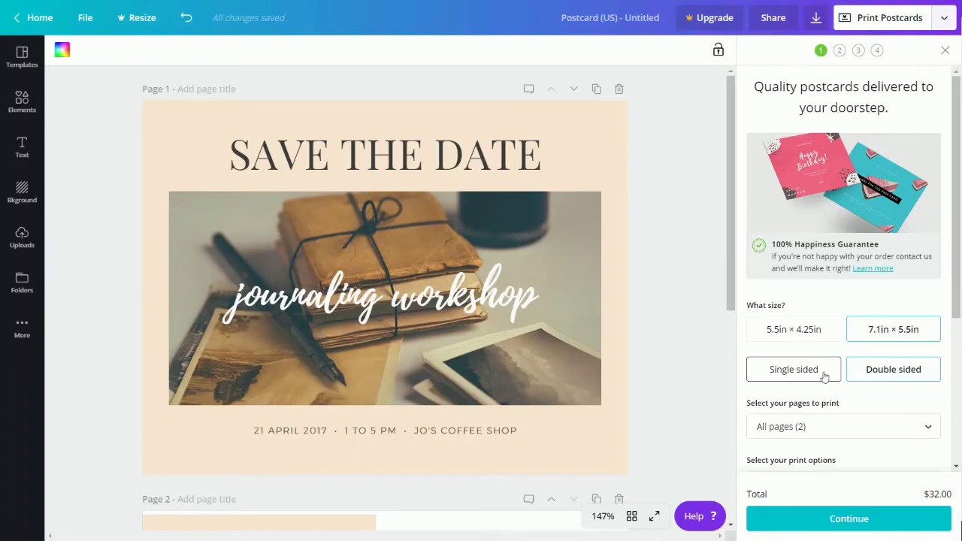
{"action": "scroll", "coordinate": [824, 376], "scroll_direction": "down", "scroll_amount": 3}
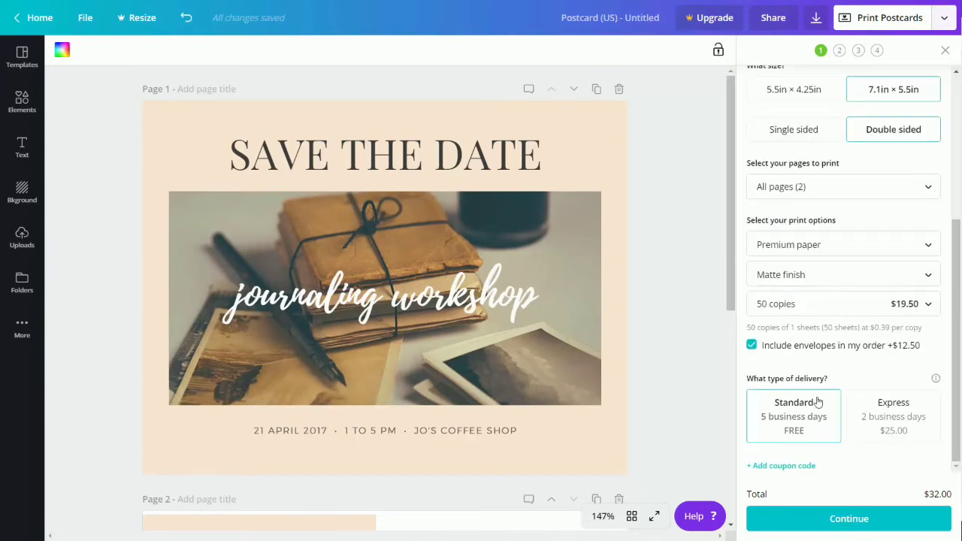
{"action": "left_click", "coordinate": [843, 524]}
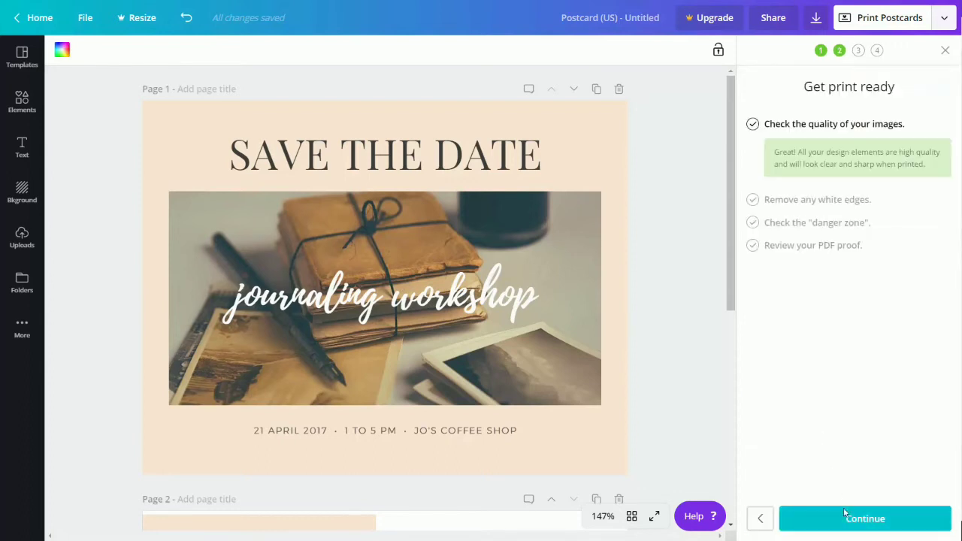
Pass the postcard's image quality, white edges and danger zone checks to generate its PDF proof.
{"action": "left_click", "coordinate": [852, 522]}
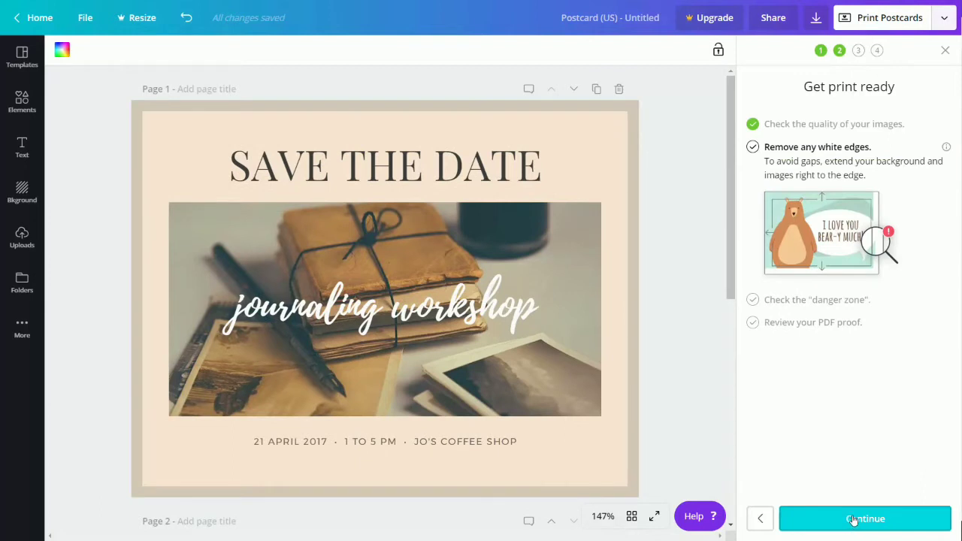
{"action": "left_click", "coordinate": [855, 520]}
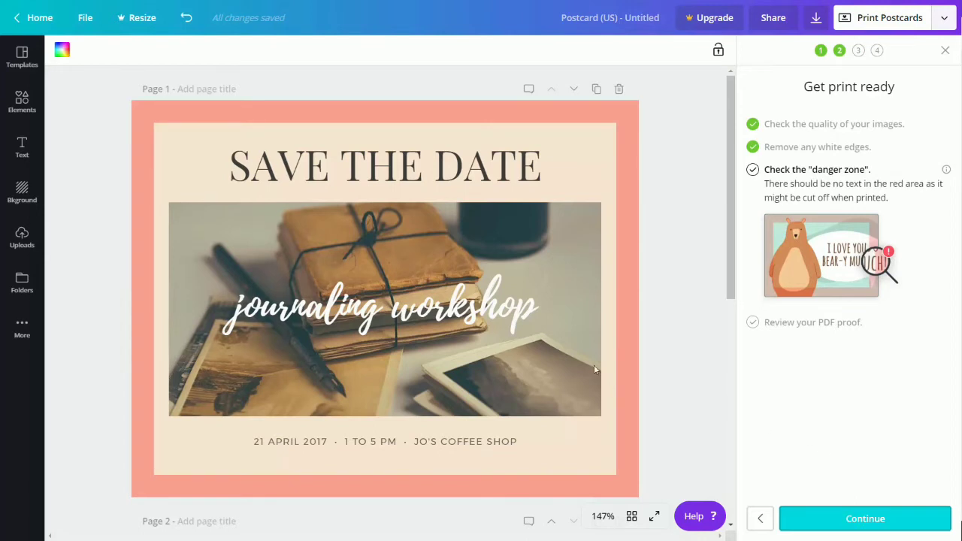
{"action": "left_click", "coordinate": [836, 518]}
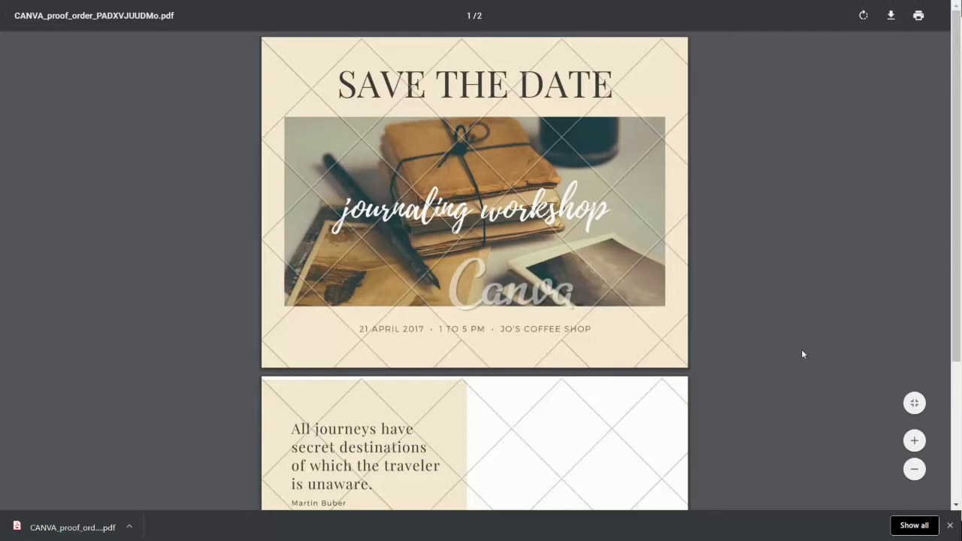
Review both pages of the postcard's PDF proof, confirm the design is double-checked, and agree to the Terms of Use.
{"action": "scroll", "coordinate": [563, 294], "scroll_direction": "down", "scroll_amount": 3}
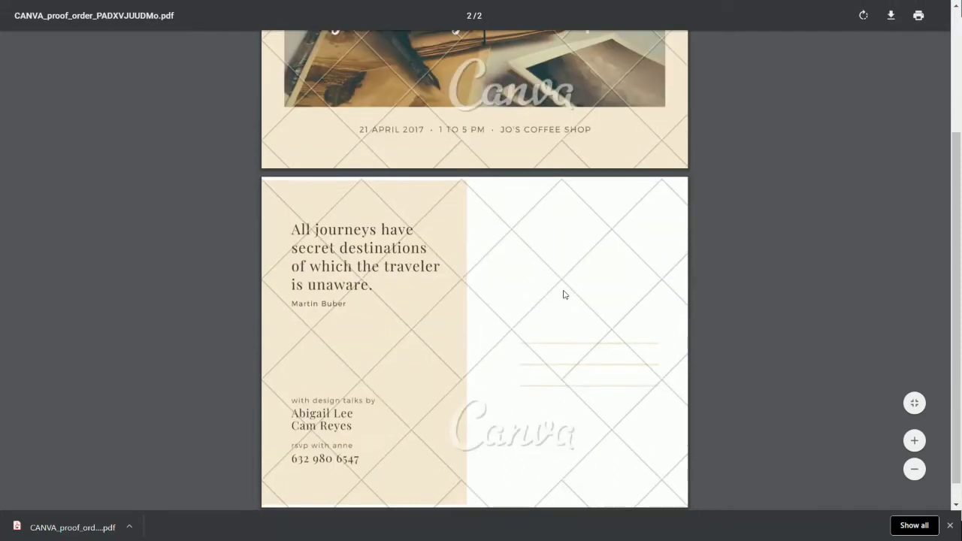
{"action": "scroll", "coordinate": [564, 293], "scroll_direction": "up", "scroll_amount": 3}
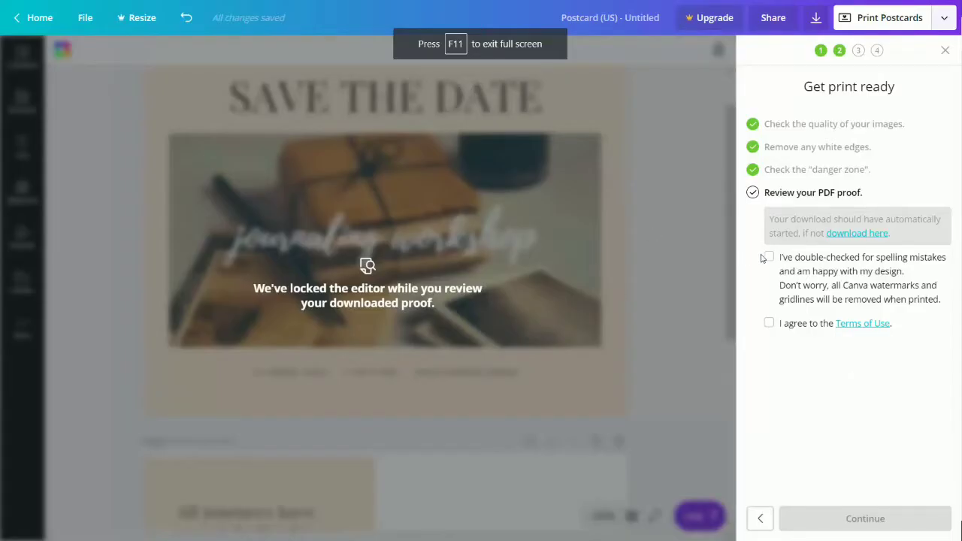
{"action": "left_click", "coordinate": [769, 257]}
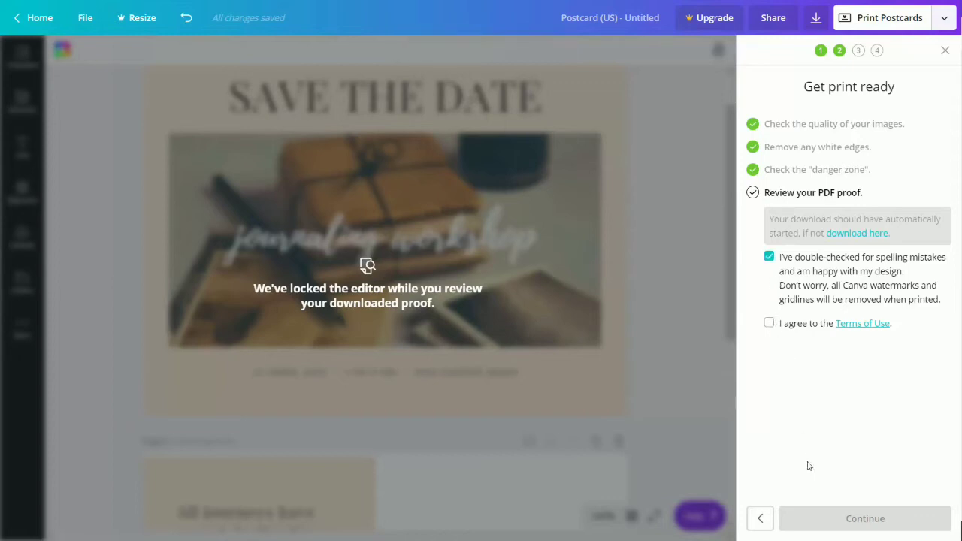
{"action": "left_click", "coordinate": [768, 323]}
Continue past the approved postcard proof and submit the prefilled shipping details to move the order to payment.
{"action": "left_click", "coordinate": [849, 519]}
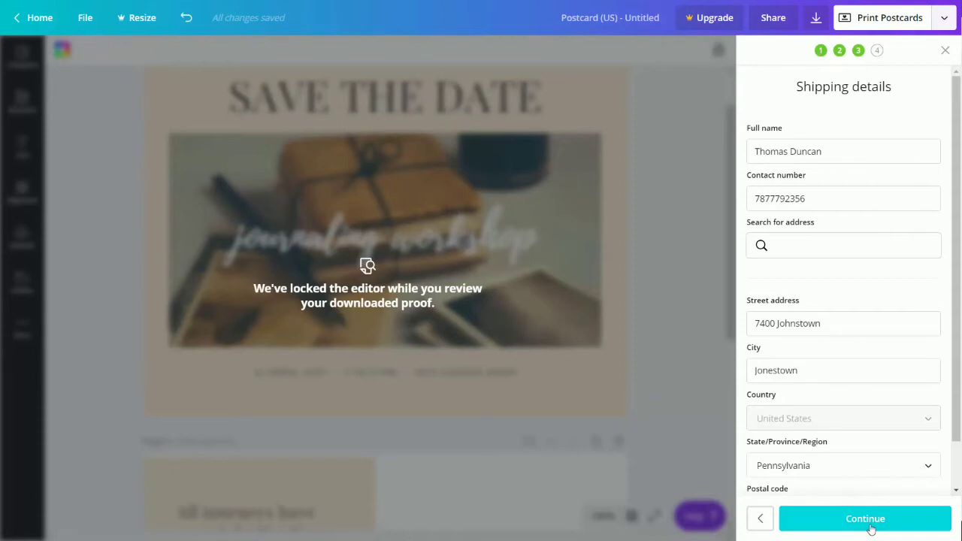
{"action": "left_click", "coordinate": [870, 527]}
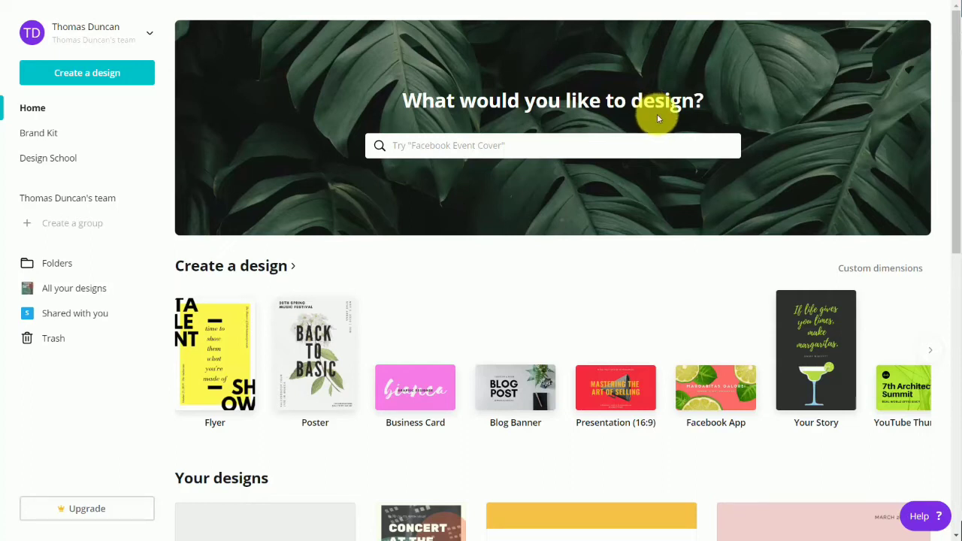
Find the Invitation design type by searching "invi", create the design and apply the "Sue Turns Thirteen!" emoji birthday template.
{"action": "left_click", "coordinate": [475, 146]}
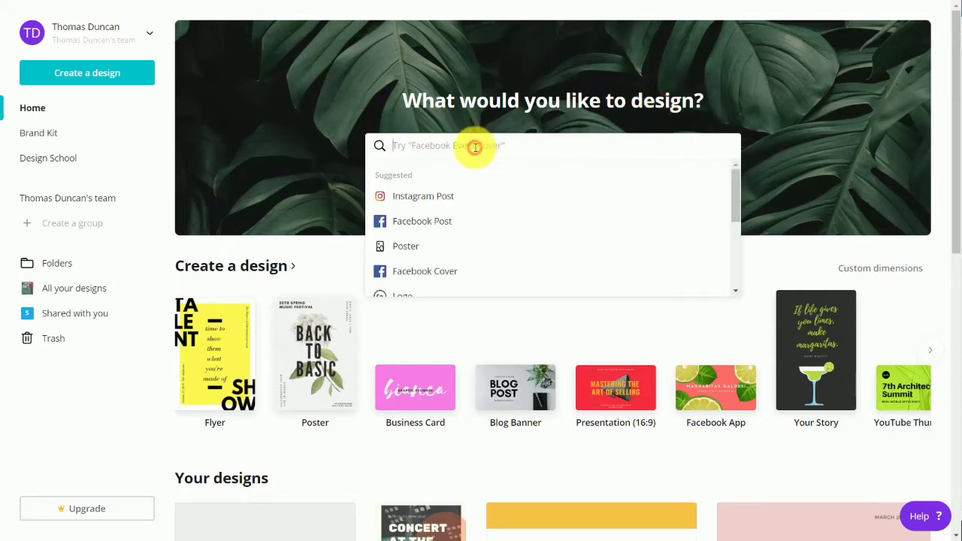
{"action": "type", "text": "invi"}
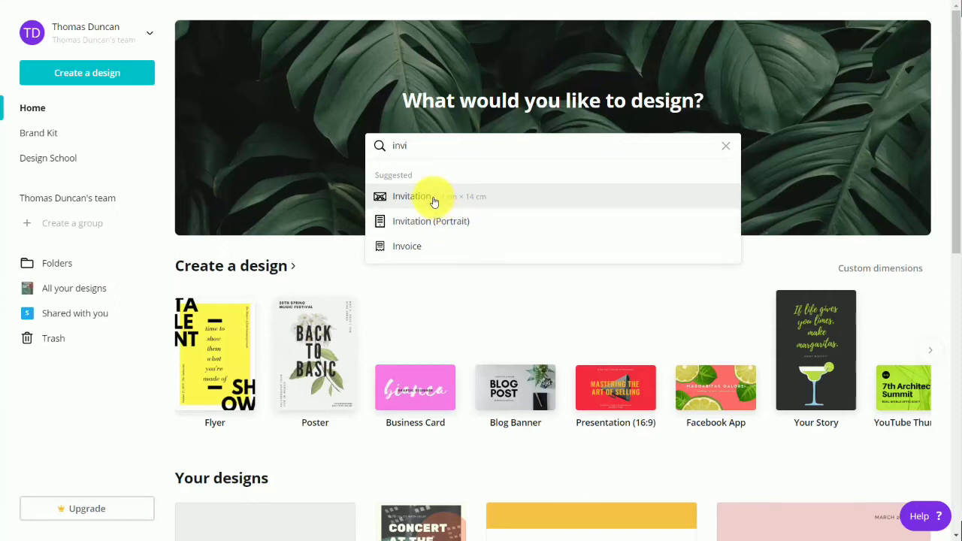
{"action": "left_click", "coordinate": [434, 200]}
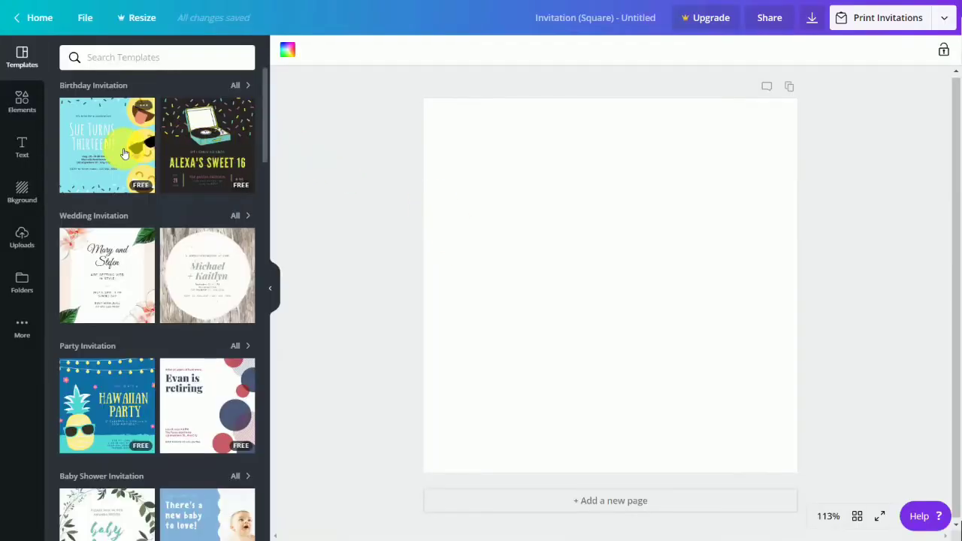
{"action": "left_click", "coordinate": [124, 152]}
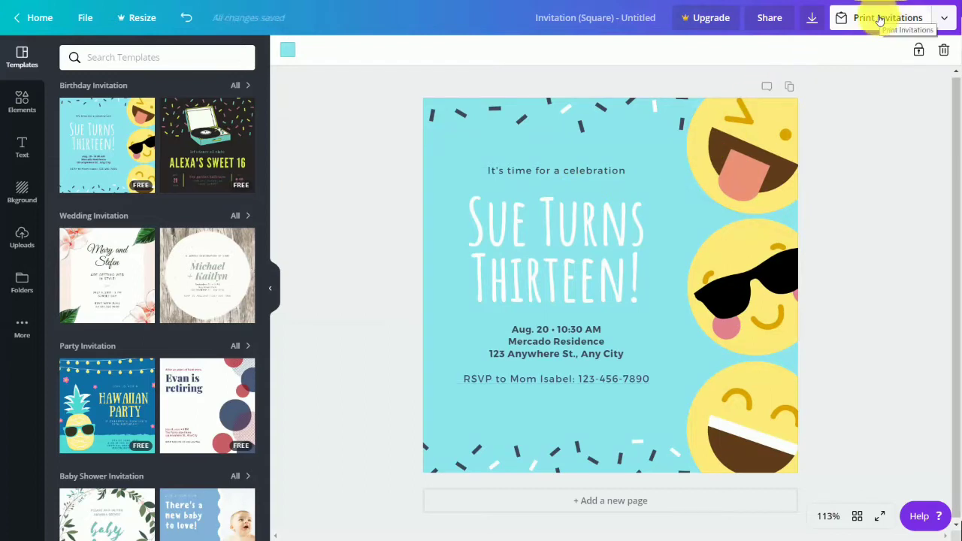
Start a print order for the invitation, exclude the envelopes and proceed to print preparation.
{"action": "left_click", "coordinate": [879, 19]}
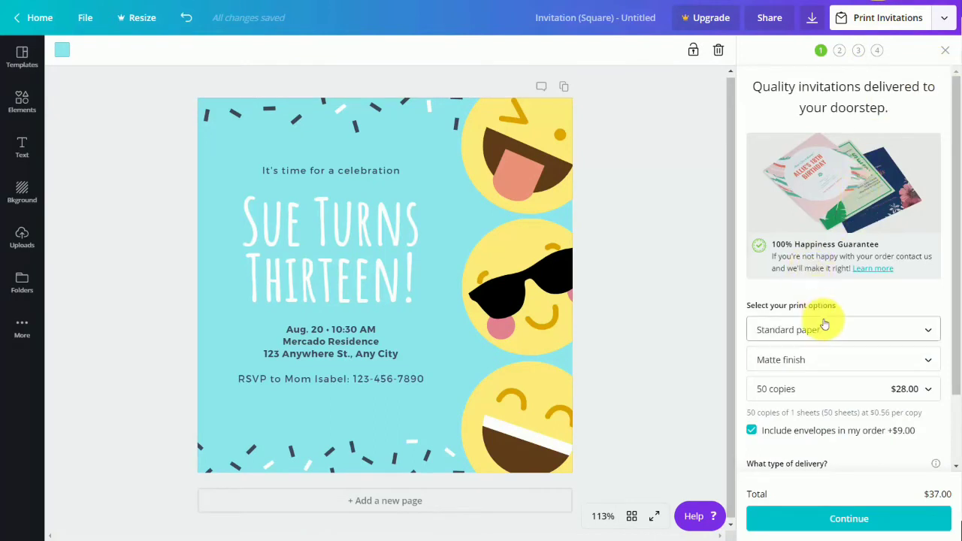
{"action": "scroll", "coordinate": [824, 353], "scroll_direction": "down", "scroll_amount": 1}
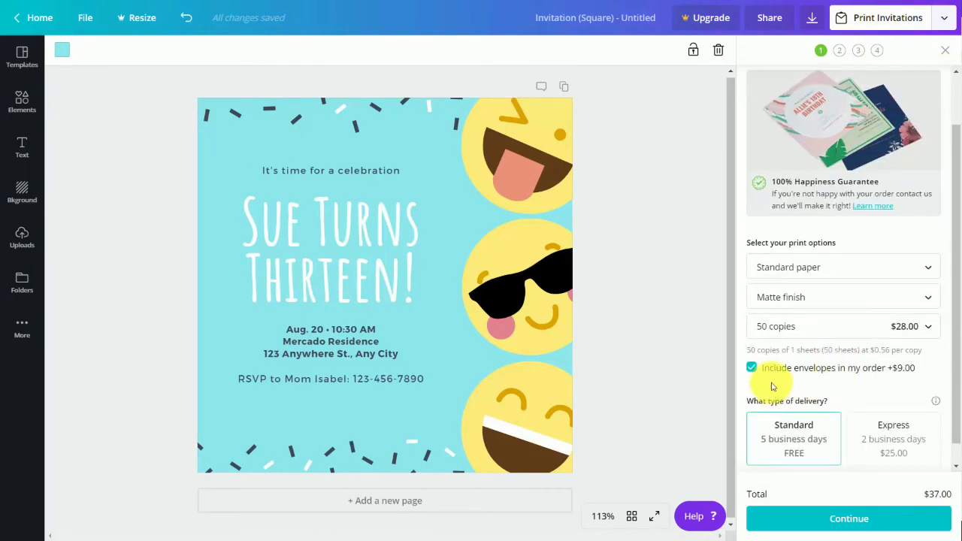
{"action": "left_click", "coordinate": [753, 370]}
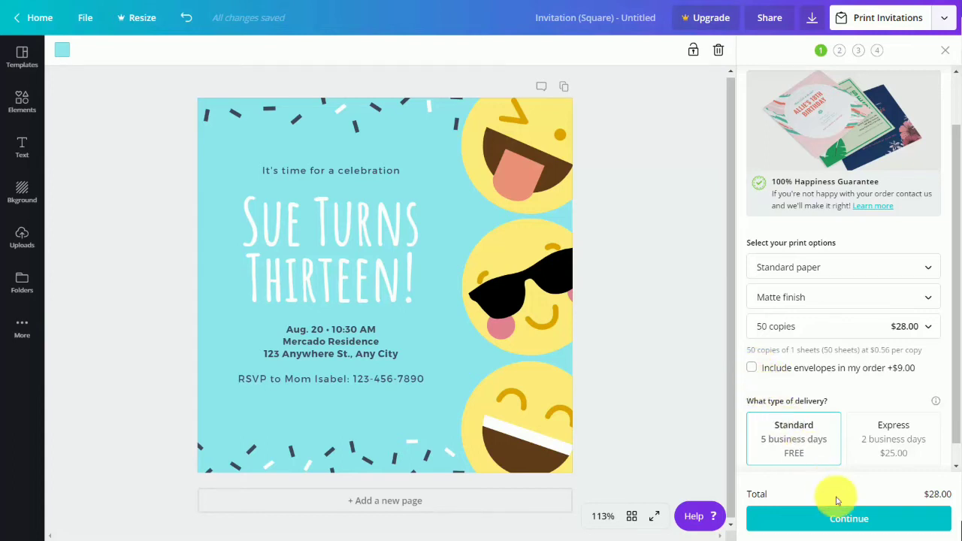
{"action": "left_click", "coordinate": [859, 517]}
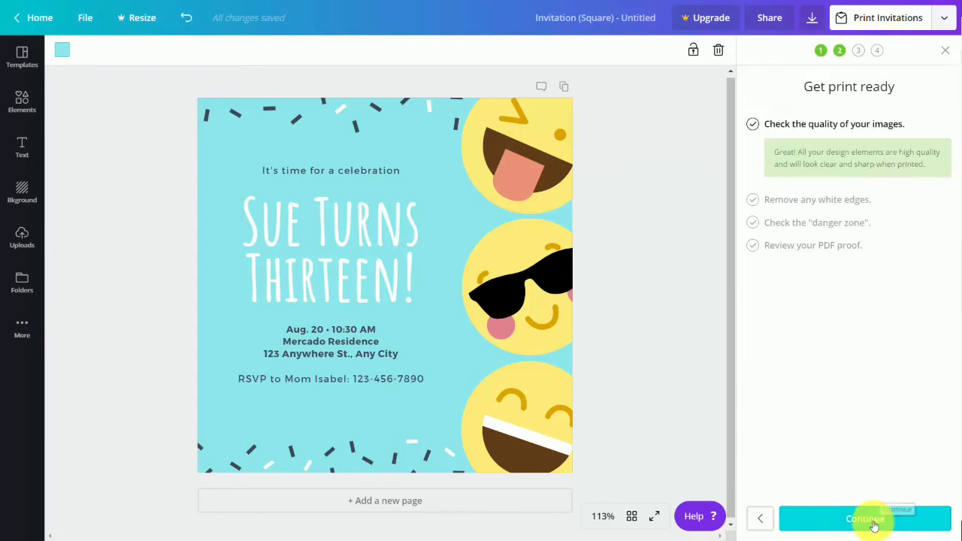
Pass the invitation's image quality, white edges and danger zone checks to generate its PDF proof.
{"action": "left_click", "coordinate": [872, 522]}
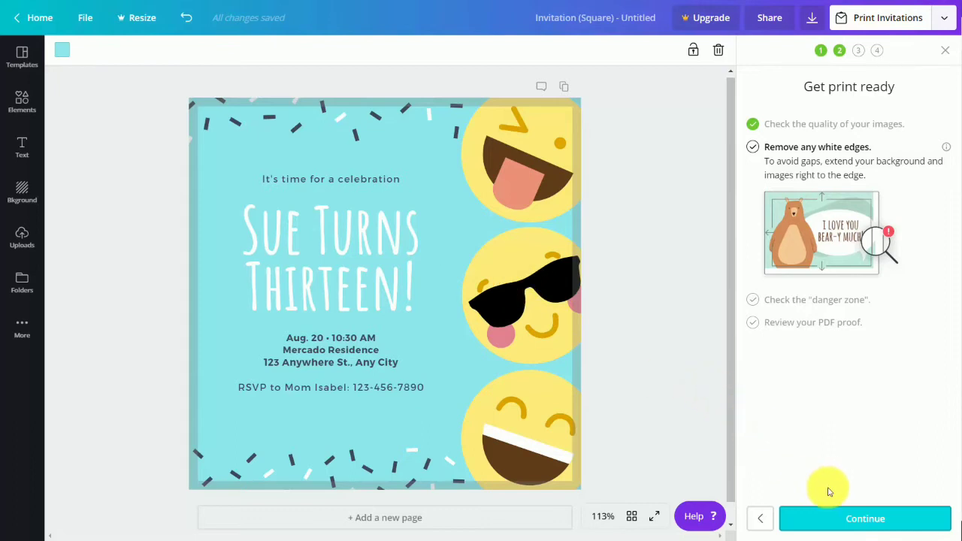
{"action": "left_click", "coordinate": [857, 517]}
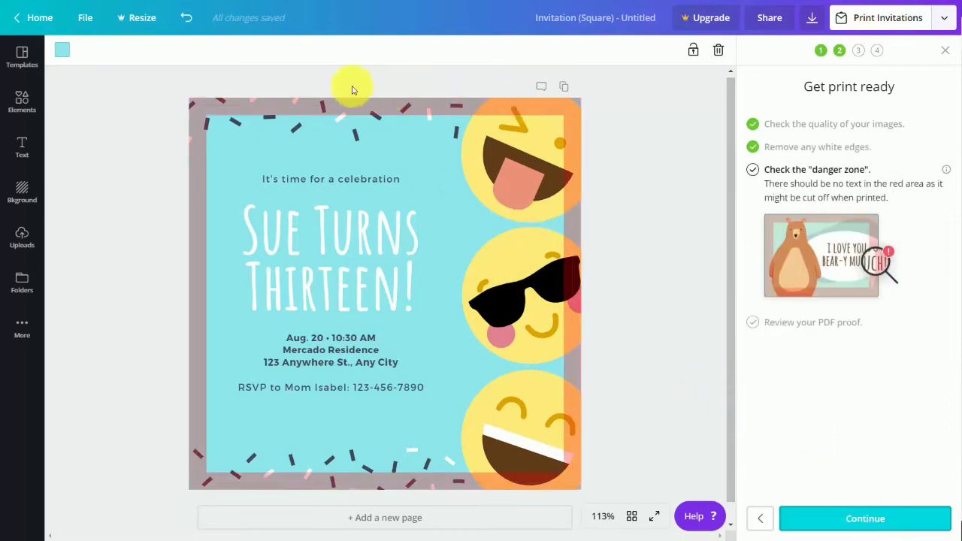
{"action": "left_click", "coordinate": [840, 518]}
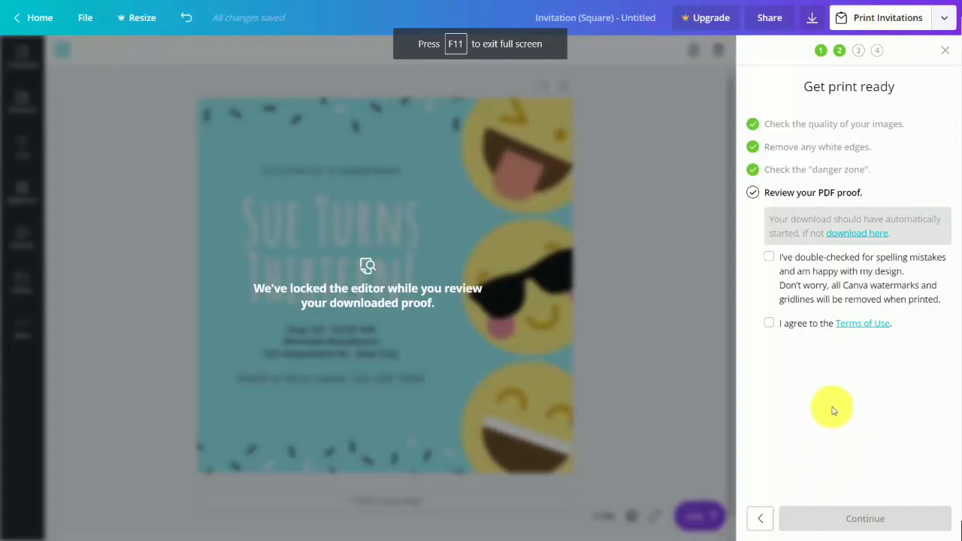
Approve the invitation's proof by confirming it is double-checked and agreeing to the Terms of Use, and submit the prefilled shipping details.
{"action": "left_click", "coordinate": [770, 257]}
{"action": "left_click", "coordinate": [764, 323]}
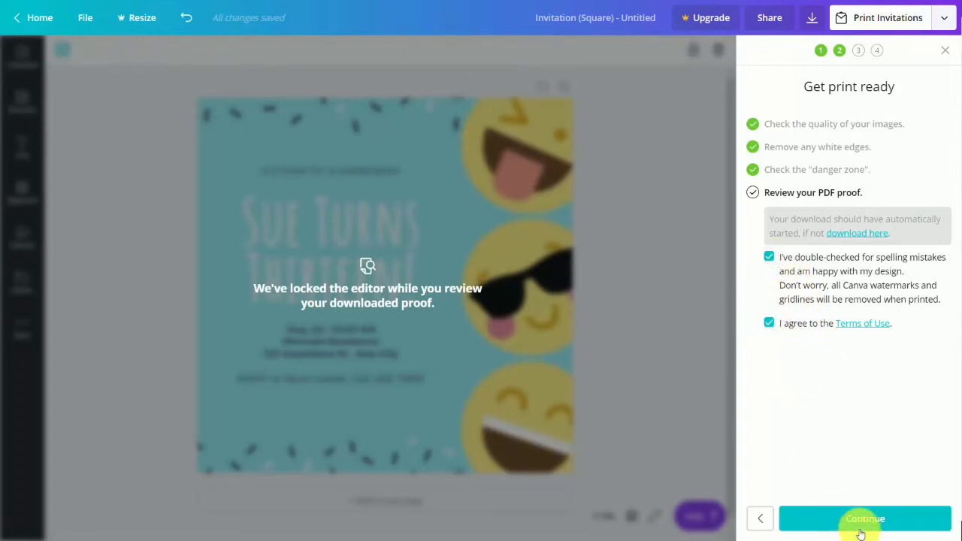
{"action": "left_click", "coordinate": [858, 517]}
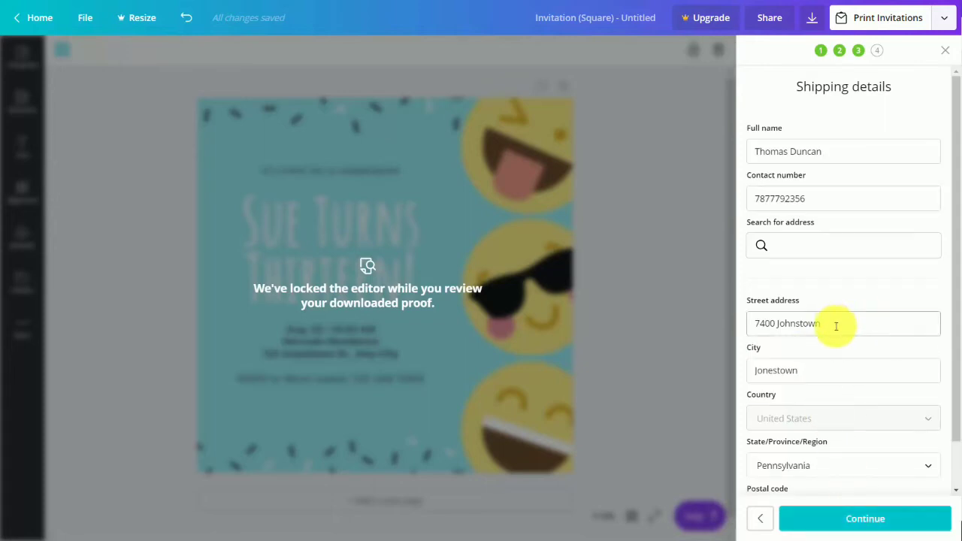
{"action": "left_click", "coordinate": [852, 515]}
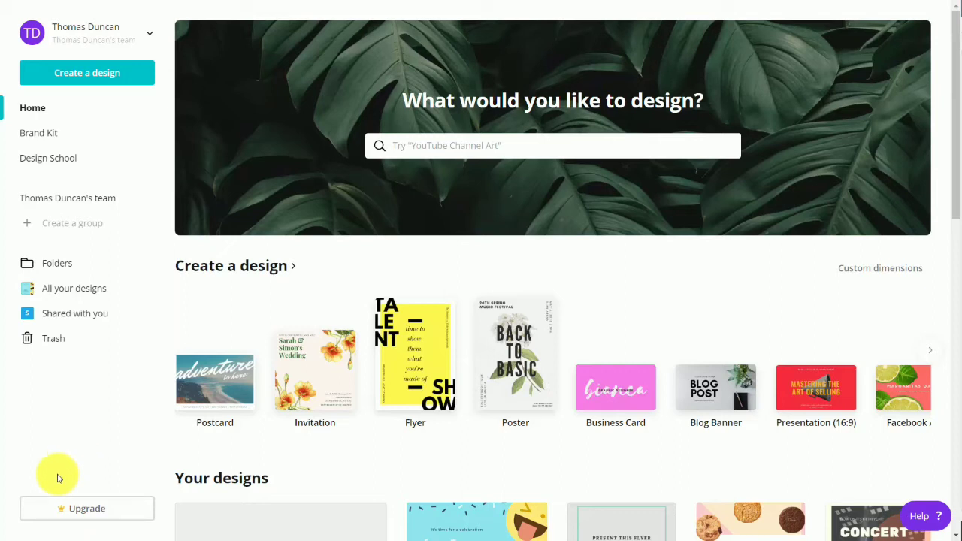
Open the upgrade offer from the home page and start the 30-day free trial of Canva for Work.
{"action": "left_click", "coordinate": [80, 509]}
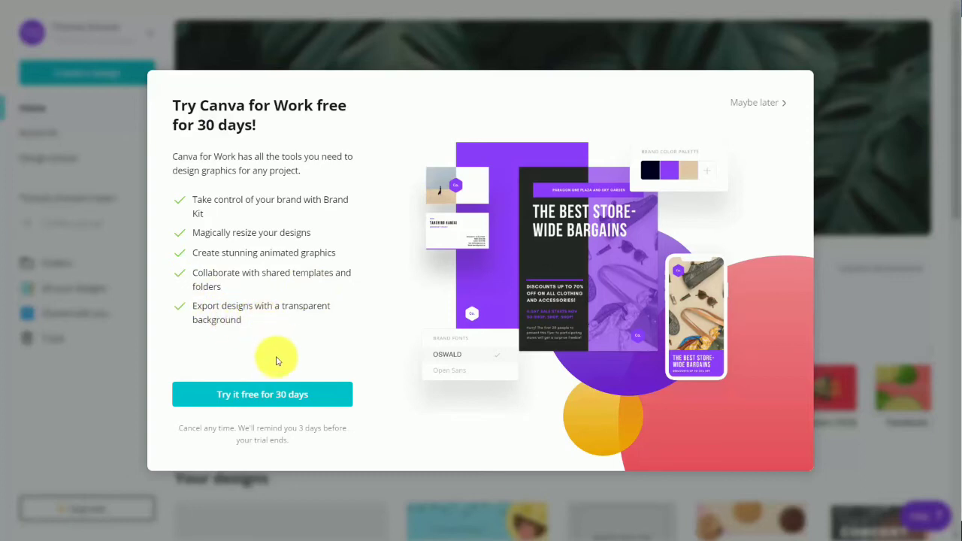
{"action": "left_click", "coordinate": [256, 398]}
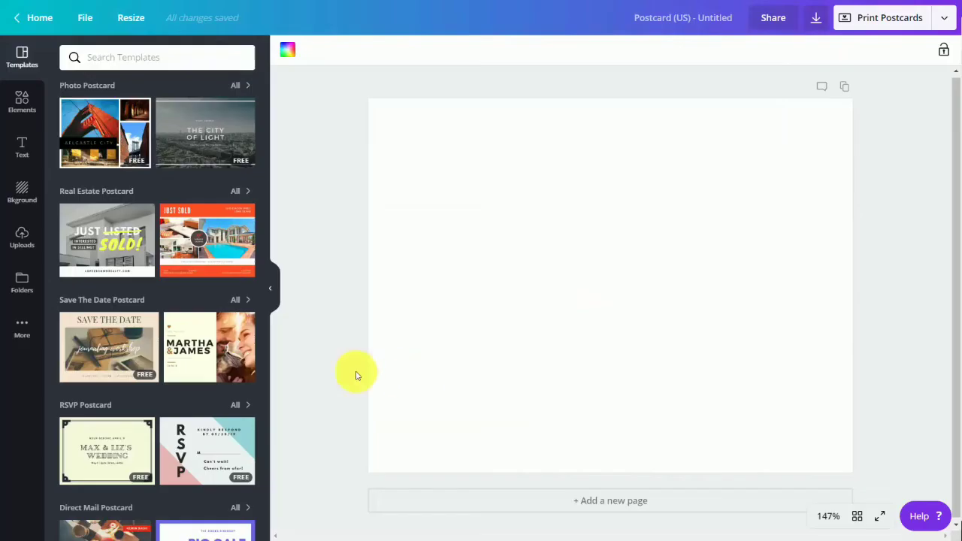
Look through the additional apps available to the blank postcard, including the Canva For Work bundle.
{"action": "left_click", "coordinate": [24, 331]}
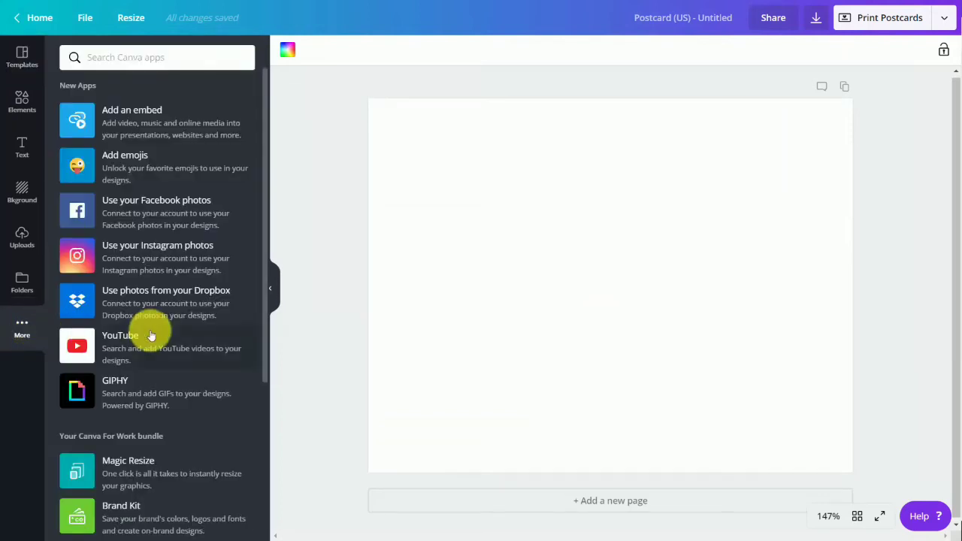
{"action": "scroll", "coordinate": [150, 336], "scroll_direction": "down", "scroll_amount": 3}
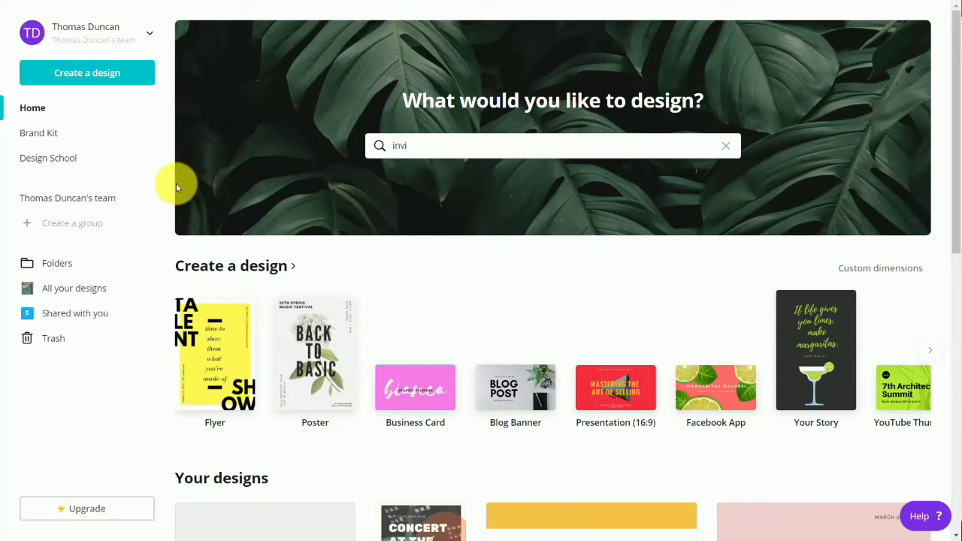
Create a poster from the "Will Draw for Food" template and make a copy of it resized to Presentation (16:9).
{"action": "left_click", "coordinate": [317, 336]}
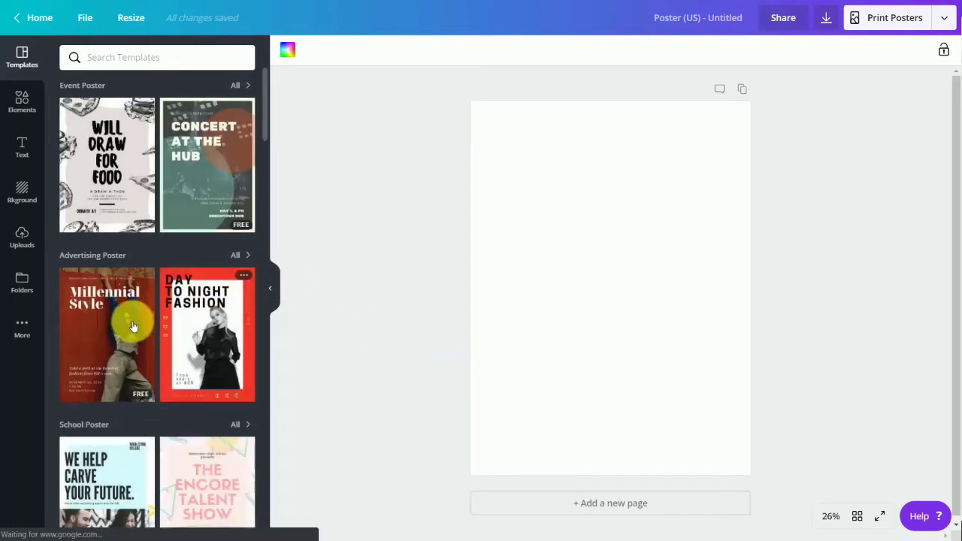
{"action": "left_click", "coordinate": [131, 189]}
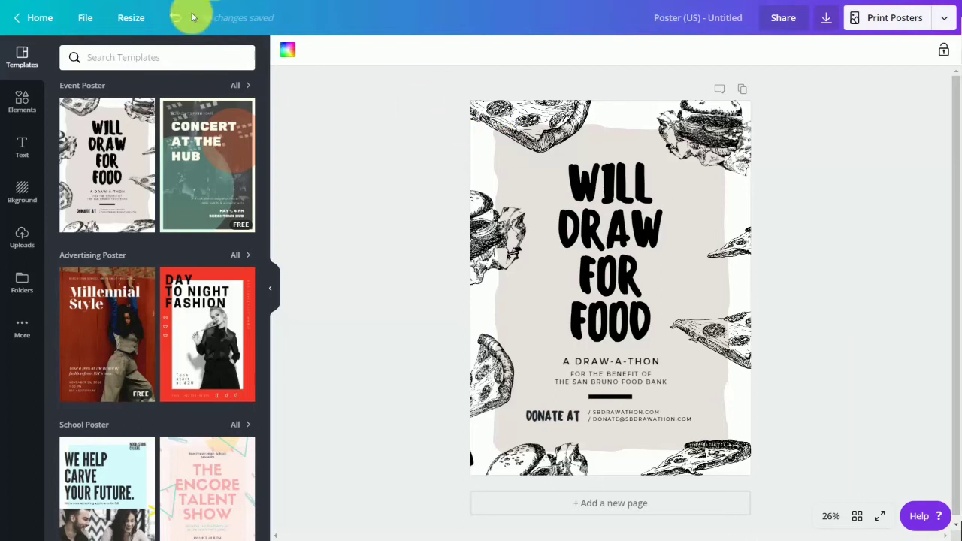
{"action": "left_click", "coordinate": [136, 24]}
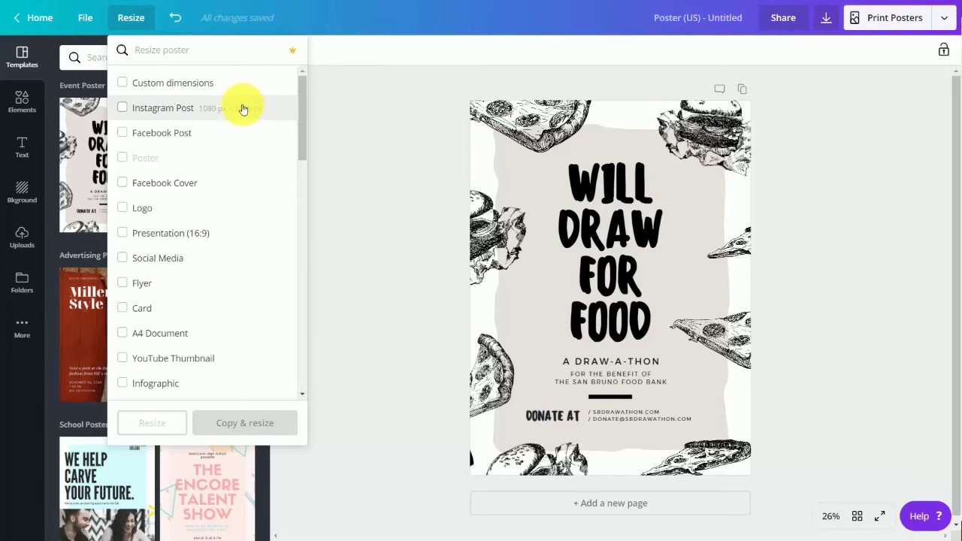
{"action": "left_click", "coordinate": [120, 232]}
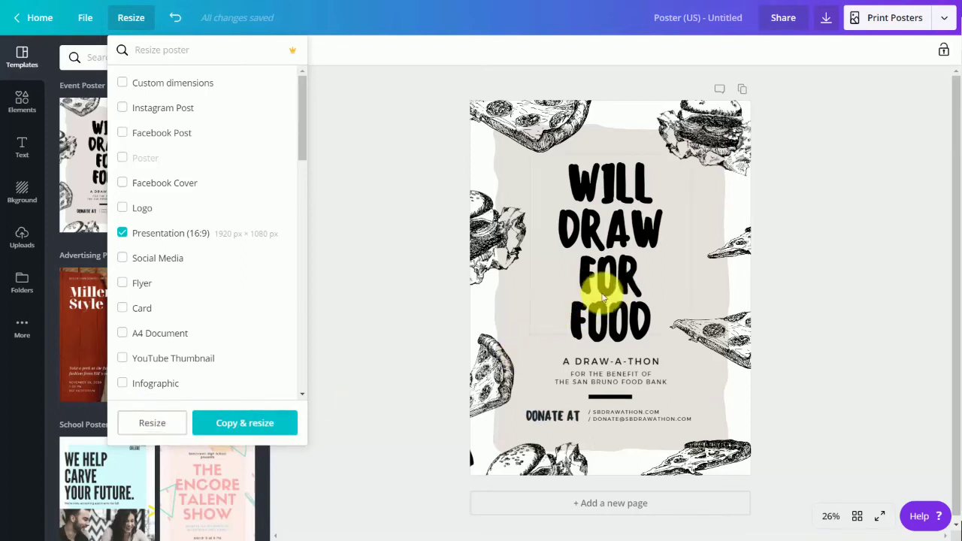
{"action": "left_click", "coordinate": [247, 425]}
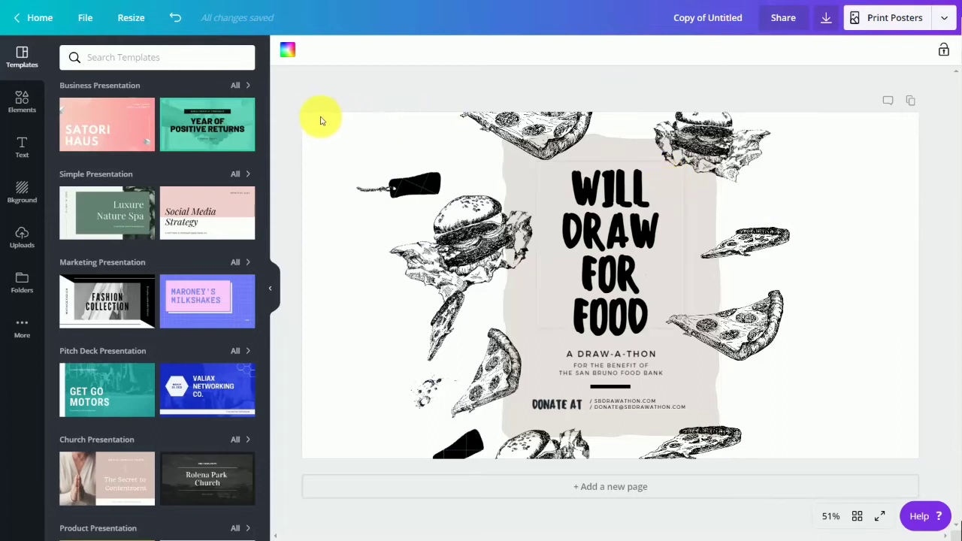
Make another copy of the "Will Draw for Food" design, resized to Business Card (3.5 in × 2 in).
{"action": "left_click", "coordinate": [136, 24]}
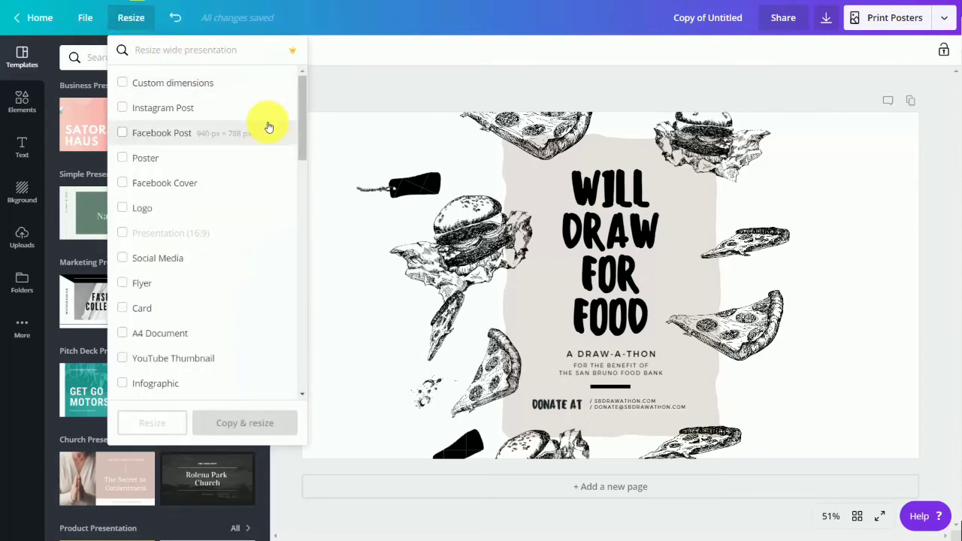
{"action": "scroll", "coordinate": [269, 127], "scroll_direction": "down", "scroll_amount": 1}
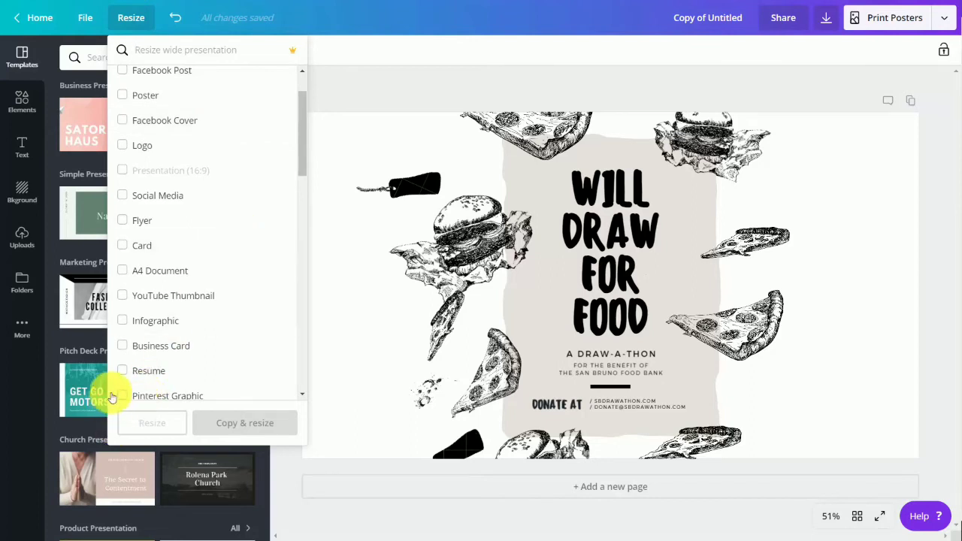
{"action": "left_click", "coordinate": [122, 346]}
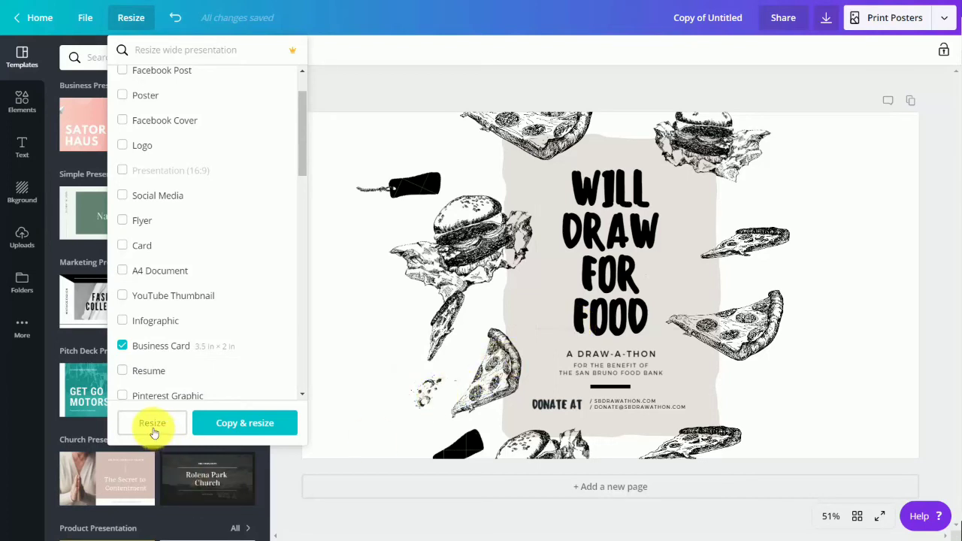
{"action": "left_click", "coordinate": [236, 426]}
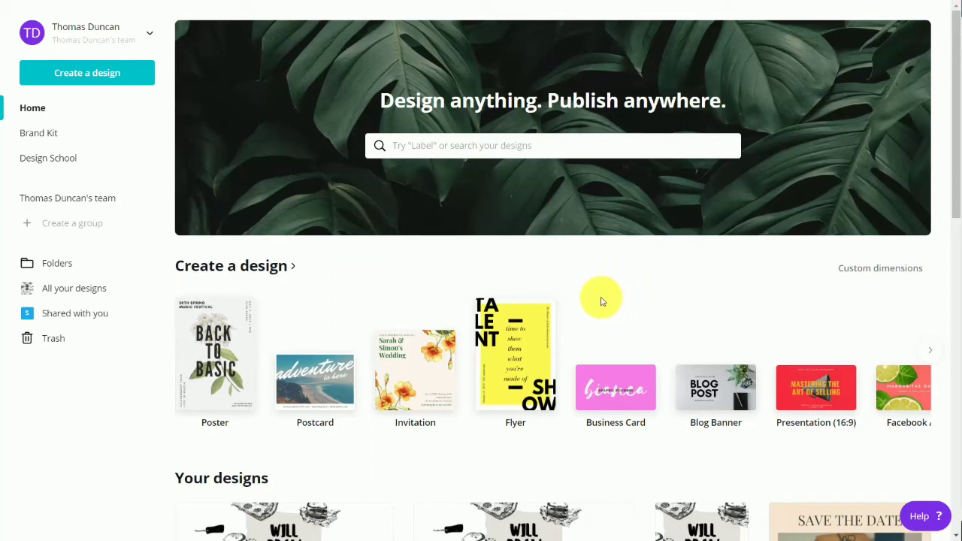
Open the Brand Kit and add a pink swatch as the third color of the Brand colors palette.
{"action": "left_click", "coordinate": [47, 135]}
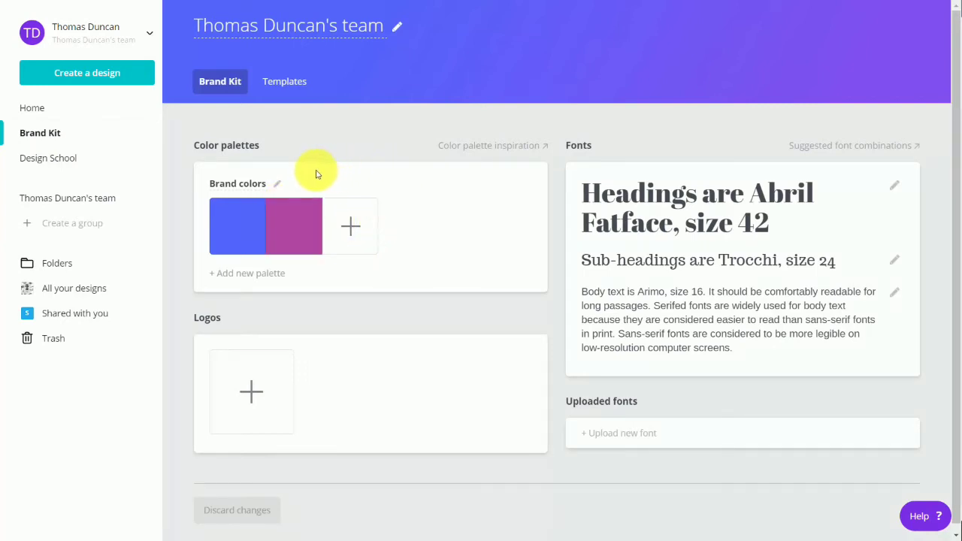
{"action": "left_click", "coordinate": [352, 227]}
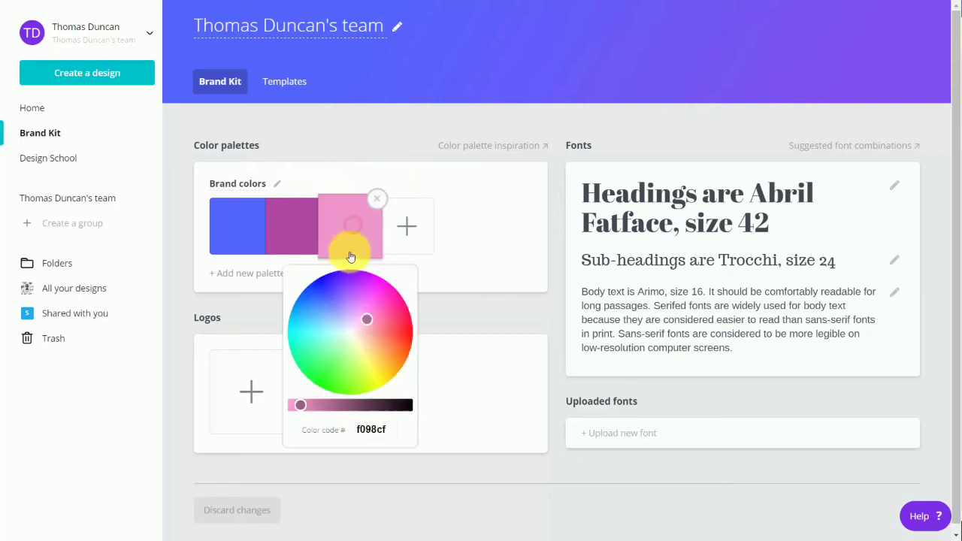
{"action": "left_click", "coordinate": [340, 297]}
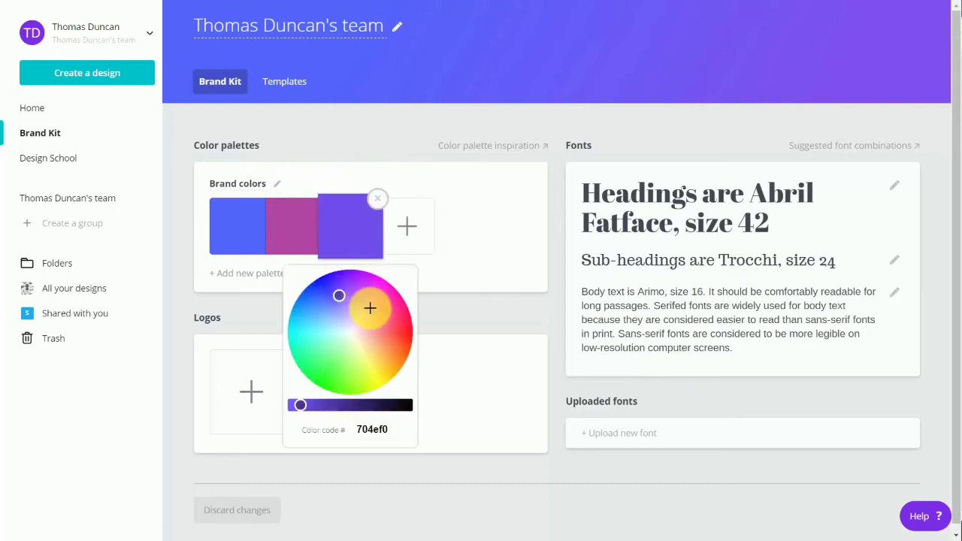
{"action": "left_click", "coordinate": [370, 307]}
{"action": "left_click", "coordinate": [444, 357]}
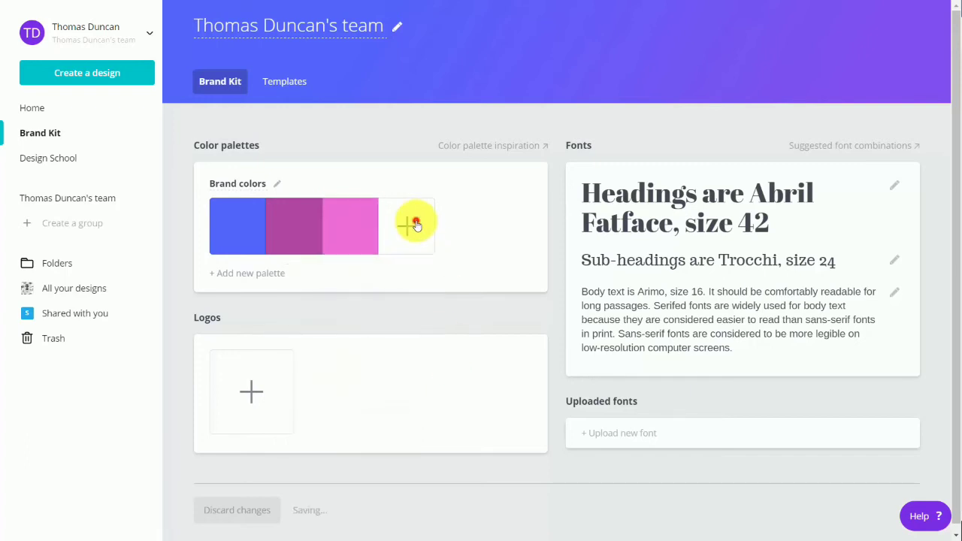
Add a fourth brand color to the palette, a green with color code 6acc58.
{"action": "left_click", "coordinate": [411, 224]}
{"action": "left_click", "coordinate": [395, 363]}
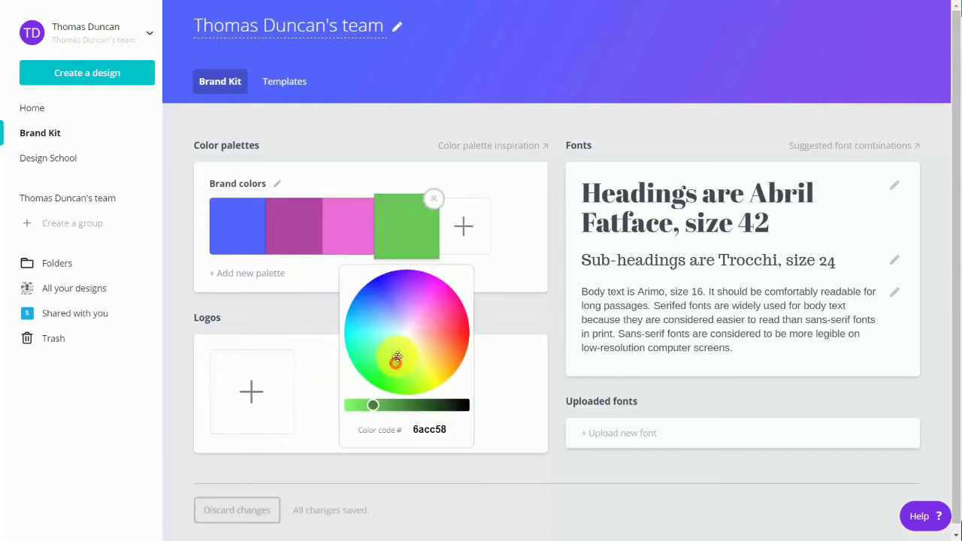
{"action": "left_click", "coordinate": [524, 249]}
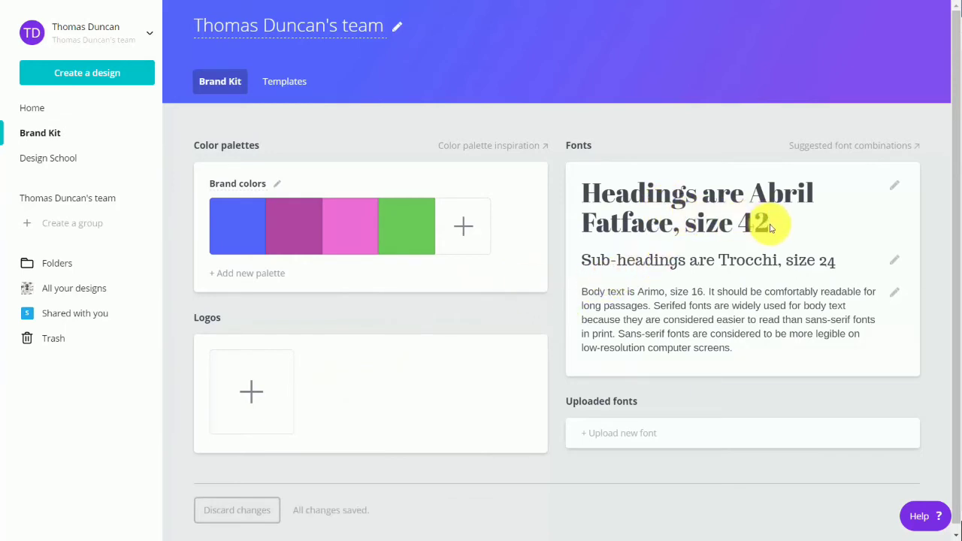
Change the Brand Kit heading font to Aleo.
{"action": "left_click", "coordinate": [893, 188]}
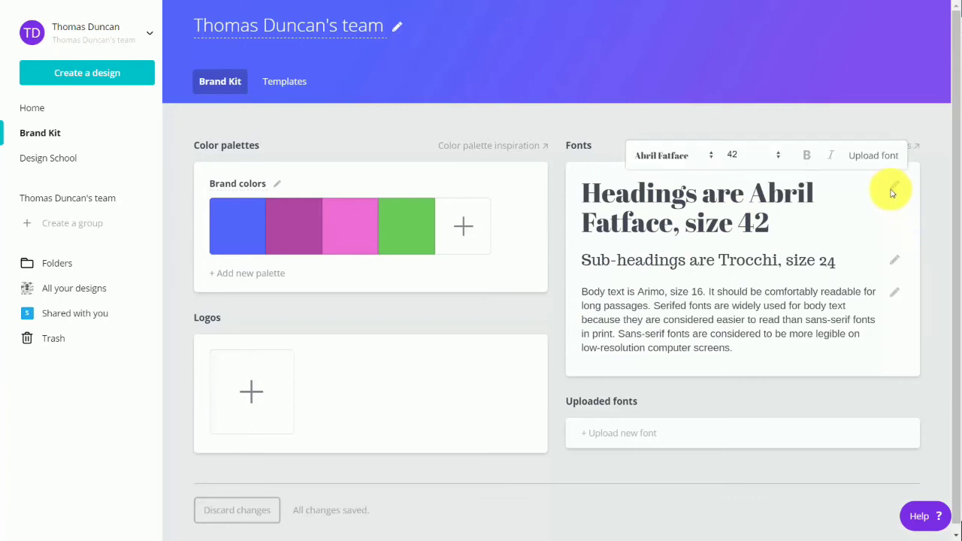
{"action": "left_click", "coordinate": [712, 158]}
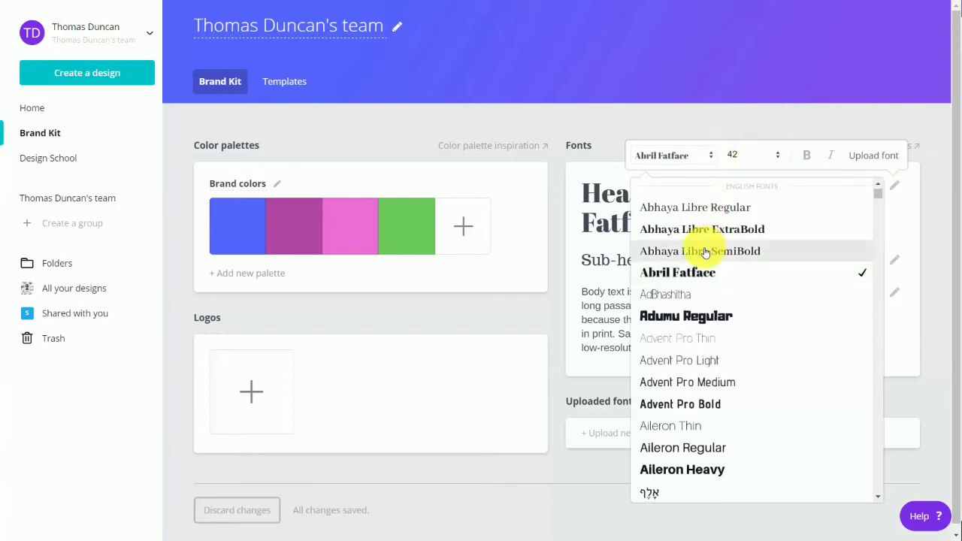
{"action": "scroll", "coordinate": [703, 254], "scroll_direction": "down", "scroll_amount": 3}
{"action": "scroll", "coordinate": [704, 254], "scroll_direction": "down", "scroll_amount": 1}
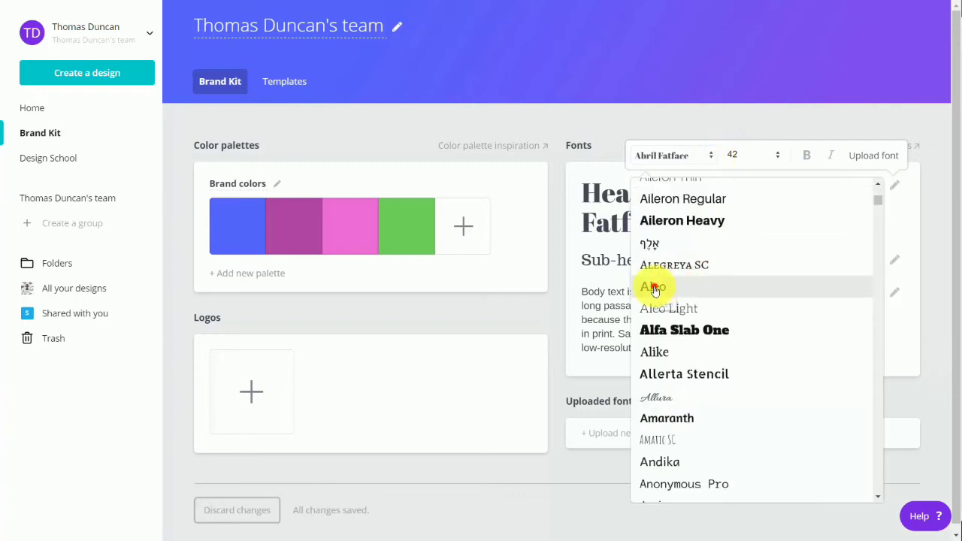
{"action": "left_click", "coordinate": [653, 288]}
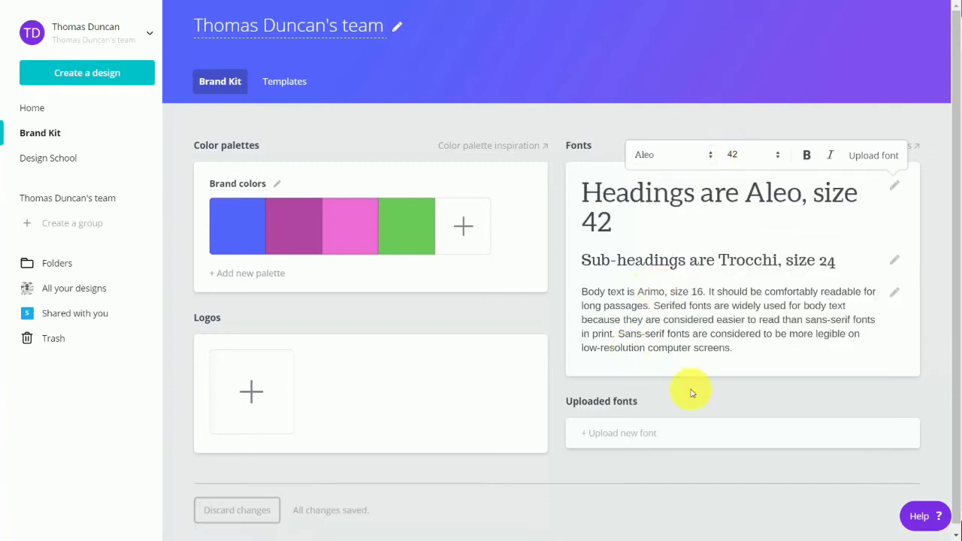
Upload the Bauhaus 93 font to the Brand Kit, confirming the right to use it.
{"action": "left_click", "coordinate": [604, 435]}
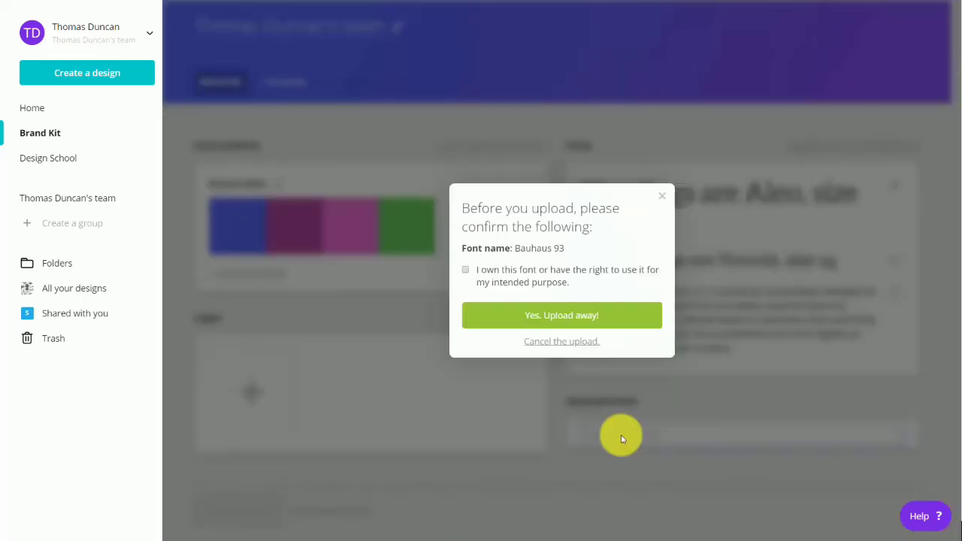
{"action": "left_click", "coordinate": [465, 271]}
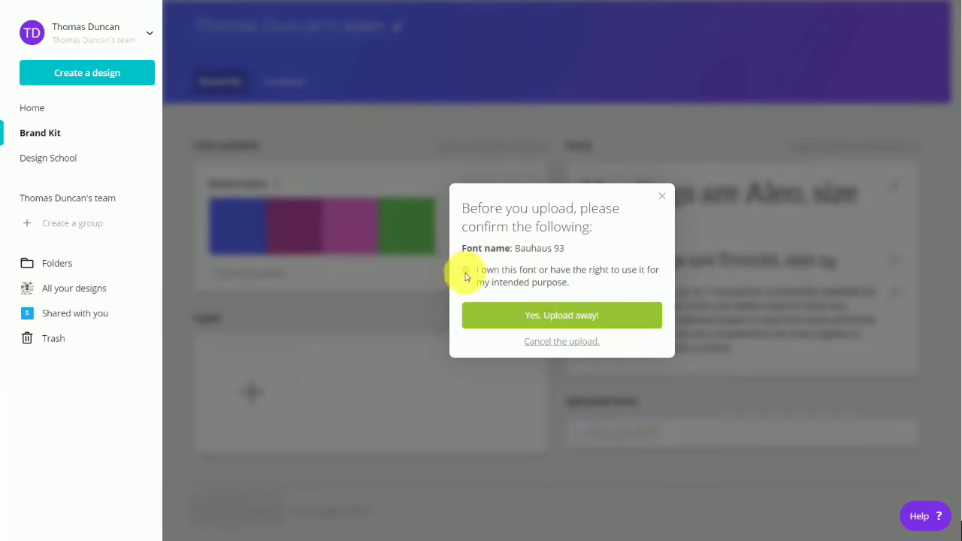
{"action": "left_click", "coordinate": [547, 317]}
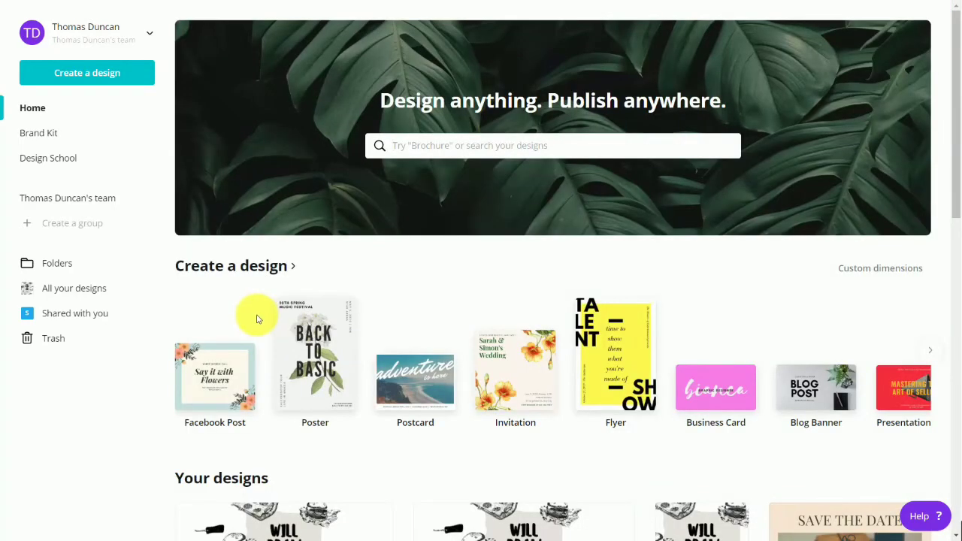
Create a blank Instagram Post design and show the color choices for its background.
{"action": "left_click", "coordinate": [188, 267]}
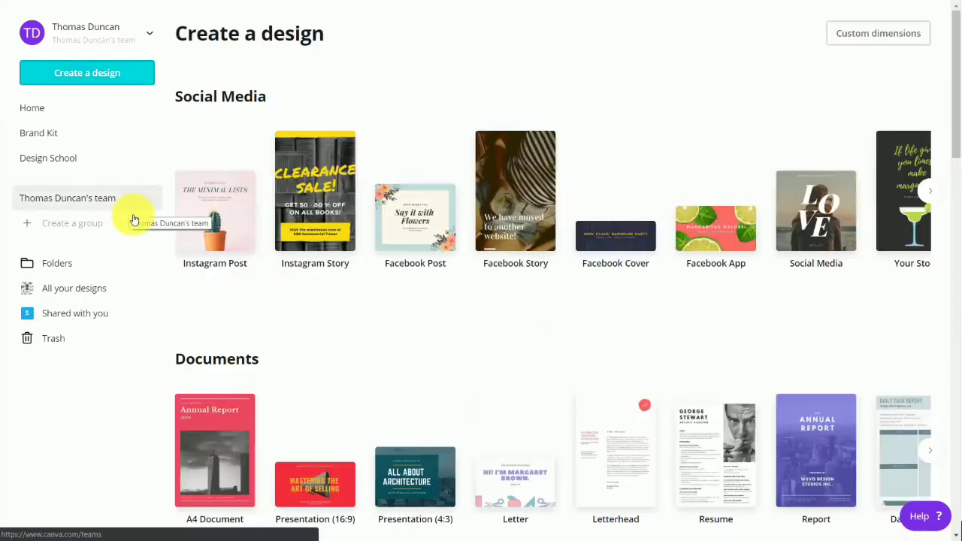
{"action": "left_click", "coordinate": [82, 72]}
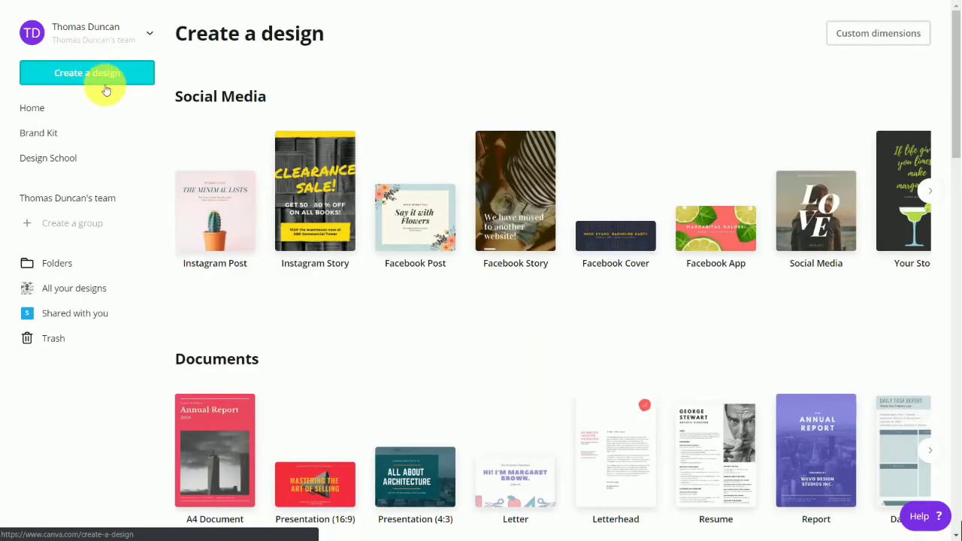
{"action": "left_click", "coordinate": [220, 202]}
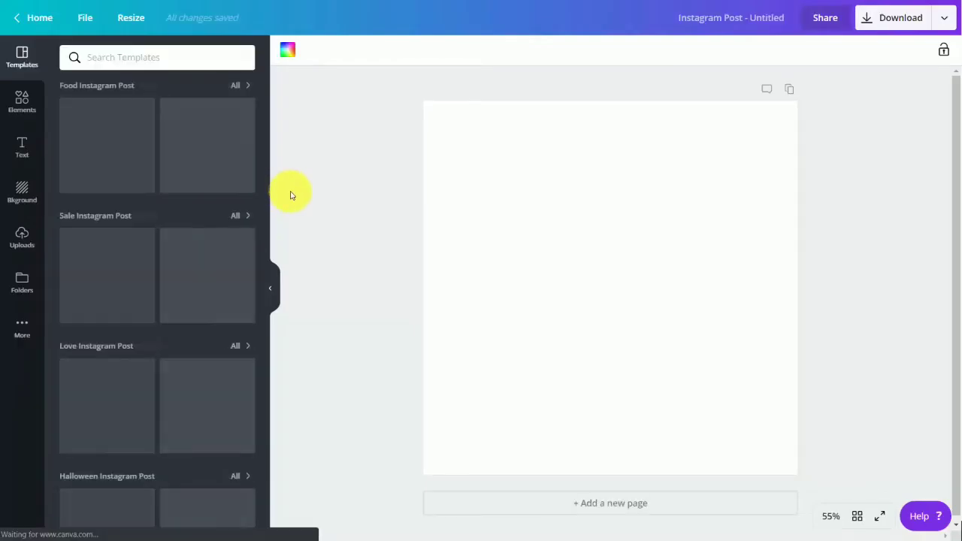
{"action": "left_click", "coordinate": [287, 51]}
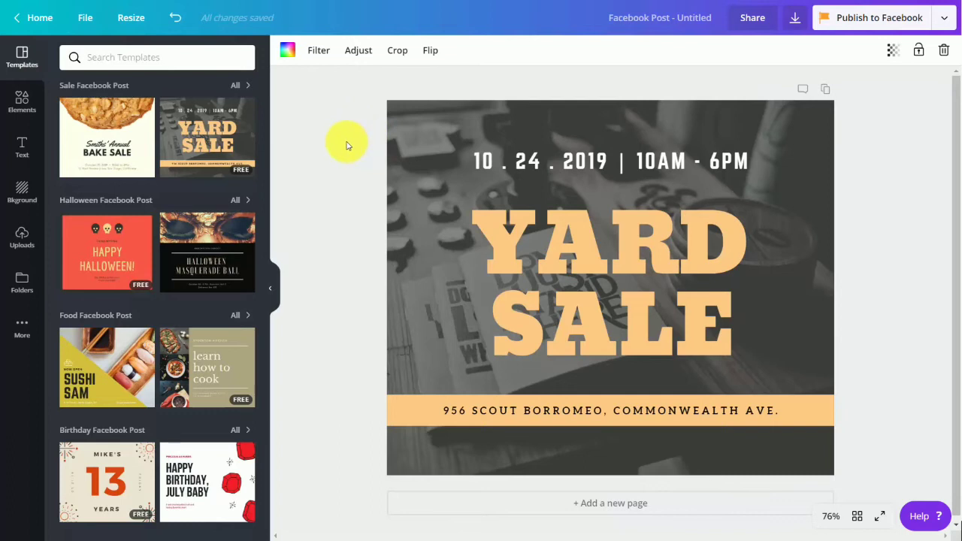
Add the QR code image from the Logos photo folder to the Yard Sale Facebook post.
{"action": "left_click", "coordinate": [20, 282]}
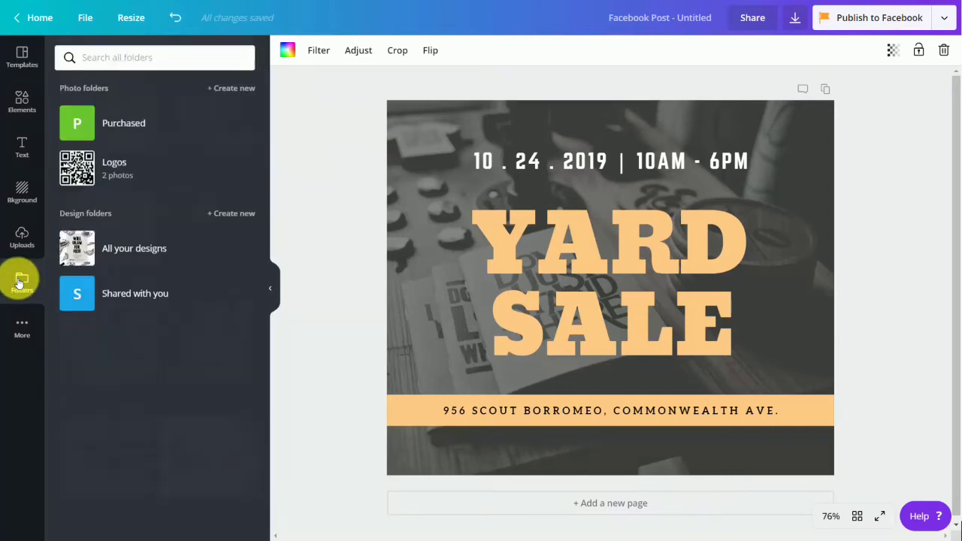
{"action": "left_click", "coordinate": [81, 169]}
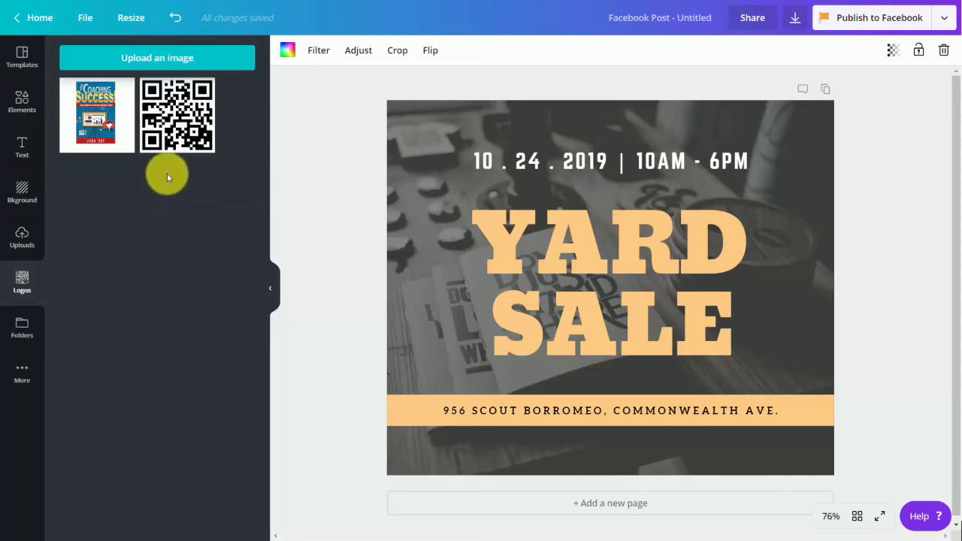
{"action": "left_click", "coordinate": [178, 122]}
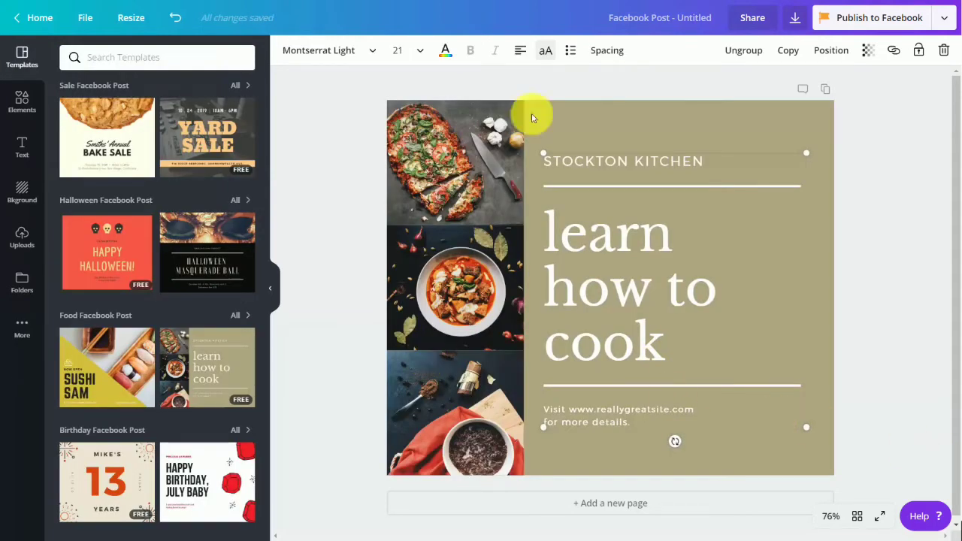
Show the available fonts for the selected text in the "learn how to cook" design.
{"action": "left_click", "coordinate": [370, 51]}
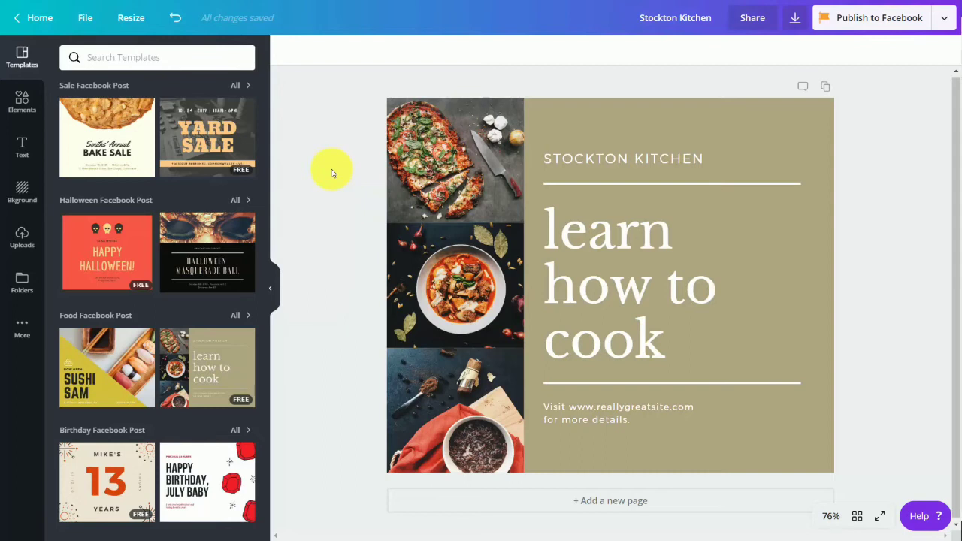
Start downloading the Stockton Kitchen design with the file type set to Animation (MP4/GIF).
{"action": "left_click", "coordinate": [793, 21]}
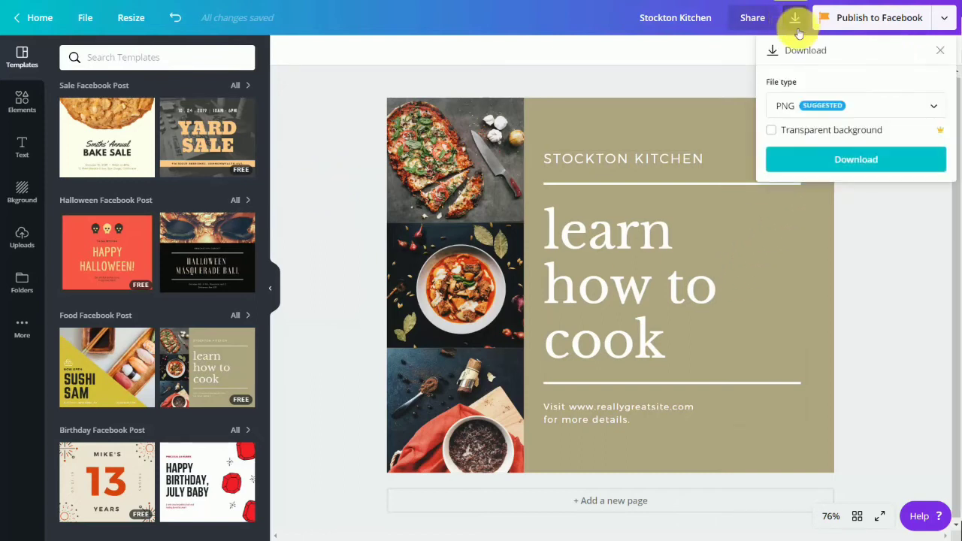
{"action": "left_click", "coordinate": [891, 112]}
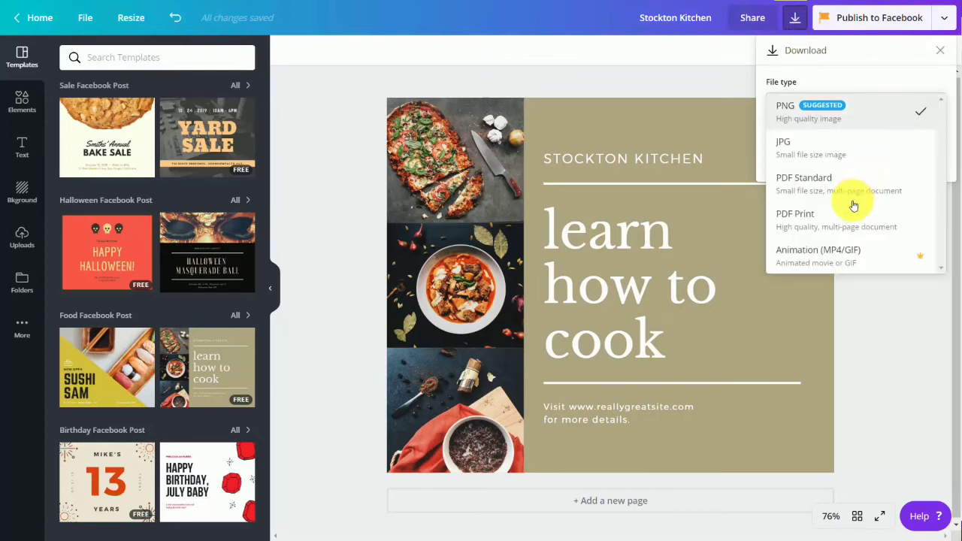
{"action": "left_click", "coordinate": [833, 261]}
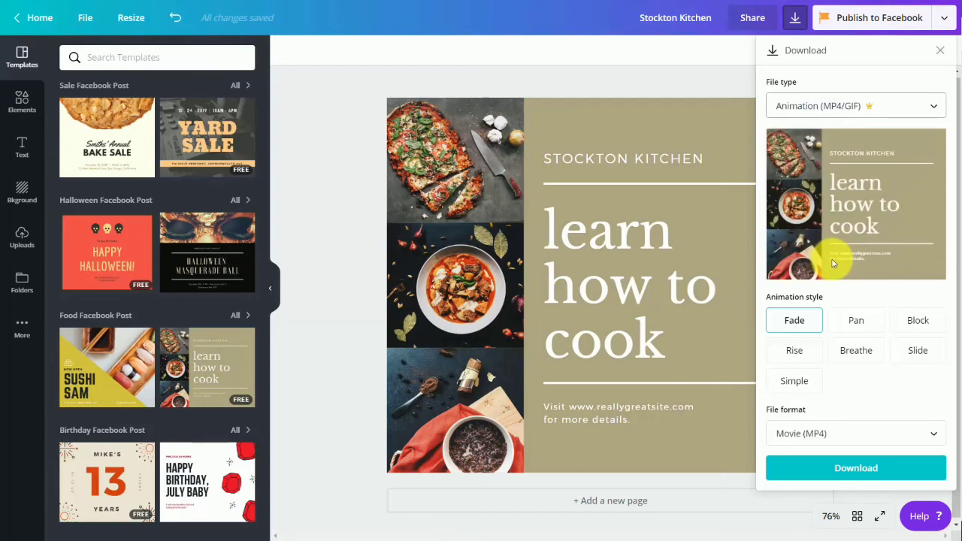
Preview the Pan, Block, Rise, Slide and Simple animation styles, and settle on the Breathe style.
{"action": "left_click", "coordinate": [858, 326]}
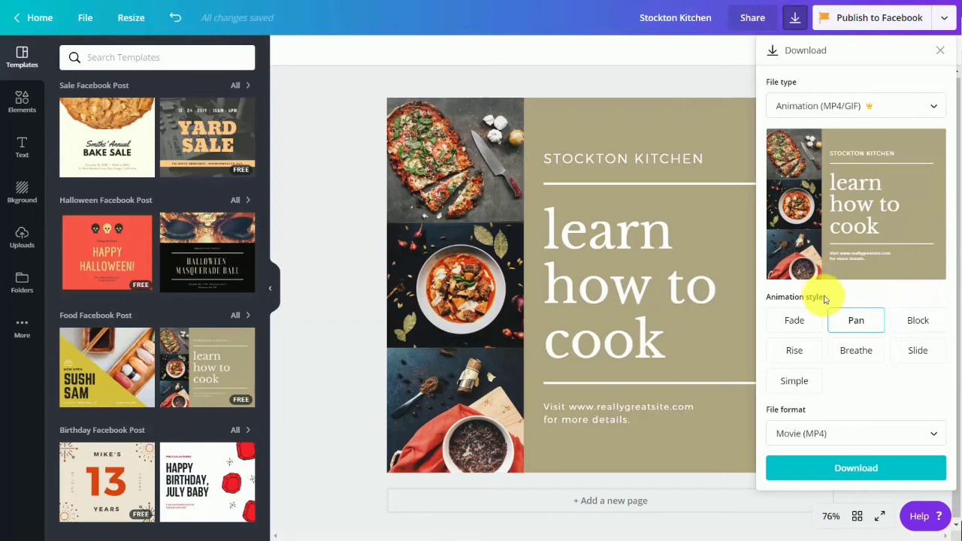
{"action": "left_click", "coordinate": [910, 322]}
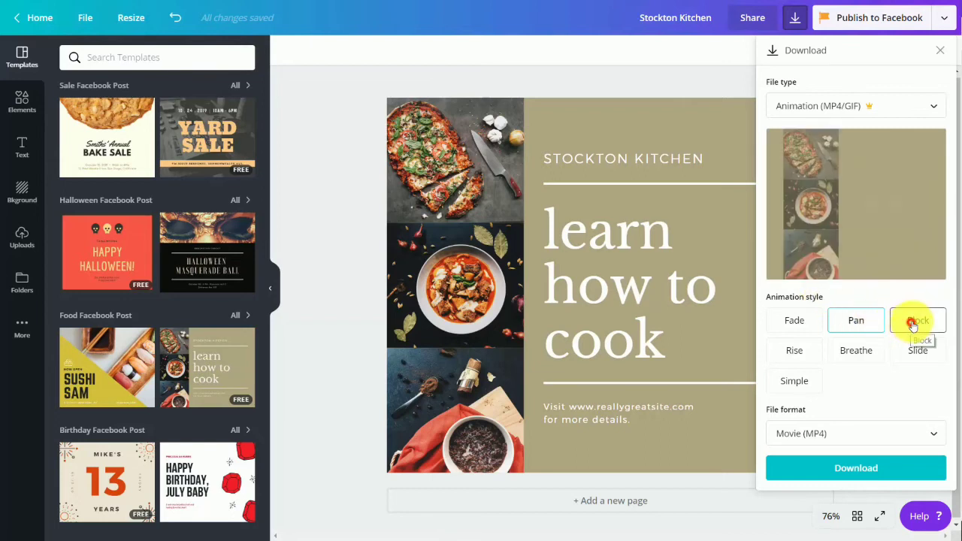
{"action": "left_click", "coordinate": [808, 358]}
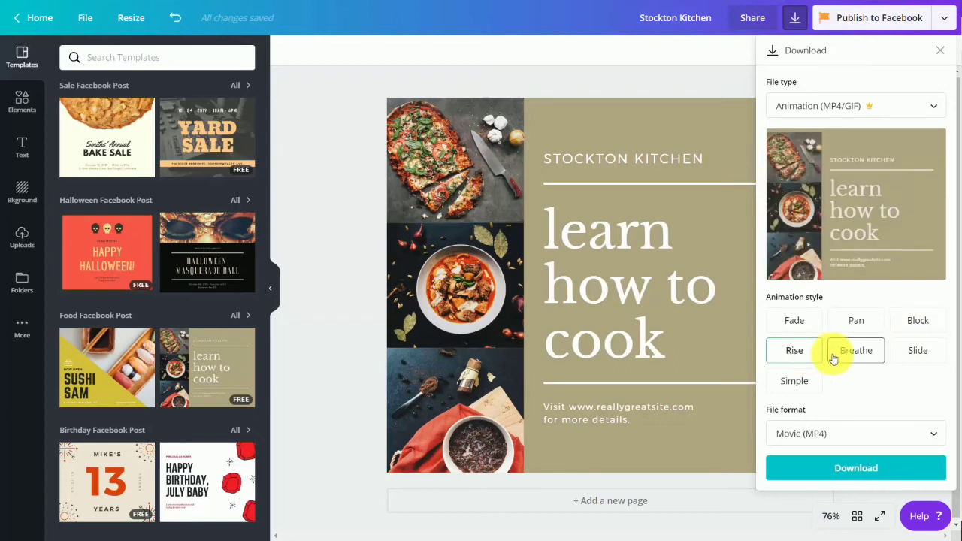
{"action": "left_click", "coordinate": [832, 355]}
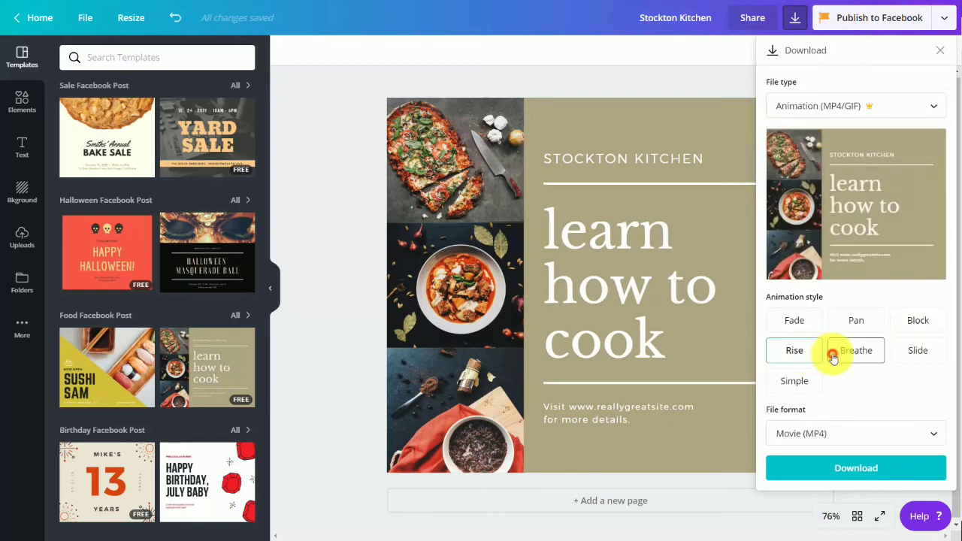
{"action": "left_click", "coordinate": [923, 360]}
{"action": "left_click", "coordinate": [797, 384]}
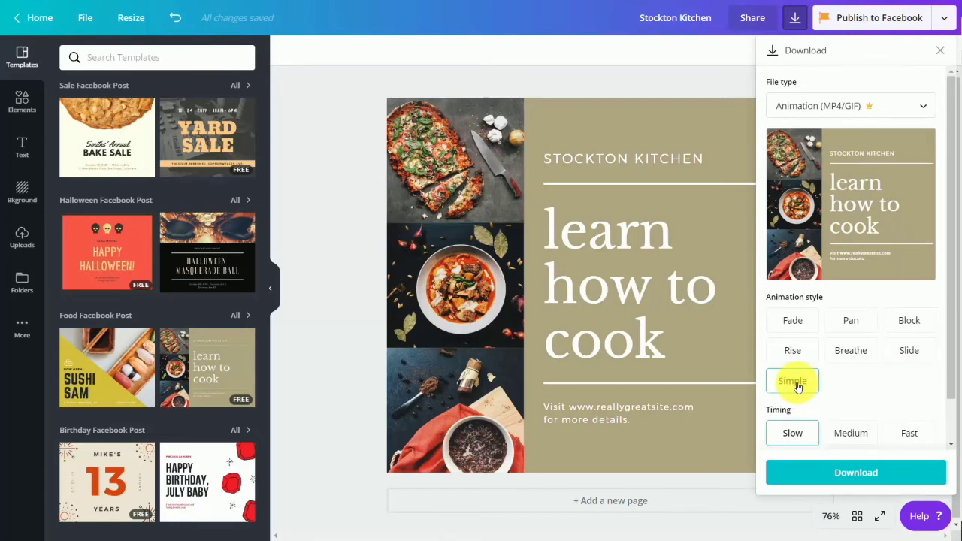
{"action": "left_click", "coordinate": [850, 351]}
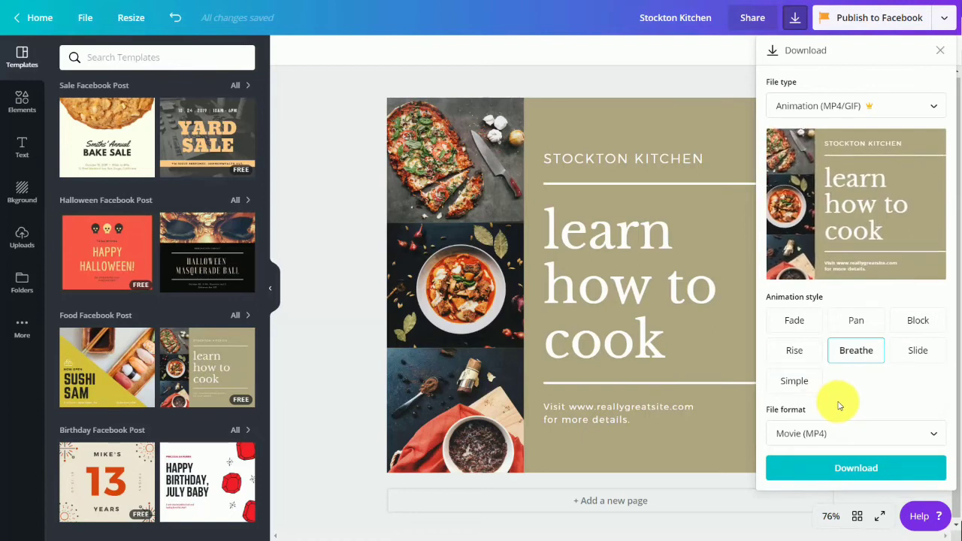
Download the design as an Animated GIF, saved as animation.gif in the "images downloaded" folder, and open the file.
{"action": "left_click", "coordinate": [873, 434]}
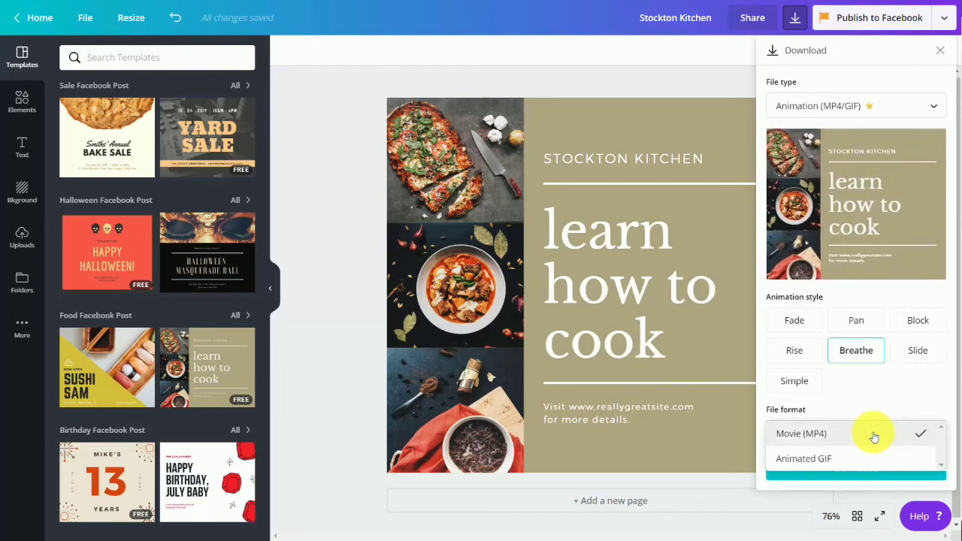
{"action": "left_click", "coordinate": [823, 458]}
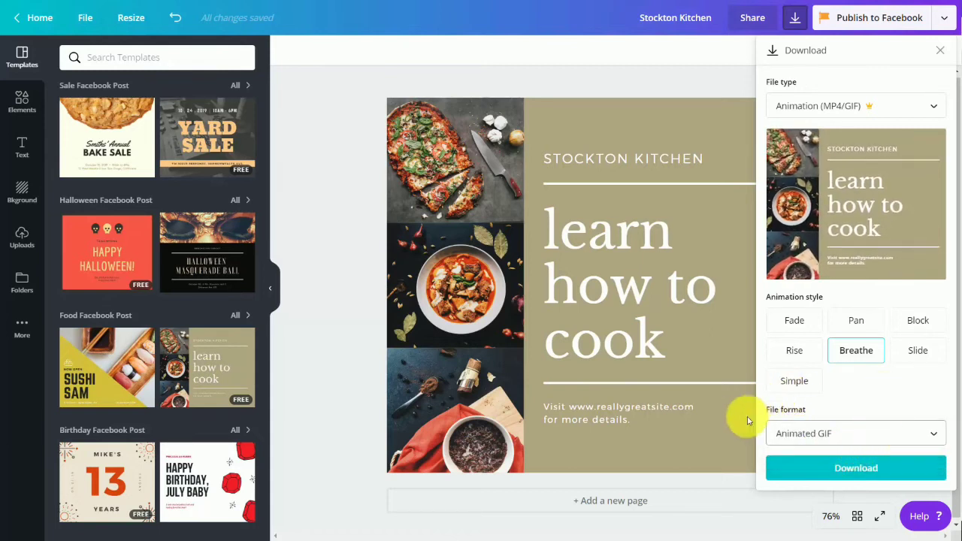
{"action": "left_click", "coordinate": [859, 469]}
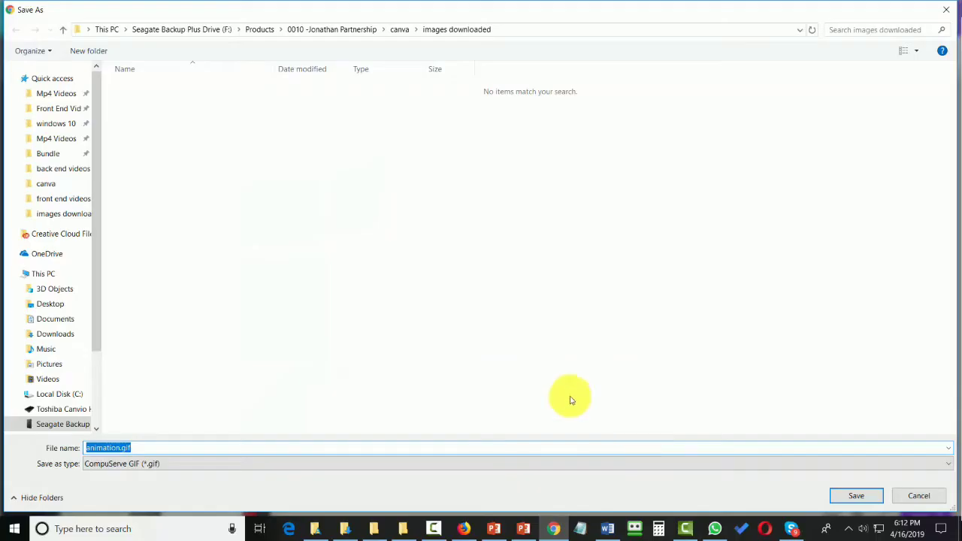
{"action": "left_click", "coordinate": [857, 495]}
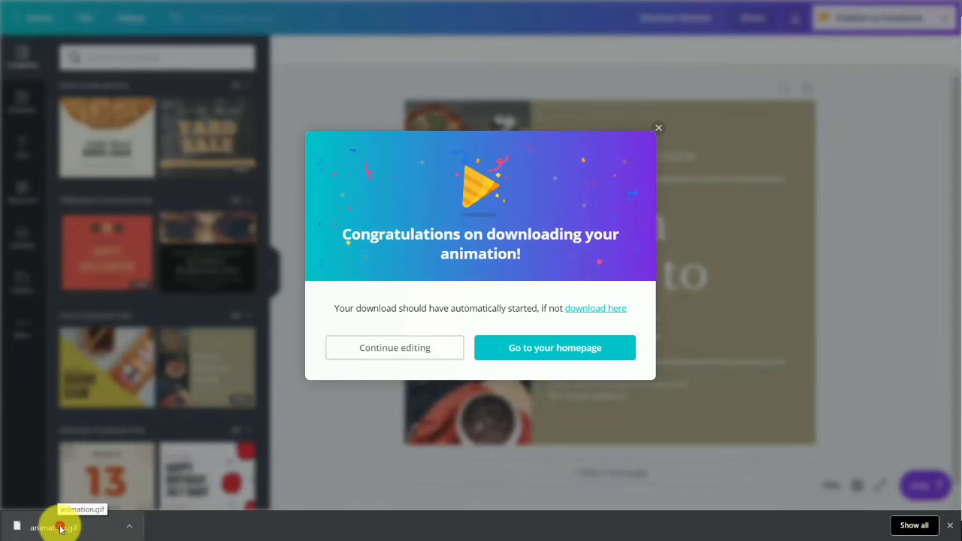
{"action": "left_click", "coordinate": [60, 528]}
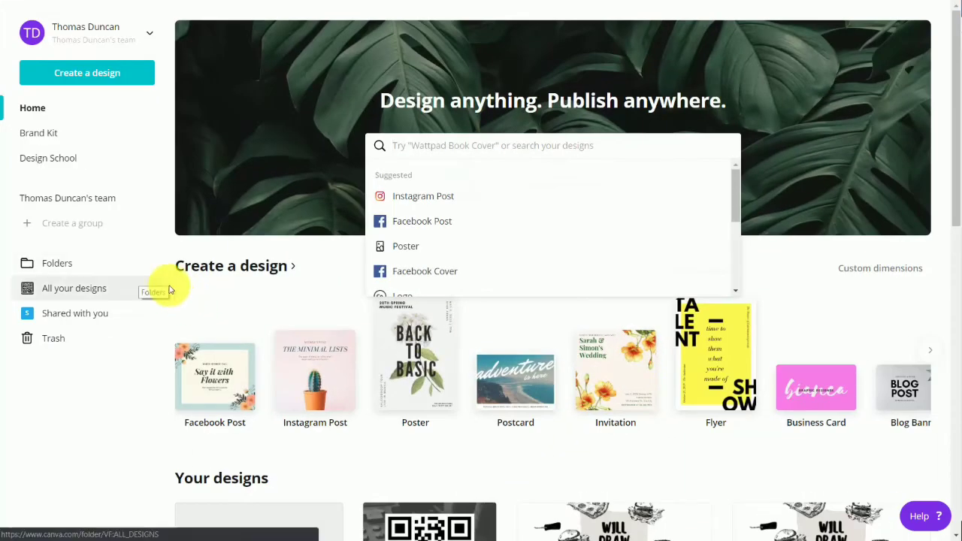
Create a blank Facebook Post design and browse the free photos among its elements.
{"action": "left_click", "coordinate": [81, 78]}
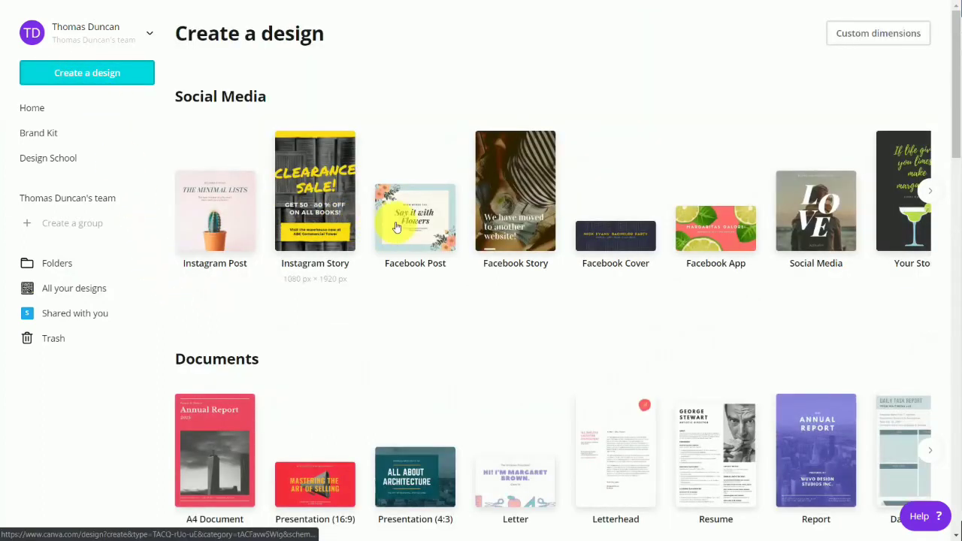
{"action": "left_click", "coordinate": [395, 227]}
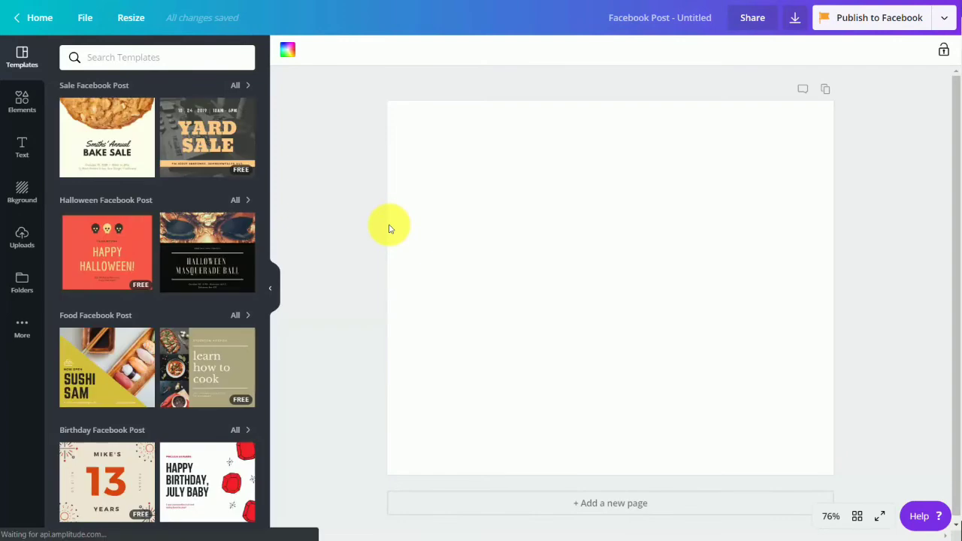
{"action": "left_click", "coordinate": [14, 106]}
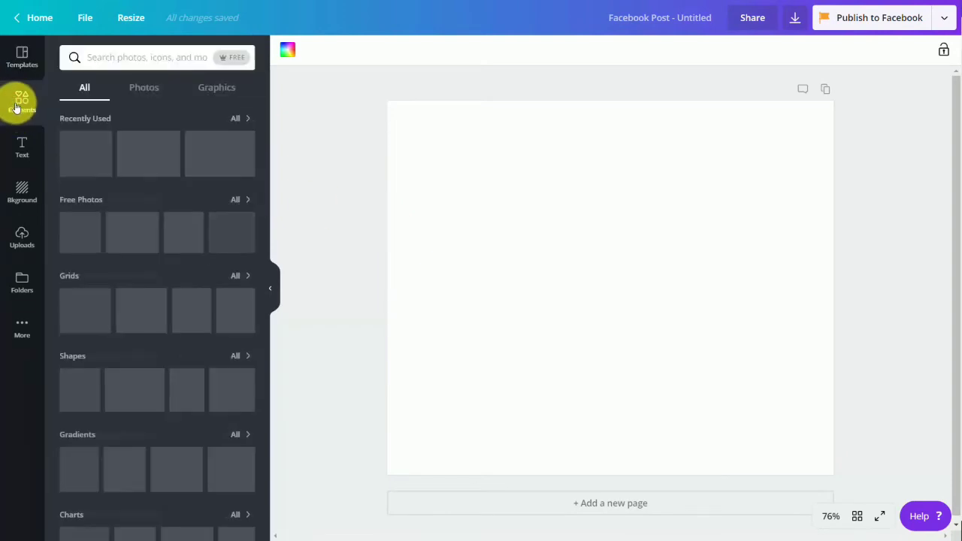
{"action": "left_click", "coordinate": [145, 88]}
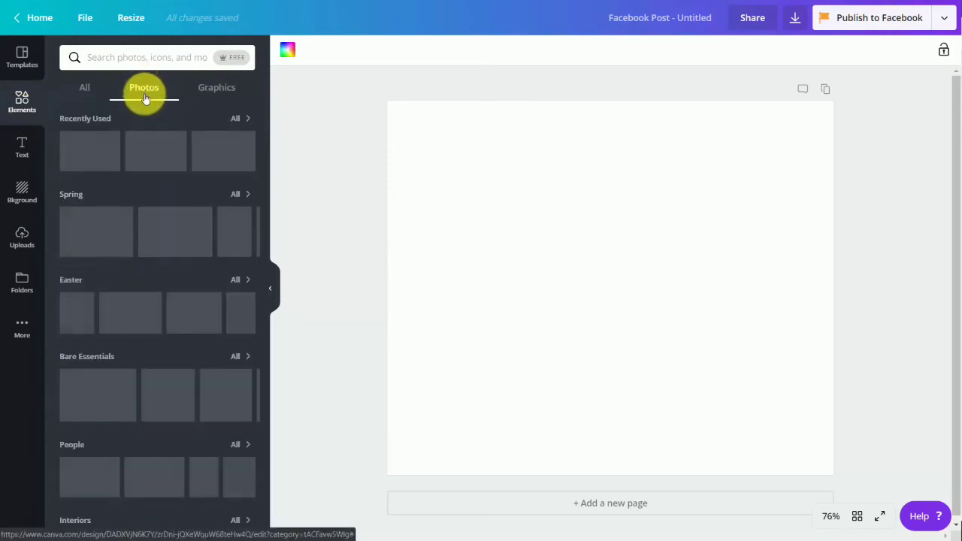
{"action": "left_click", "coordinate": [224, 62]}
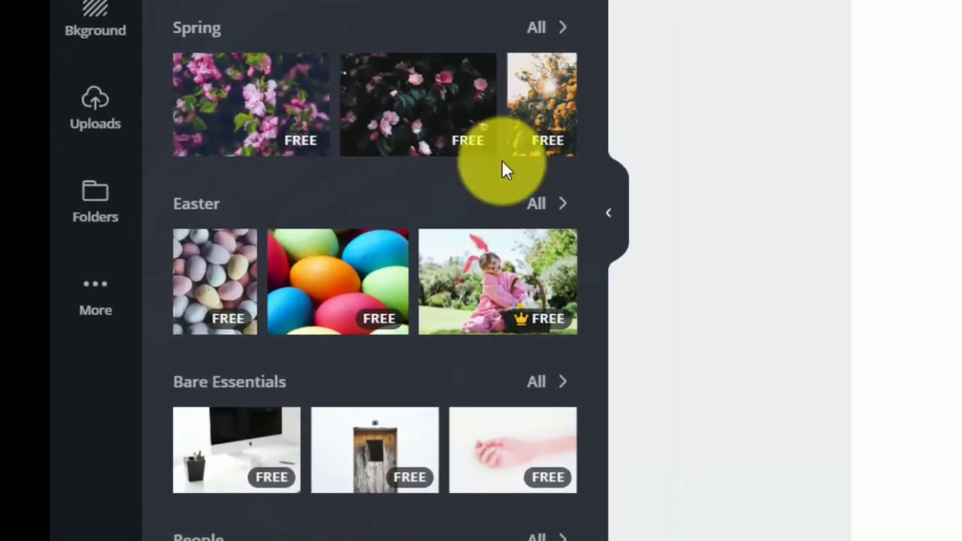
{"action": "mouse_move", "coordinate": [523, 321]}
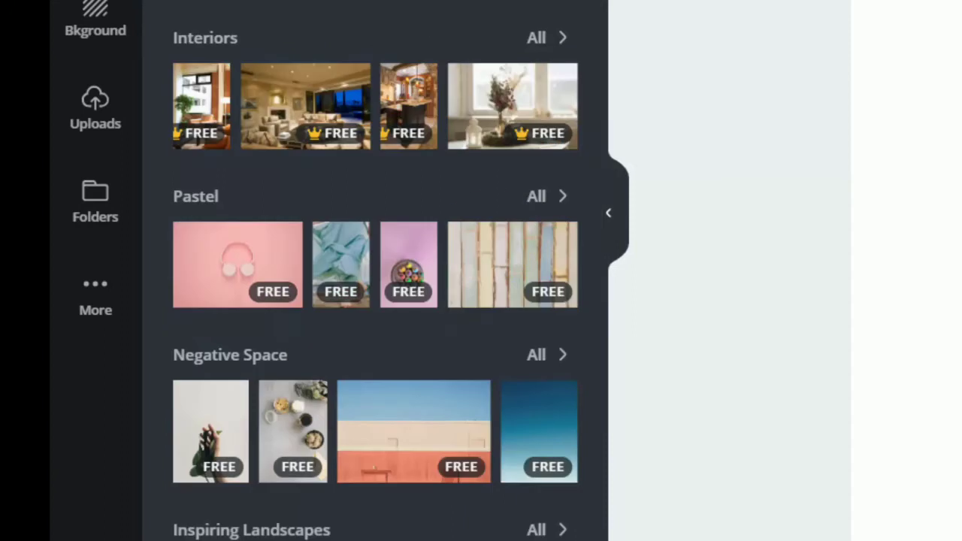
Search the photos for "laptop" and add the photo of the open black laptop to the Facebook Post.
{"action": "mouse_move", "coordinate": [537, 69]}
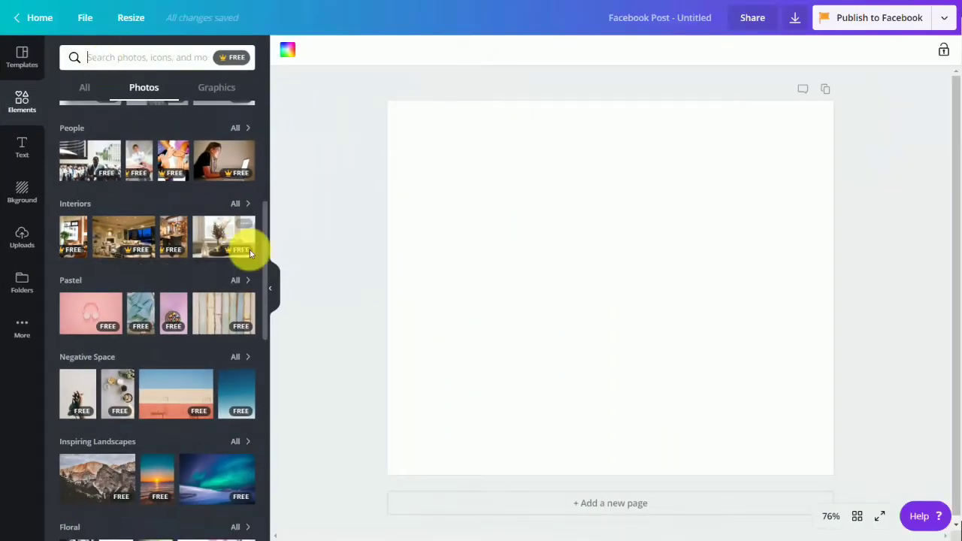
{"action": "mouse_move", "coordinate": [250, 253]}
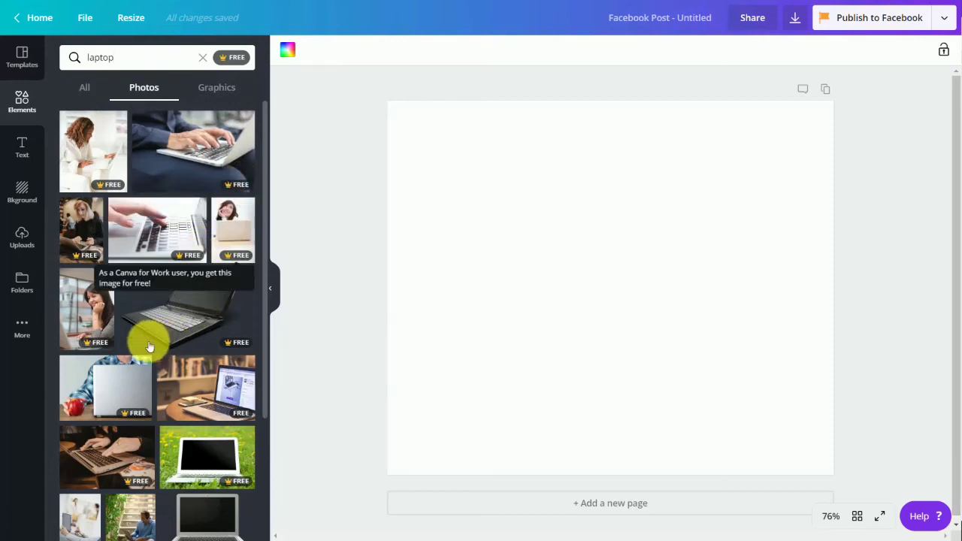
{"action": "mouse_move", "coordinate": [105, 346]}
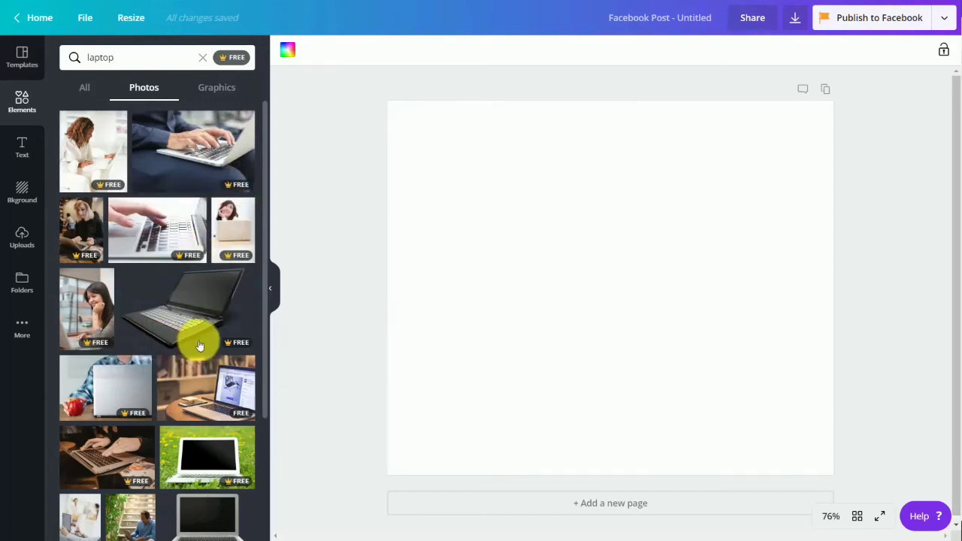
{"action": "left_click", "coordinate": [228, 350]}
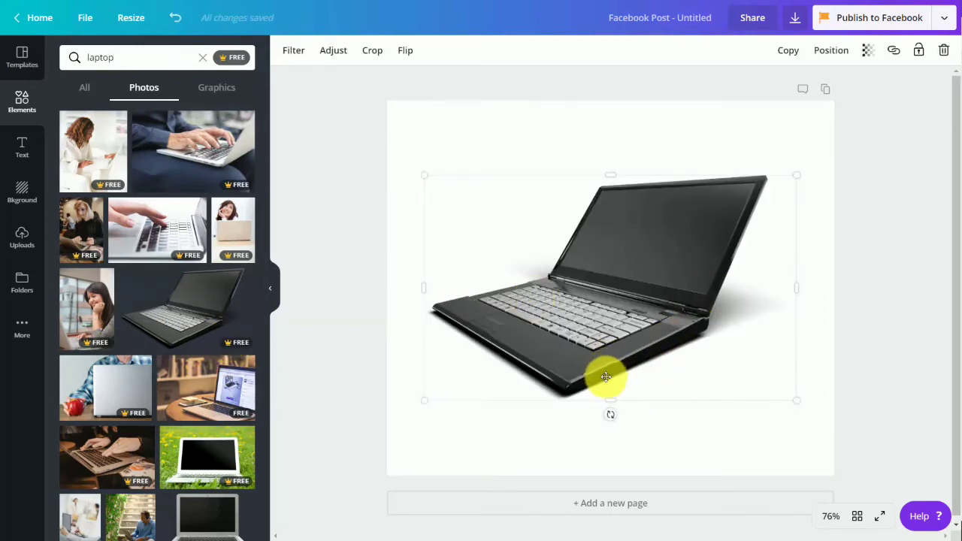
Apply the Festive filter to the laptop photo and increase its tint.
{"action": "left_click", "coordinate": [294, 54]}
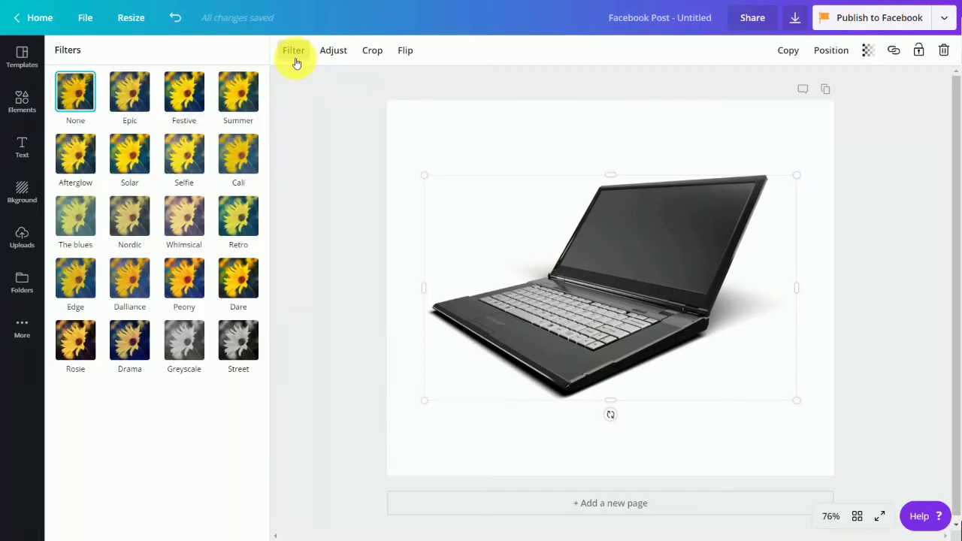
{"action": "left_click", "coordinate": [180, 94]}
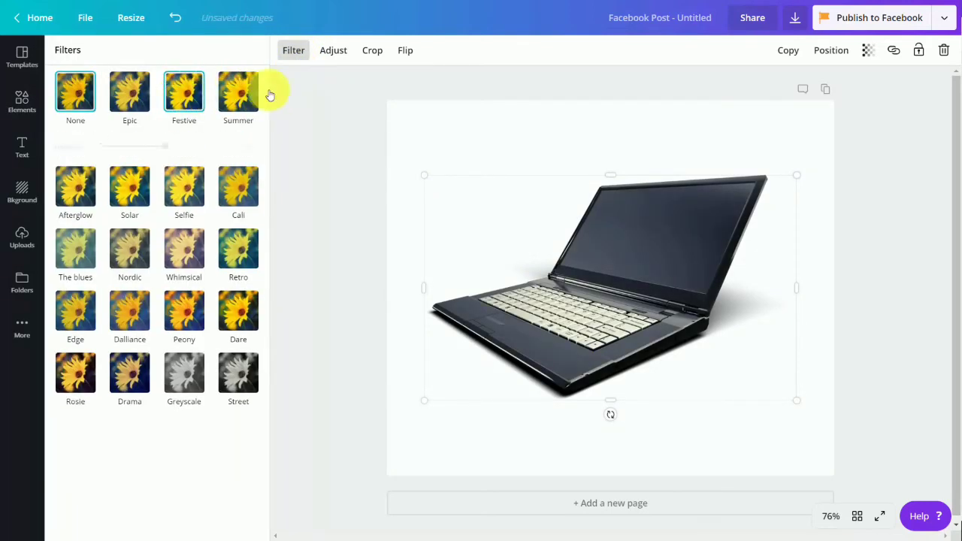
{"action": "left_click", "coordinate": [332, 51]}
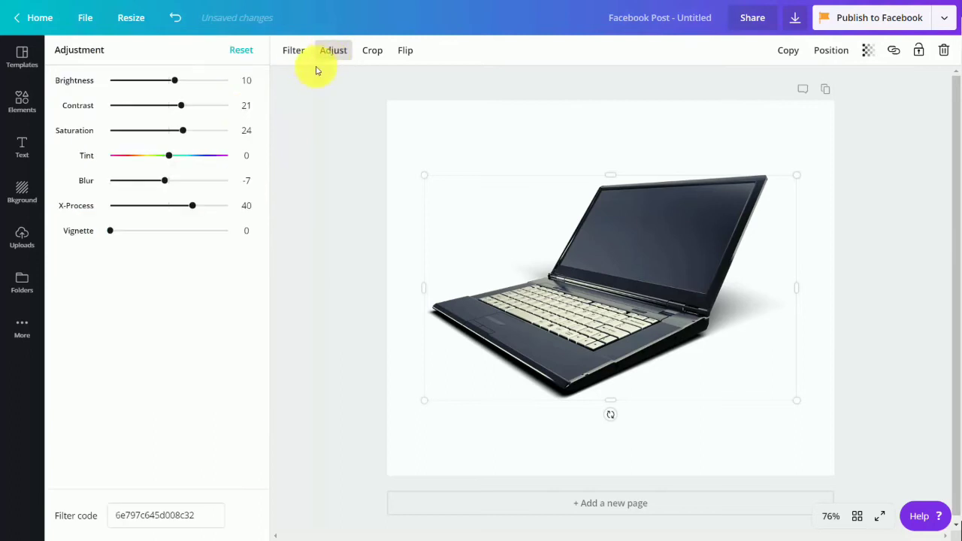
{"action": "left_click", "coordinate": [172, 158]}
{"action": "left_click_drag", "start_coordinate": [190, 161], "coordinate": [195, 155]}
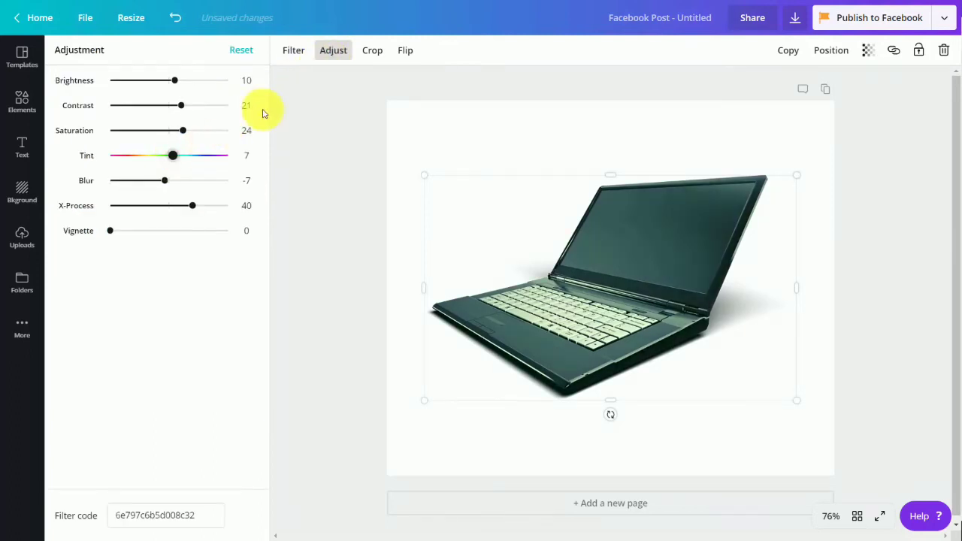
Cancel cropping the laptop photo and flip it horizontally.
{"action": "left_click", "coordinate": [373, 51]}
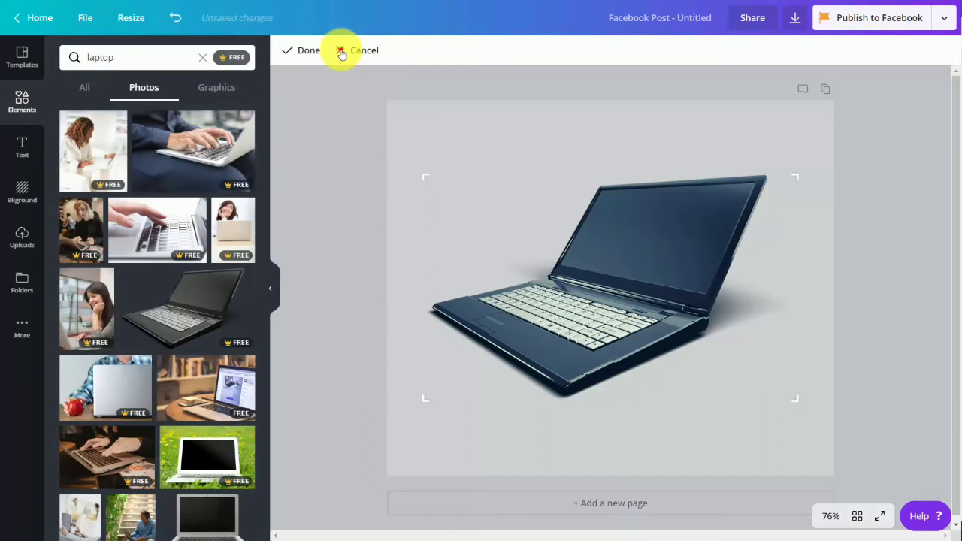
{"action": "left_click", "coordinate": [342, 51]}
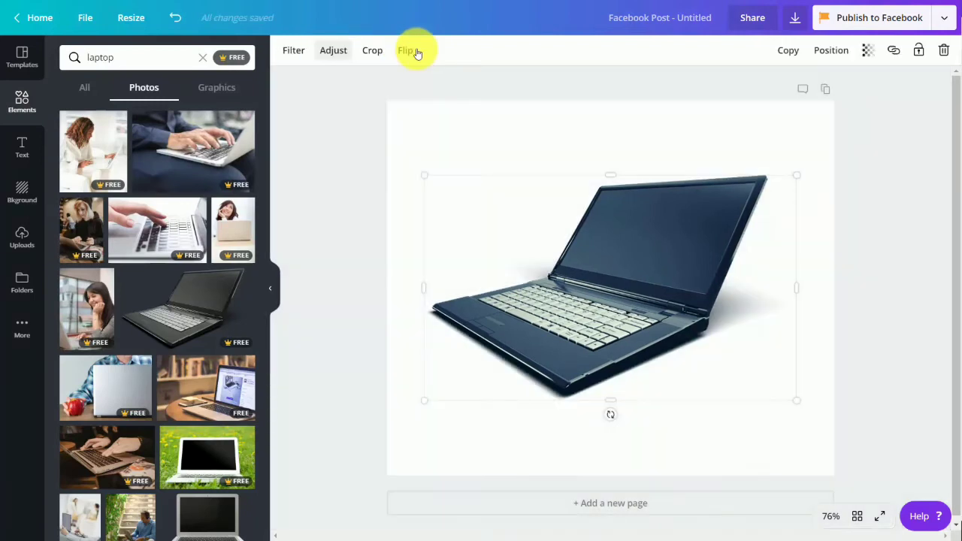
{"action": "left_click", "coordinate": [409, 50]}
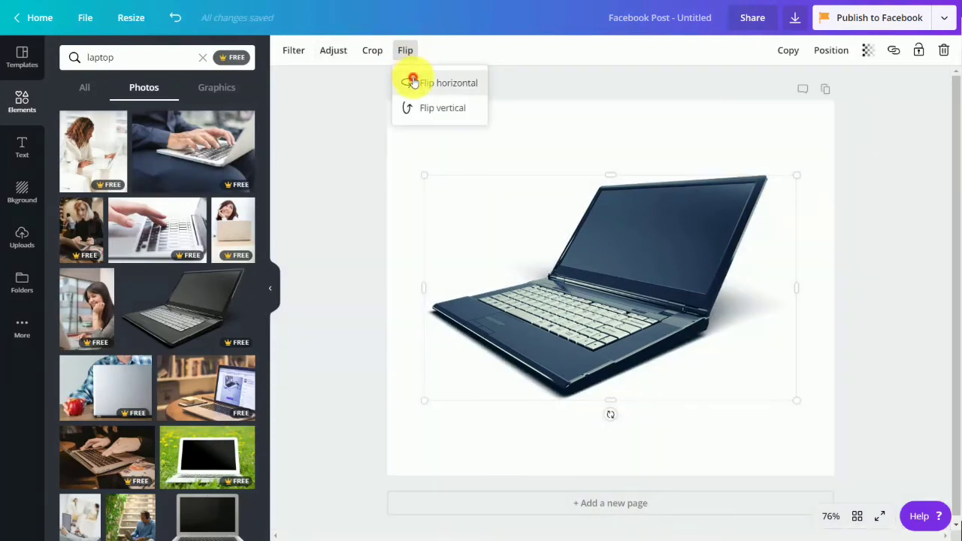
{"action": "left_click", "coordinate": [411, 79]}
{"action": "left_click", "coordinate": [457, 86]}
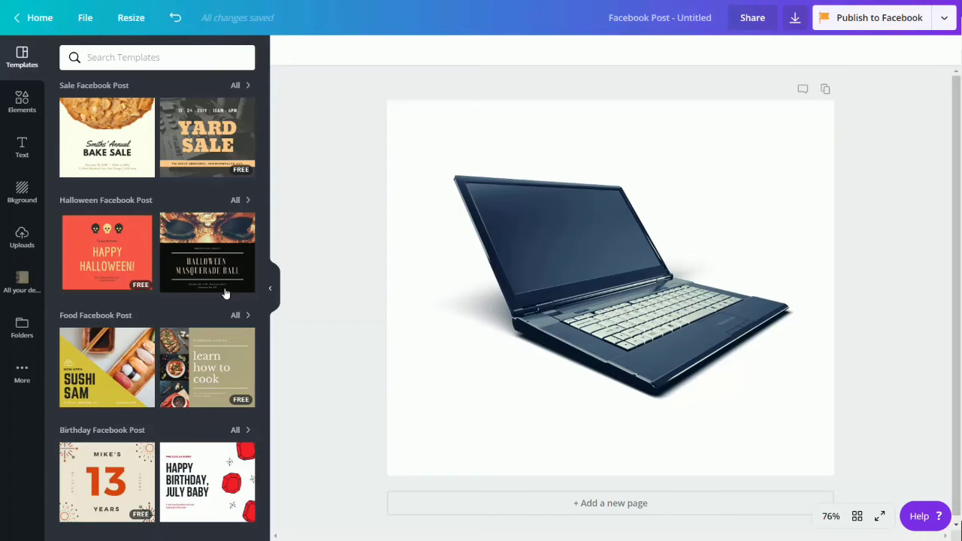
Create a design folder named "Laptops and Computers", shared with all team members with the Can edit permission.
{"action": "left_click", "coordinate": [22, 329]}
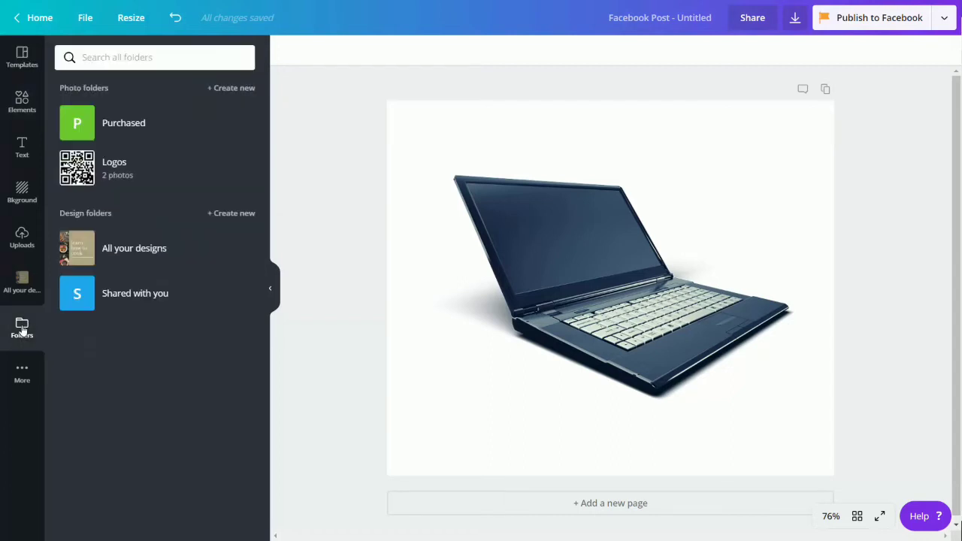
{"action": "left_click", "coordinate": [226, 213]}
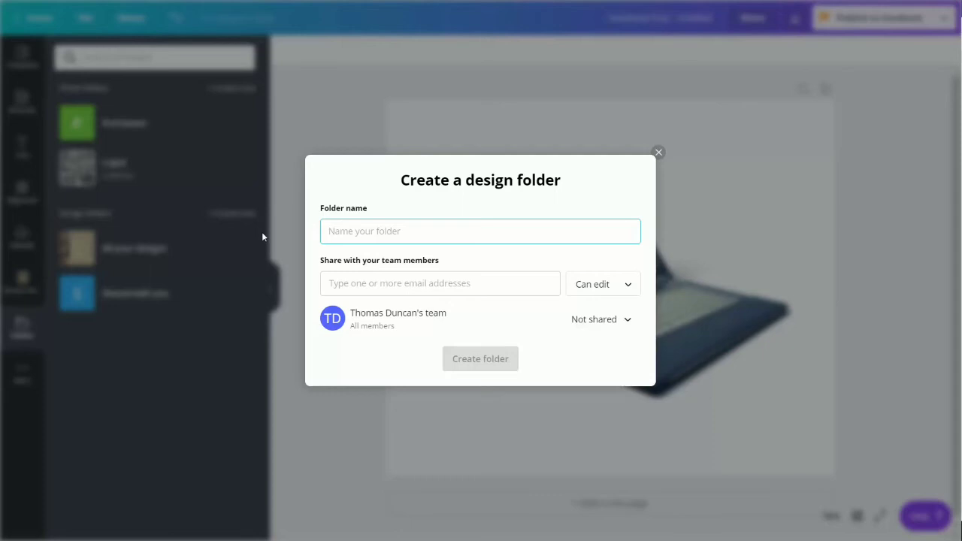
{"action": "type", "text": "Laptops and Computers"}
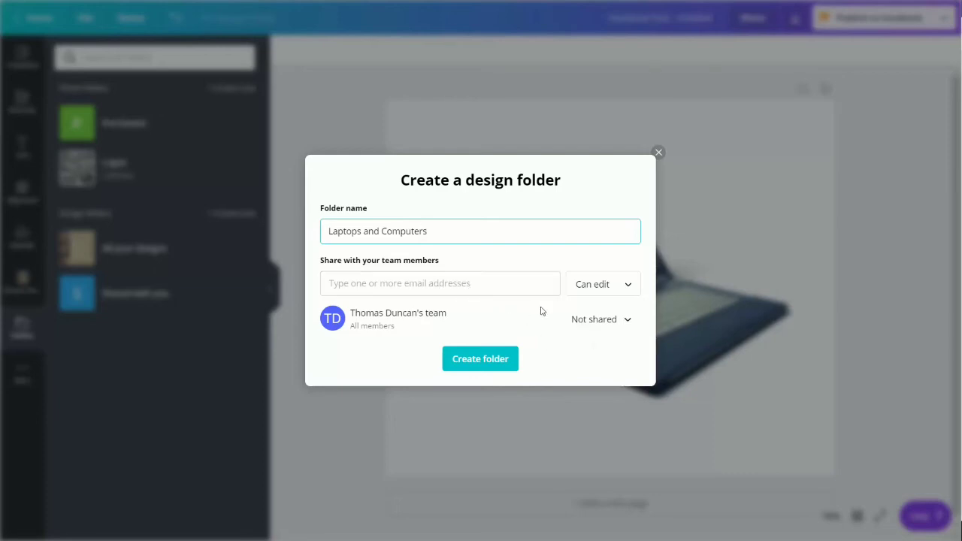
{"action": "left_click", "coordinate": [537, 332]}
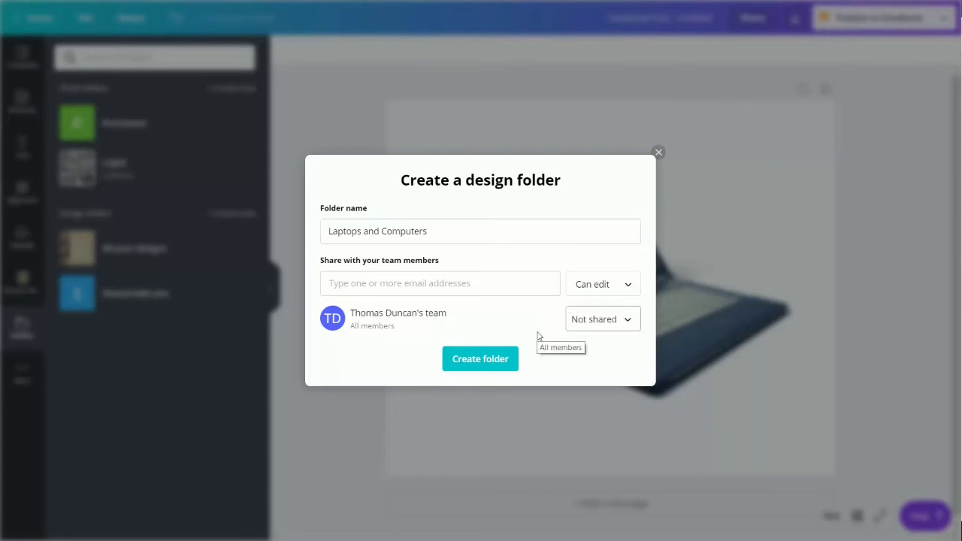
{"action": "left_click", "coordinate": [625, 322]}
{"action": "left_click", "coordinate": [605, 346]}
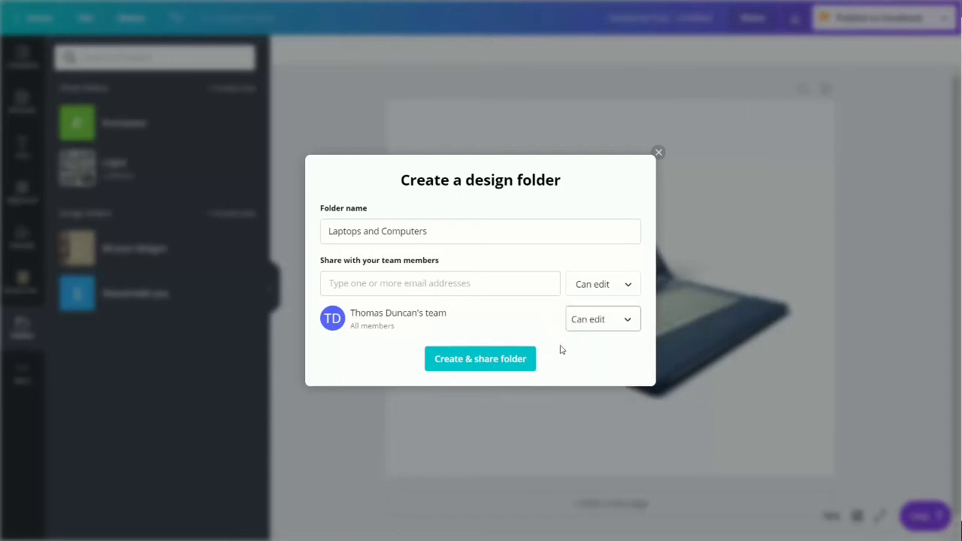
{"action": "left_click", "coordinate": [481, 365]}
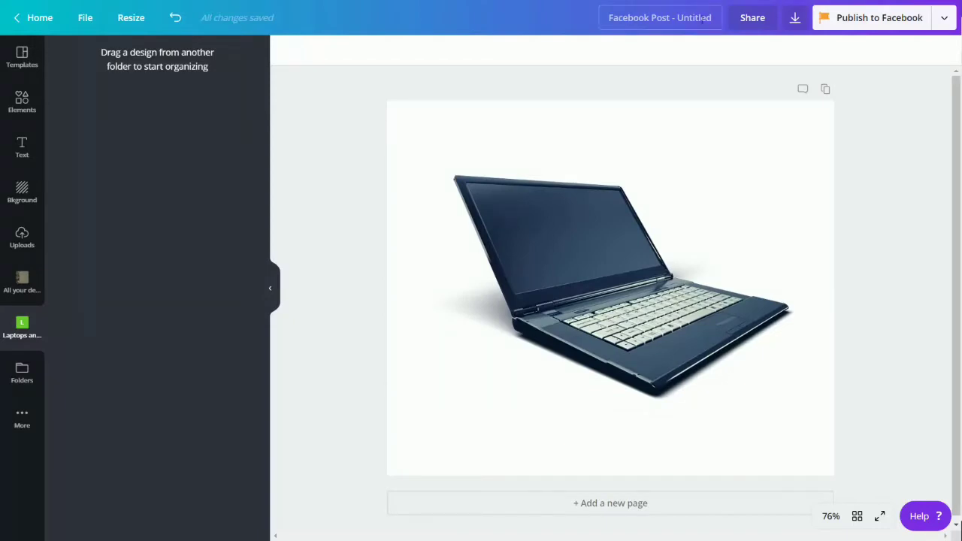
Title the design "Green Computers", move it from all designs into the Laptops and Computers folder and open that folder.
{"action": "left_click", "coordinate": [702, 20]}
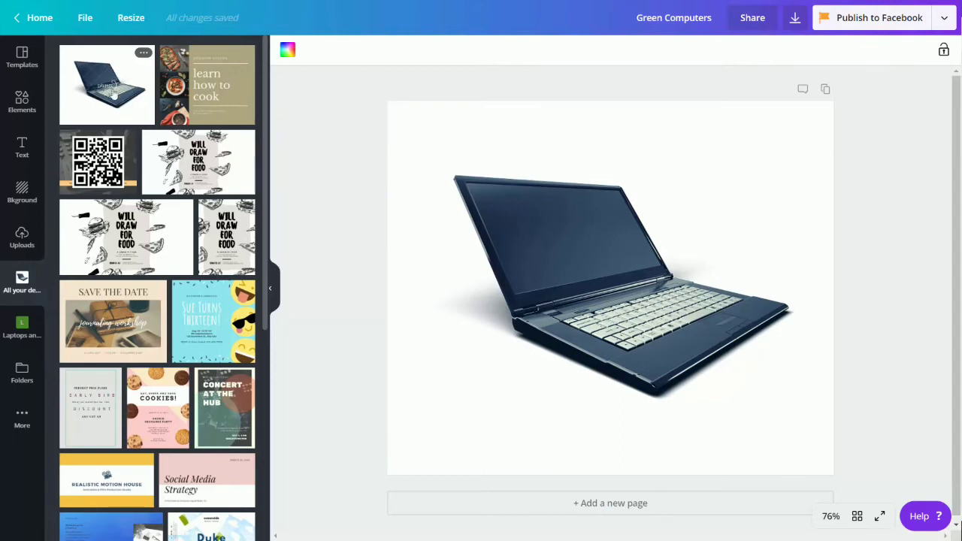
{"action": "left_click_drag", "start_coordinate": [110, 120], "coordinate": [14, 323]}
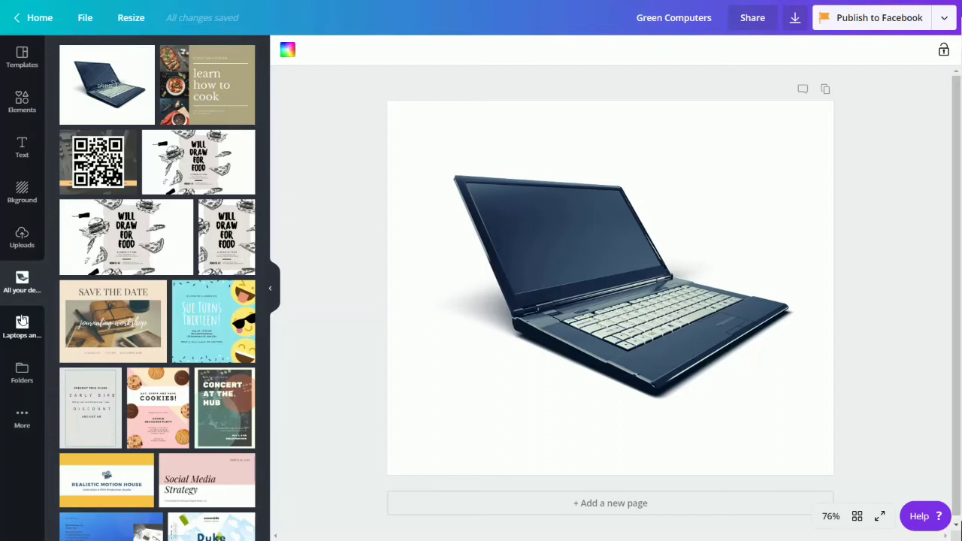
{"action": "left_click", "coordinate": [22, 323]}
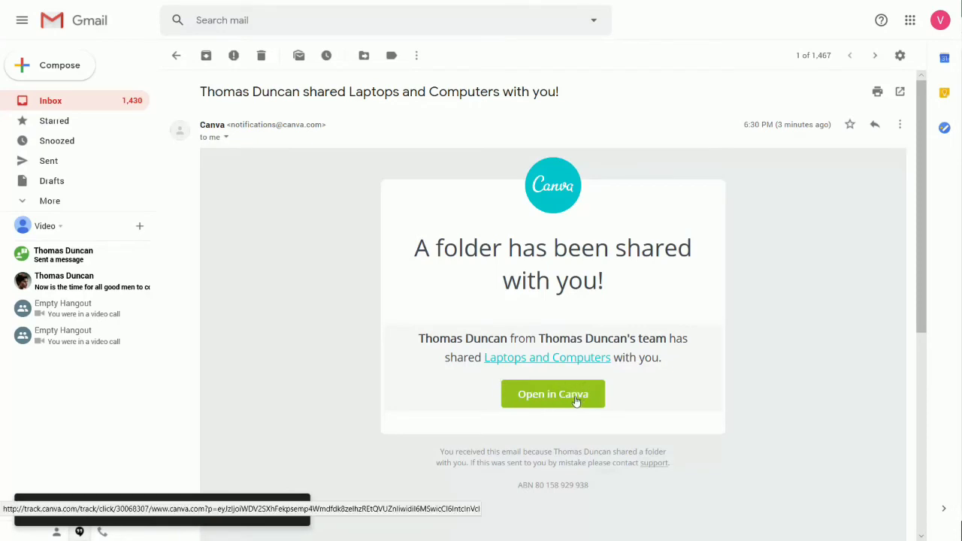
Open the shared Laptops and Computers folder from the Gmail notification and view the account's folders.
{"action": "left_click", "coordinate": [549, 398]}
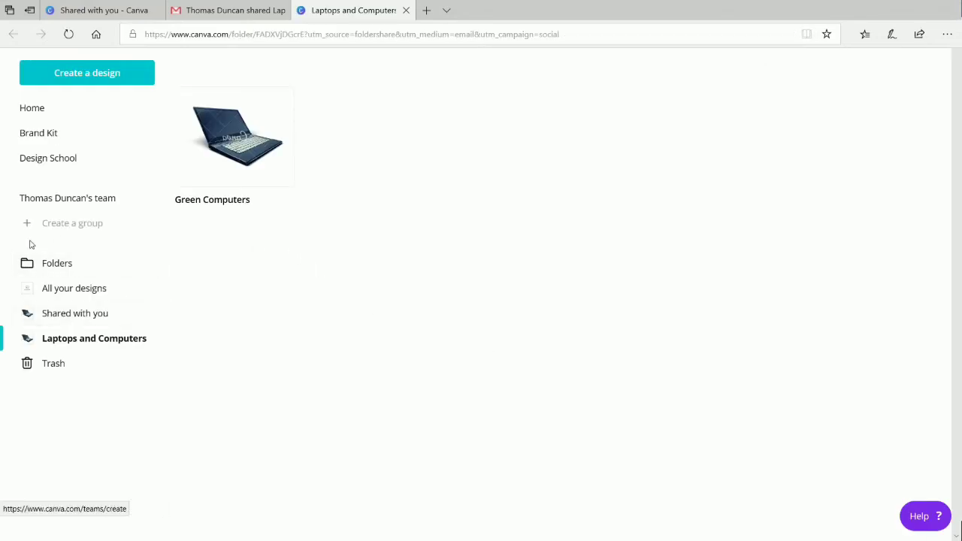
{"action": "left_click", "coordinate": [52, 268]}
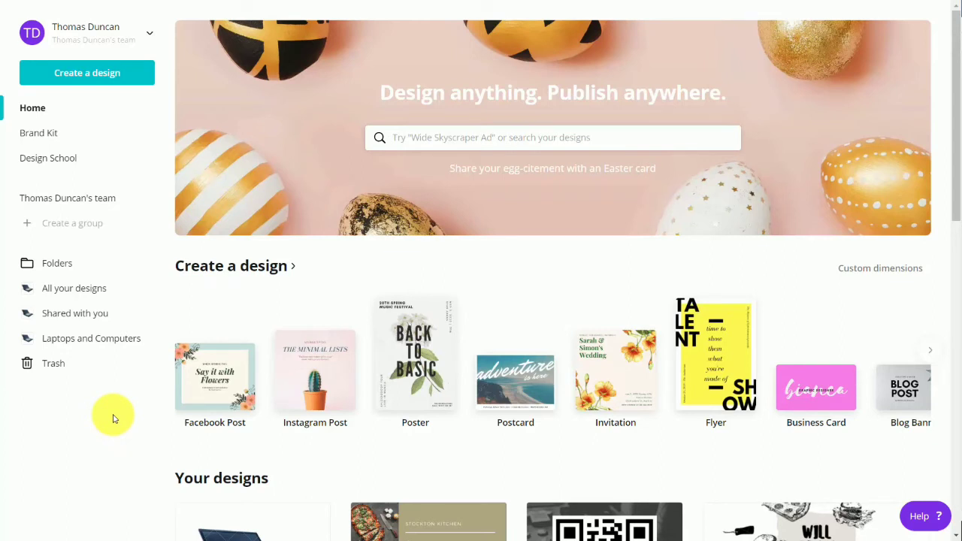
Create an Instagram Post design from the Cyber Monday Super Sale template.
{"action": "left_click", "coordinate": [298, 383]}
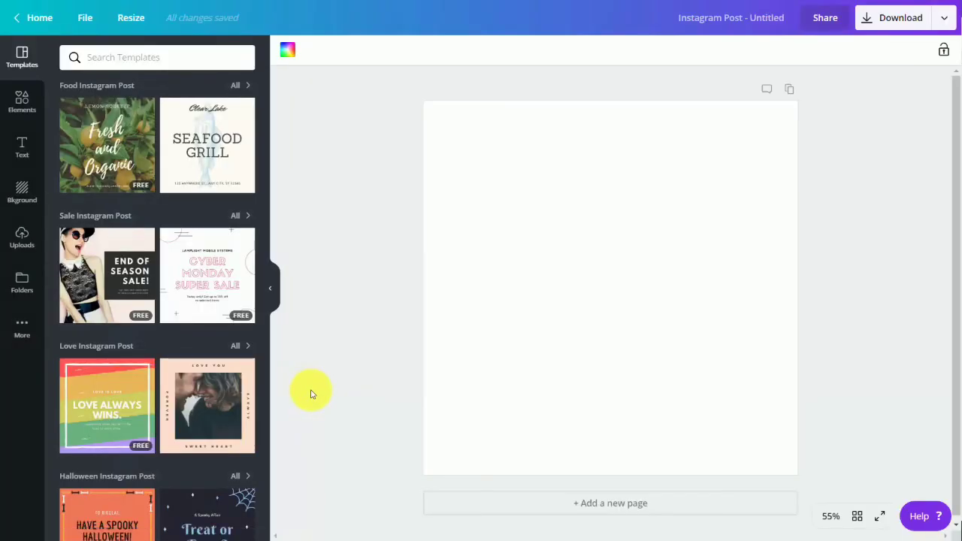
{"action": "left_click", "coordinate": [223, 298]}
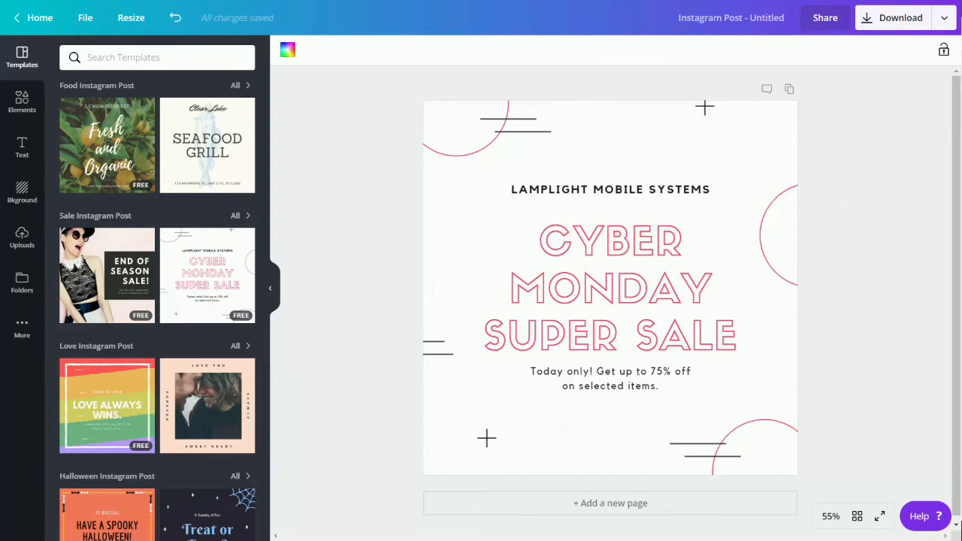
Download the Instagram Post as a PNG with a transparent background and open the downloaded file.
{"action": "left_click", "coordinate": [943, 18]}
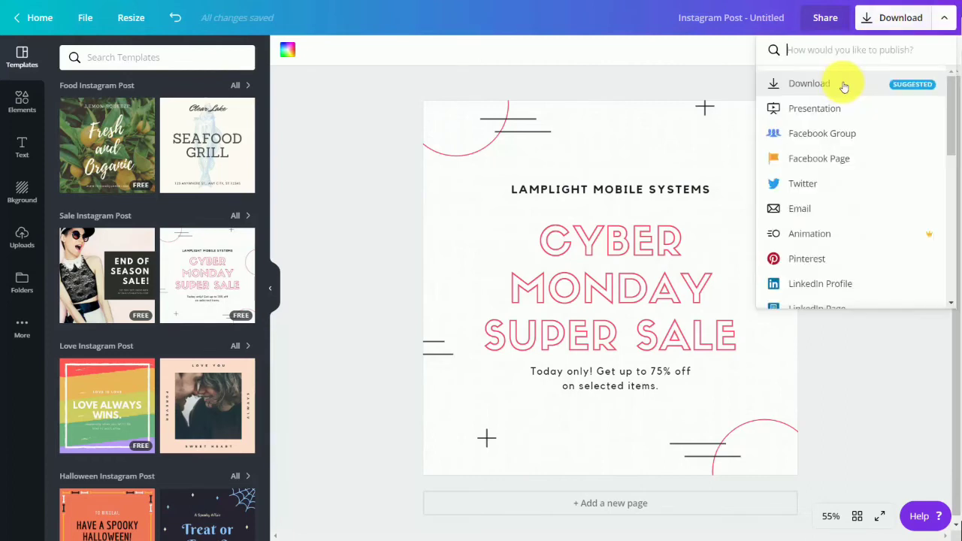
{"action": "left_click", "coordinate": [834, 85]}
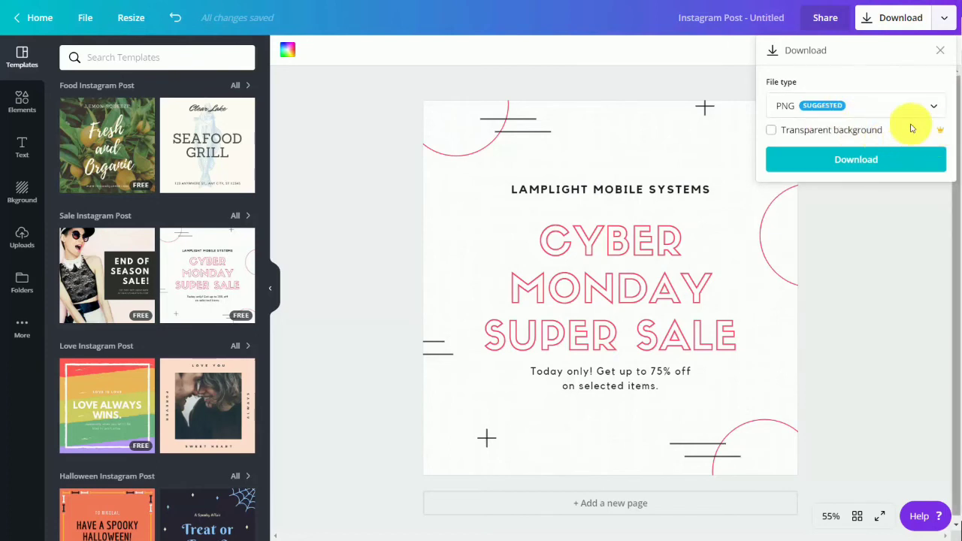
{"action": "left_click", "coordinate": [770, 130]}
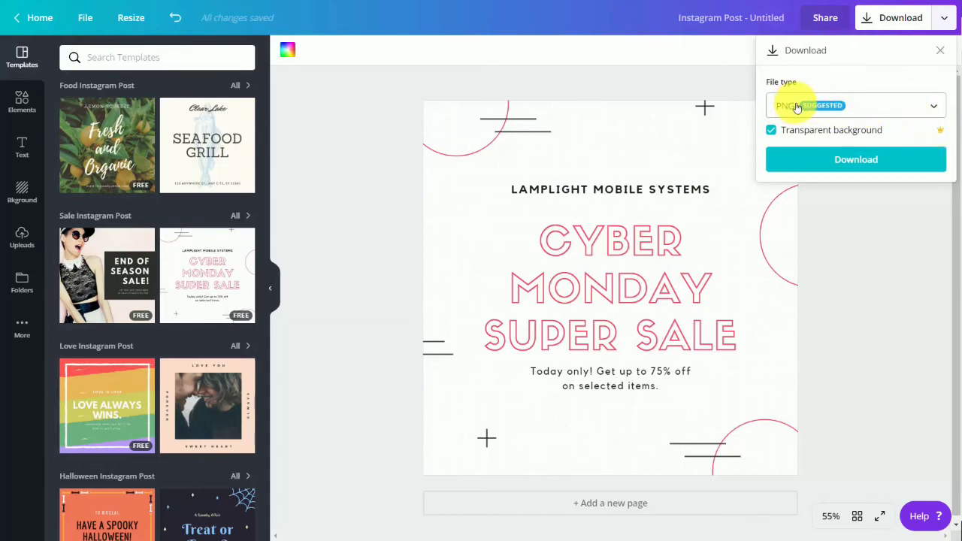
{"action": "left_click", "coordinate": [858, 163]}
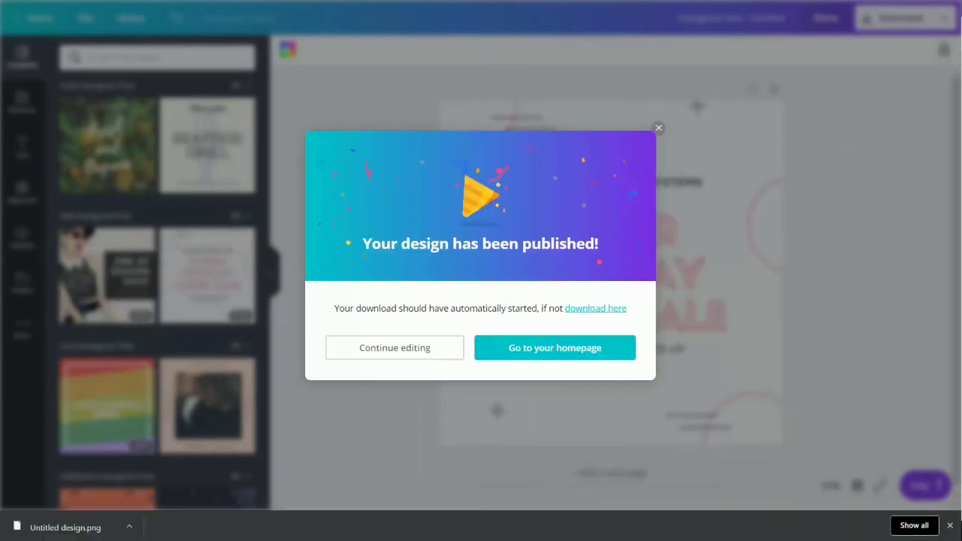
{"action": "left_click", "coordinate": [57, 532]}
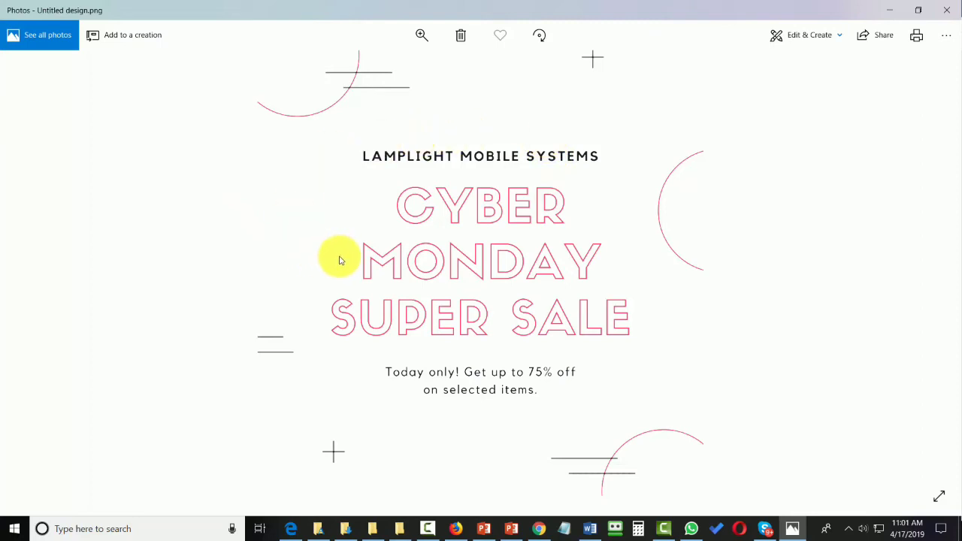
Return to Canva and create a Presentation (16:9) design from the blue Valiax Networking Co. pitch deck template.
{"action": "key", "text": "alt+Tab"}
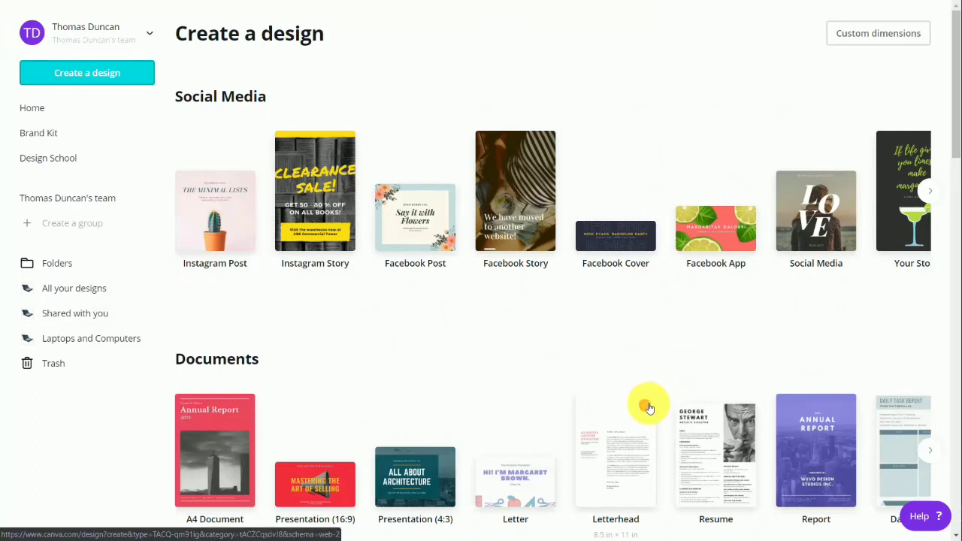
{"action": "key", "text": "F11"}
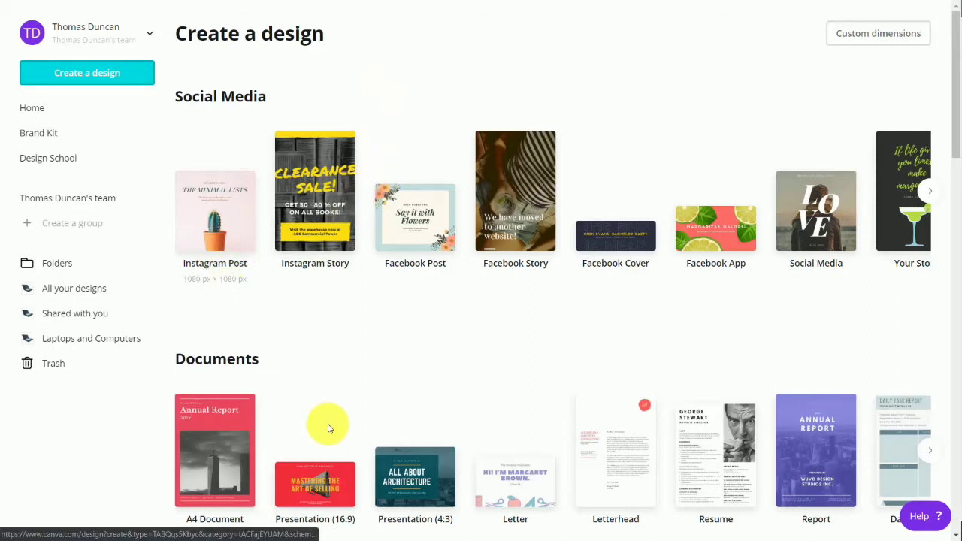
{"action": "left_click", "coordinate": [309, 482]}
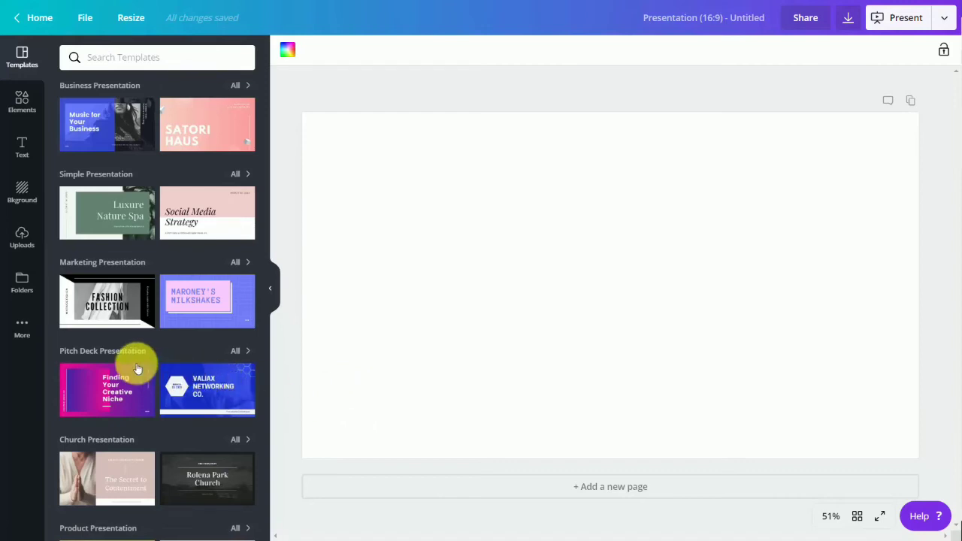
{"action": "left_click", "coordinate": [207, 390]}
Change the font of the VALIAX NETWORKING CO. title to the uploaded Bauhaus 93 font.
{"action": "double_click", "coordinate": [662, 208]}
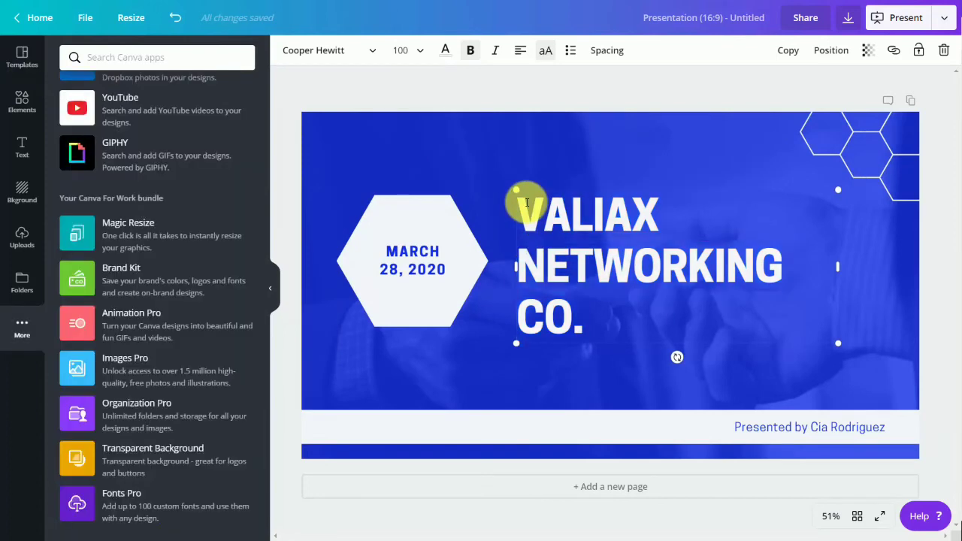
{"action": "left_click", "coordinate": [519, 205]}
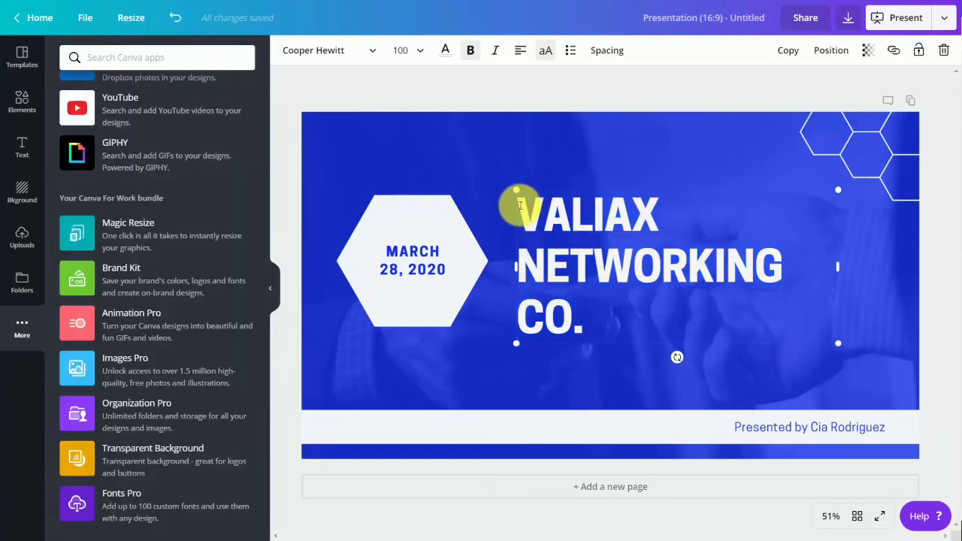
{"action": "left_click_drag", "start_coordinate": [525, 233], "coordinate": [565, 289]}
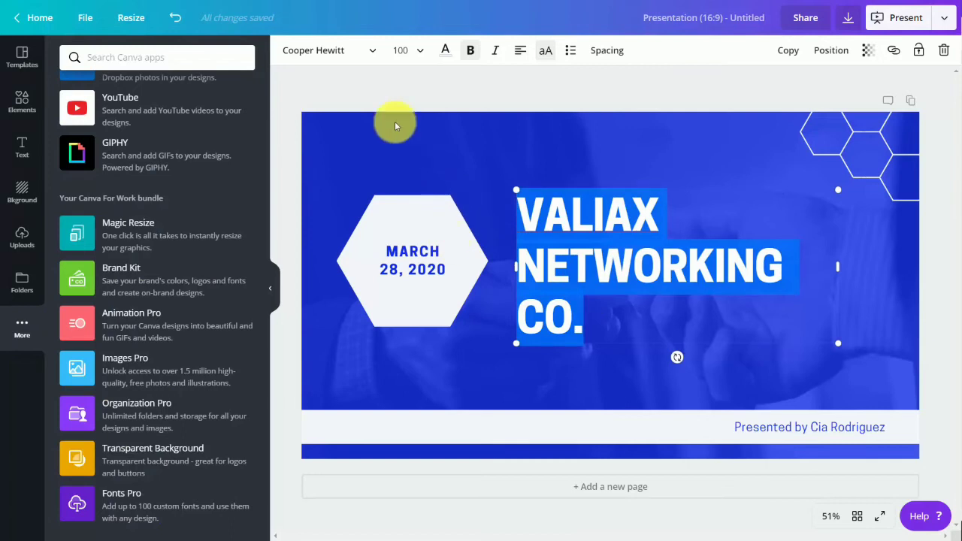
{"action": "left_click", "coordinate": [376, 51]}
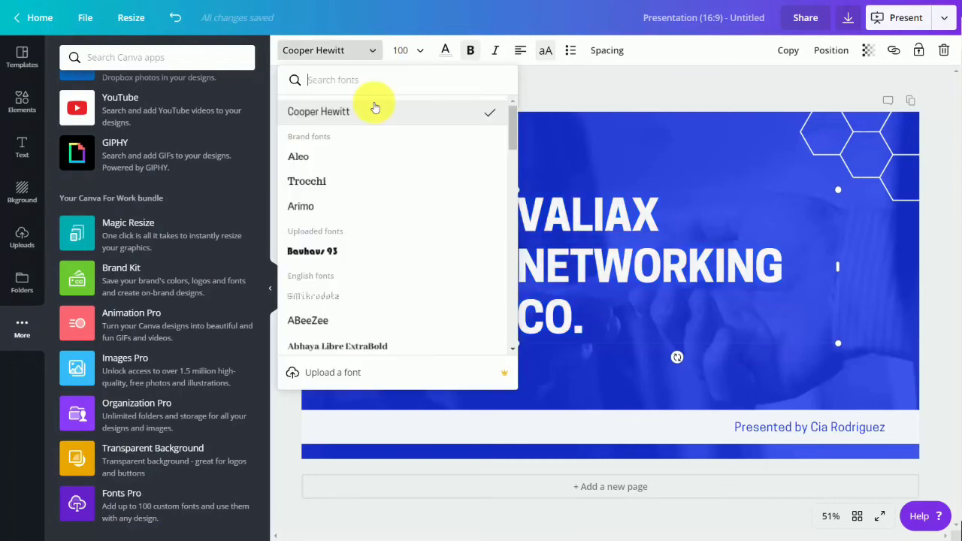
{"action": "left_click", "coordinate": [331, 253]}
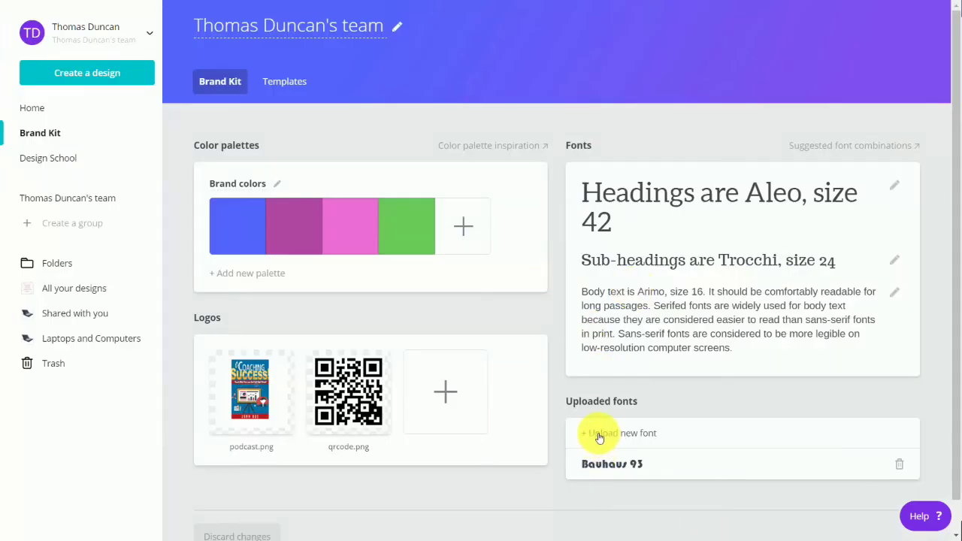
Upload the AdobeDevanagari-Bold font to the Brand Kit, confirming the right to use it, and review the uploaded fonts.
{"action": "left_click", "coordinate": [599, 436]}
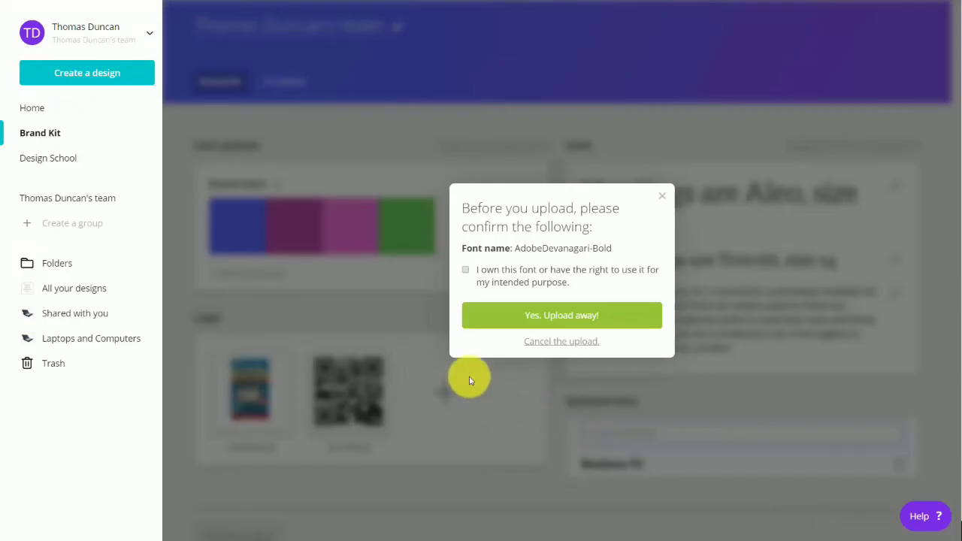
{"action": "left_click", "coordinate": [467, 272]}
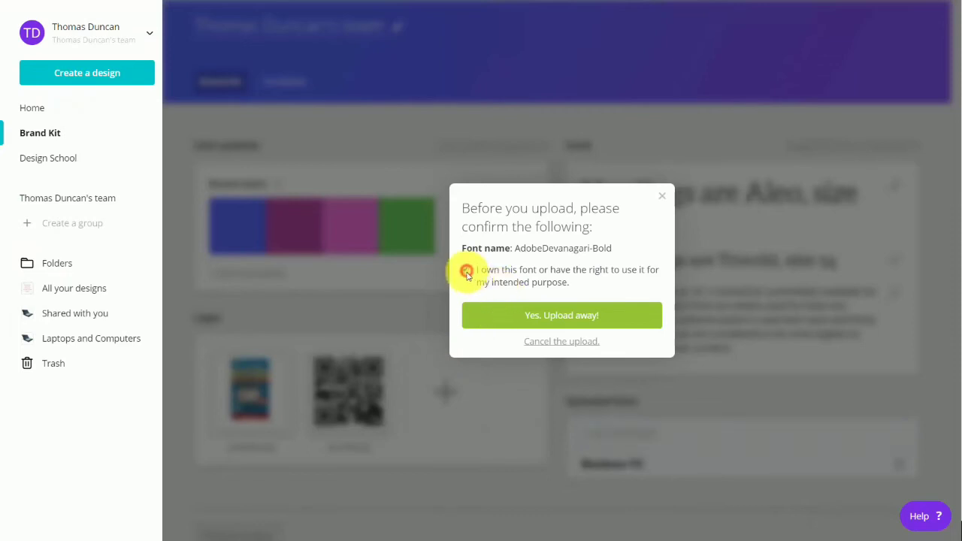
{"action": "left_click", "coordinate": [550, 317]}
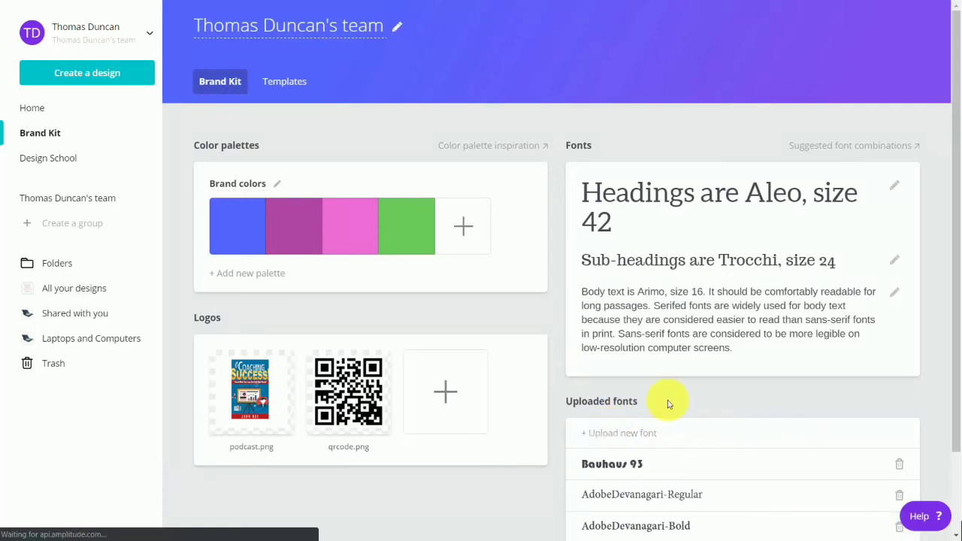
{"action": "scroll", "coordinate": [601, 430], "scroll_direction": "down", "scroll_amount": 1}
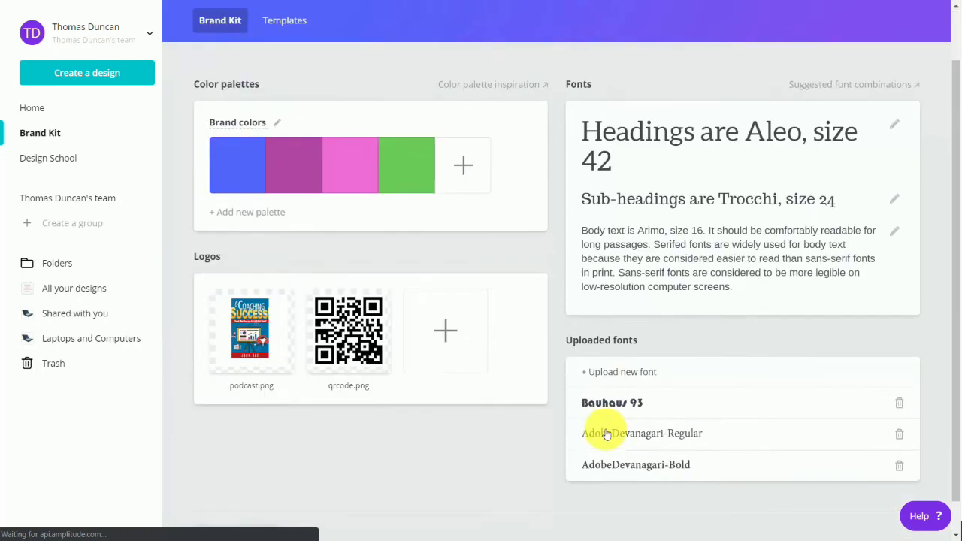
{"action": "scroll", "coordinate": [604, 431], "scroll_direction": "up", "scroll_amount": 1}
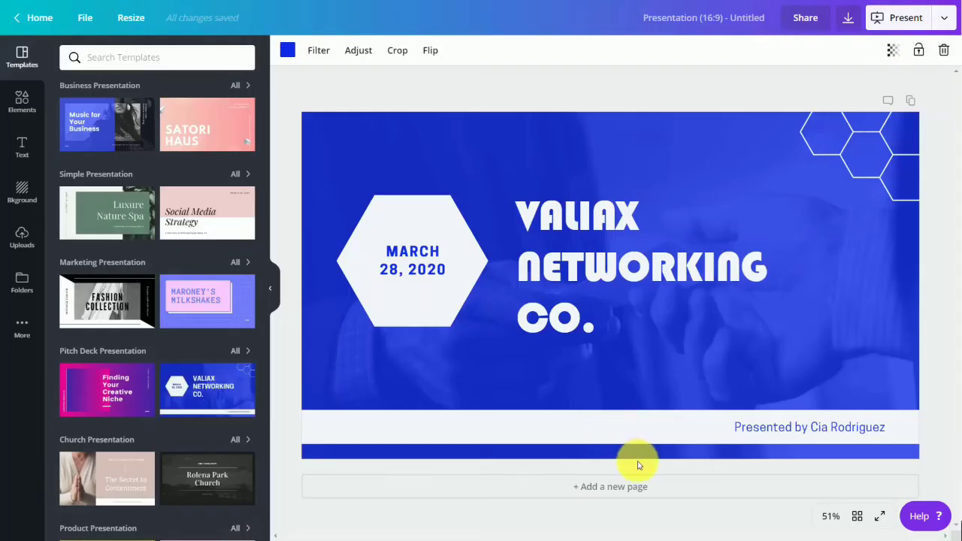
Return to the presentation and set the date text in the hexagon to the Trocchi brand font.
{"action": "left_click", "coordinate": [733, 427]}
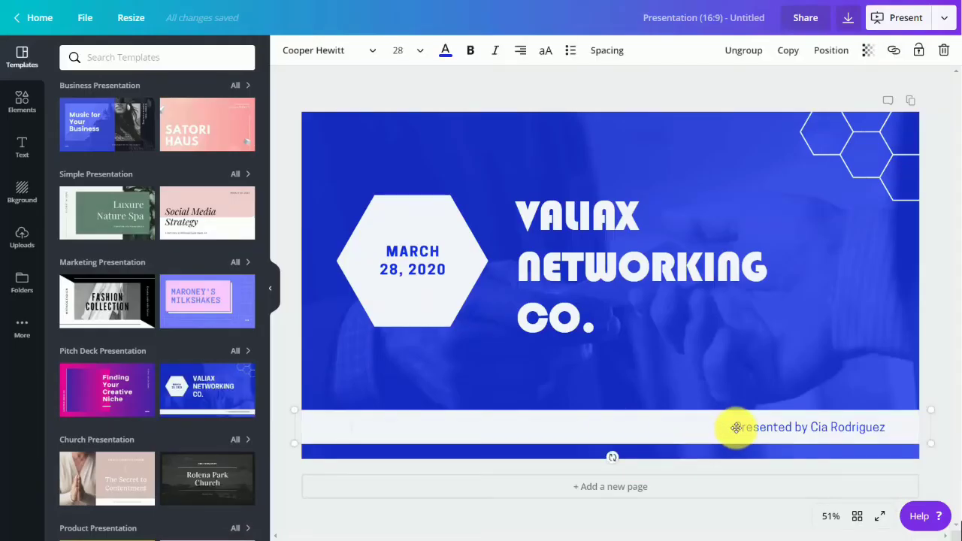
{"action": "double_click", "coordinate": [424, 278]}
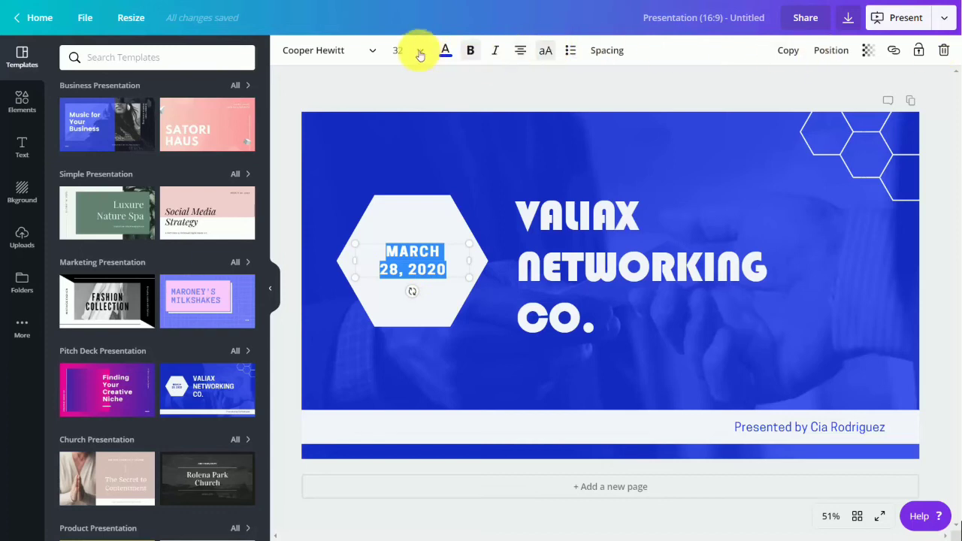
{"action": "left_click", "coordinate": [378, 57]}
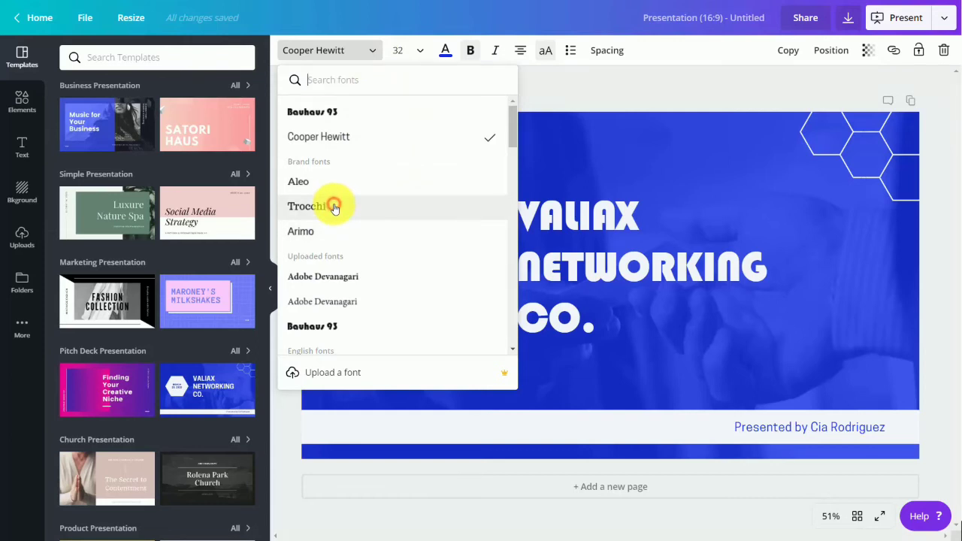
{"action": "left_click", "coordinate": [335, 206]}
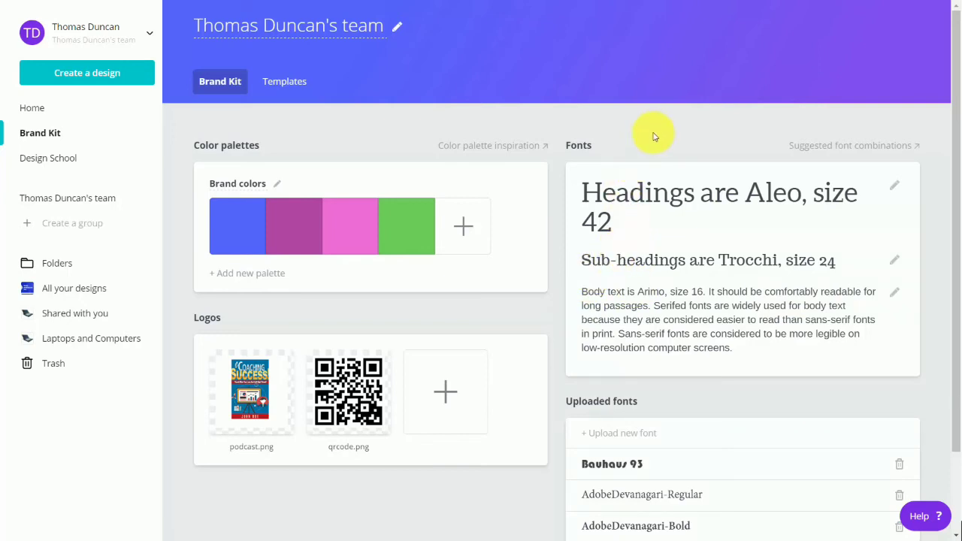
Remove the uploaded Bauhaus 93 and AdobeDevanagari-Regular fonts from the Brand Kit.
{"action": "scroll", "coordinate": [650, 137], "scroll_direction": "down", "scroll_amount": 2}
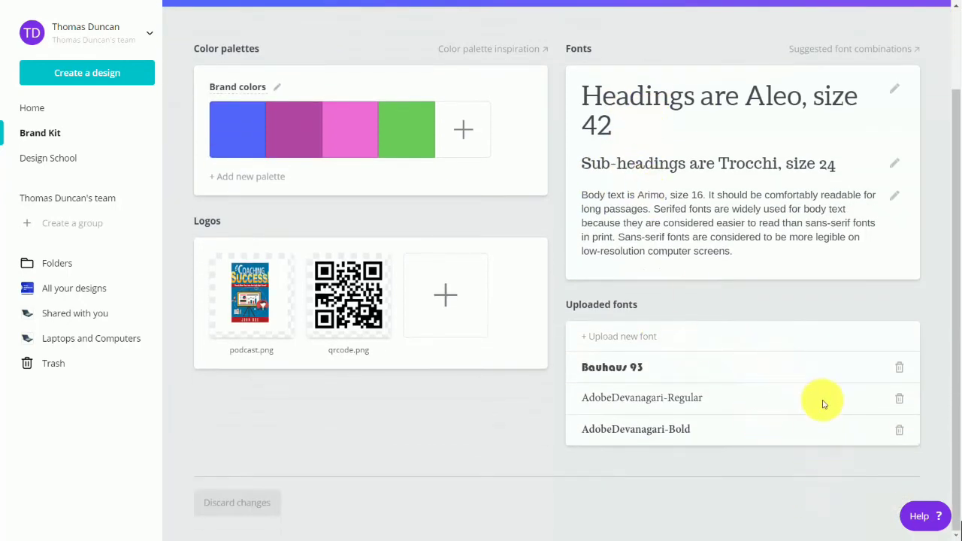
{"action": "left_click", "coordinate": [899, 372]}
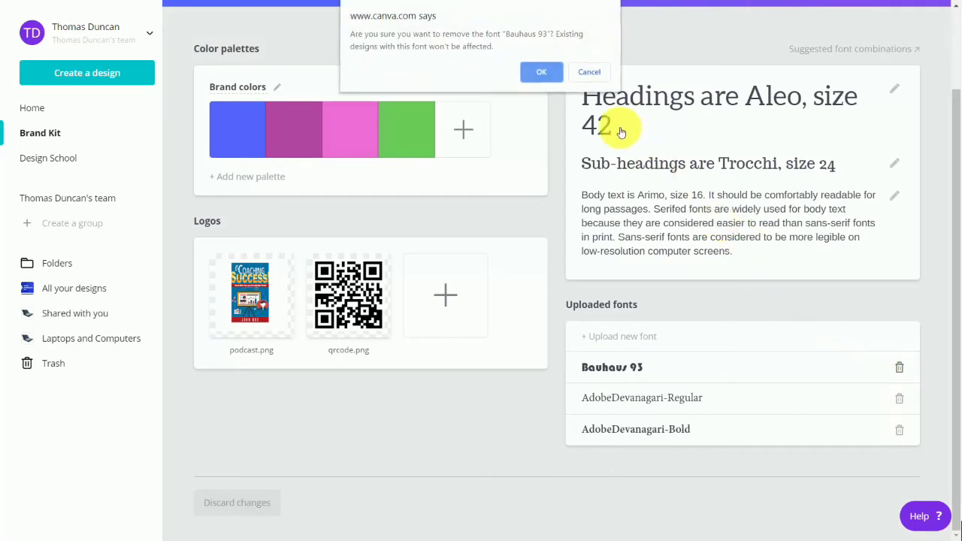
{"action": "left_click", "coordinate": [548, 73]}
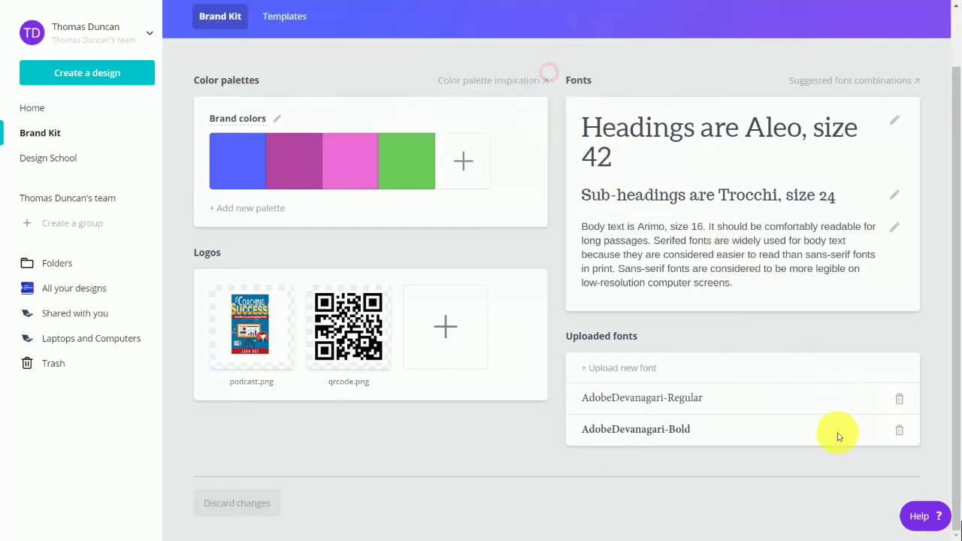
{"action": "left_click", "coordinate": [898, 399]}
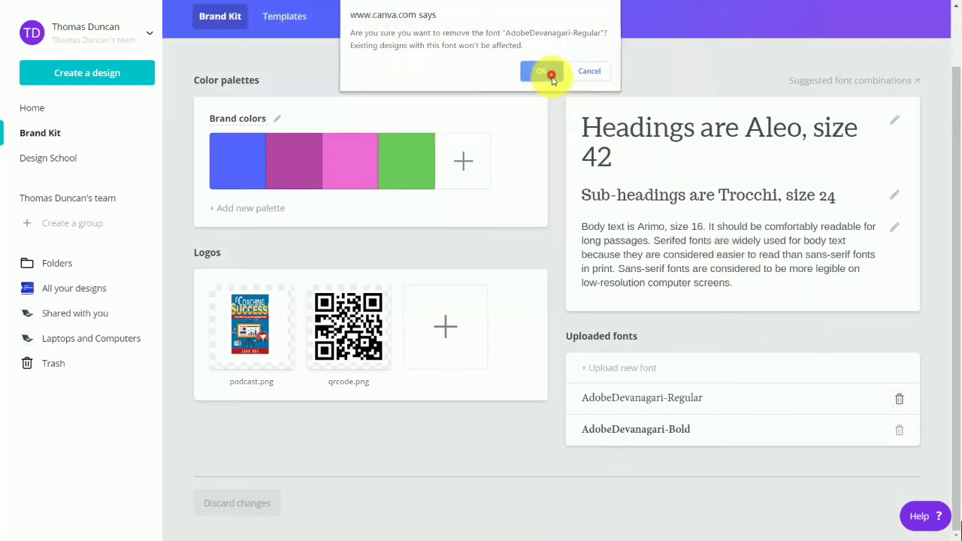
{"action": "left_click", "coordinate": [551, 78]}
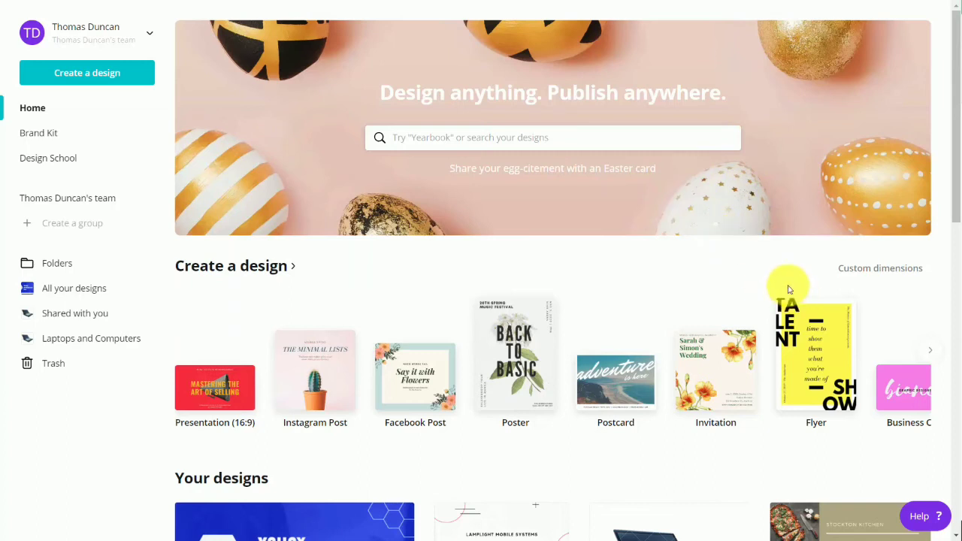
Search the home page for "pinterest" and create a blank Pinterest Graphic design.
{"action": "left_click", "coordinate": [627, 144]}
{"action": "type", "text": "pinterest"}
{"action": "left_click", "coordinate": [446, 194]}
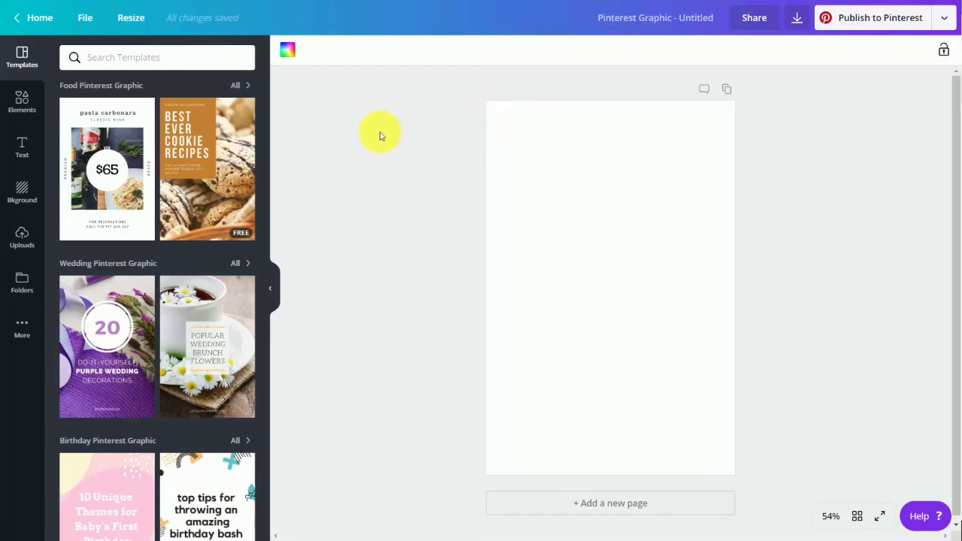
Apply the Creative Design Studio template from a template search for "video" and open the download options.
{"action": "mouse_move", "coordinate": [225, 126]}
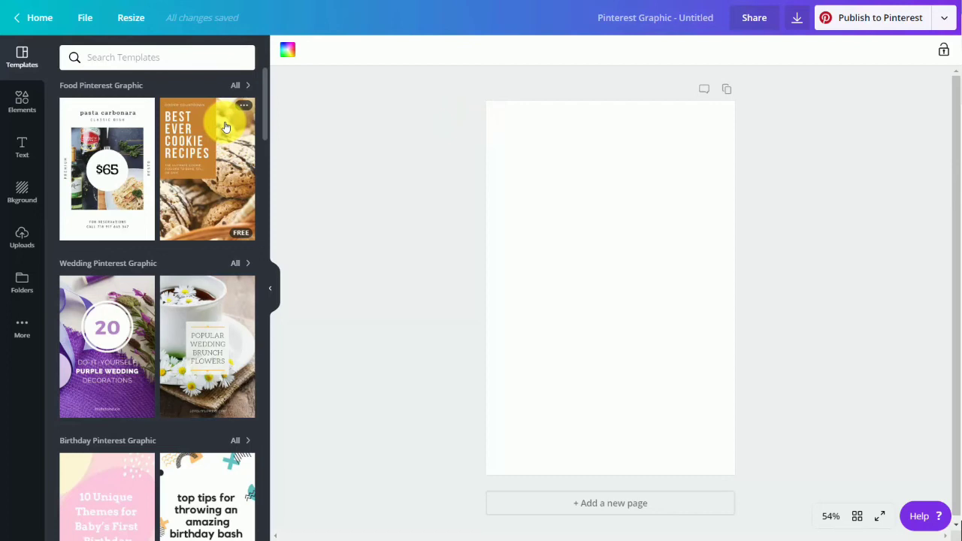
{"action": "left_click", "coordinate": [157, 58]}
{"action": "type", "text": "video"}
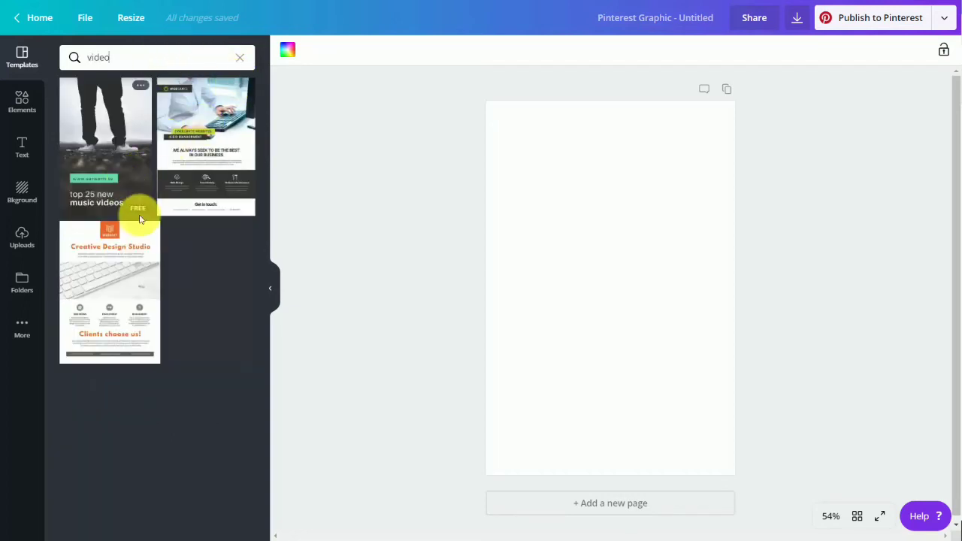
{"action": "left_click", "coordinate": [88, 257]}
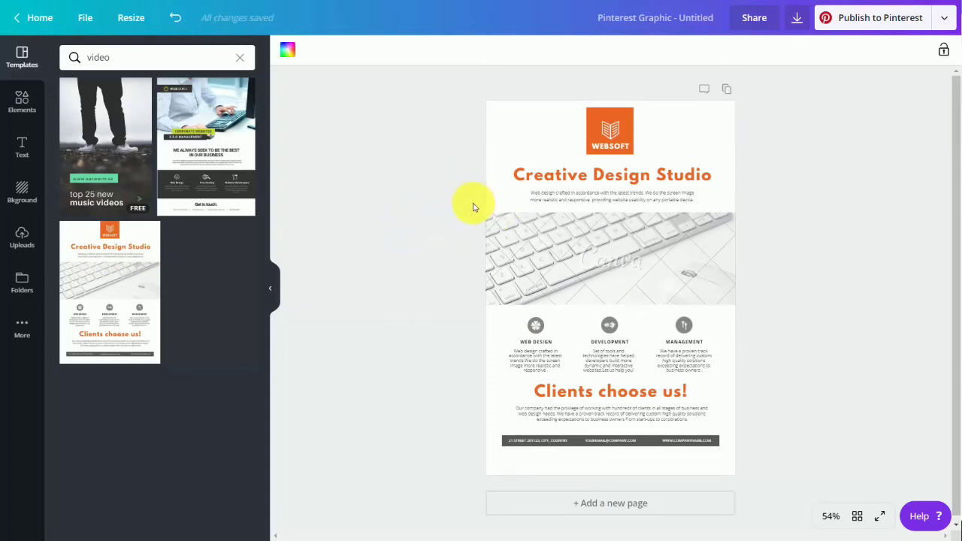
{"action": "left_click", "coordinate": [795, 22]}
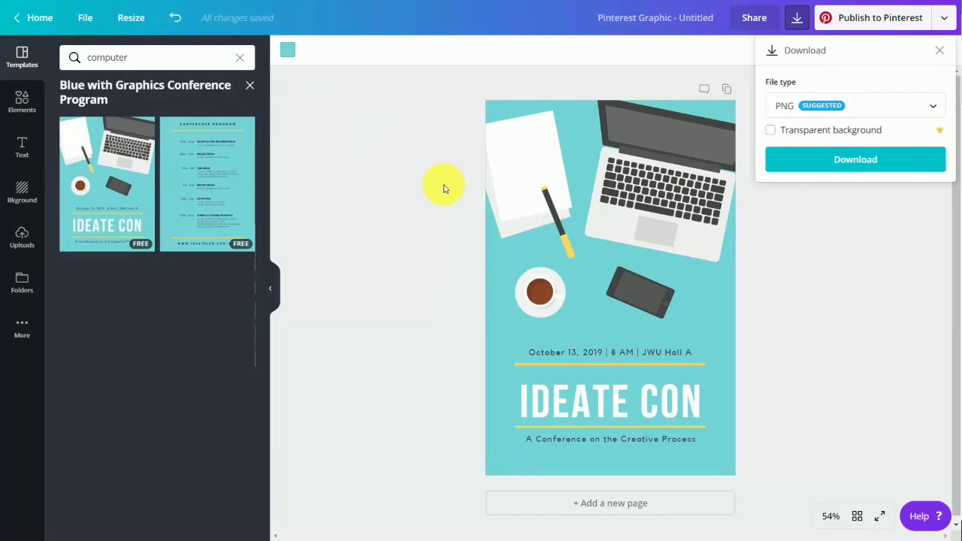
Delete the phone graphic from the IDEATE CON design and centre the coffee cup above the date line.
{"action": "left_click", "coordinate": [22, 102]}
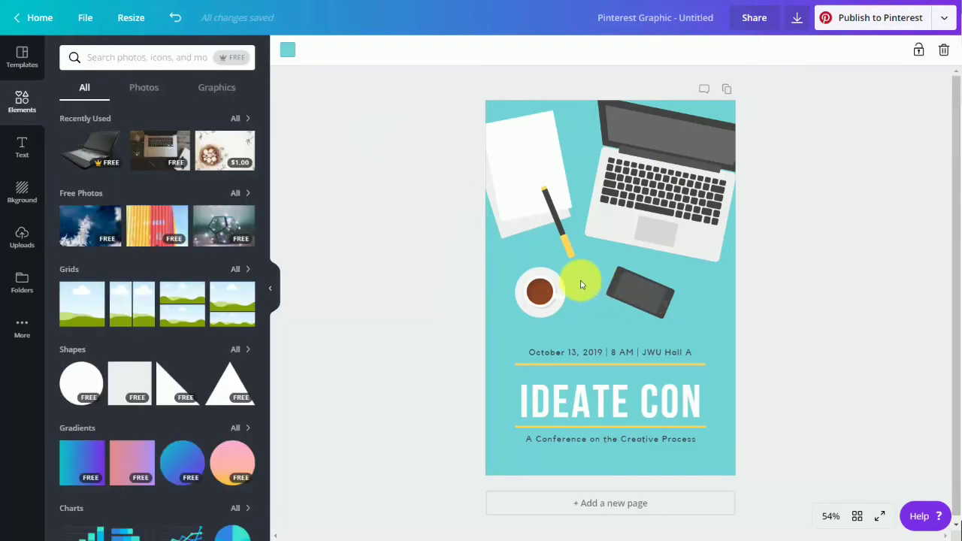
{"action": "left_click", "coordinate": [627, 295]}
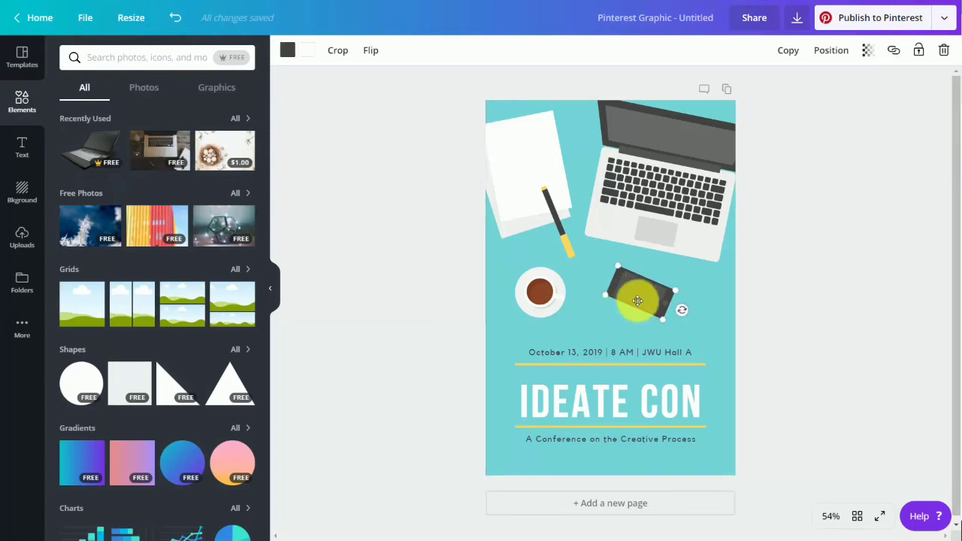
{"action": "key", "text": "Delete"}
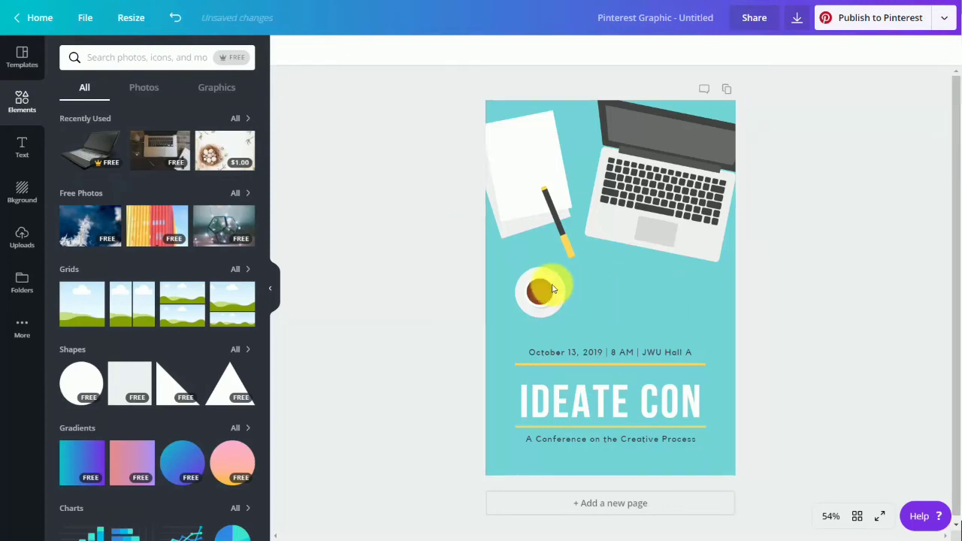
{"action": "left_click", "coordinate": [542, 287]}
{"action": "left_click_drag", "start_coordinate": [578, 283], "coordinate": [622, 290]}
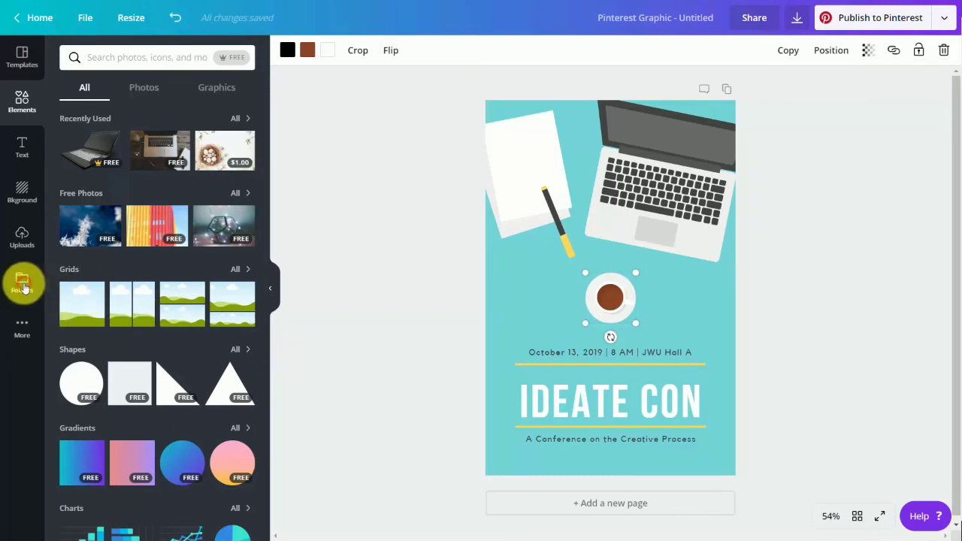
Place a small QR code from the Logos folder centred below the conference tagline and delete the oversized duplicate.
{"action": "left_click", "coordinate": [24, 286]}
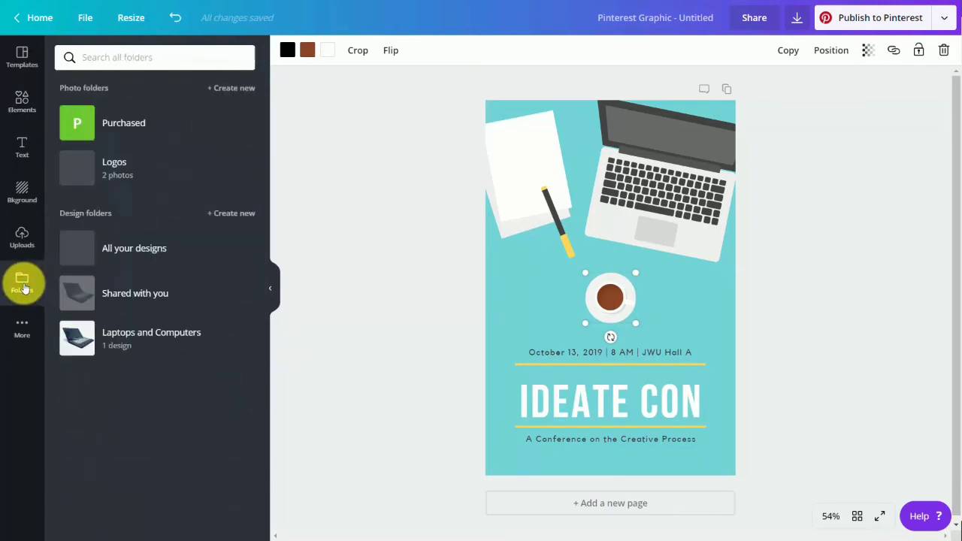
{"action": "left_click", "coordinate": [79, 170]}
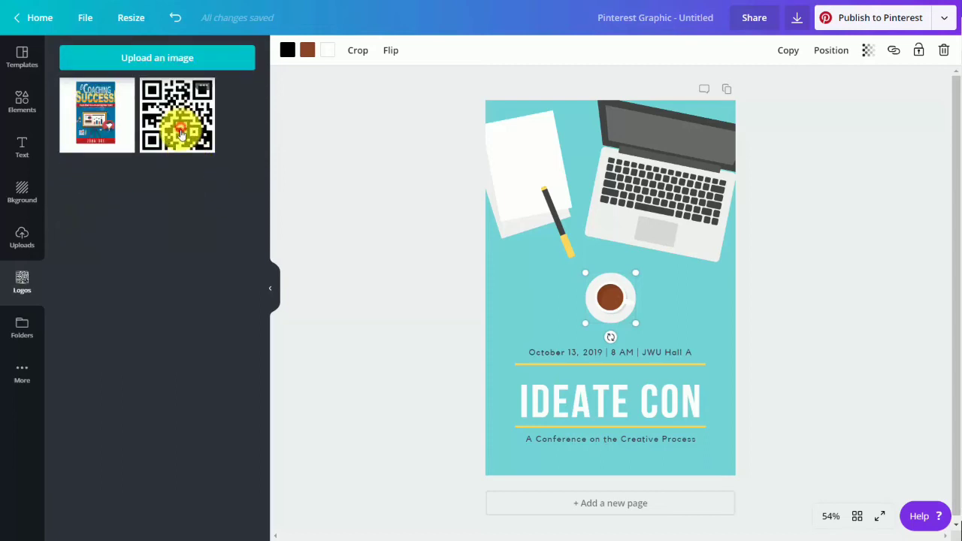
{"action": "left_click", "coordinate": [194, 161]}
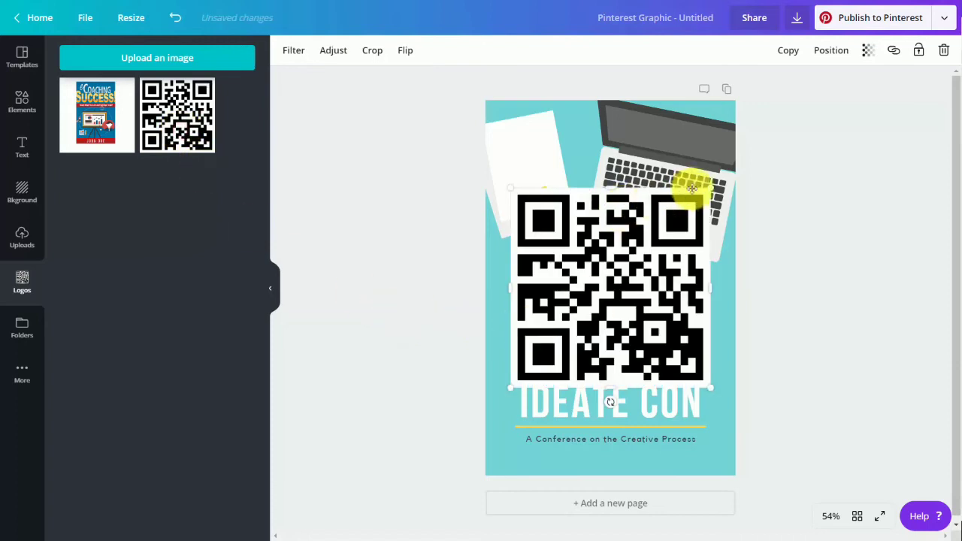
{"action": "left_click_drag", "start_coordinate": [708, 188], "coordinate": [587, 434]}
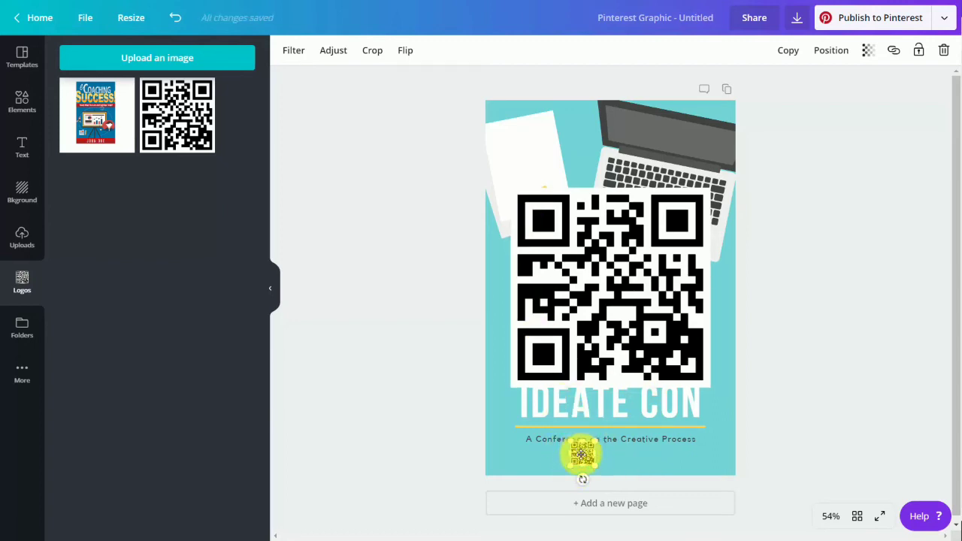
{"action": "left_click_drag", "start_coordinate": [584, 455], "coordinate": [598, 461]}
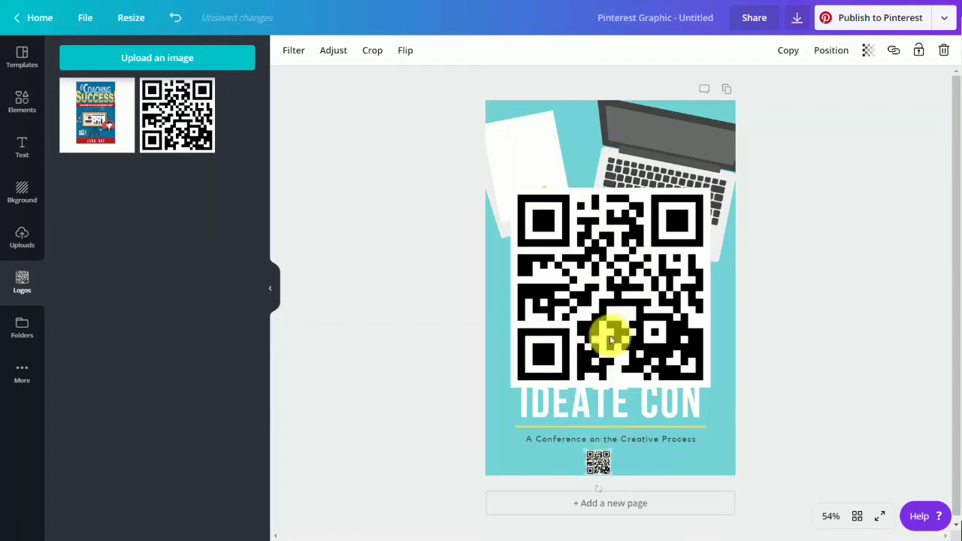
{"action": "left_click", "coordinate": [594, 347]}
{"action": "key", "text": "Delete"}
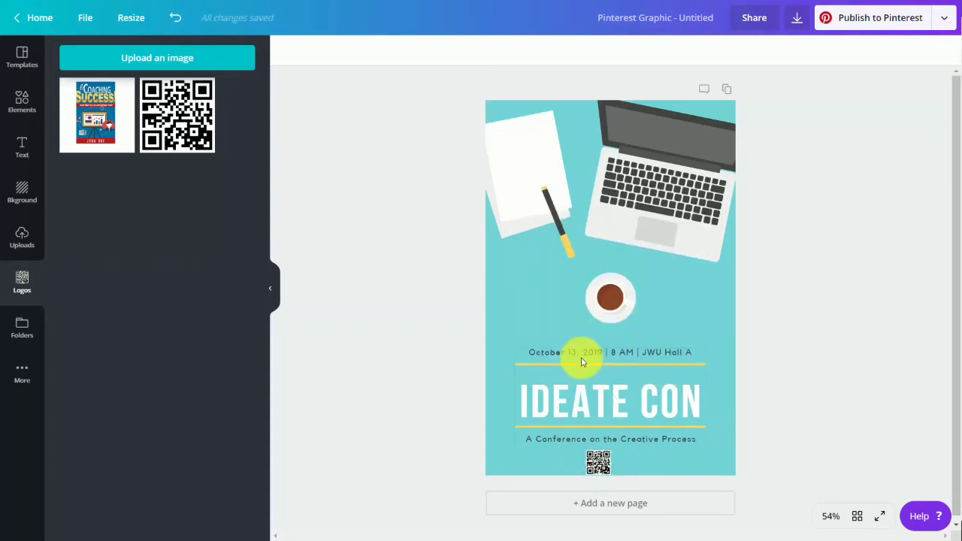
Ungroup the conference text block and change the IDEATE CON heading's font to Trocchi from the brand fonts.
{"action": "left_click", "coordinate": [604, 407]}
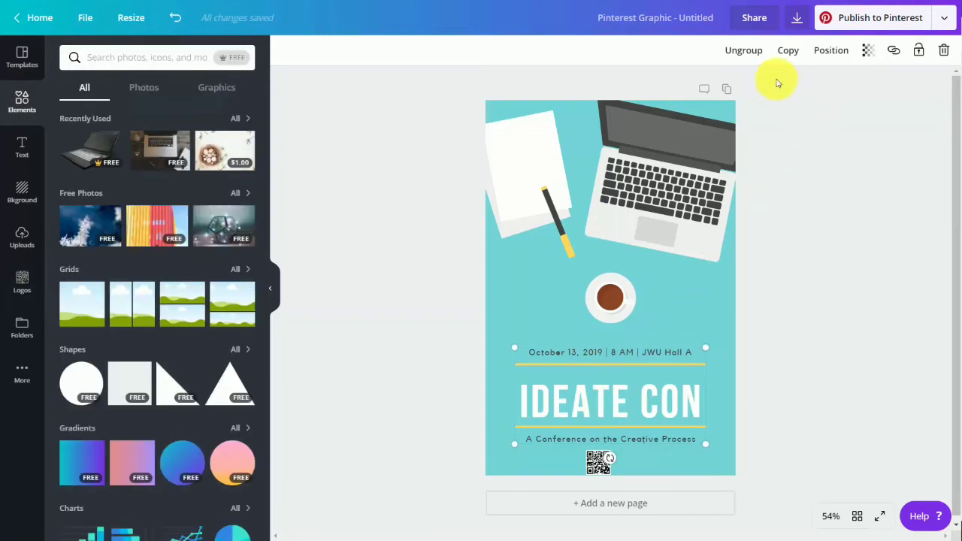
{"action": "left_click", "coordinate": [740, 54]}
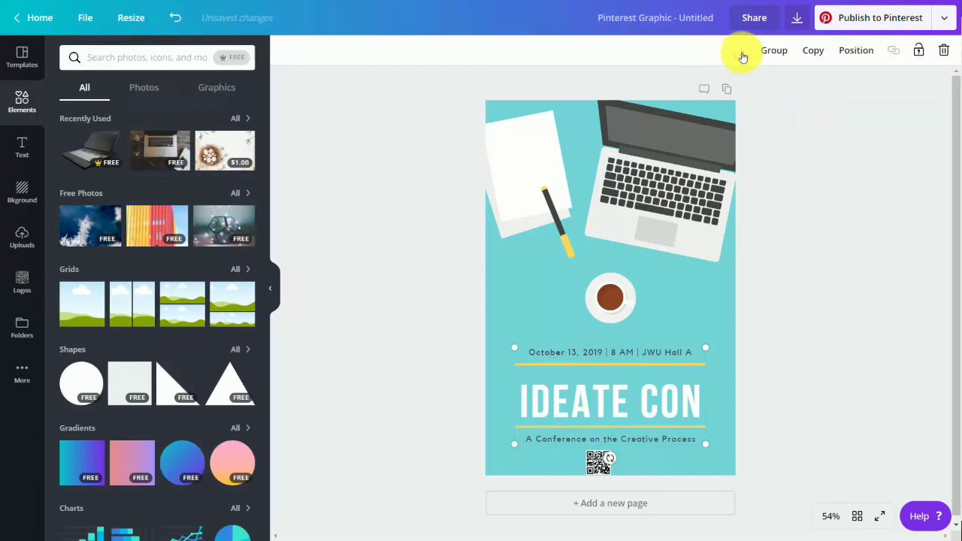
{"action": "left_click", "coordinate": [635, 400]}
{"action": "left_click", "coordinate": [635, 399]}
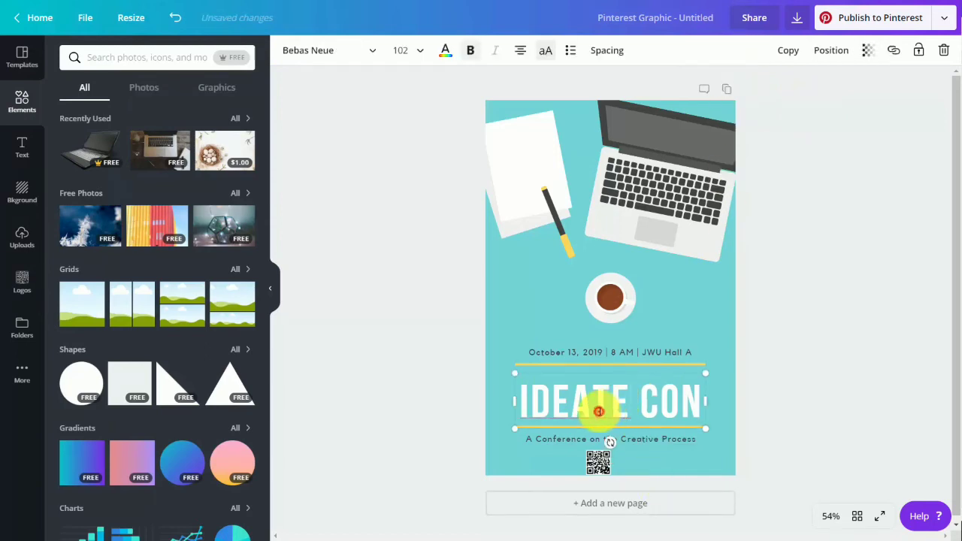
{"action": "triple_click", "coordinate": [598, 411]}
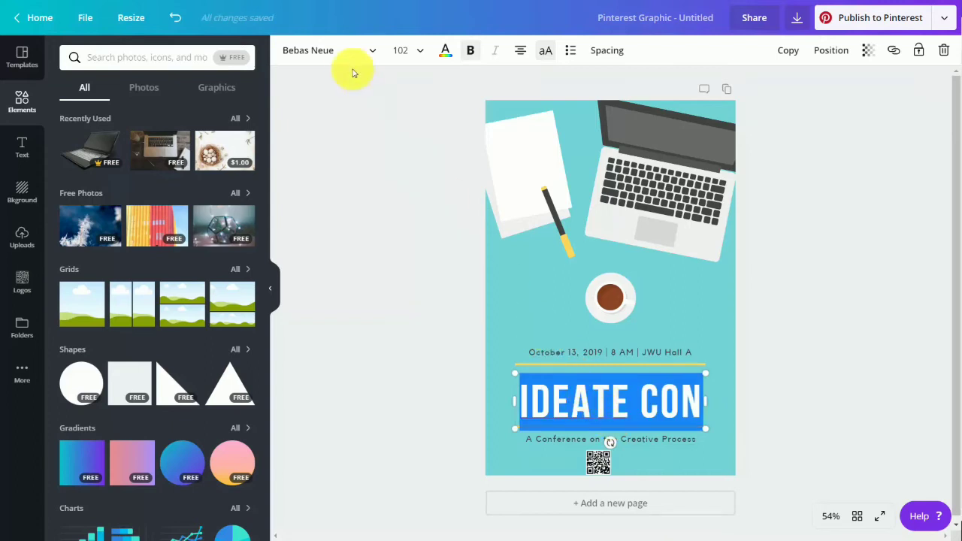
{"action": "left_click", "coordinate": [372, 54]}
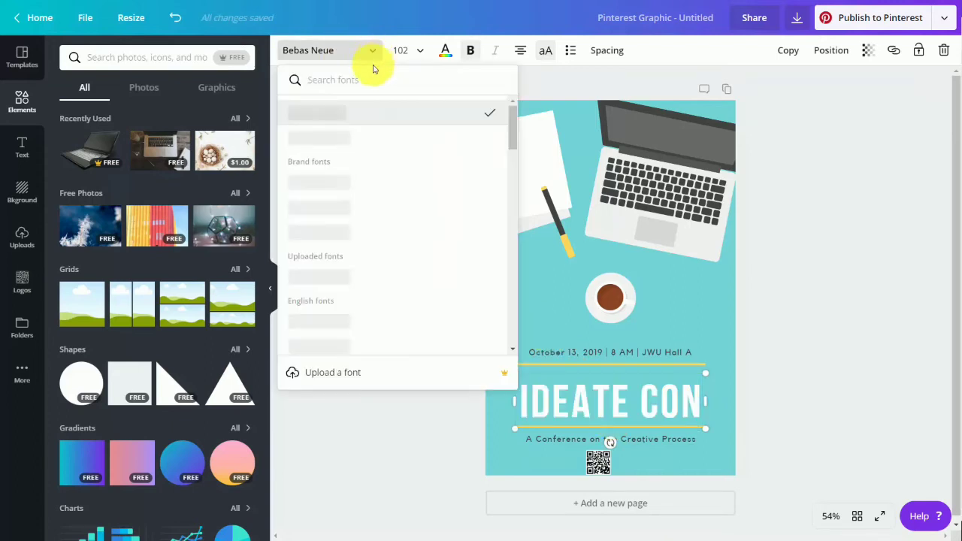
{"action": "left_click", "coordinate": [326, 209]}
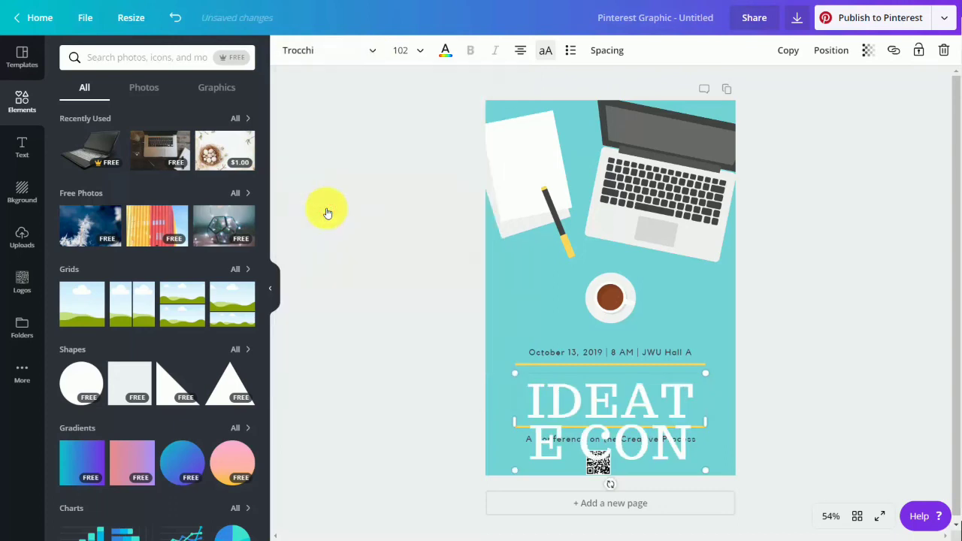
Reduce the IDEATE CON heading's font size through 80 and 60 to 50 so the title fits on one line.
{"action": "left_click", "coordinate": [528, 399]}
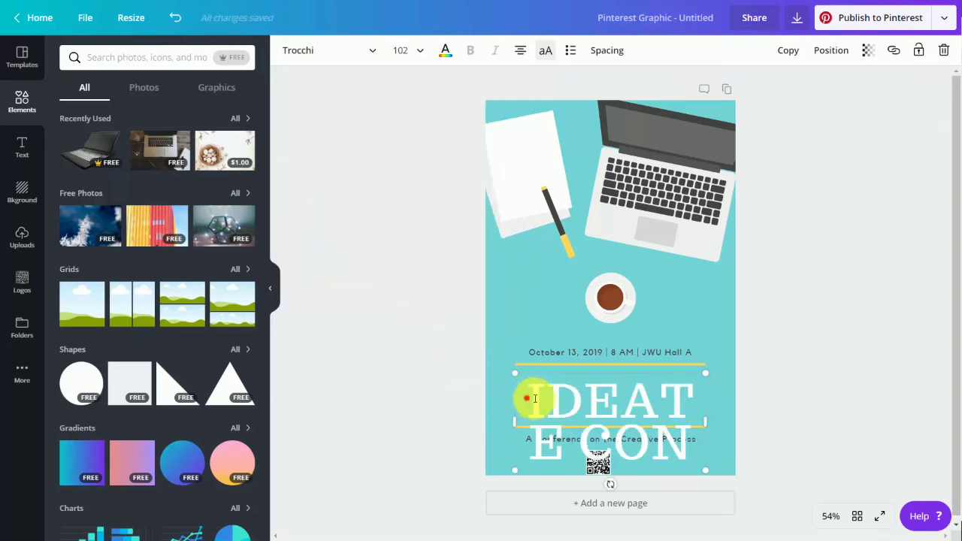
{"action": "left_click_drag", "start_coordinate": [534, 398], "coordinate": [673, 430]}
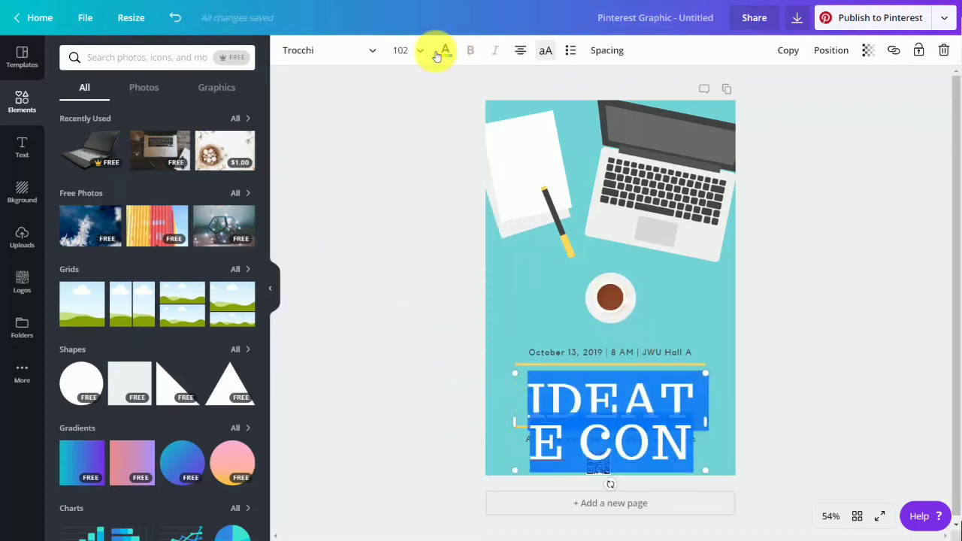
{"action": "left_click", "coordinate": [401, 51]}
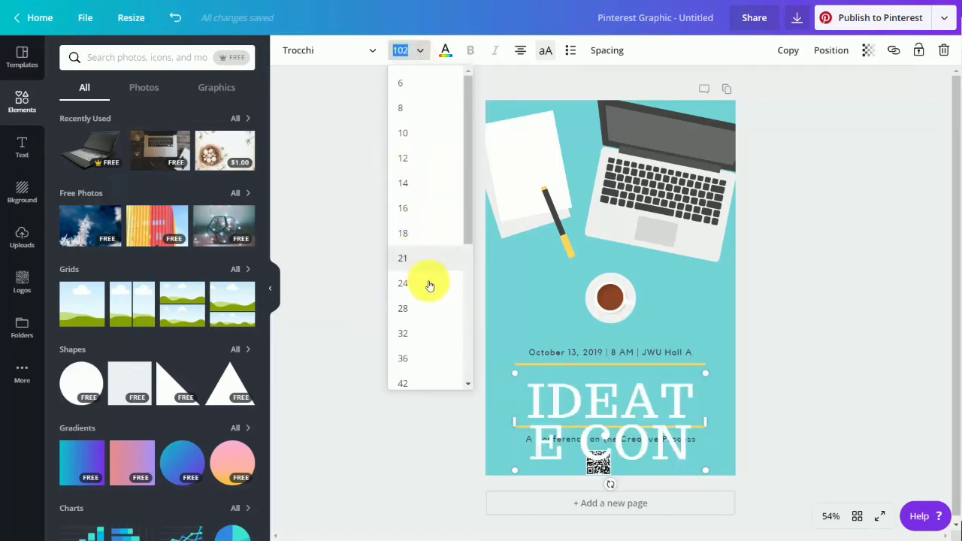
{"action": "scroll", "coordinate": [425, 283], "scroll_direction": "down", "scroll_amount": 3}
{"action": "left_click", "coordinate": [423, 317]}
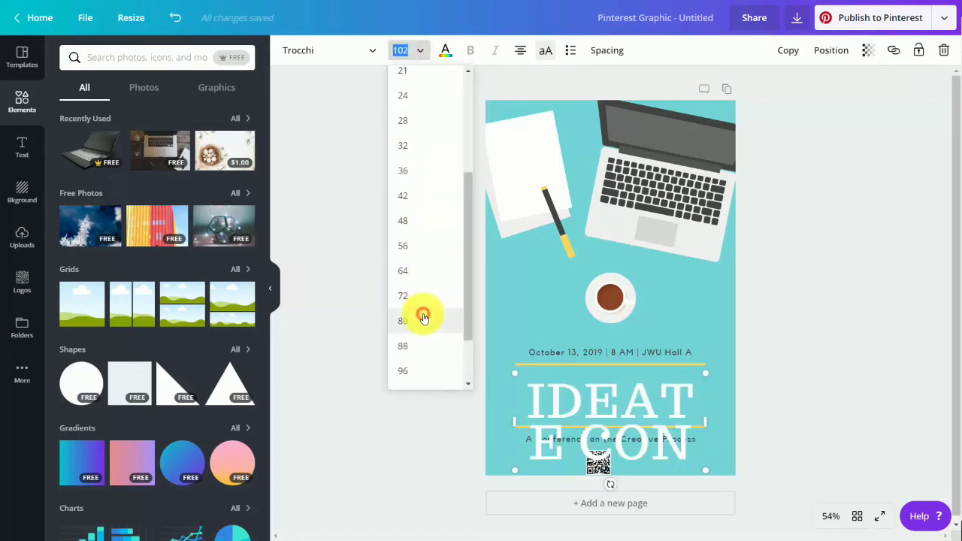
{"action": "left_click", "coordinate": [396, 52]}
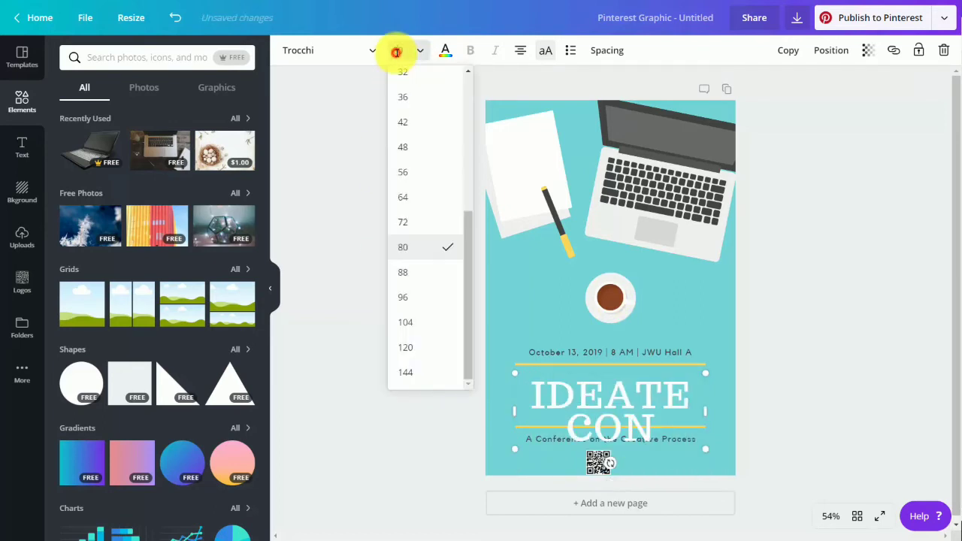
{"action": "left_click", "coordinate": [396, 53]}
{"action": "left_click", "coordinate": [396, 52]}
{"action": "left_click", "coordinate": [396, 53]}
{"action": "double_click", "coordinate": [395, 52]}
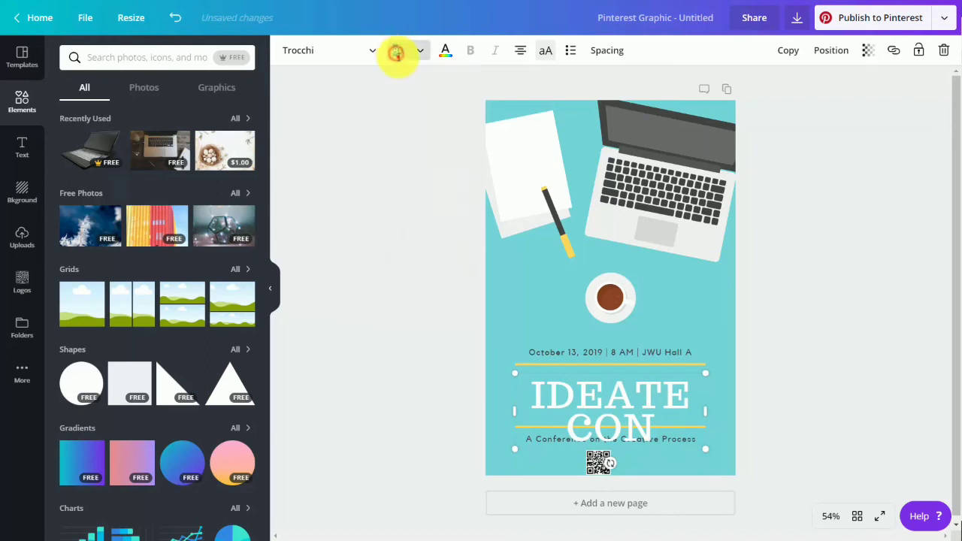
{"action": "left_click", "coordinate": [397, 53]}
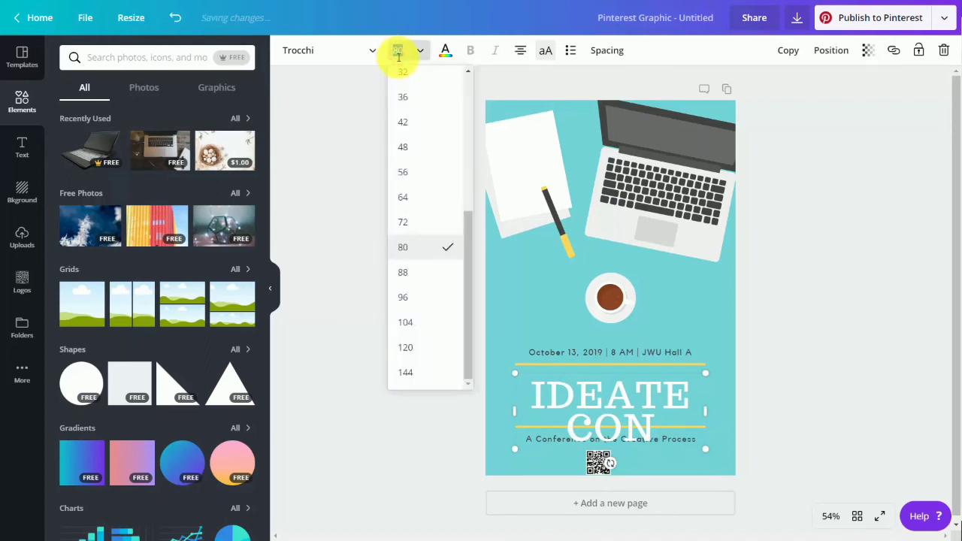
{"action": "type", "text": "60"}
{"action": "key", "text": "Return"}
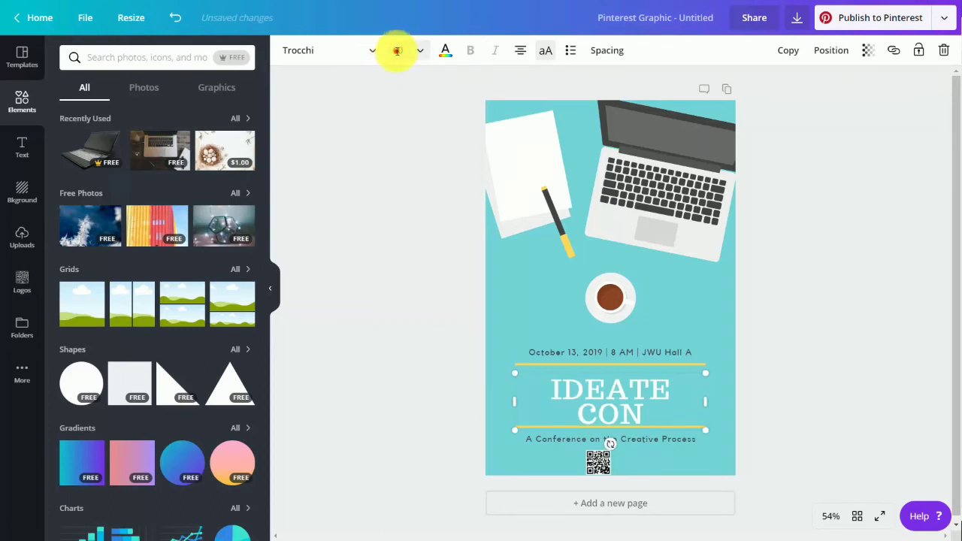
{"action": "left_click", "coordinate": [396, 50]}
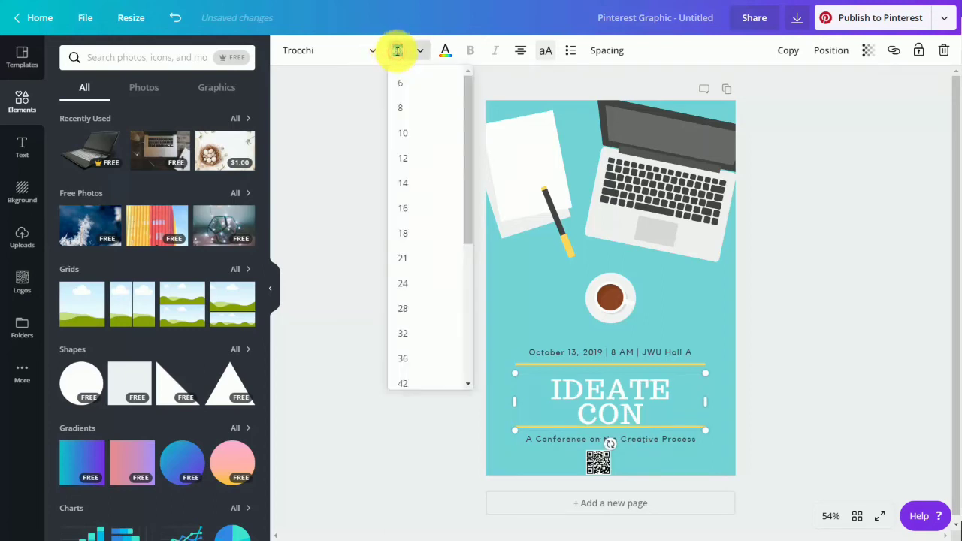
{"action": "type", "text": "50"}
{"action": "key", "text": "Return"}
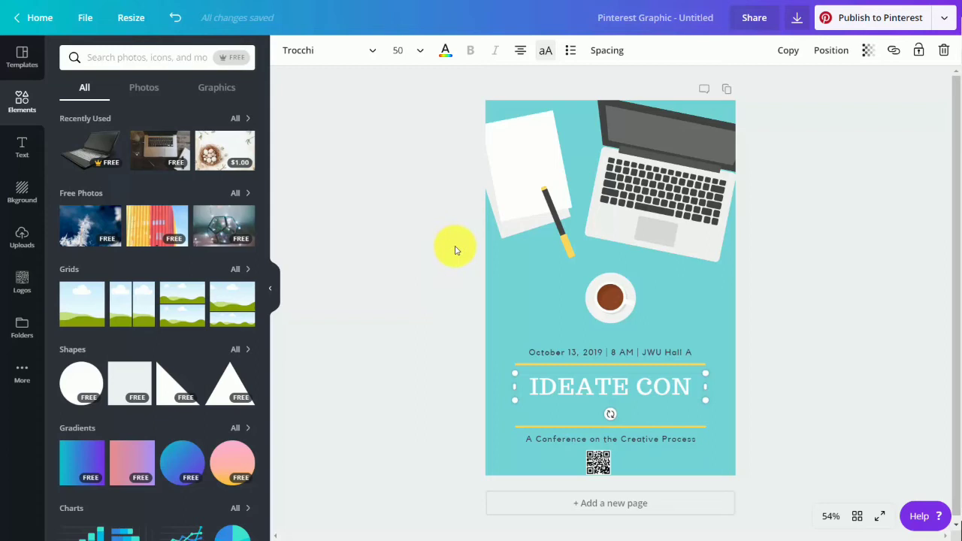
Share the Pinterest graphic with all team members with "Can edit" permission and send the invites.
{"action": "left_click", "coordinate": [748, 19]}
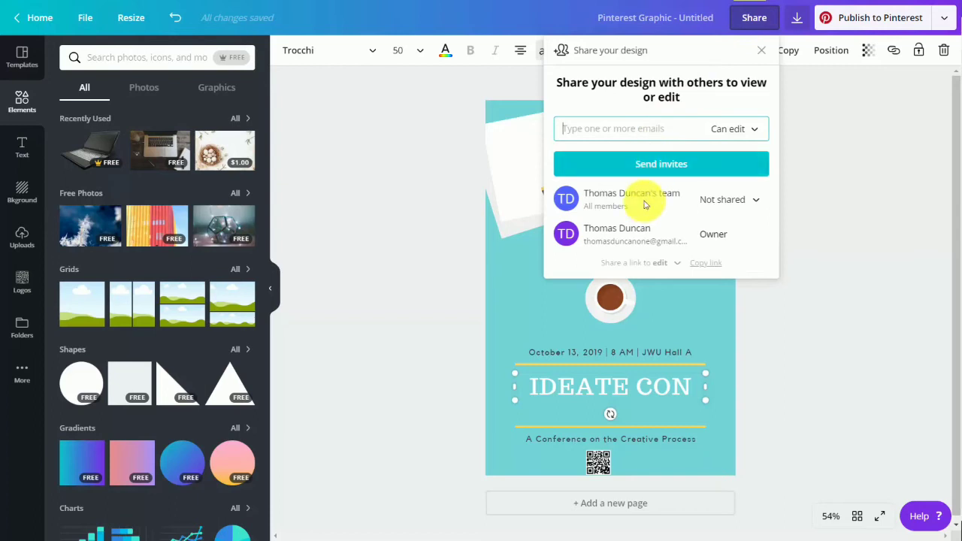
{"action": "left_click", "coordinate": [750, 199]}
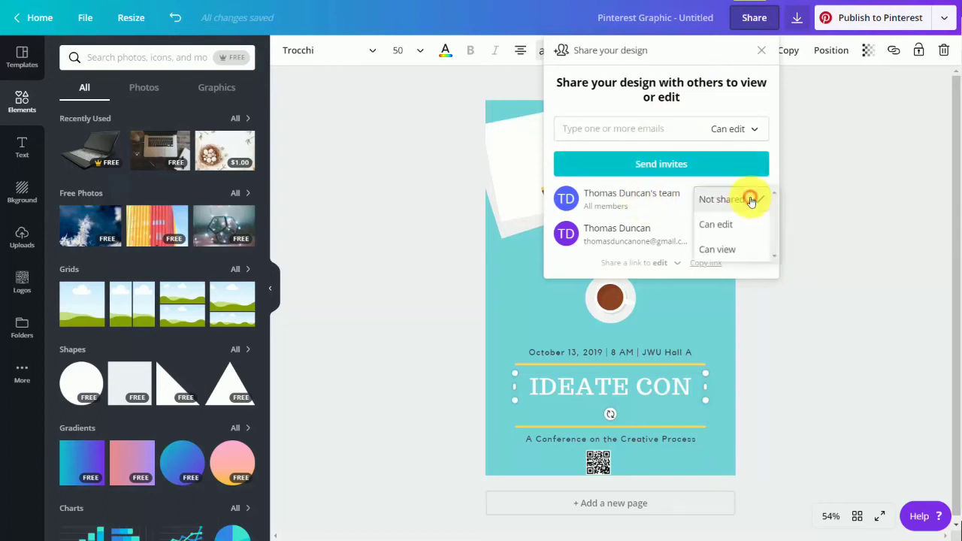
{"action": "left_click", "coordinate": [719, 230]}
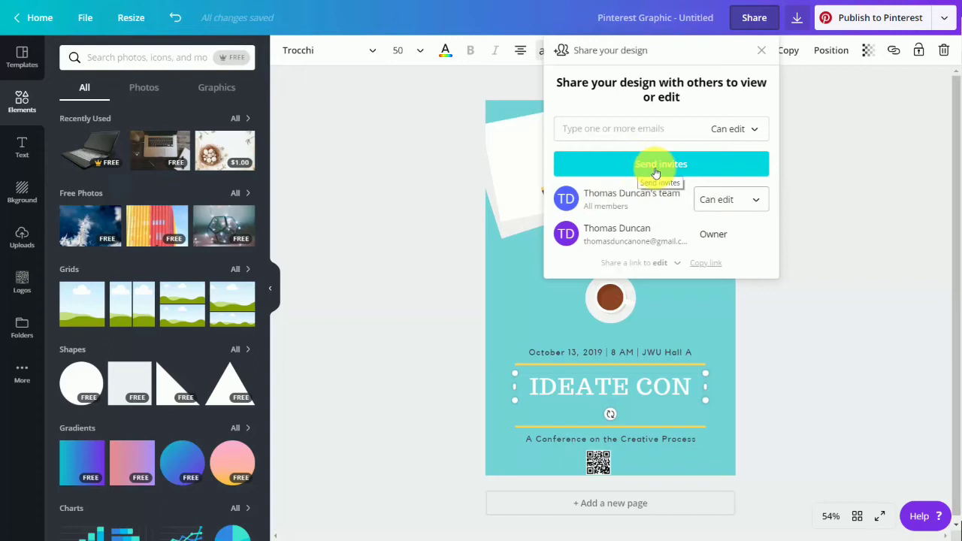
{"action": "left_click", "coordinate": [653, 172]}
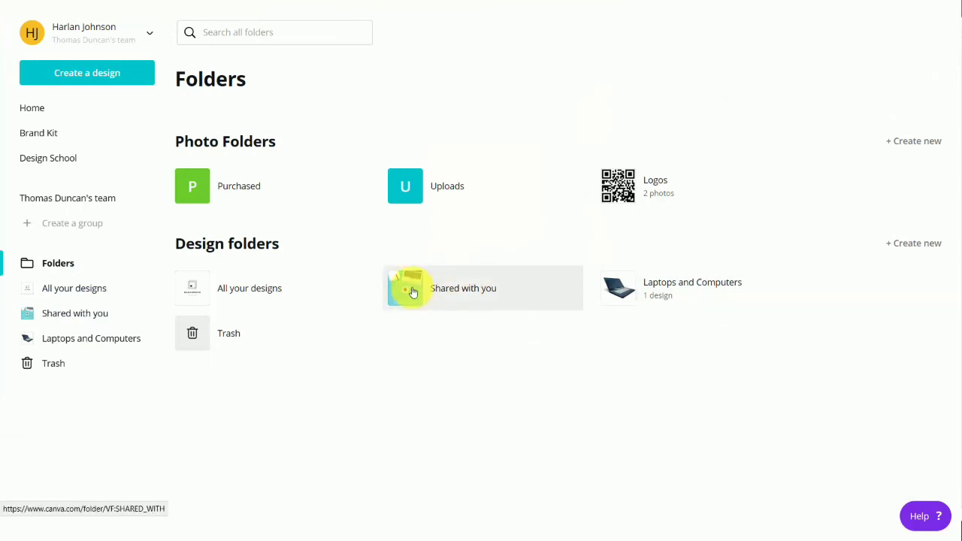
In the team member's account, open the IDEATE CON design for editing from the "Shared with you" folder.
{"action": "left_click", "coordinate": [411, 292]}
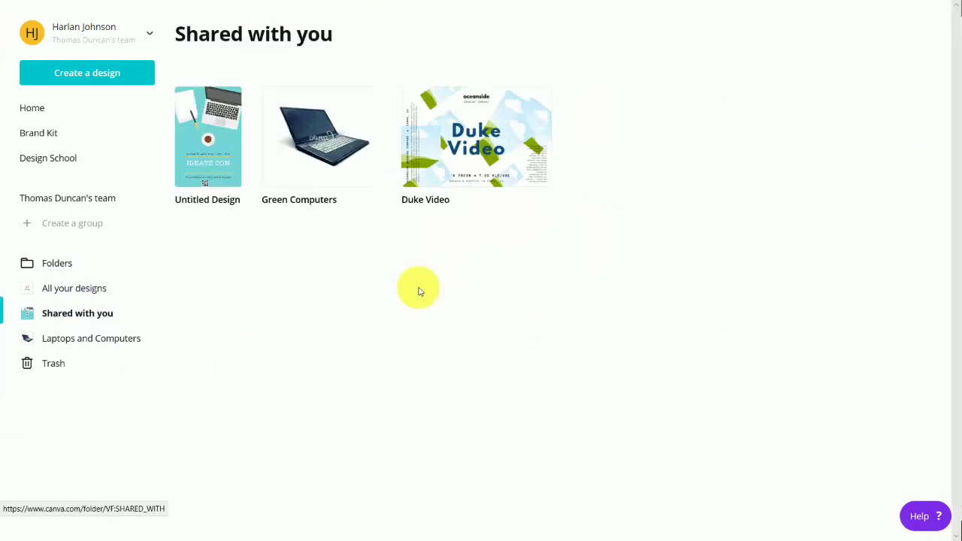
{"action": "left_click", "coordinate": [211, 142]}
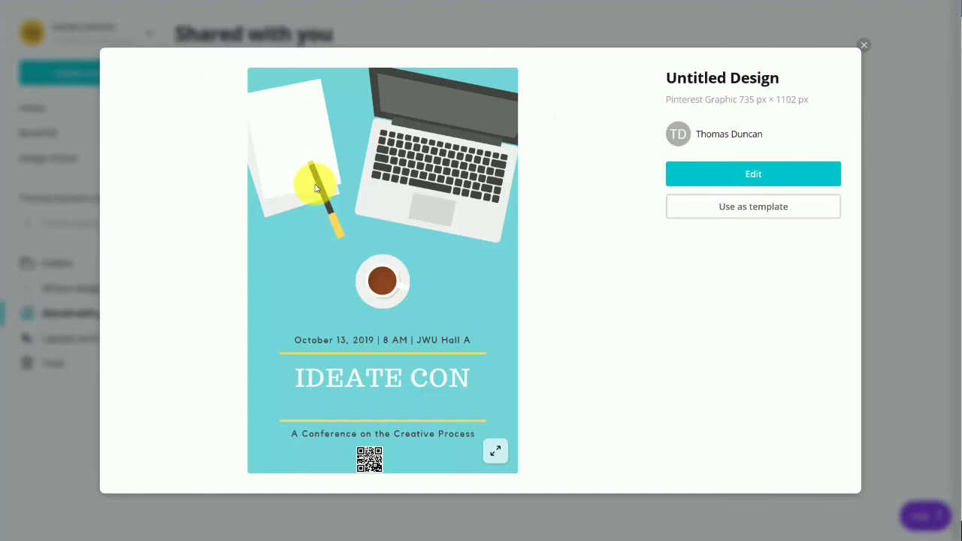
{"action": "left_click", "coordinate": [753, 174]}
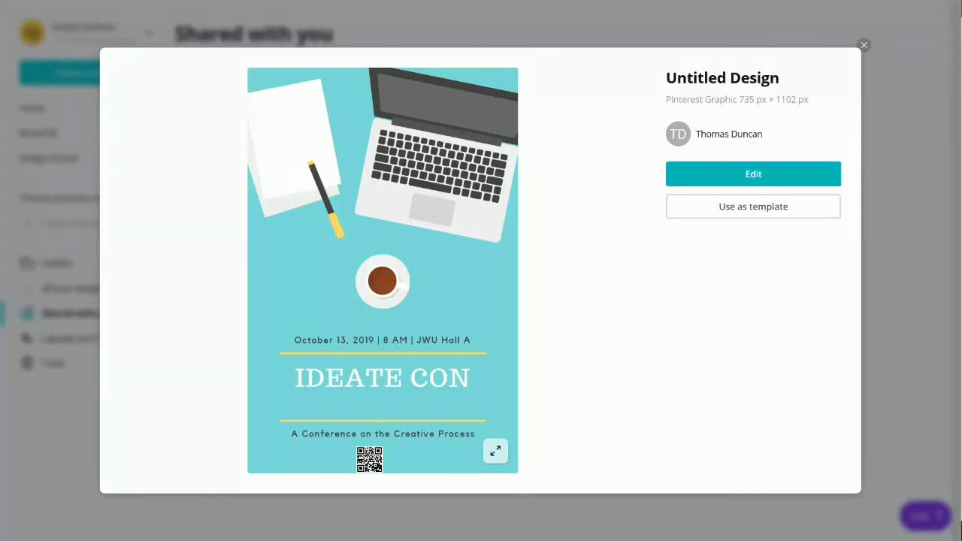
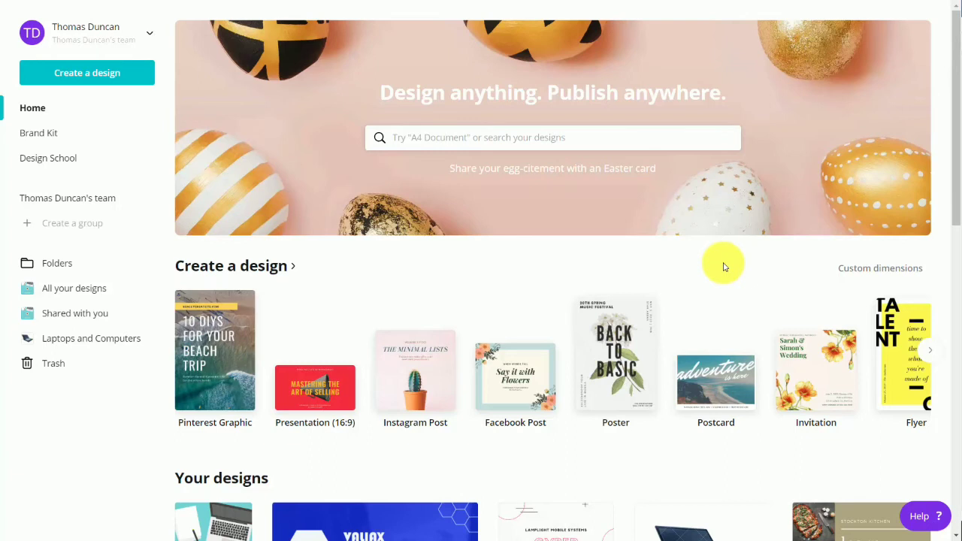
Search the home page for "busine" and create a blank Business Card design.
{"action": "left_click", "coordinate": [500, 143]}
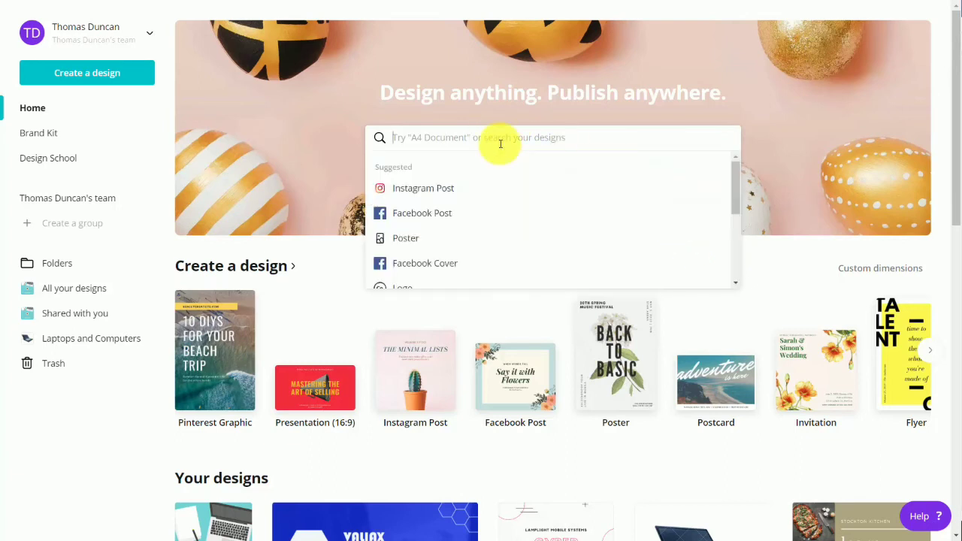
{"action": "type", "text": "busine"}
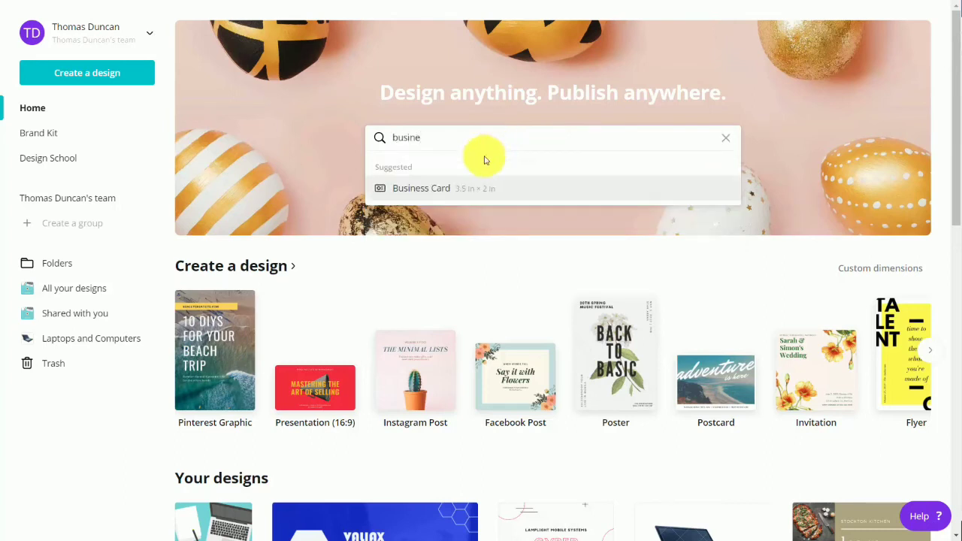
{"action": "left_click", "coordinate": [441, 190]}
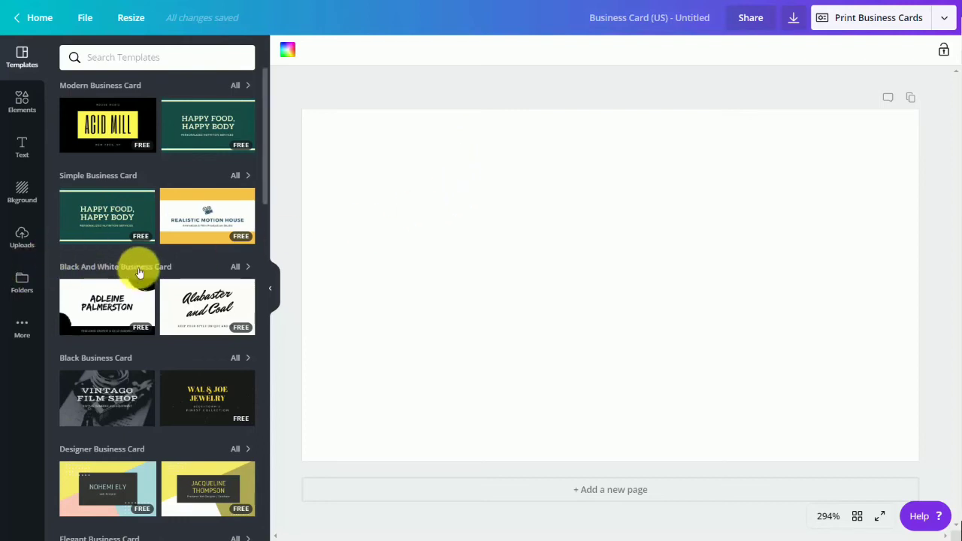
Apply the White Lined Notebook Teacher Business Card template, placing its Shining Stars Kindergarten front on page 1 and its contact-details side on a new page 2.
{"action": "scroll", "coordinate": [139, 272], "scroll_direction": "down", "scroll_amount": 4}
{"action": "scroll", "coordinate": [139, 272], "scroll_direction": "up", "scroll_amount": 1}
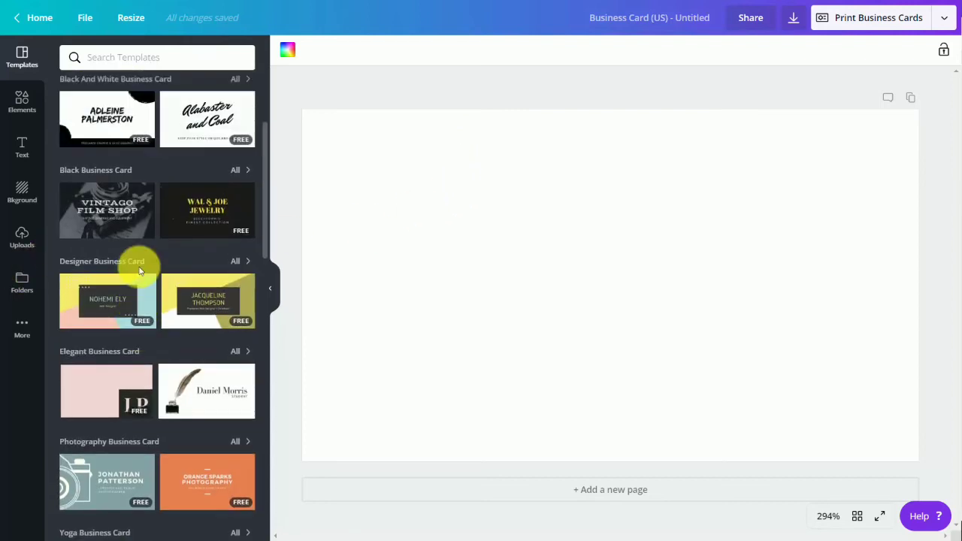
{"action": "scroll", "coordinate": [139, 272], "scroll_direction": "up", "scroll_amount": 3}
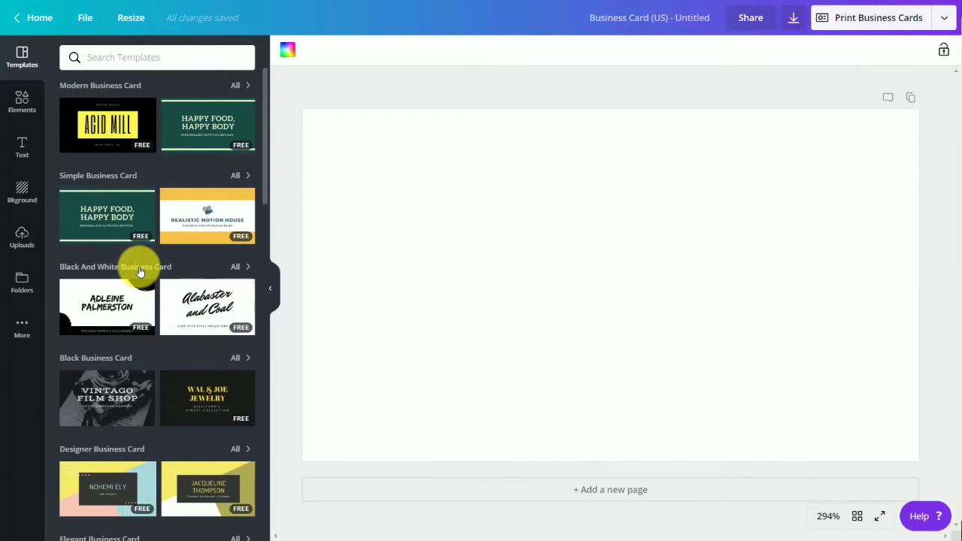
{"action": "scroll", "coordinate": [139, 272], "scroll_direction": "down", "scroll_amount": 5}
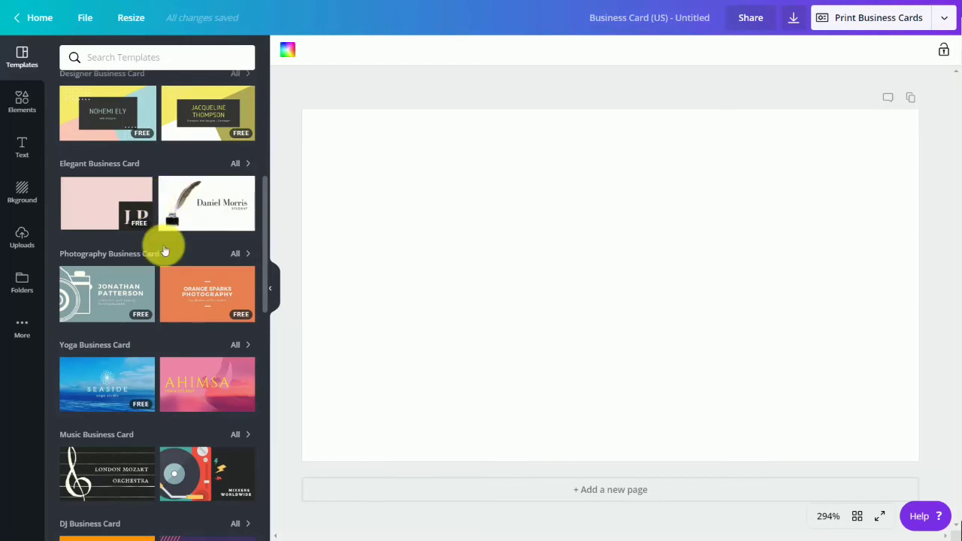
{"action": "scroll", "coordinate": [155, 243], "scroll_direction": "down", "scroll_amount": 7}
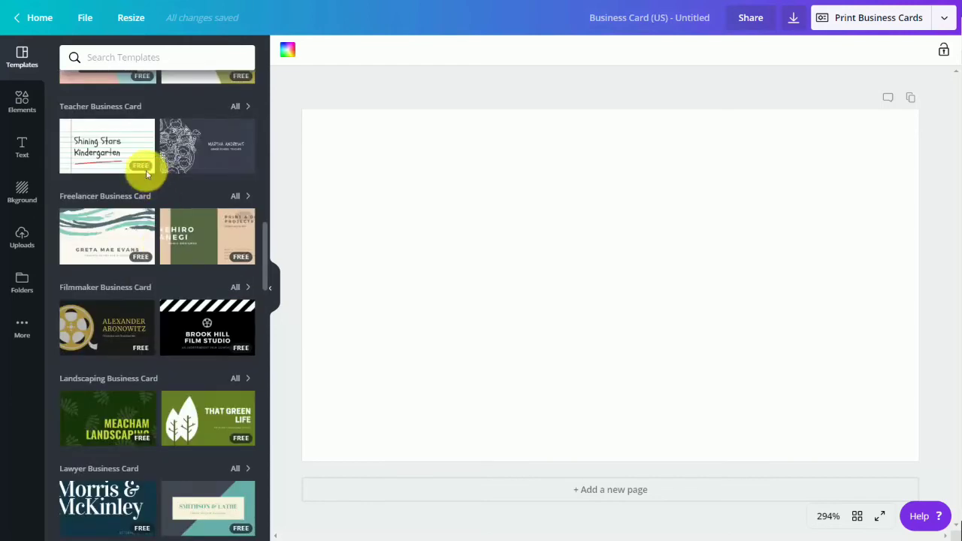
{"action": "left_click", "coordinate": [88, 146]}
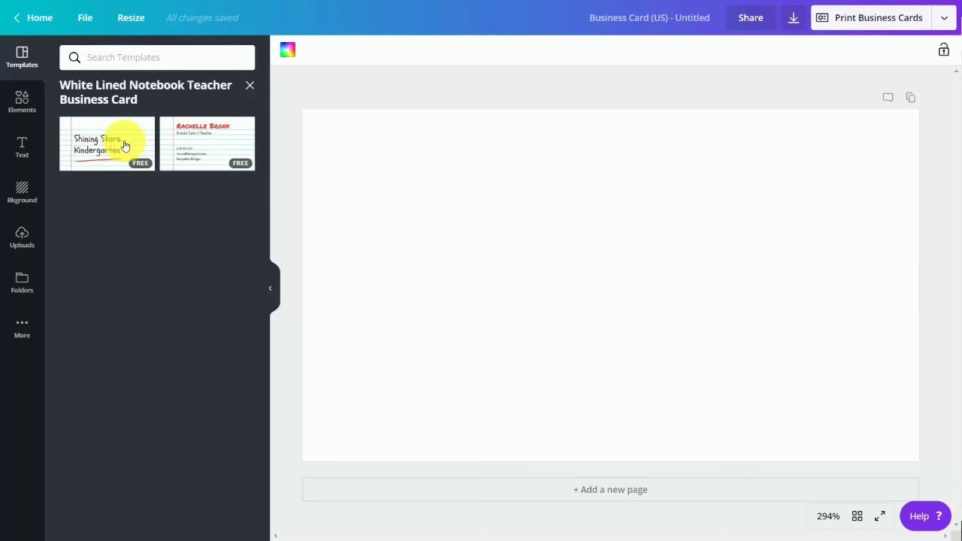
{"action": "left_click", "coordinate": [125, 145]}
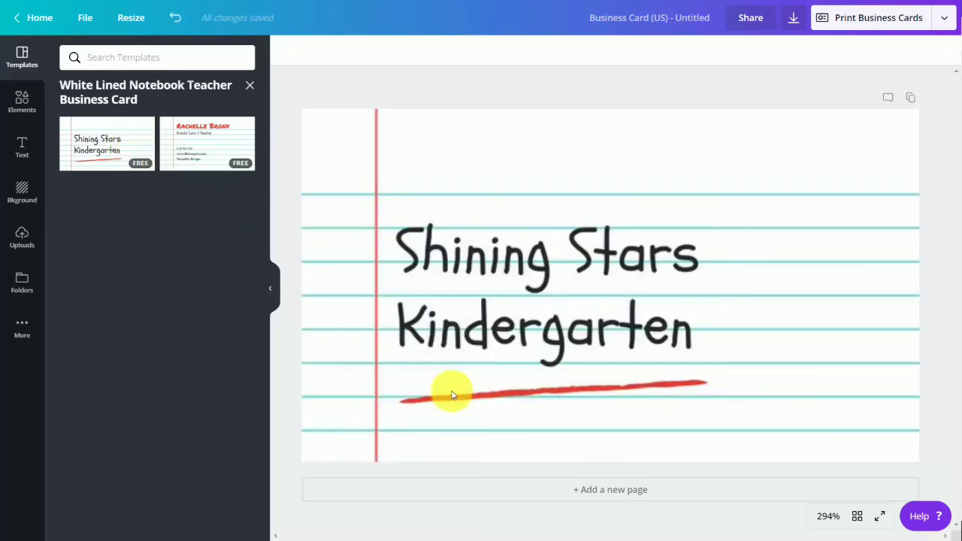
{"action": "left_click", "coordinate": [586, 489]}
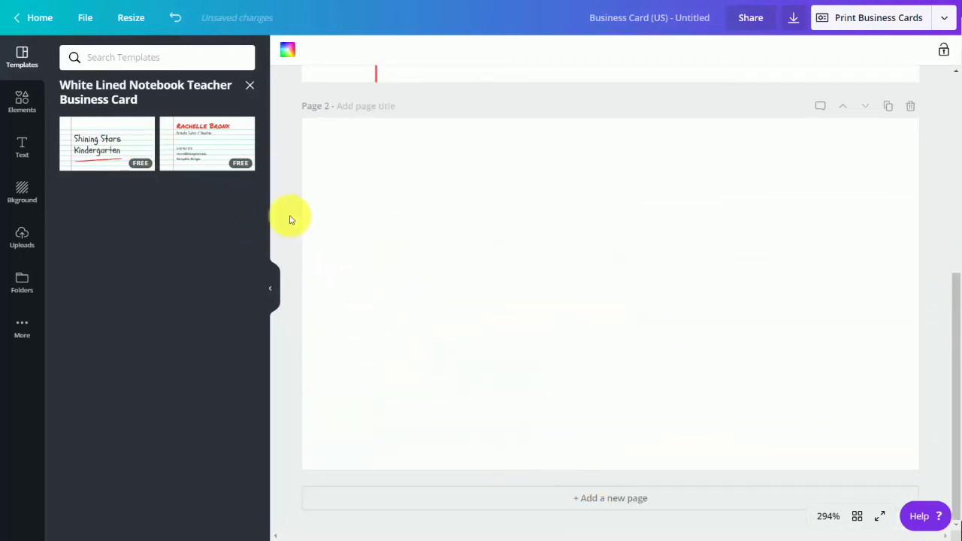
{"action": "left_click", "coordinate": [195, 144]}
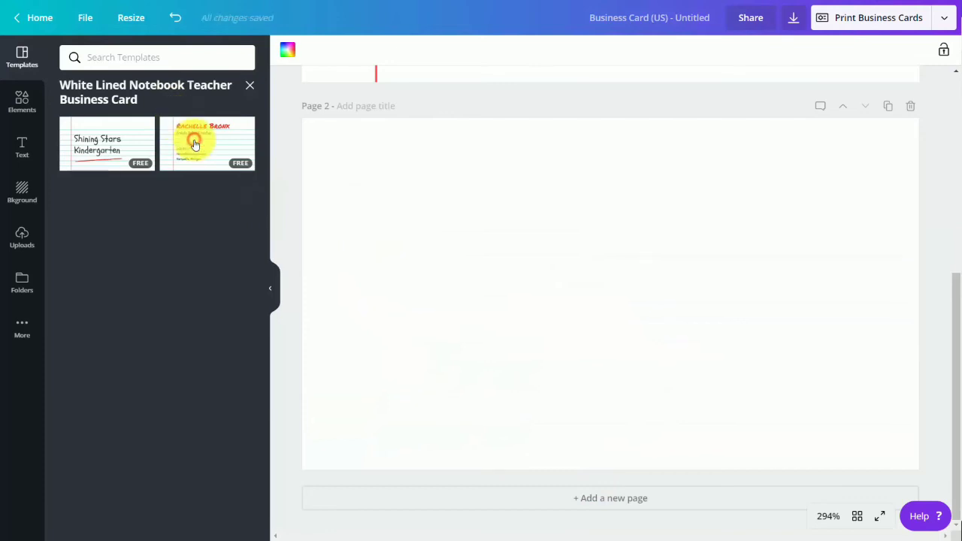
Apply the blue brand color to page 2's background and to the notebook lines on page 1.
{"action": "left_click", "coordinate": [468, 206]}
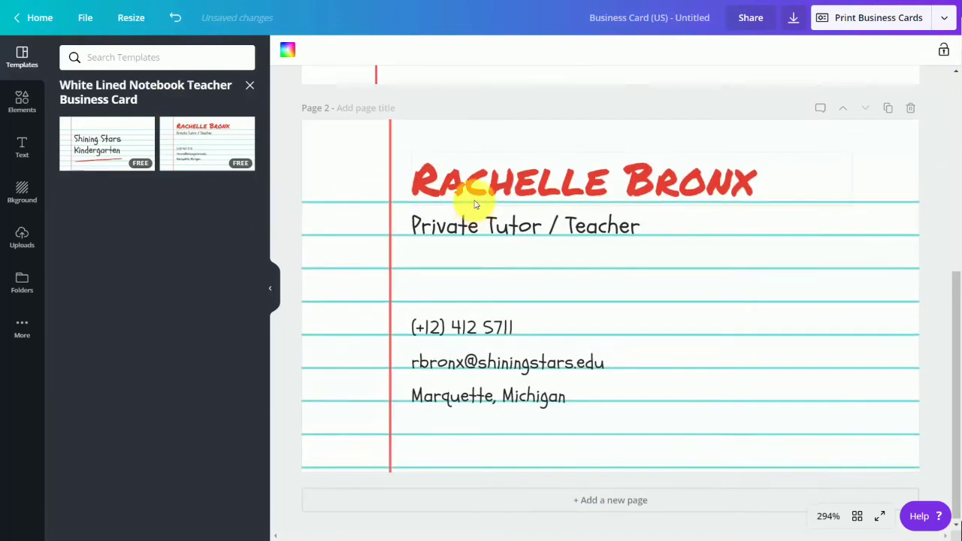
{"action": "scroll", "coordinate": [470, 201], "scroll_direction": "up", "scroll_amount": 3}
{"action": "scroll", "coordinate": [470, 201], "scroll_direction": "up", "scroll_amount": 3}
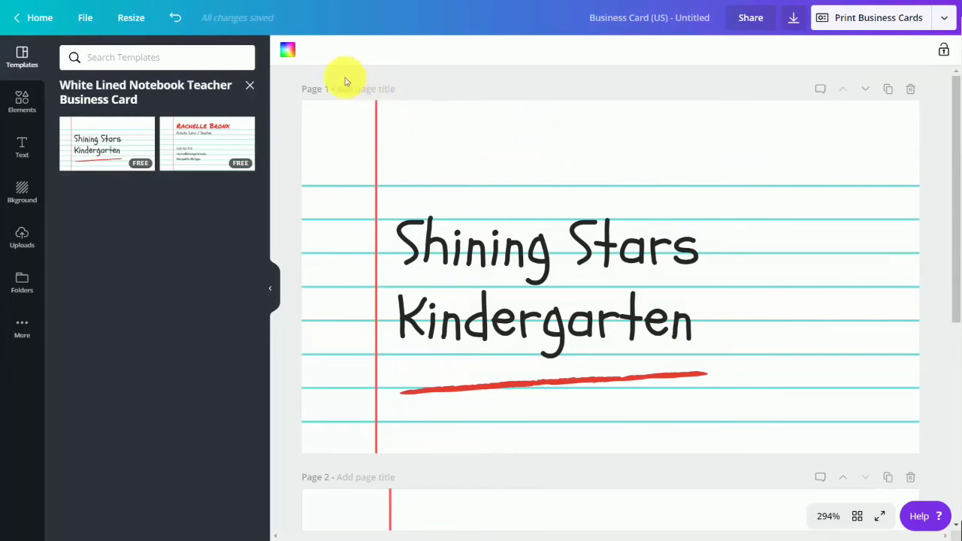
{"action": "left_click", "coordinate": [287, 51]}
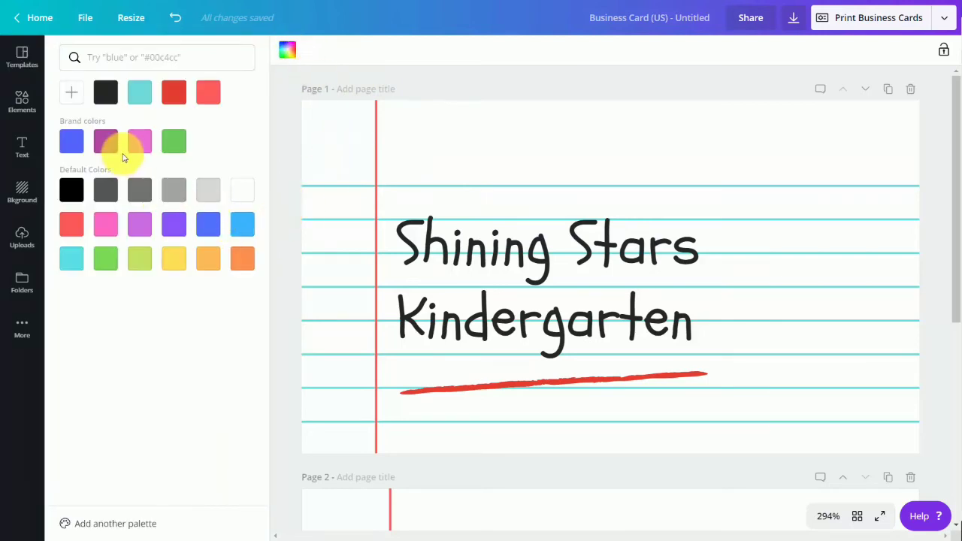
{"action": "left_click", "coordinate": [80, 149]}
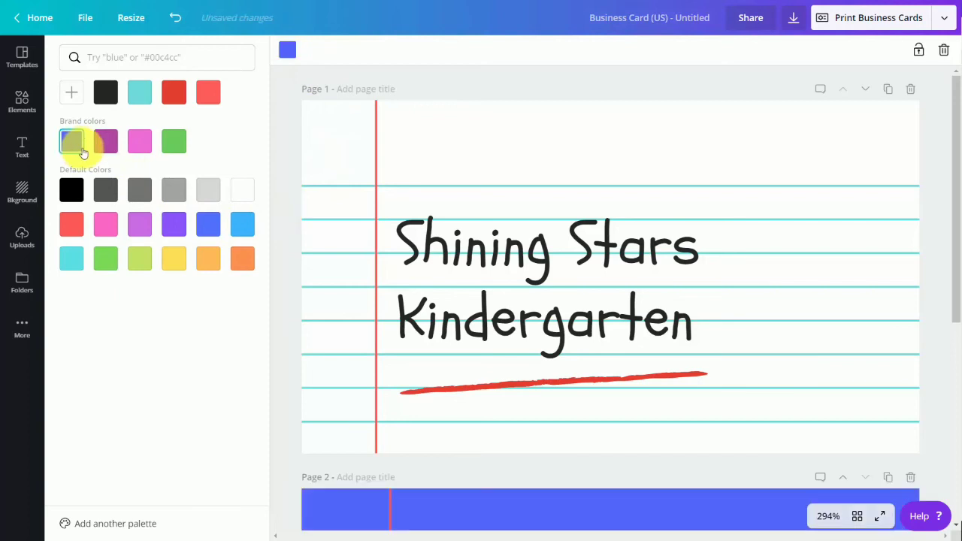
{"action": "left_click", "coordinate": [393, 160]}
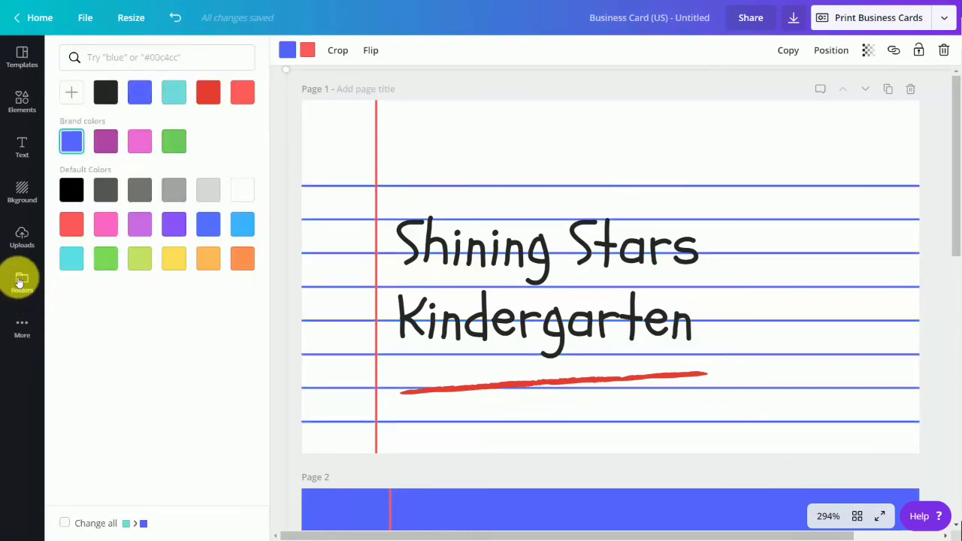
Add the QR code from the Logos folder, shrink it to about 54 × 54, and place it in page 1's upper-right corner.
{"action": "left_click", "coordinate": [19, 286]}
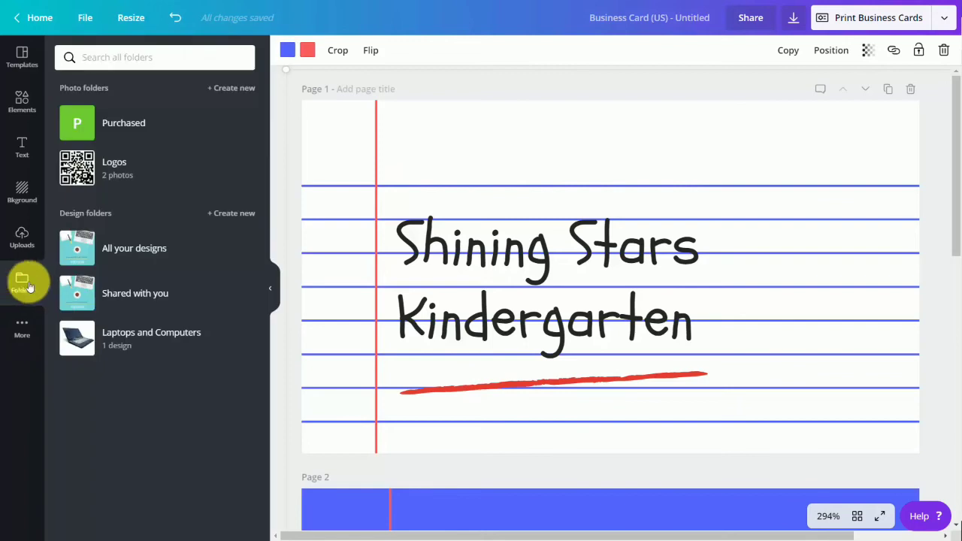
{"action": "left_click", "coordinate": [79, 170]}
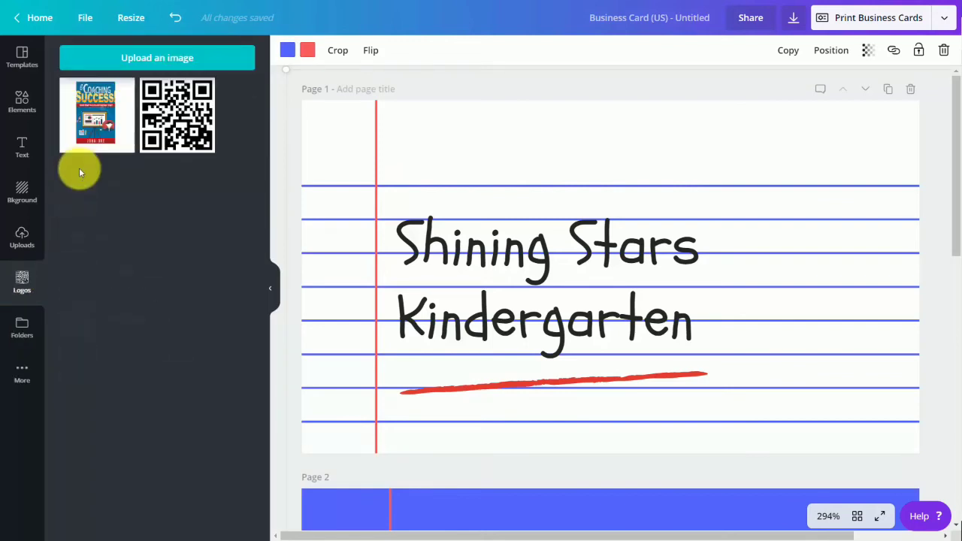
{"action": "left_click", "coordinate": [168, 128]}
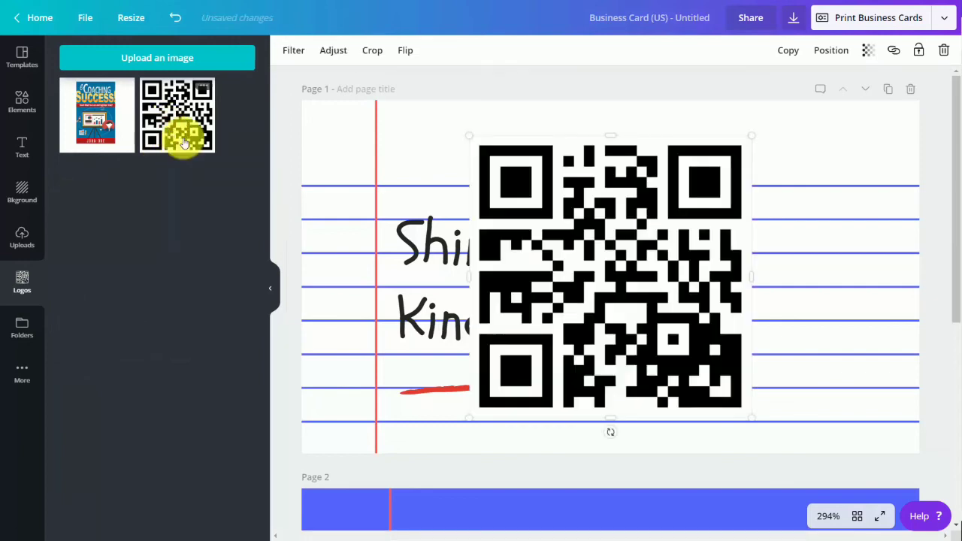
{"action": "left_click_drag", "start_coordinate": [750, 137], "coordinate": [541, 296]}
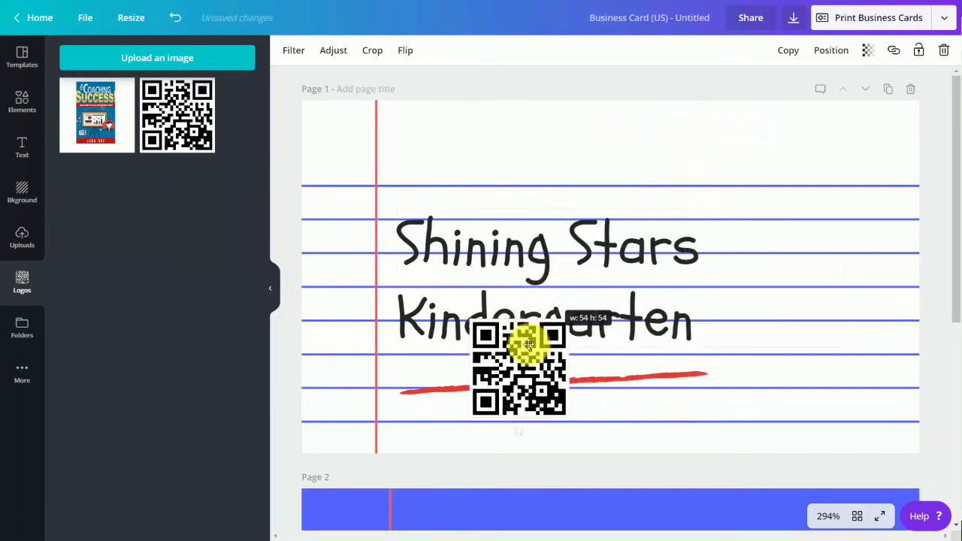
{"action": "left_click_drag", "start_coordinate": [522, 341], "coordinate": [858, 133]}
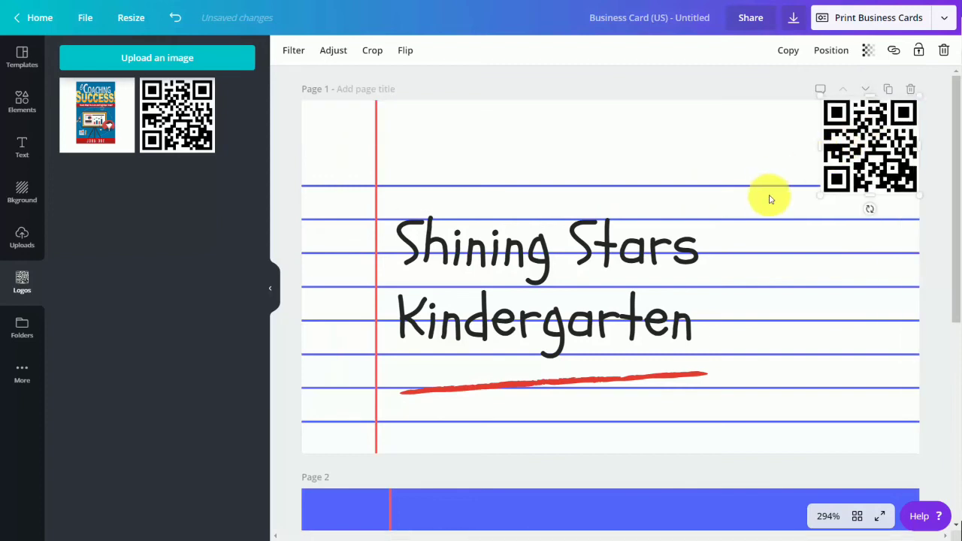
Search free photos for "teach" and place the TEACH letter-blocks photo in page 1's lower-right corner.
{"action": "left_click", "coordinate": [22, 101]}
{"action": "left_click", "coordinate": [143, 87]}
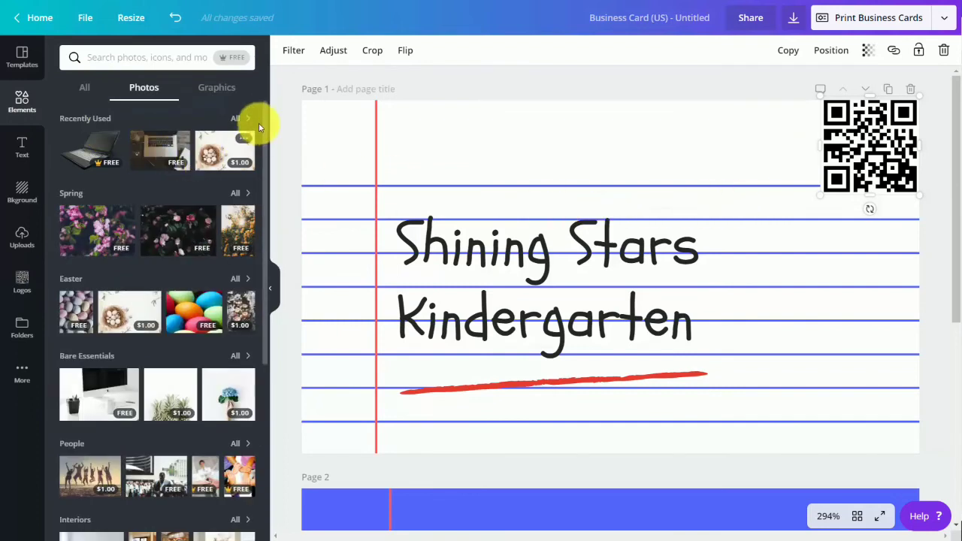
{"action": "left_click", "coordinate": [236, 63]}
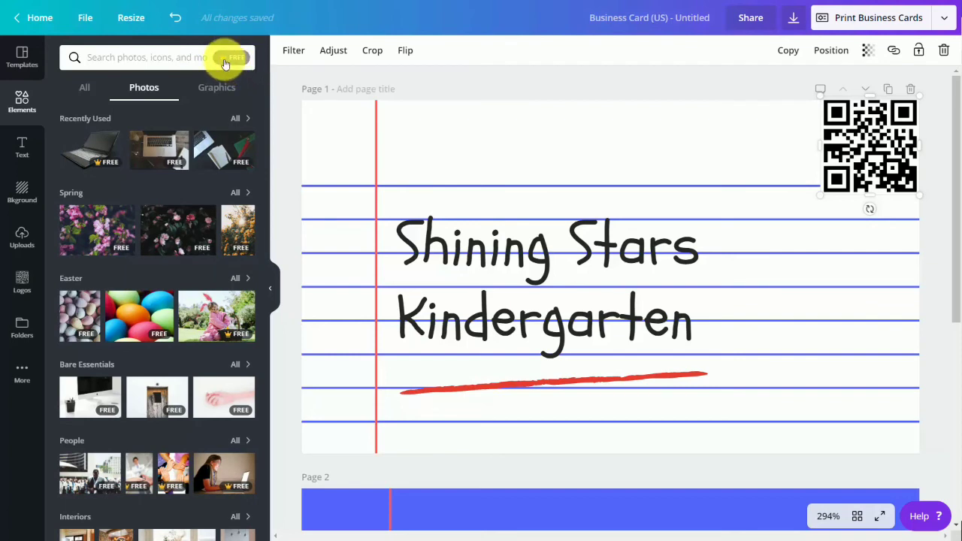
{"action": "left_click", "coordinate": [219, 66]}
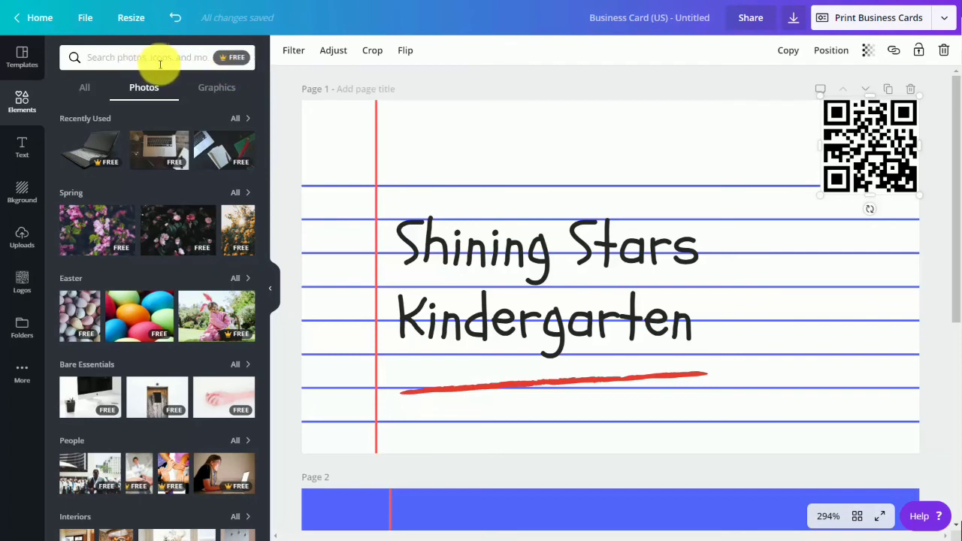
{"action": "left_click", "coordinate": [160, 64]}
{"action": "type", "text": "teach"}
{"action": "key", "text": "Return"}
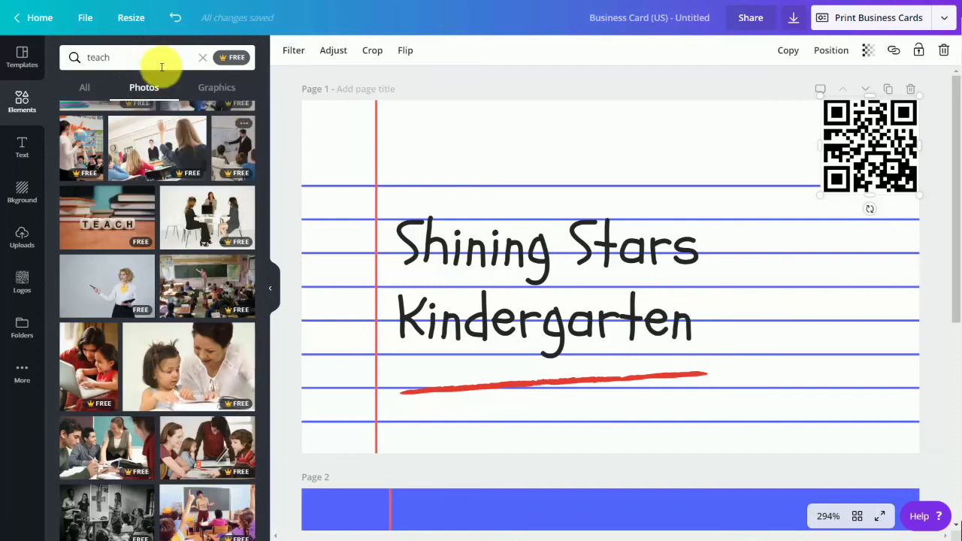
{"action": "left_click", "coordinate": [120, 216]}
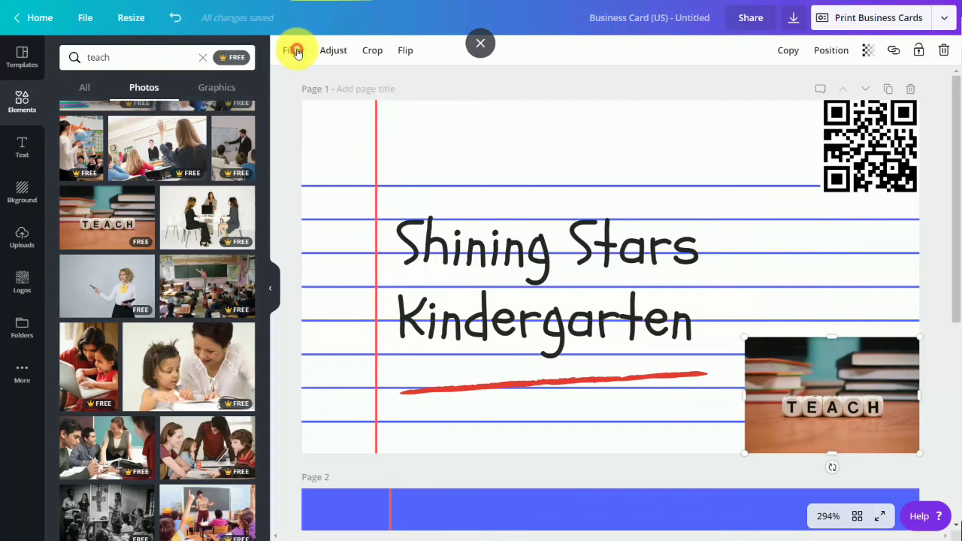
Apply the Peony filter to the TEACH photo on page 1.
{"action": "left_click", "coordinate": [298, 53]}
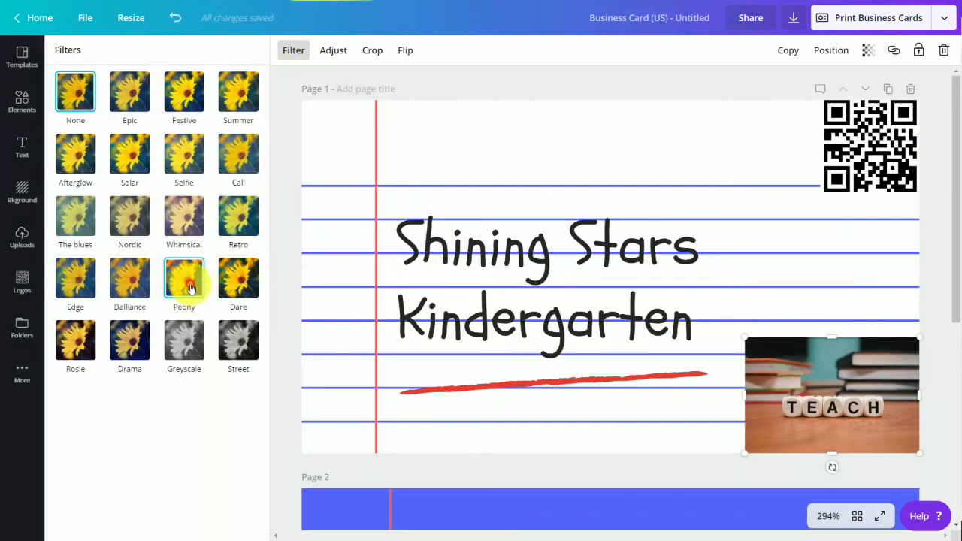
{"action": "left_click", "coordinate": [190, 289]}
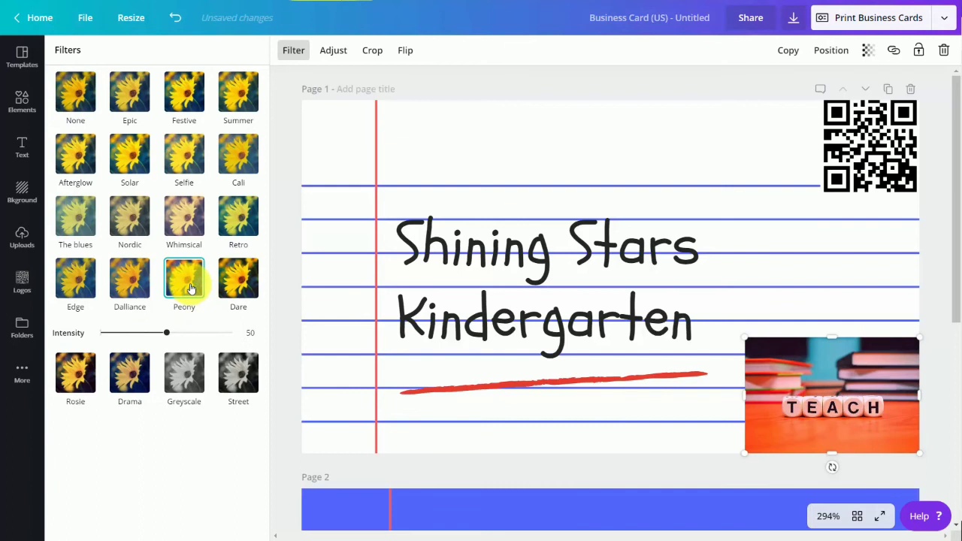
Flip the TEACH photo horizontally and flip it back again.
{"action": "left_click", "coordinate": [406, 52]}
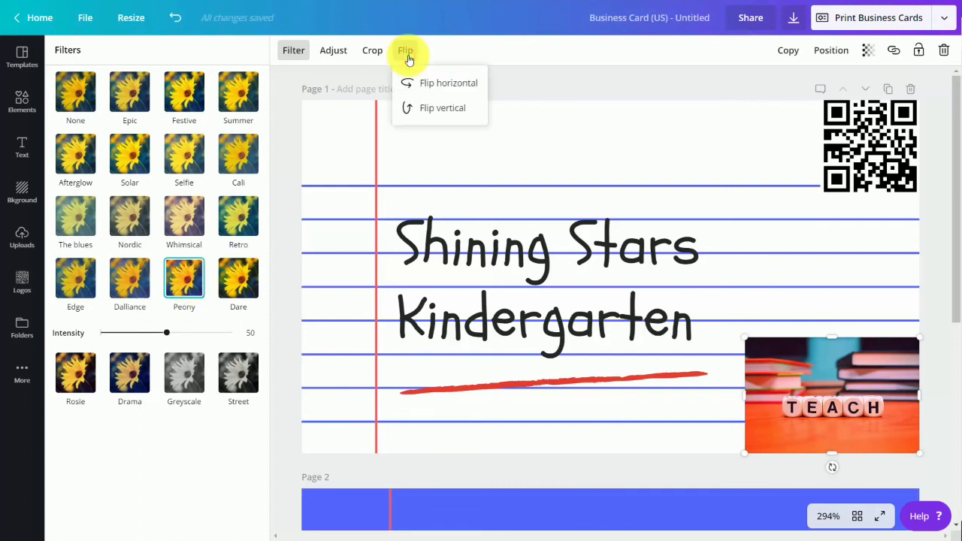
{"action": "left_click", "coordinate": [411, 82]}
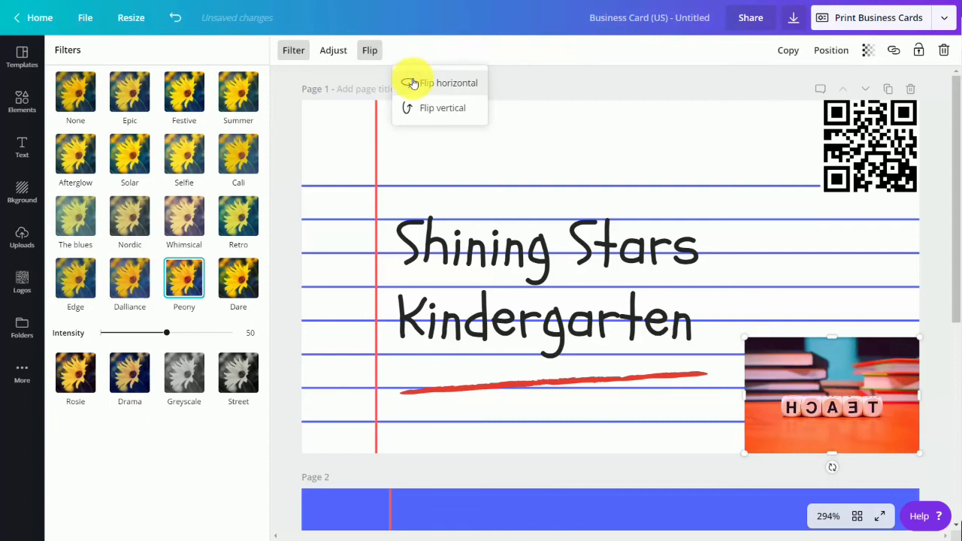
{"action": "left_click", "coordinate": [411, 83]}
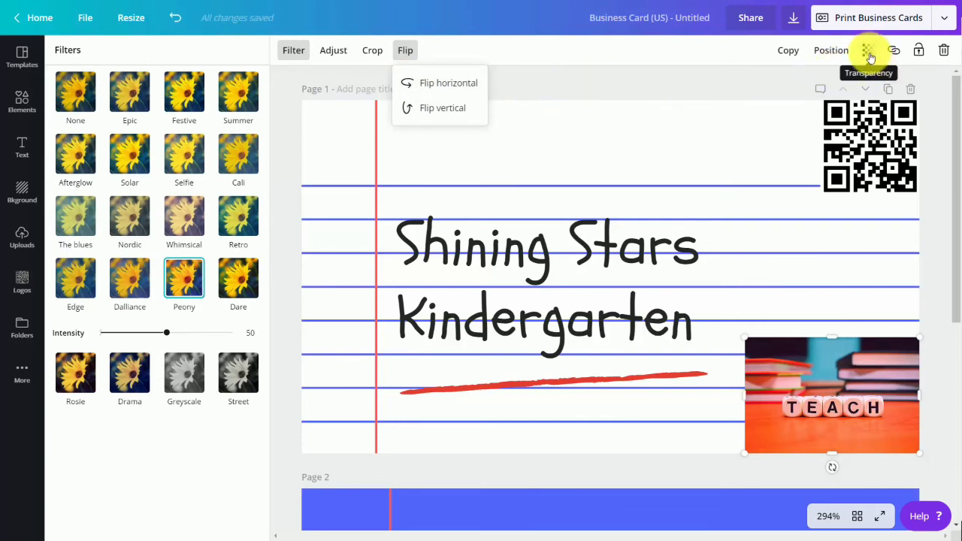
Set the TEACH photo's transparency to 18 and deselect the photo.
{"action": "left_click", "coordinate": [868, 57]}
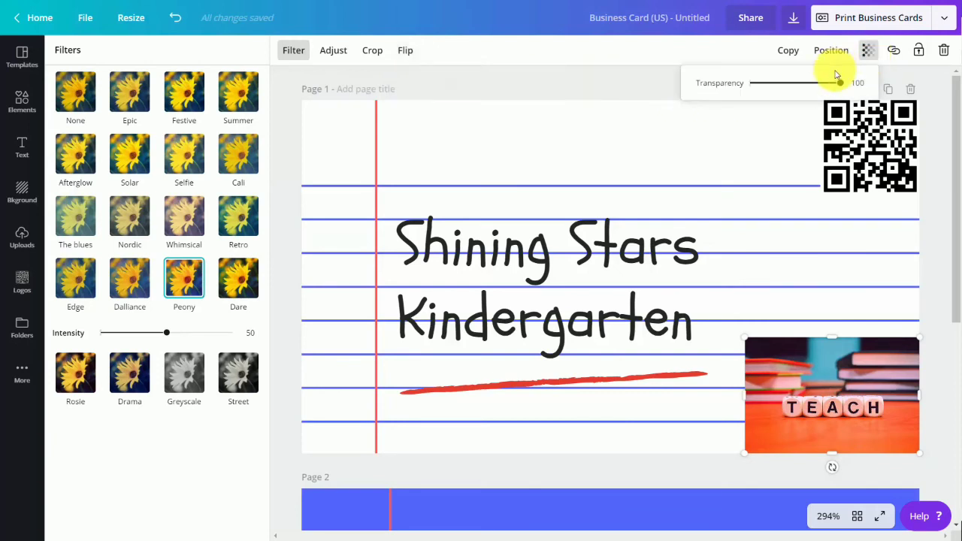
{"action": "left_click_drag", "start_coordinate": [840, 84], "coordinate": [765, 84]}
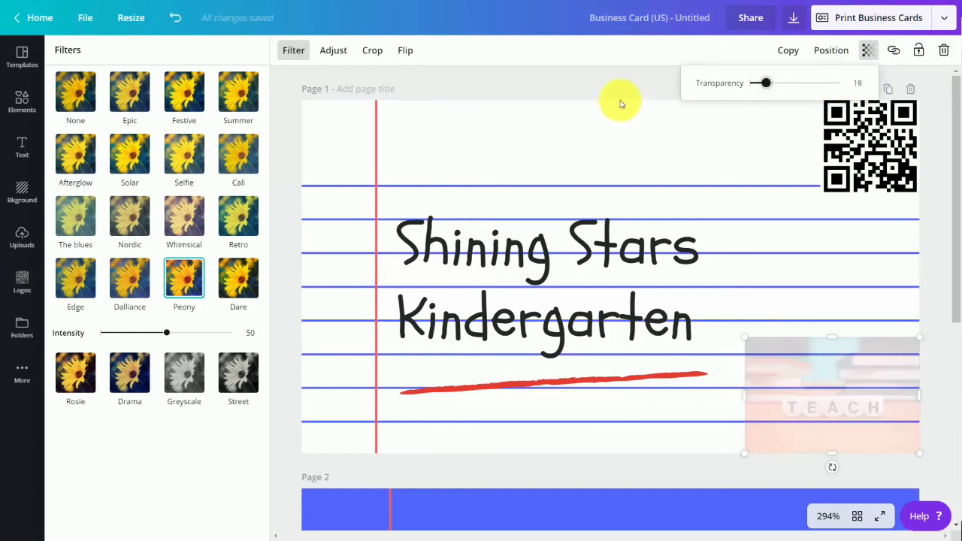
{"action": "left_click", "coordinate": [607, 80]}
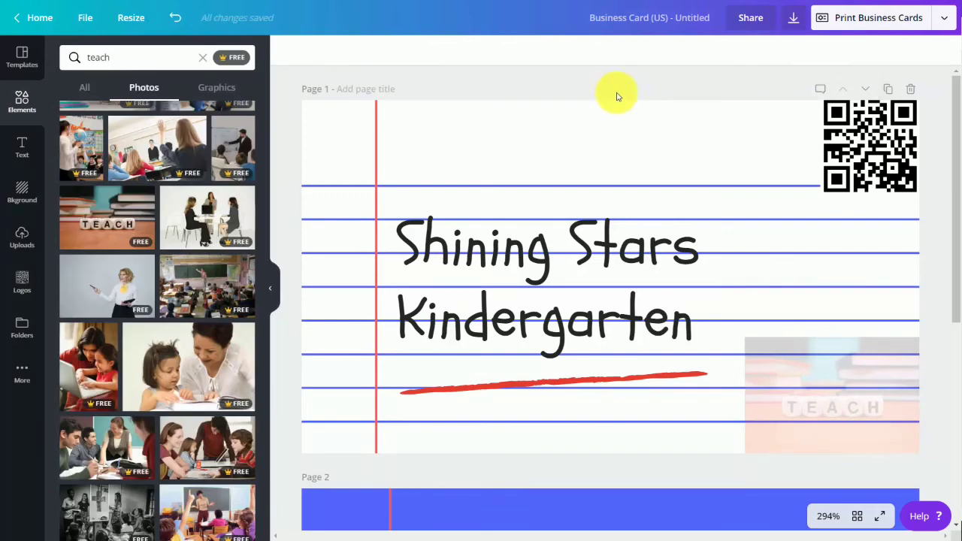
Change the whole "Shining Stars Kindergarten" text on page 1 to the Arimo brand font.
{"action": "left_click", "coordinate": [529, 241]}
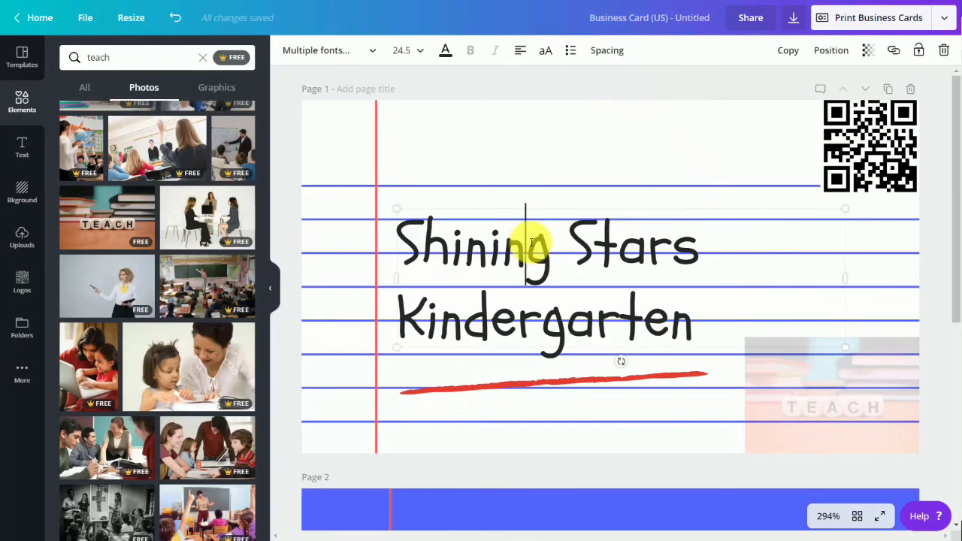
{"action": "triple_click", "coordinate": [427, 241]}
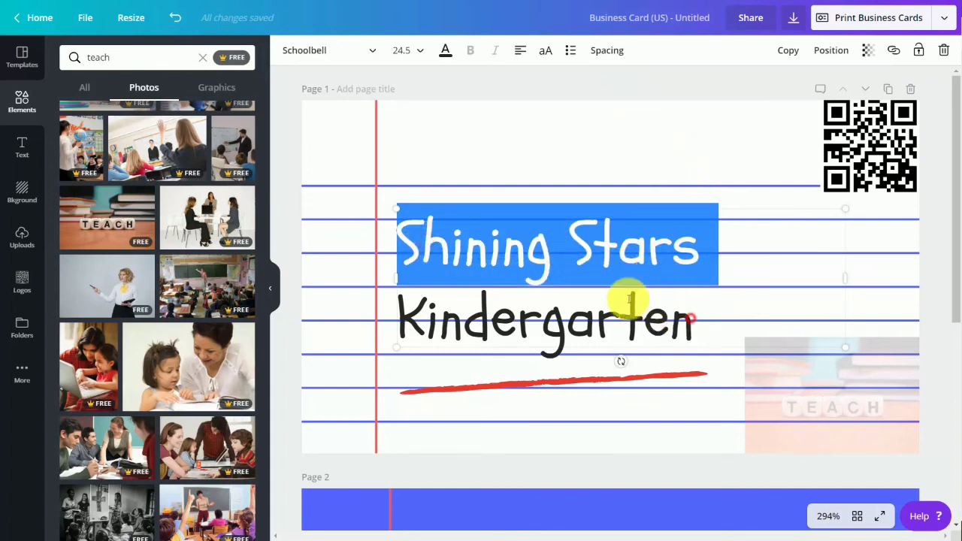
{"action": "left_click_drag", "start_coordinate": [691, 321], "coordinate": [392, 248]}
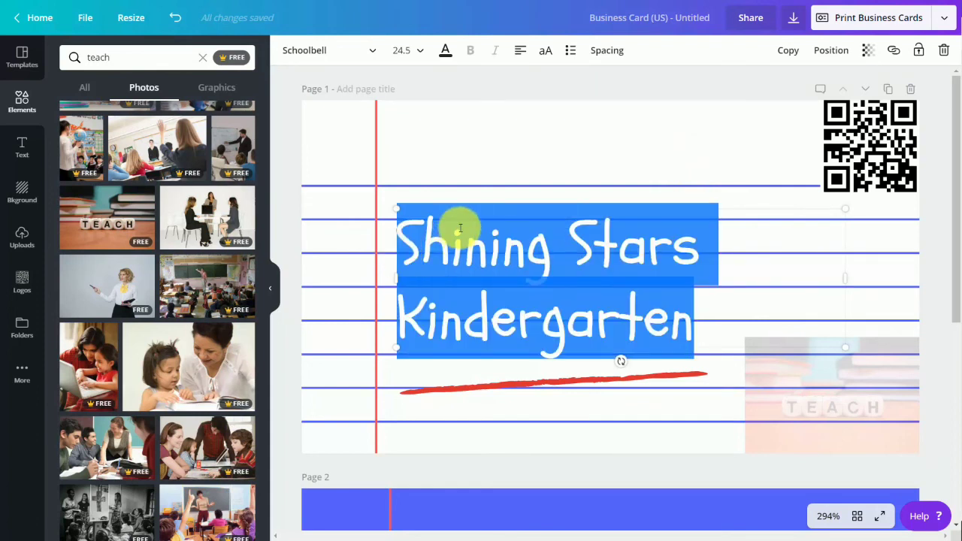
{"action": "left_click", "coordinate": [375, 51]}
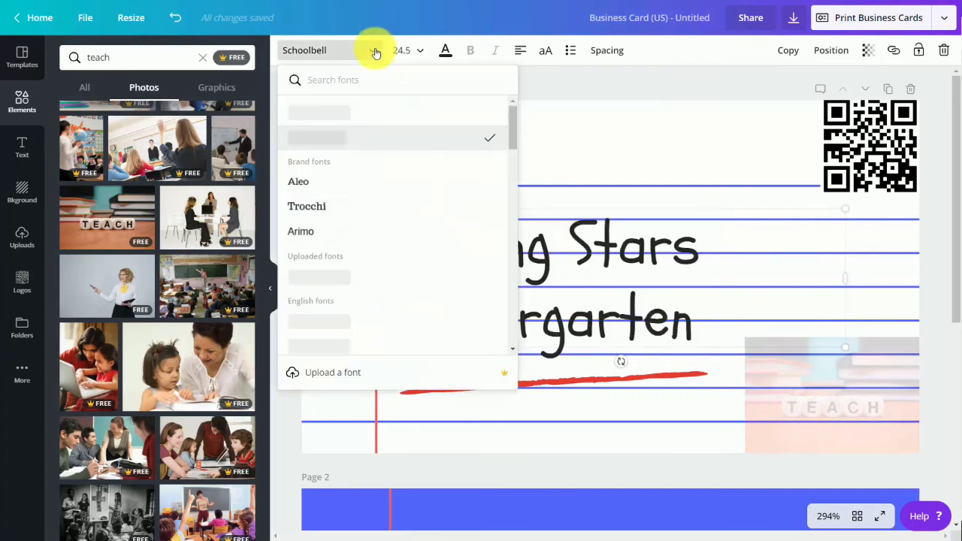
{"action": "left_click", "coordinate": [307, 235]}
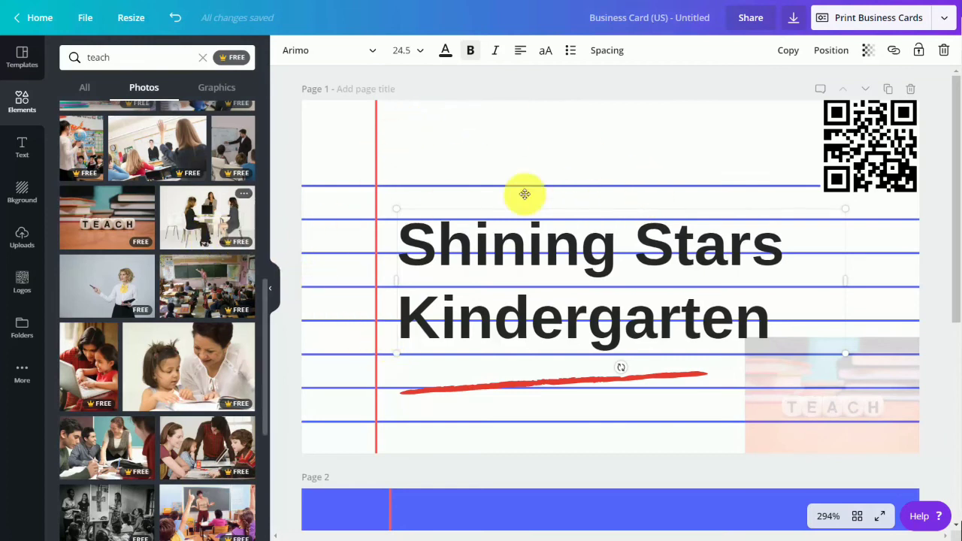
Start a print order for the business cards, review the print options, and set the quantity to 2,000 copies.
{"action": "left_click", "coordinate": [859, 23]}
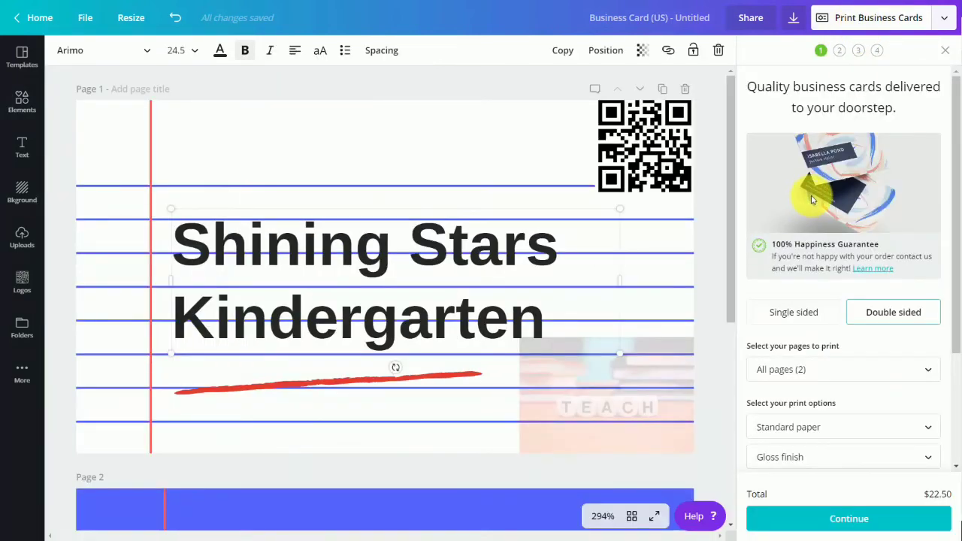
{"action": "scroll", "coordinate": [817, 194], "scroll_direction": "down", "scroll_amount": 1}
{"action": "scroll", "coordinate": [817, 193], "scroll_direction": "down", "scroll_amount": 1}
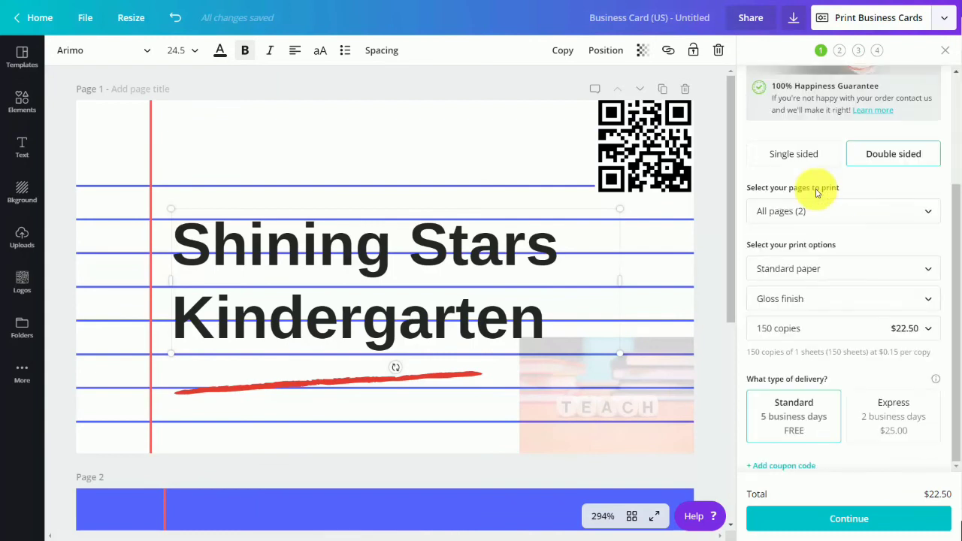
{"action": "scroll", "coordinate": [817, 193], "scroll_direction": "up", "scroll_amount": 1}
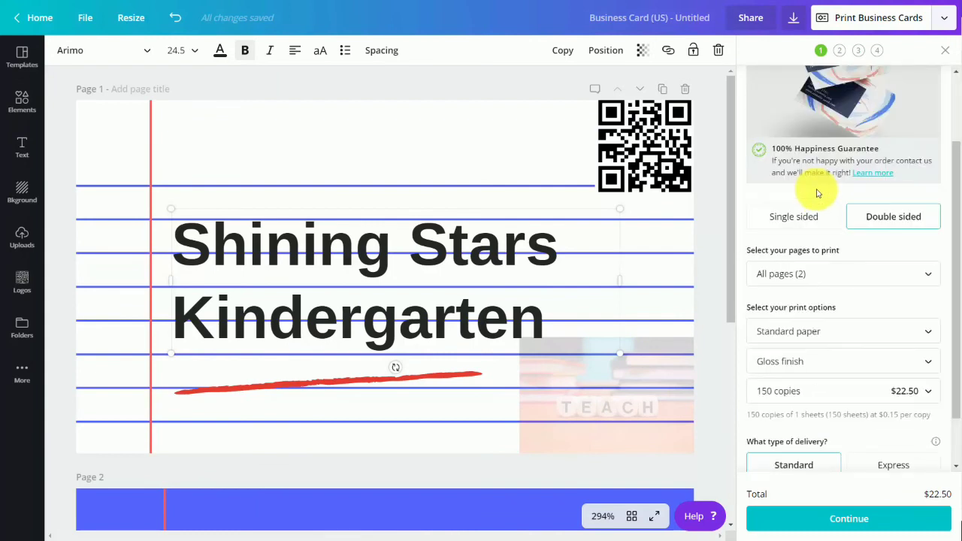
{"action": "scroll", "coordinate": [818, 197], "scroll_direction": "down", "scroll_amount": 1}
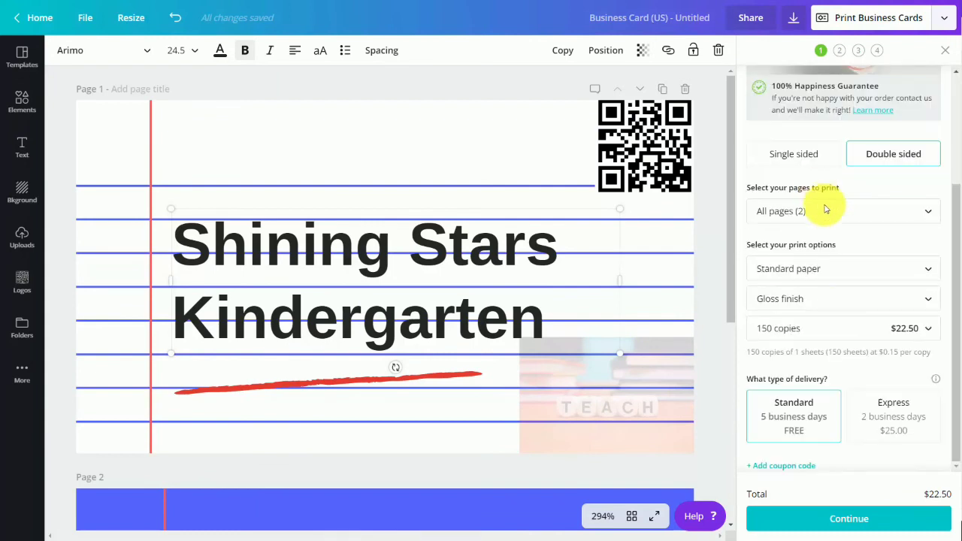
{"action": "left_click", "coordinate": [869, 335]}
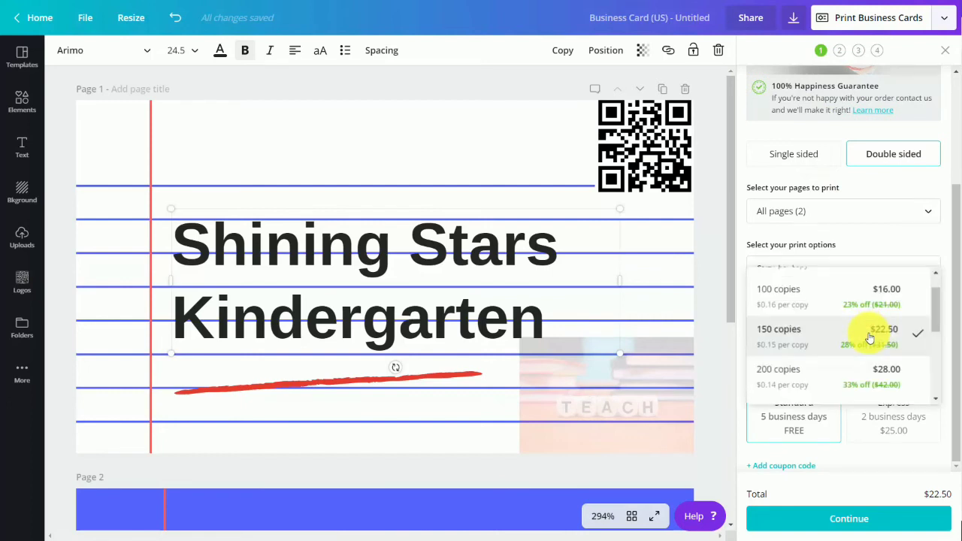
{"action": "scroll", "coordinate": [869, 335], "scroll_direction": "down", "scroll_amount": 5}
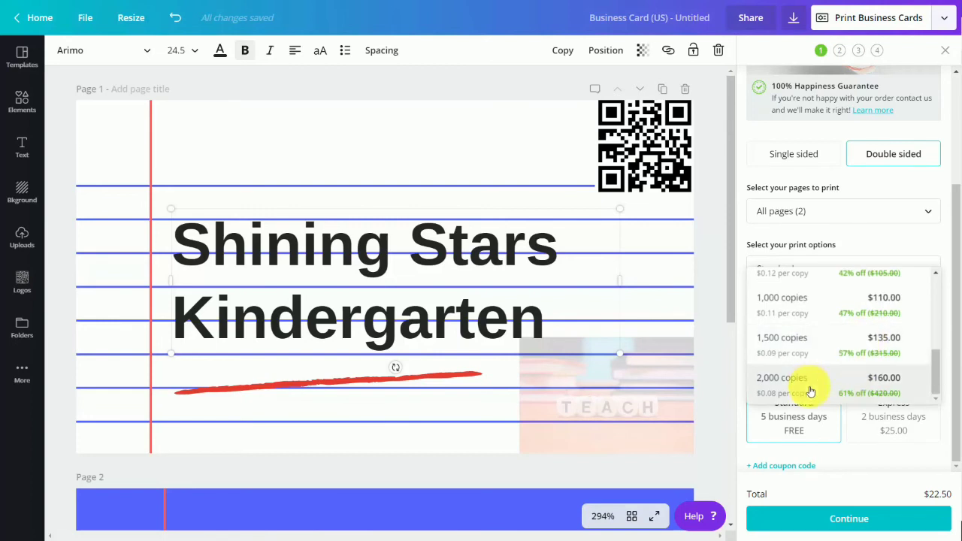
{"action": "left_click", "coordinate": [809, 385]}
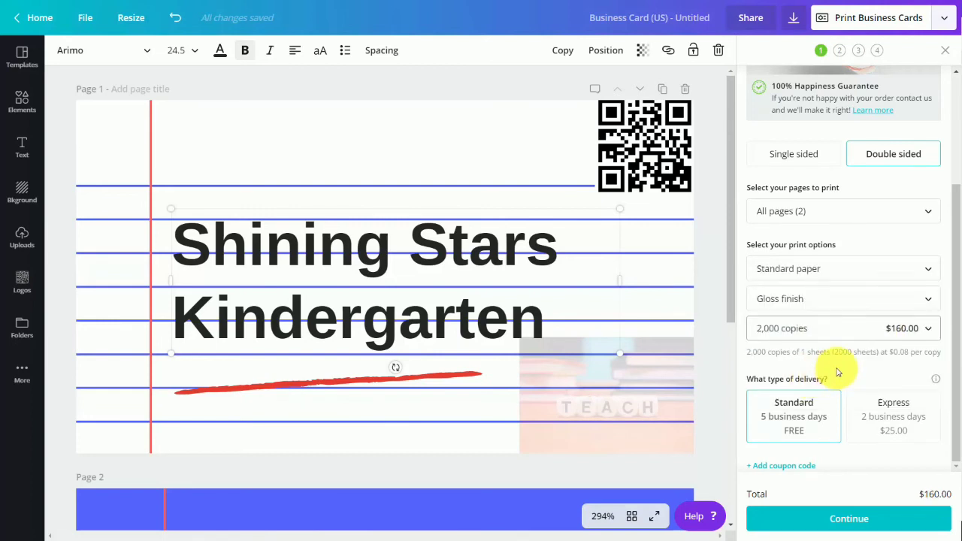
Search the design types on the home page for "facebook" and create a new Facebook Event Cover design.
{"action": "scroll", "coordinate": [838, 371], "scroll_direction": "up", "scroll_amount": 3}
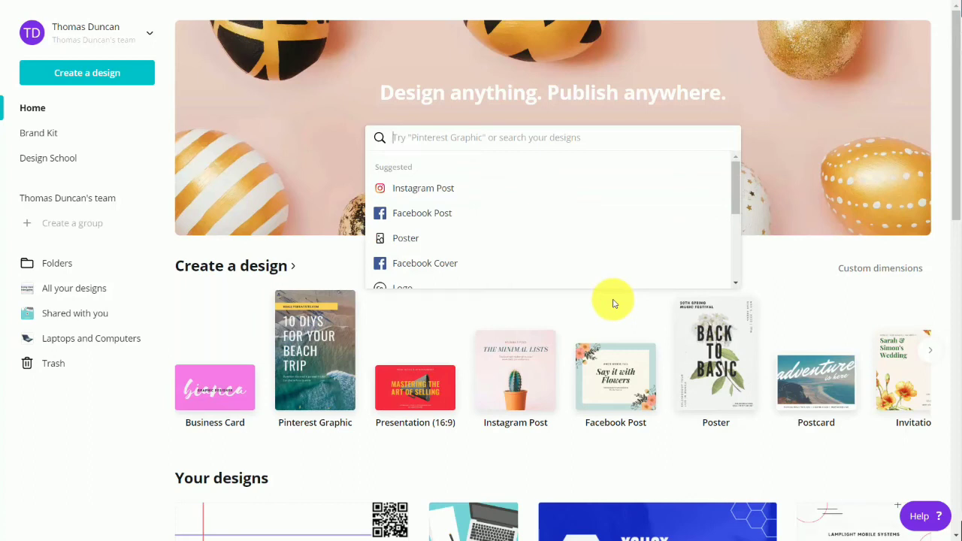
{"action": "type", "text": "facebook"}
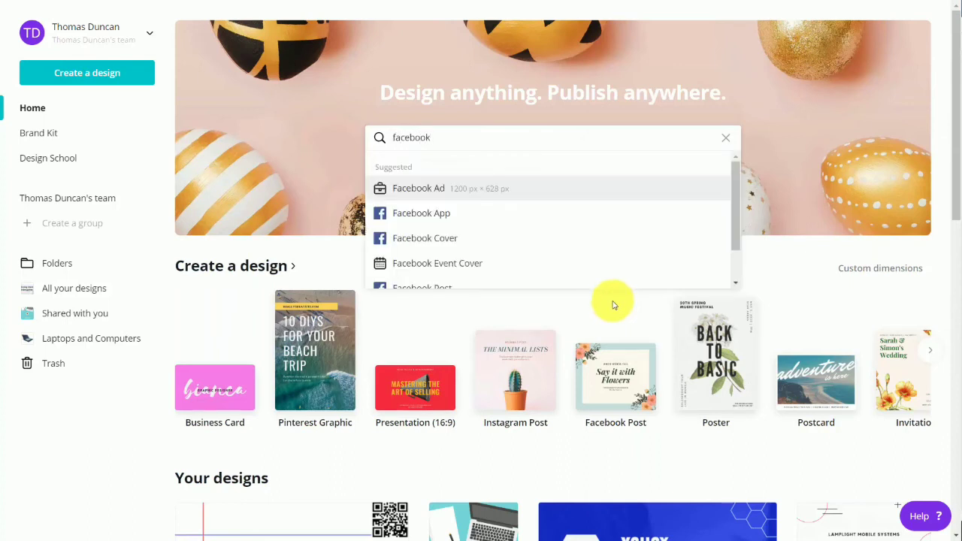
{"action": "scroll", "coordinate": [490, 273], "scroll_direction": "down", "scroll_amount": 1}
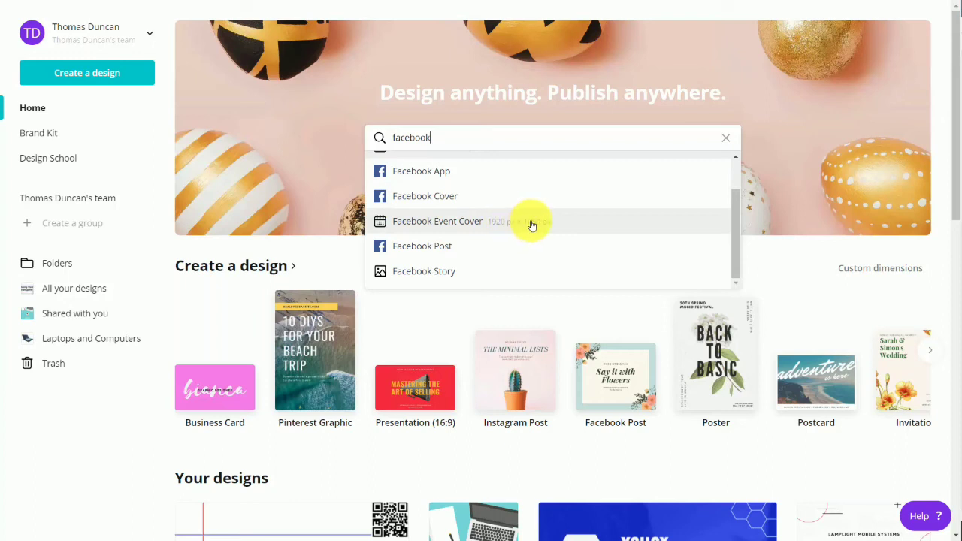
{"action": "left_click", "coordinate": [461, 229]}
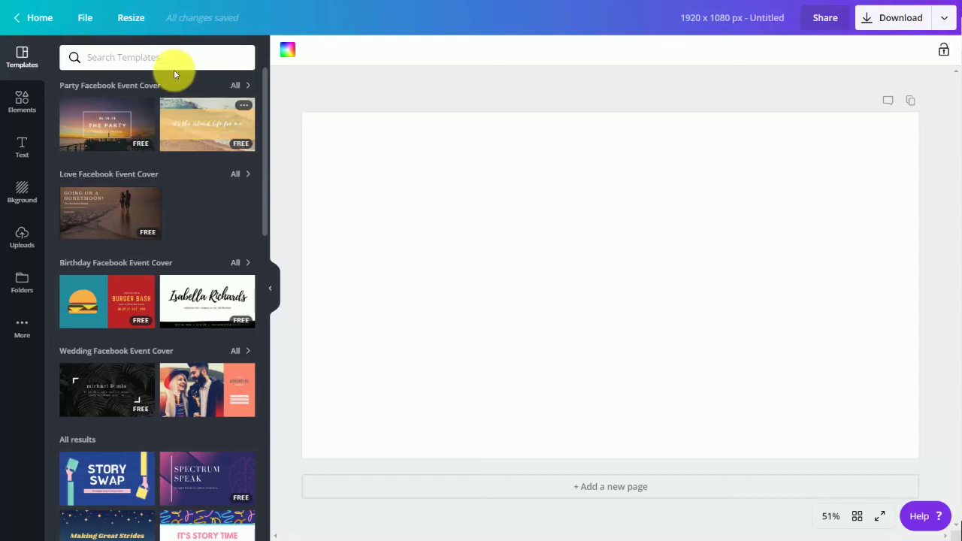
Search the templates for "marketing", apply the Global Biz Summit template, and change its background to the green brand color.
{"action": "left_click", "coordinate": [104, 58]}
{"action": "type", "text": "marketing"}
{"action": "key", "text": "Return"}
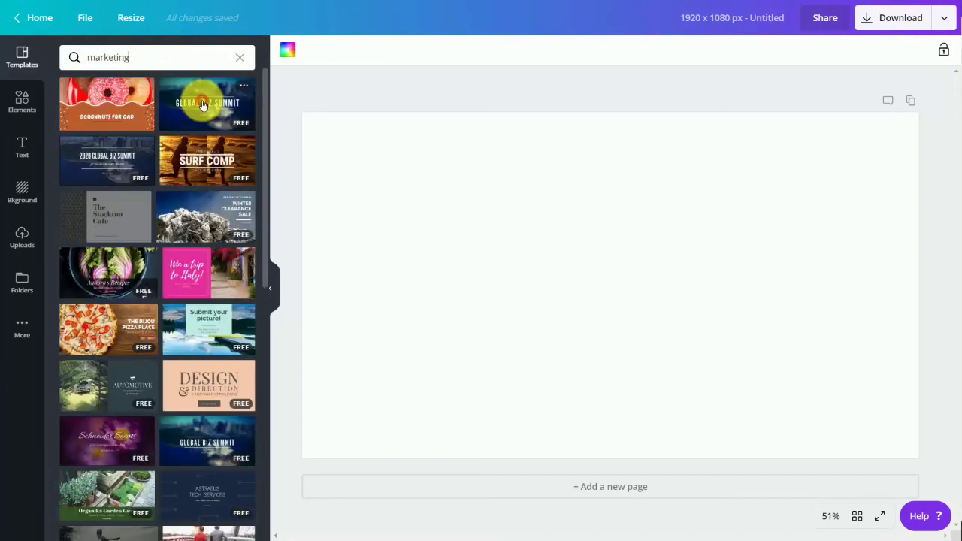
{"action": "left_click", "coordinate": [202, 105]}
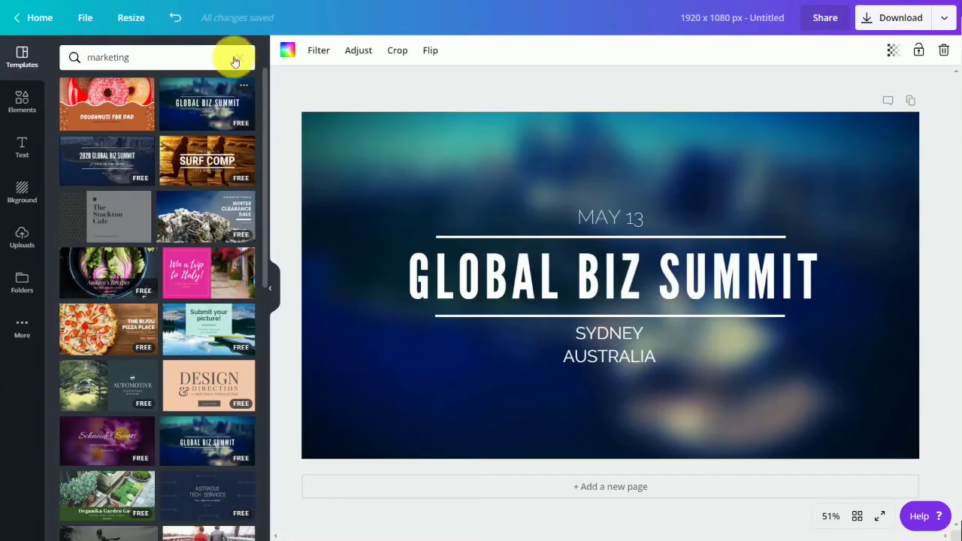
{"action": "left_click", "coordinate": [287, 51]}
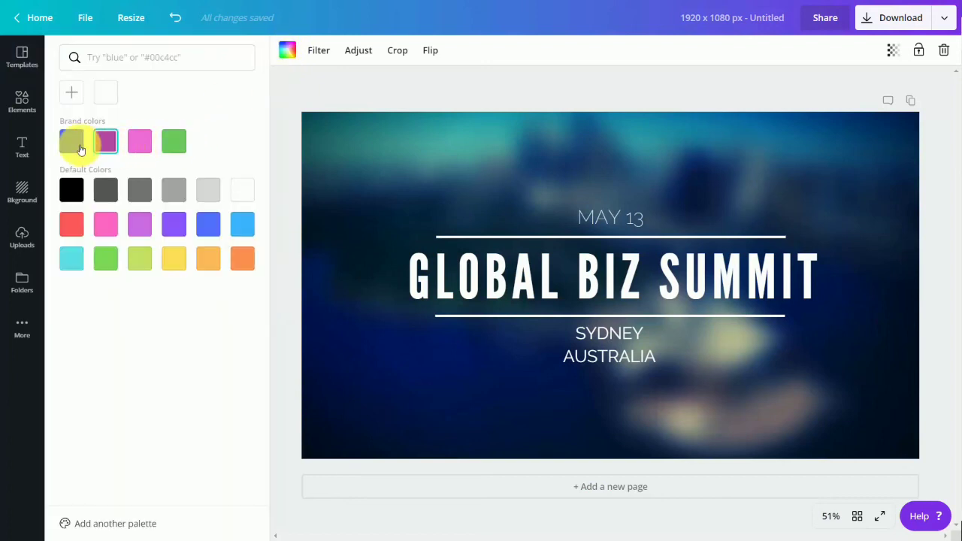
{"action": "left_click", "coordinate": [174, 140]}
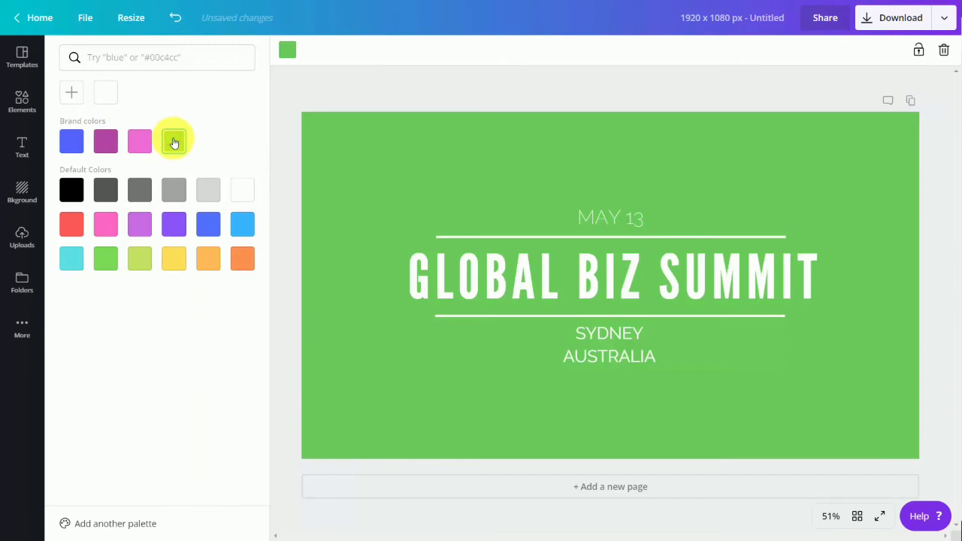
Add the QR code from the Logos folder to the event cover and place it small in the design's upper-left corner.
{"action": "left_click", "coordinate": [22, 100]}
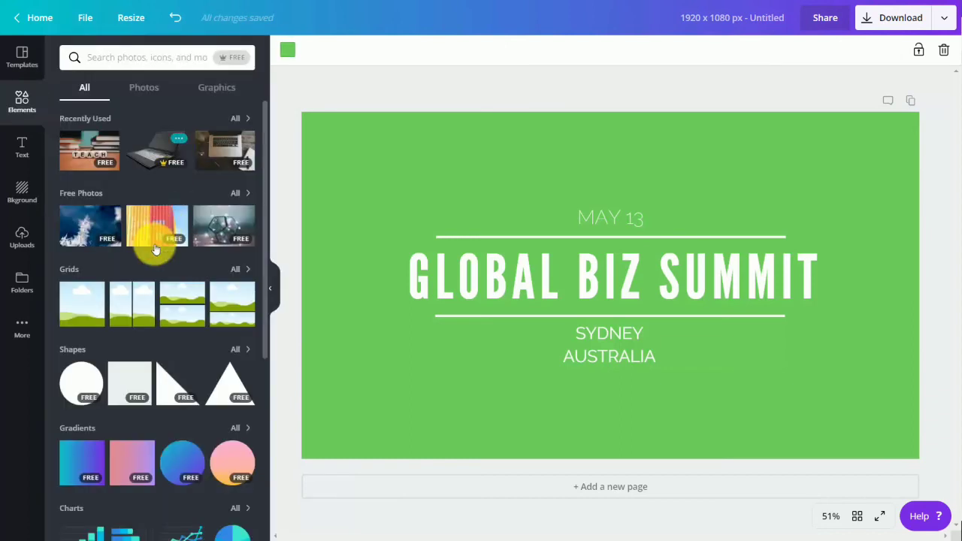
{"action": "left_click", "coordinate": [22, 284]}
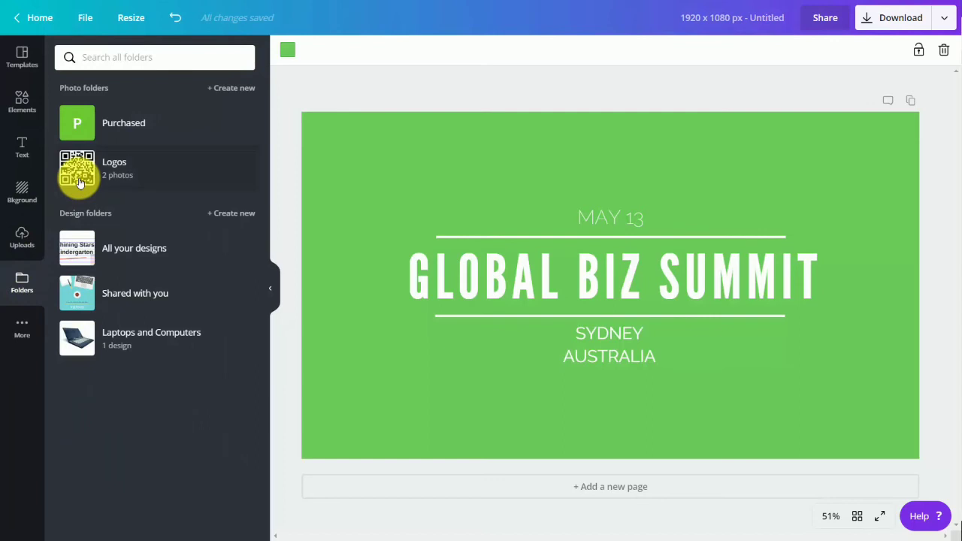
{"action": "left_click", "coordinate": [80, 180]}
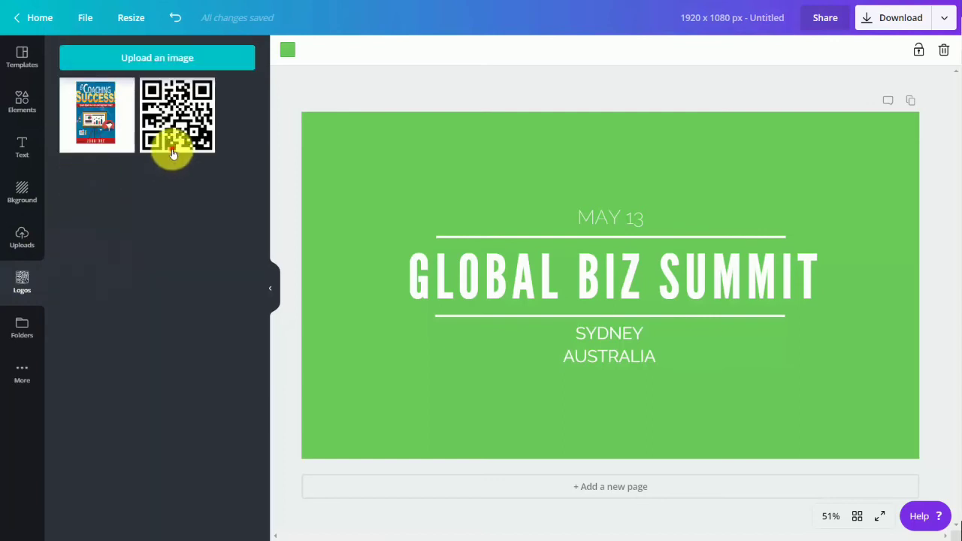
{"action": "left_click", "coordinate": [172, 152]}
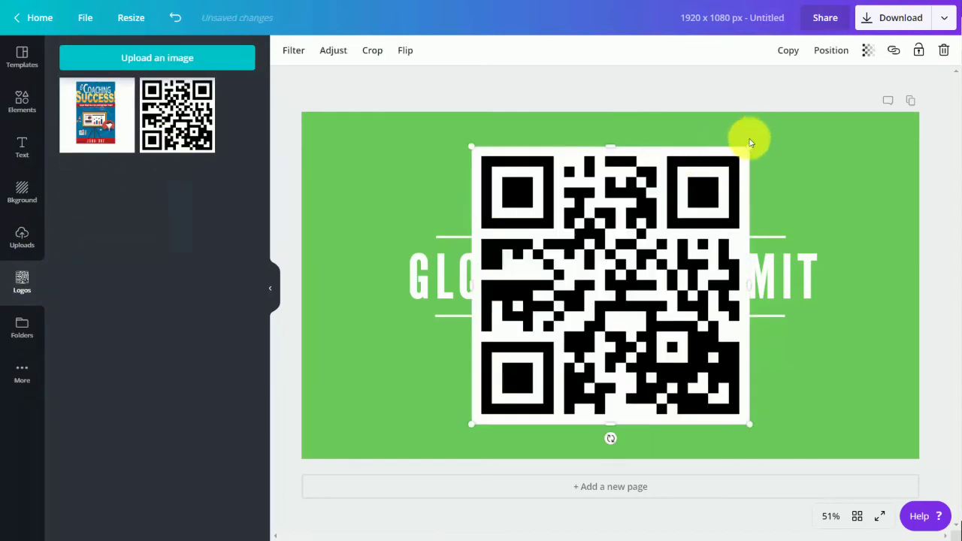
{"action": "left_click_drag", "start_coordinate": [711, 183], "coordinate": [375, 127]}
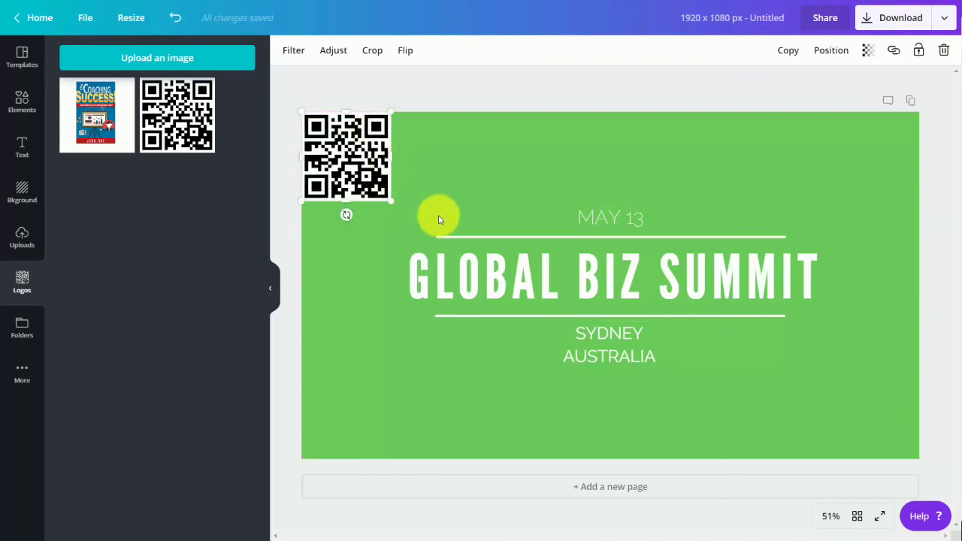
Change the whole "GLOBAL BIZ SUMMIT" heading to the Aleo brand font.
{"action": "double_click", "coordinate": [496, 266]}
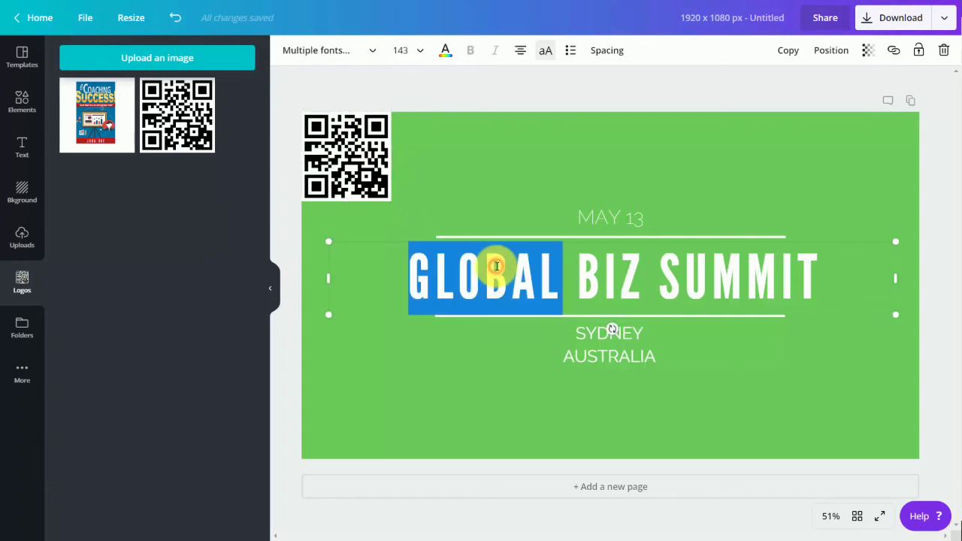
{"action": "triple_click", "coordinate": [496, 266]}
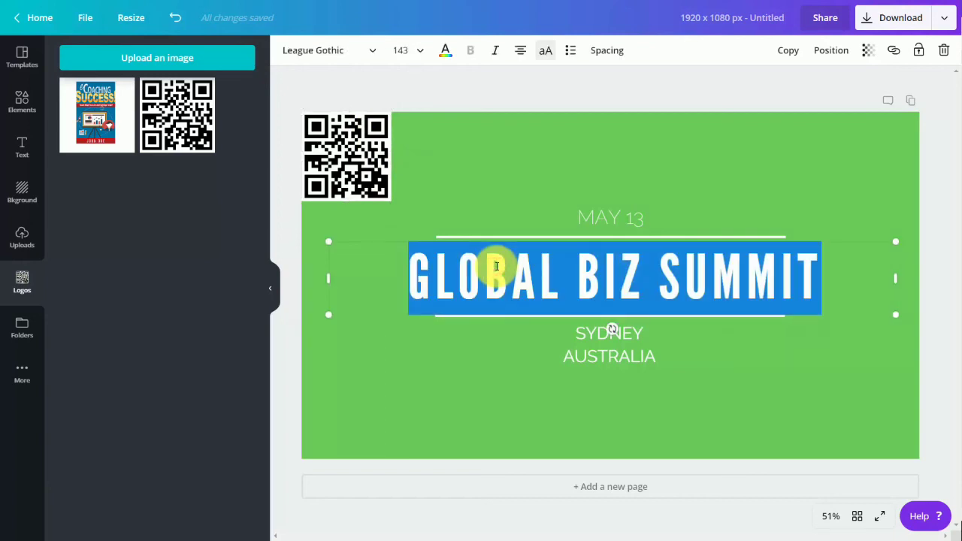
{"action": "left_click", "coordinate": [369, 49]}
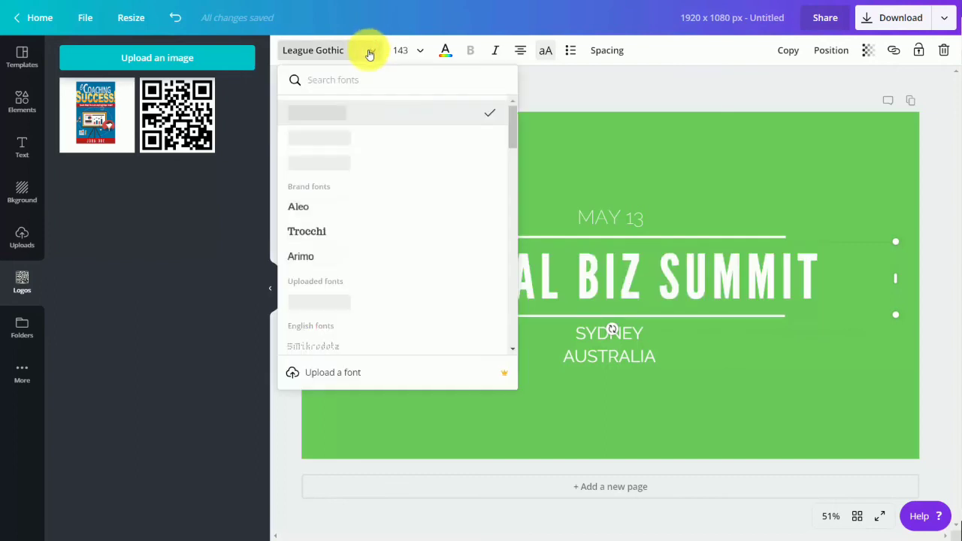
{"action": "left_click", "coordinate": [299, 210]}
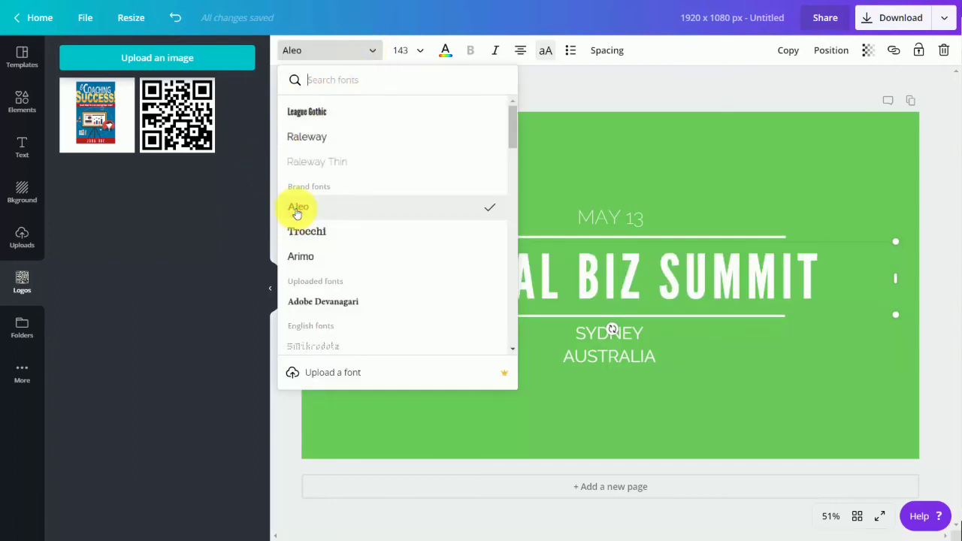
{"action": "left_click", "coordinate": [350, 259]}
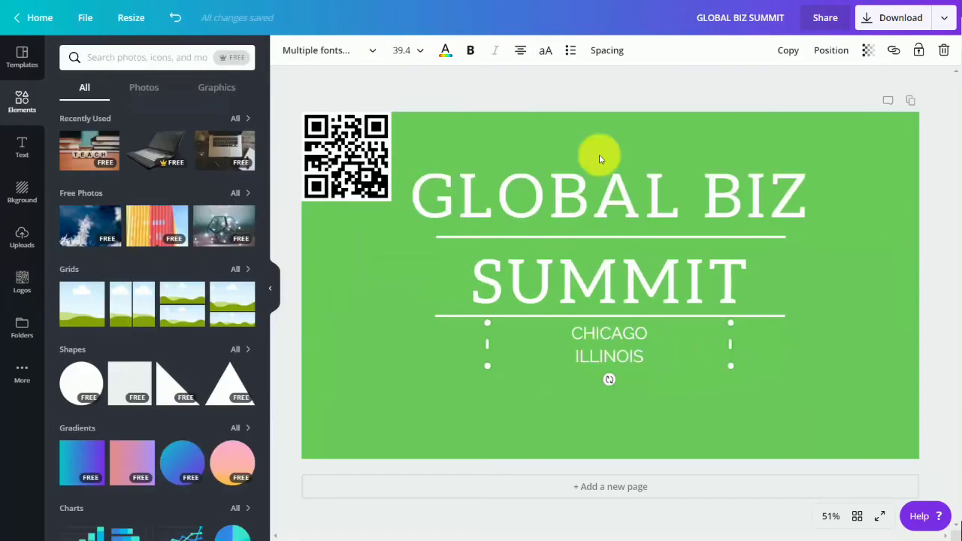
Add the recently used laptop image, shrink it into the lower-right corner of the design, and flip it horizontally.
{"action": "left_click", "coordinate": [158, 161]}
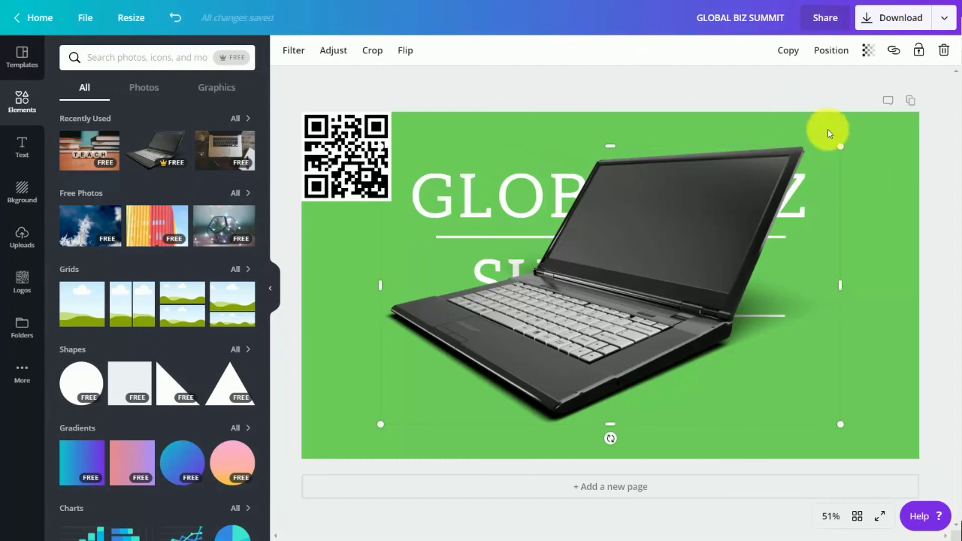
{"action": "left_click_drag", "start_coordinate": [840, 145], "coordinate": [574, 305]}
{"action": "left_click_drag", "start_coordinate": [520, 359], "coordinate": [848, 380]}
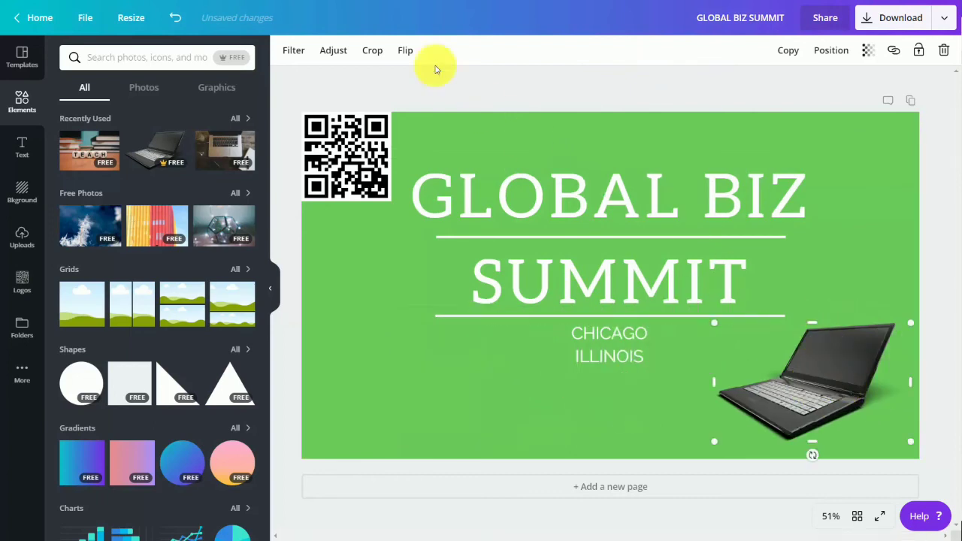
{"action": "left_click", "coordinate": [403, 50]}
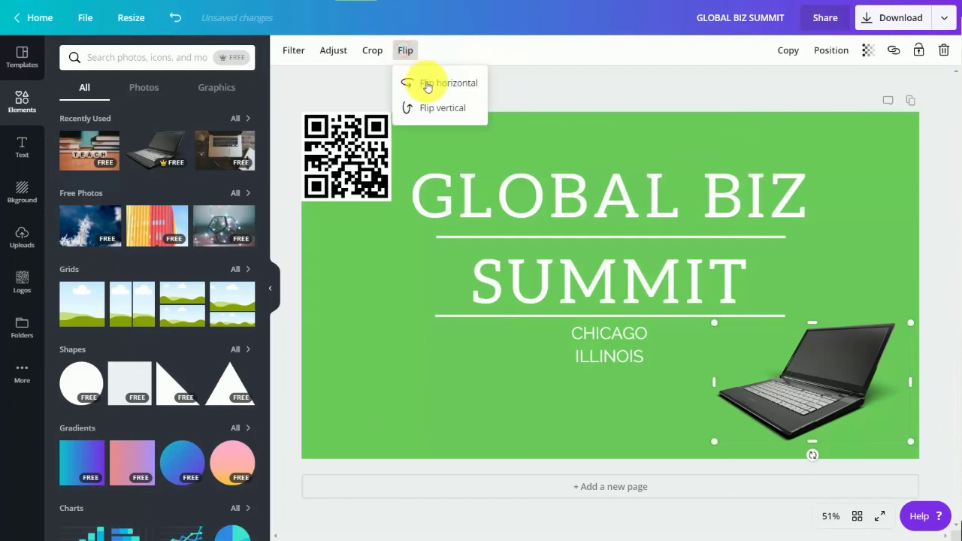
{"action": "left_click", "coordinate": [429, 83]}
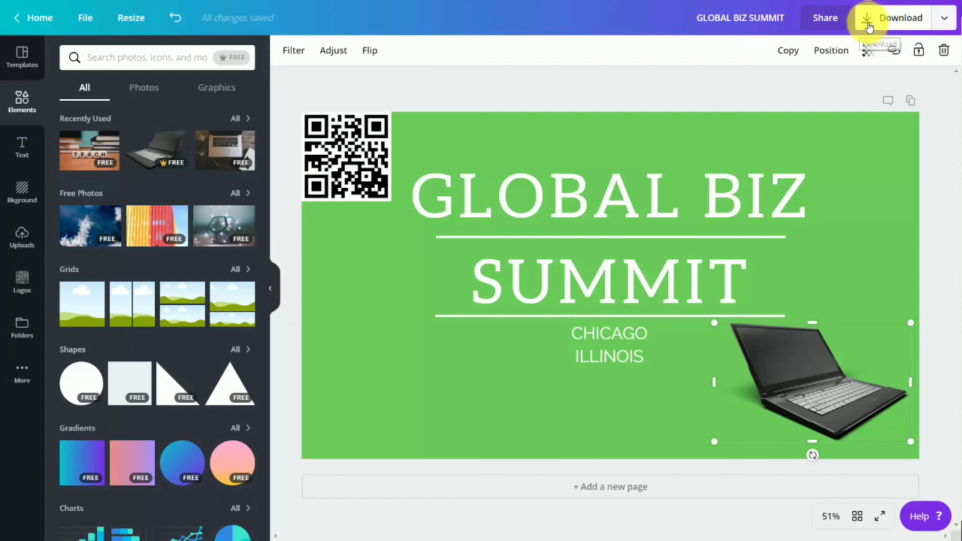
Download the event cover as a PNG and save it as GLOBAL BIZ SUMMIT.png in the images downloaded folder.
{"action": "left_click", "coordinate": [868, 25]}
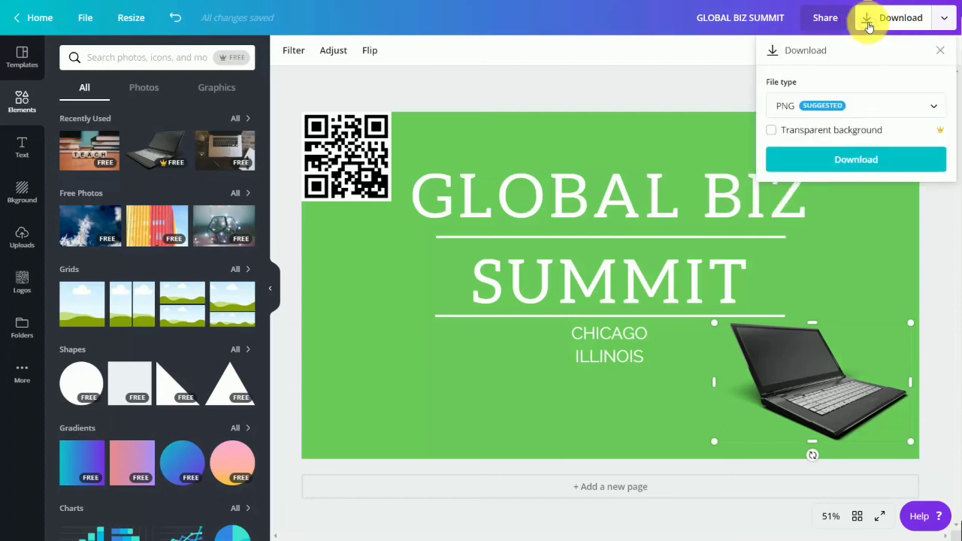
{"action": "left_click", "coordinate": [864, 102]}
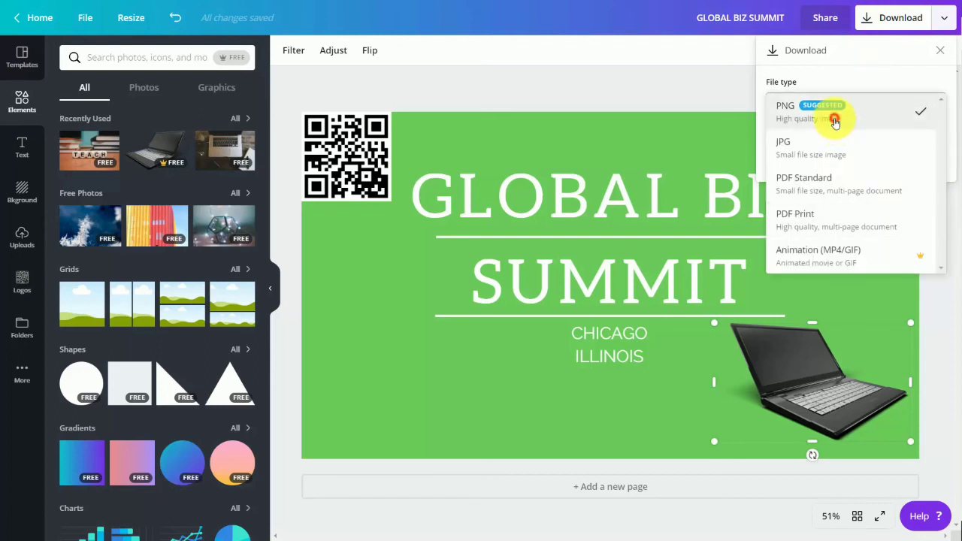
{"action": "left_click", "coordinate": [833, 118]}
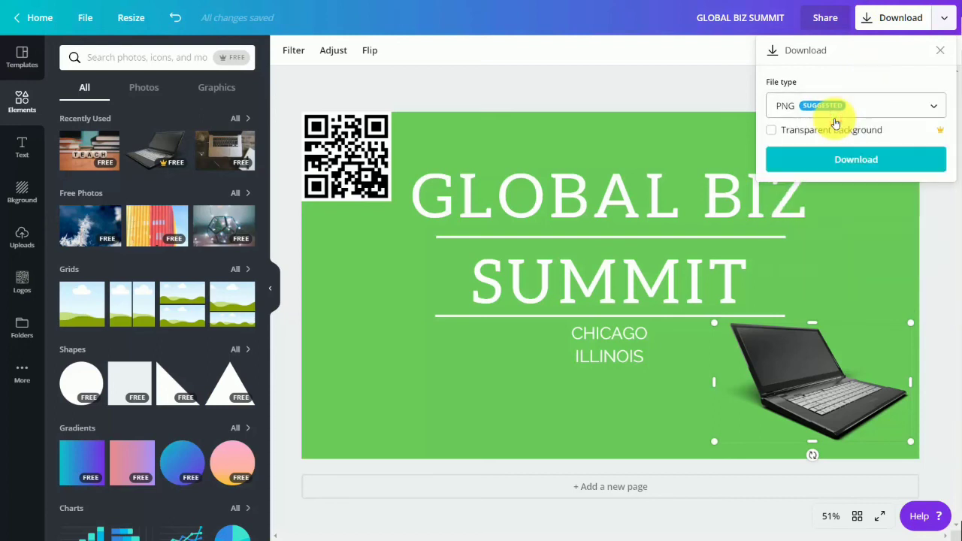
{"action": "left_click", "coordinate": [842, 164]}
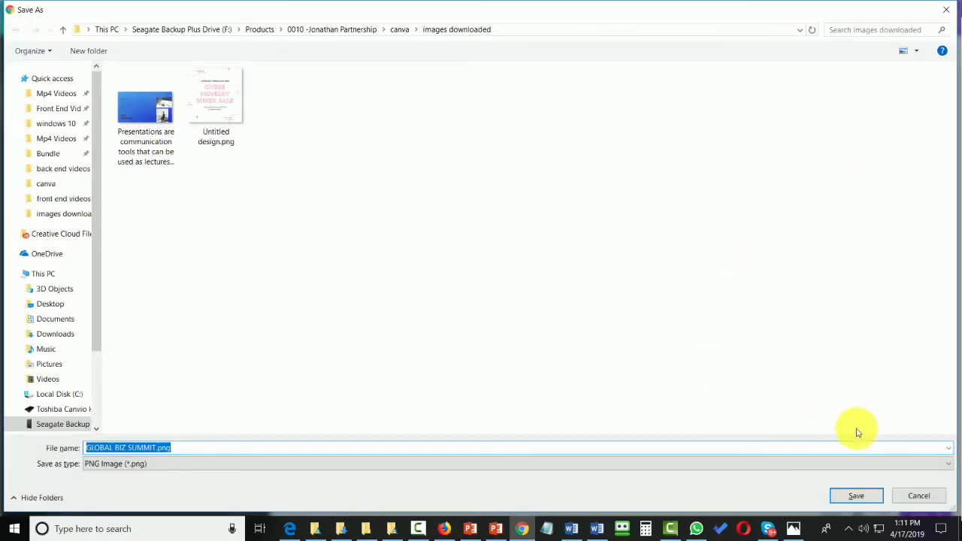
{"action": "left_click", "coordinate": [853, 494]}
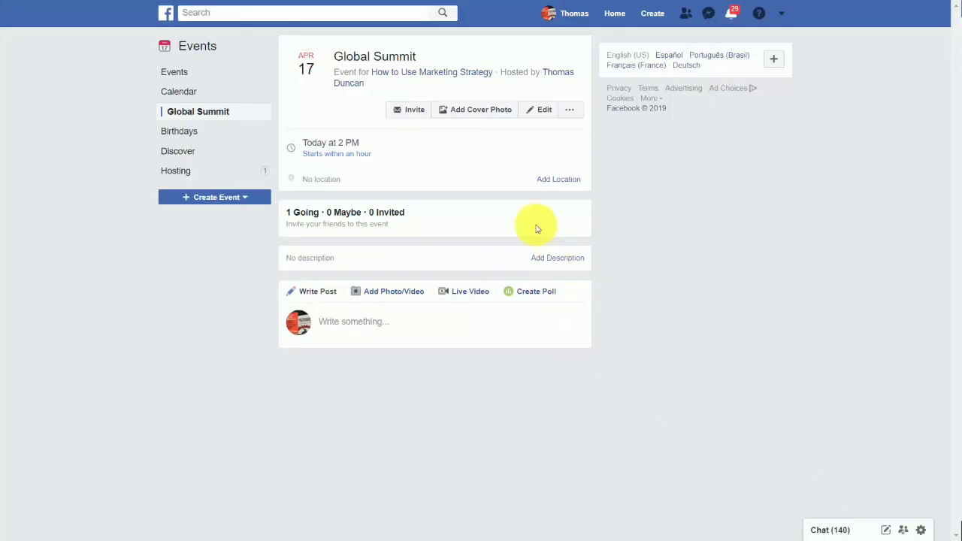
On Facebook, upload the Global Biz Summit image as the Global Summit event's cover photo and save the event.
{"action": "left_click", "coordinate": [476, 114]}
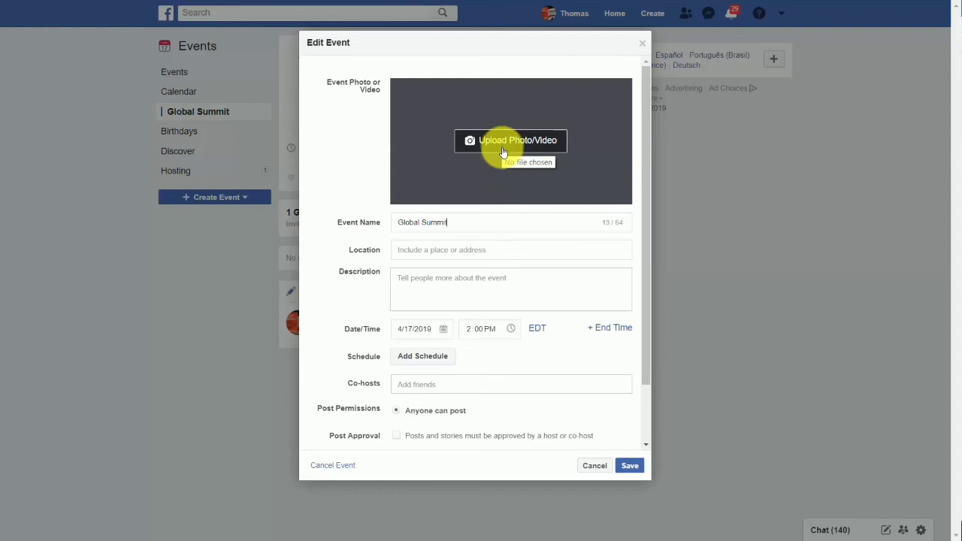
{"action": "left_click", "coordinate": [504, 143]}
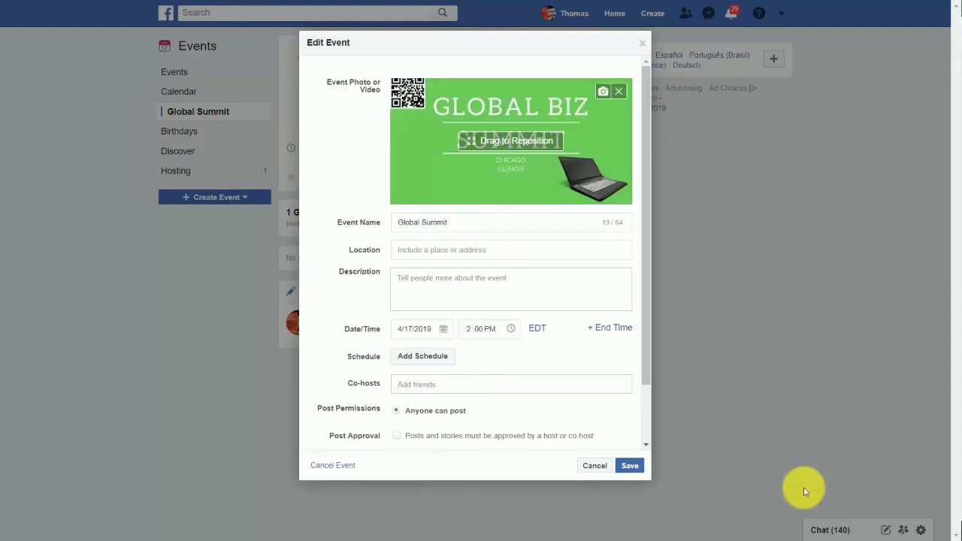
{"action": "left_click", "coordinate": [628, 467]}
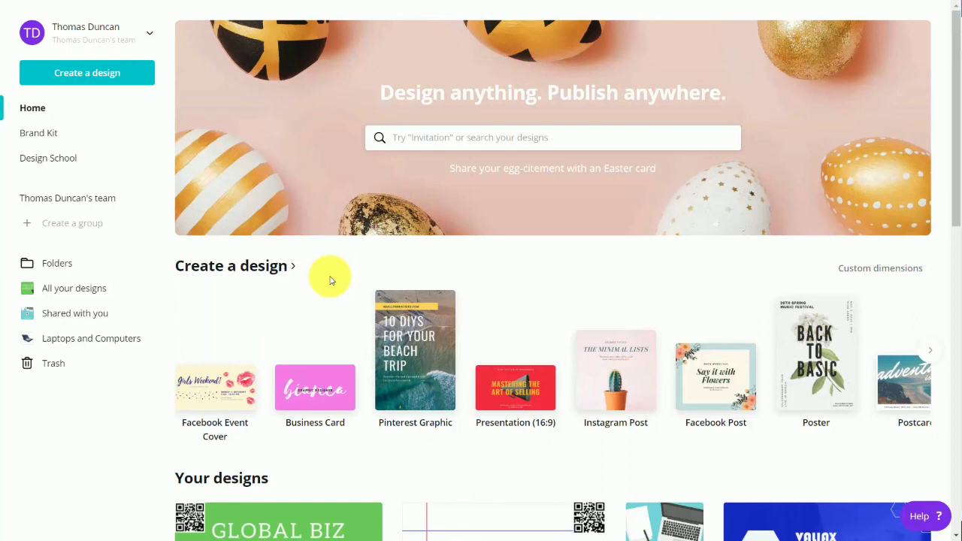
Create a new Instagram Post design in Canva, search the templates for "technology", and apply the Monthly Hackathon template.
{"action": "left_click", "coordinate": [615, 373]}
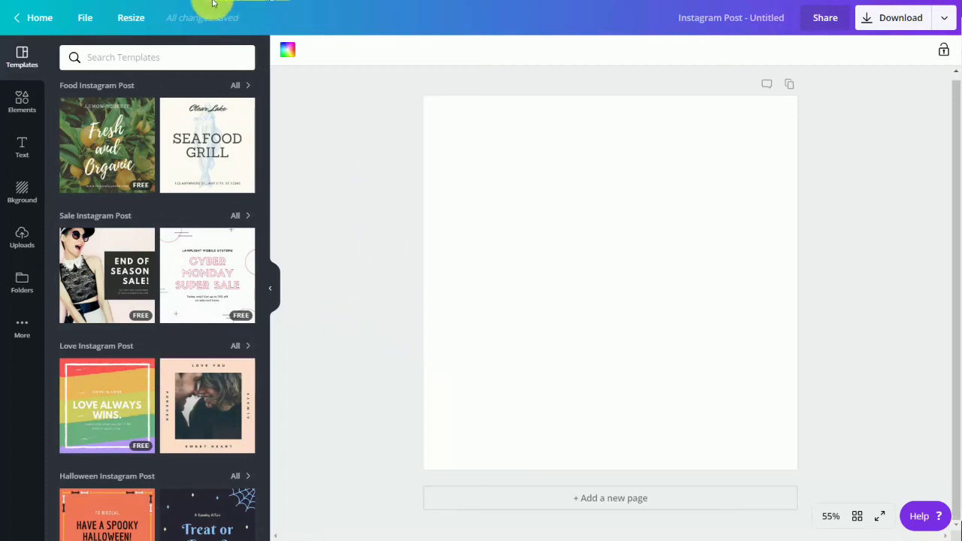
{"action": "left_click", "coordinate": [127, 57]}
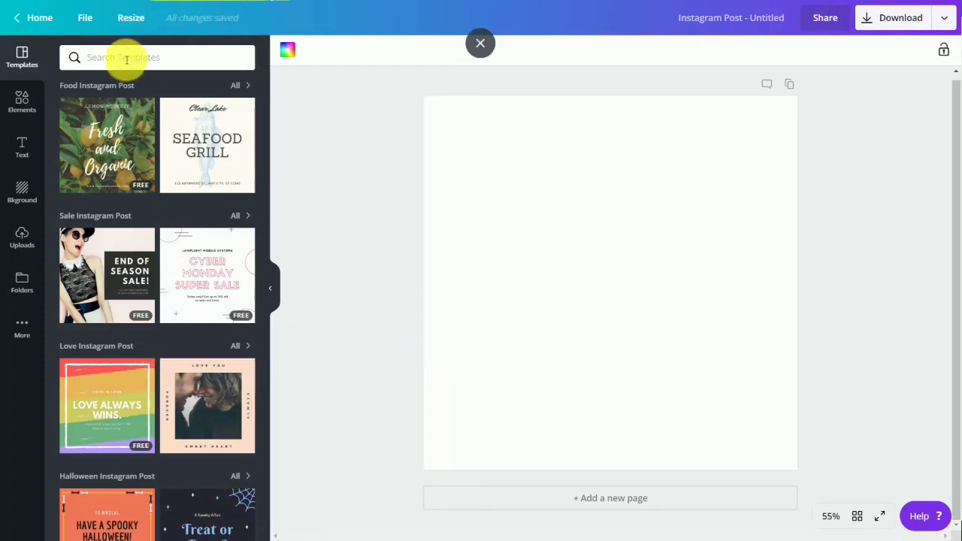
{"action": "type", "text": "technology"}
{"action": "key", "text": "Return"}
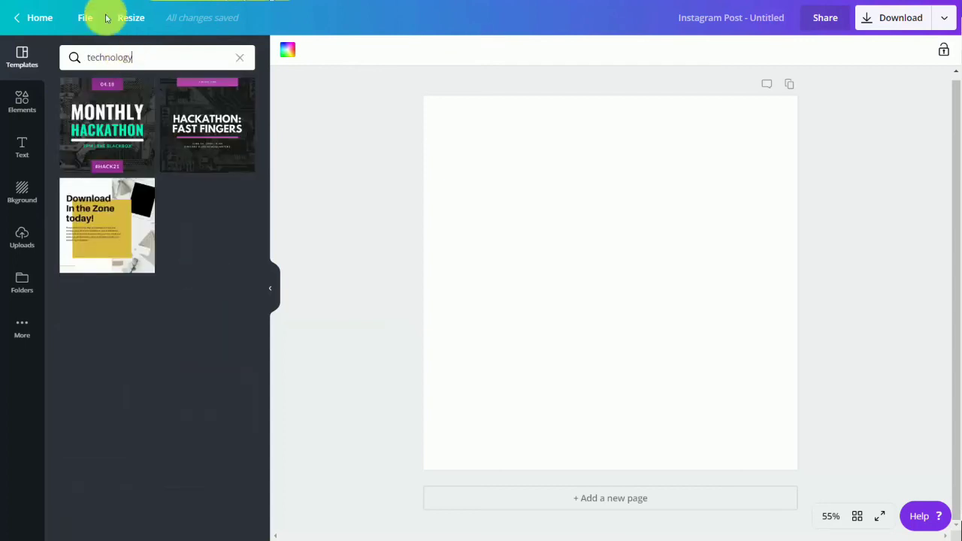
{"action": "left_click", "coordinate": [118, 124]}
Apply the Nordic filter to the circuit-board background image and adjust its tint to 57 and saturation to -91.
{"action": "left_click", "coordinate": [639, 185]}
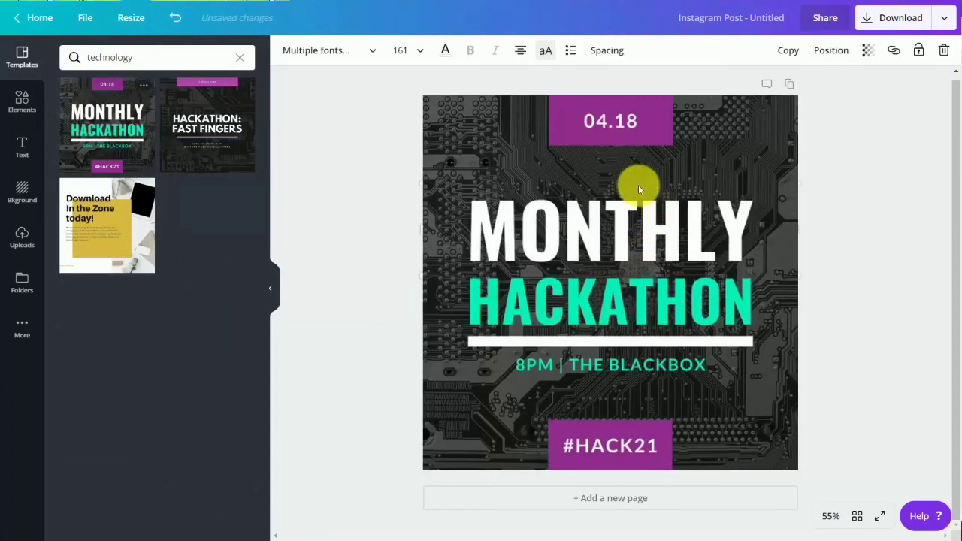
{"action": "double_click", "coordinate": [640, 184]}
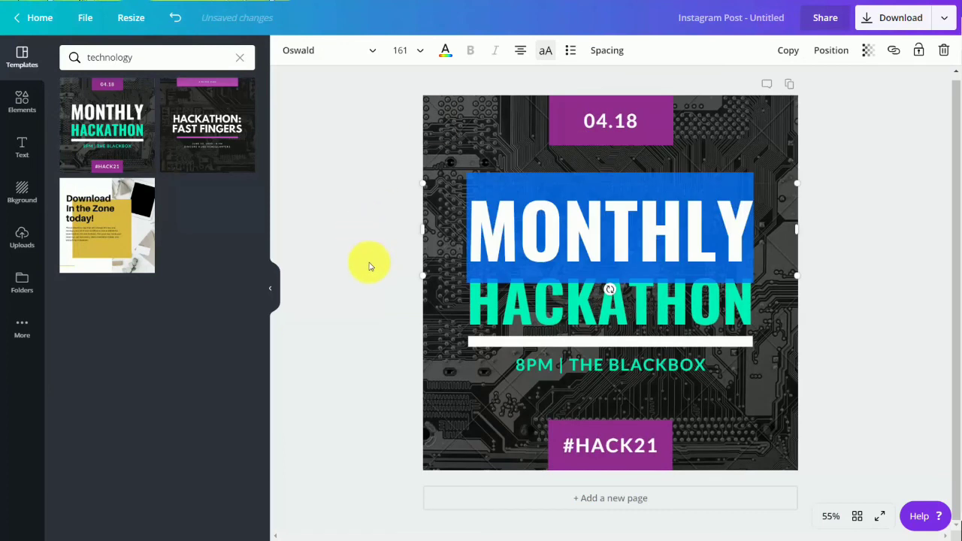
{"action": "left_click", "coordinate": [426, 335]}
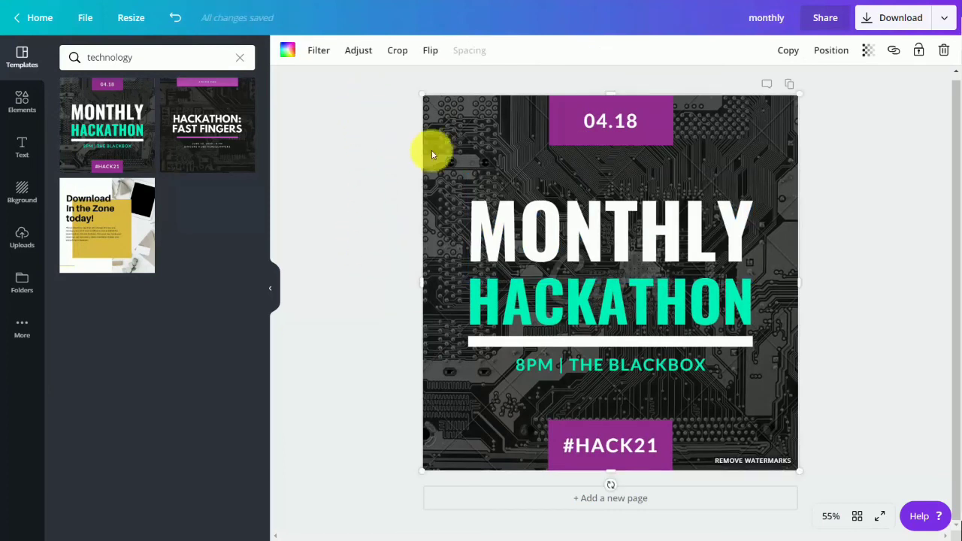
{"action": "left_click", "coordinate": [319, 54]}
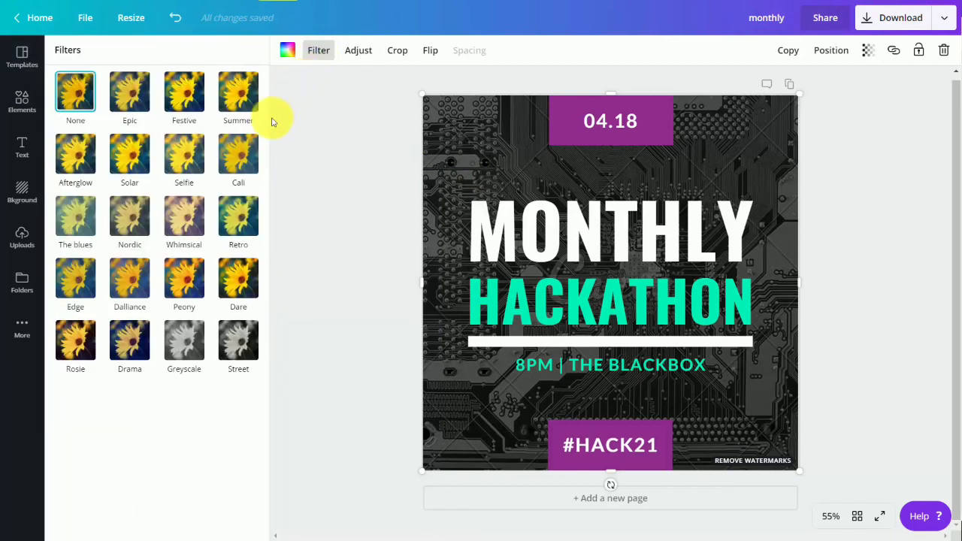
{"action": "left_click", "coordinate": [123, 219]}
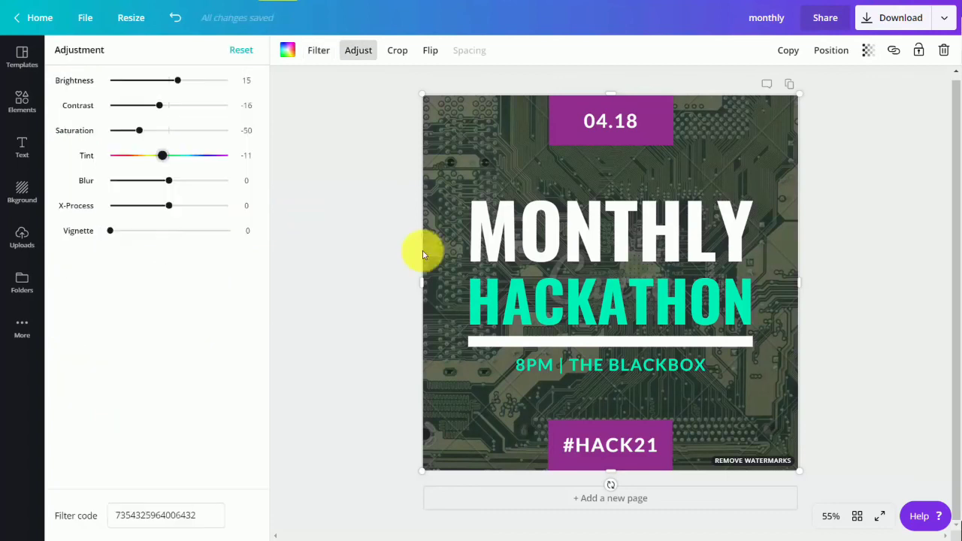
{"action": "left_click_drag", "start_coordinate": [162, 158], "coordinate": [195, 156]}
{"action": "left_click_drag", "start_coordinate": [139, 130], "coordinate": [112, 138]}
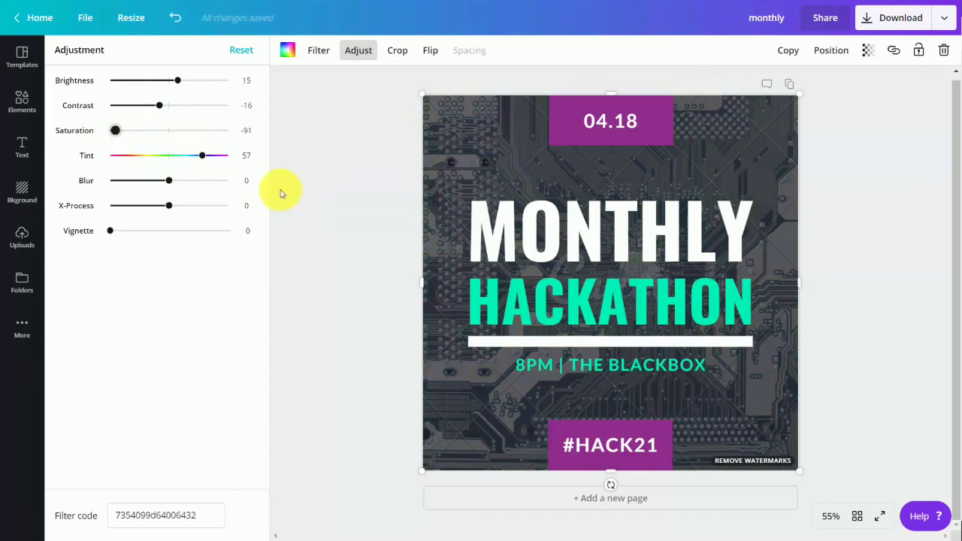
Add the QR code from the Logos folder and shrink it into the design's lower-right area beside the 8PM line.
{"action": "left_click", "coordinate": [21, 284]}
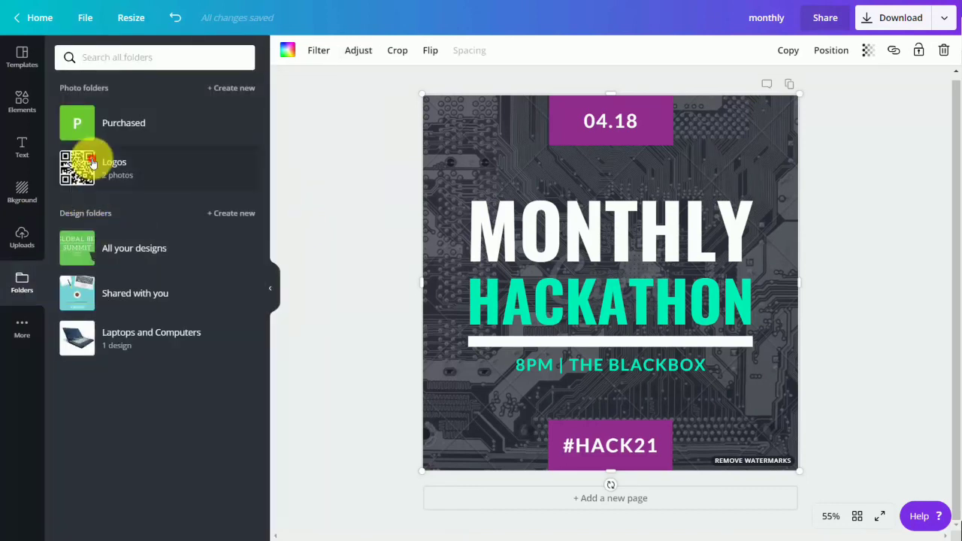
{"action": "left_click", "coordinate": [93, 159]}
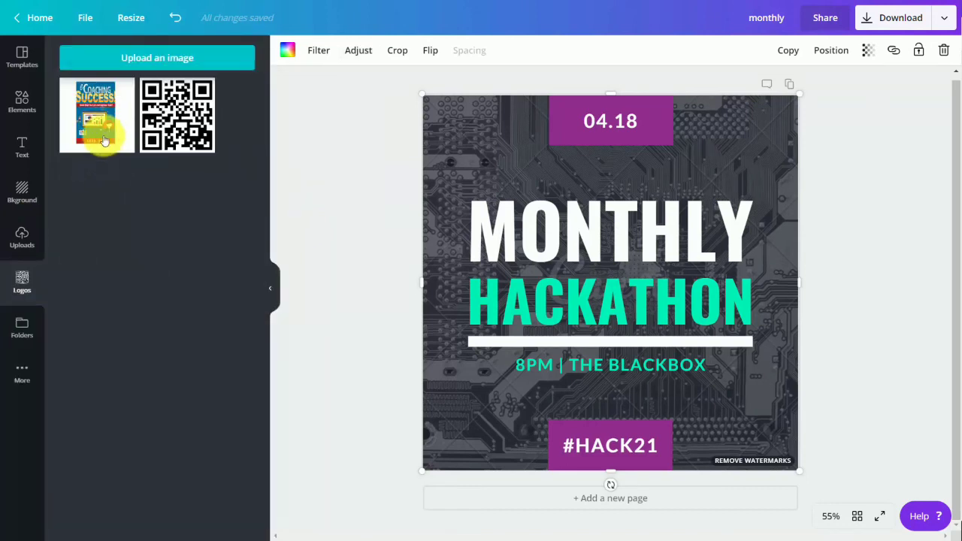
{"action": "left_click", "coordinate": [172, 118]}
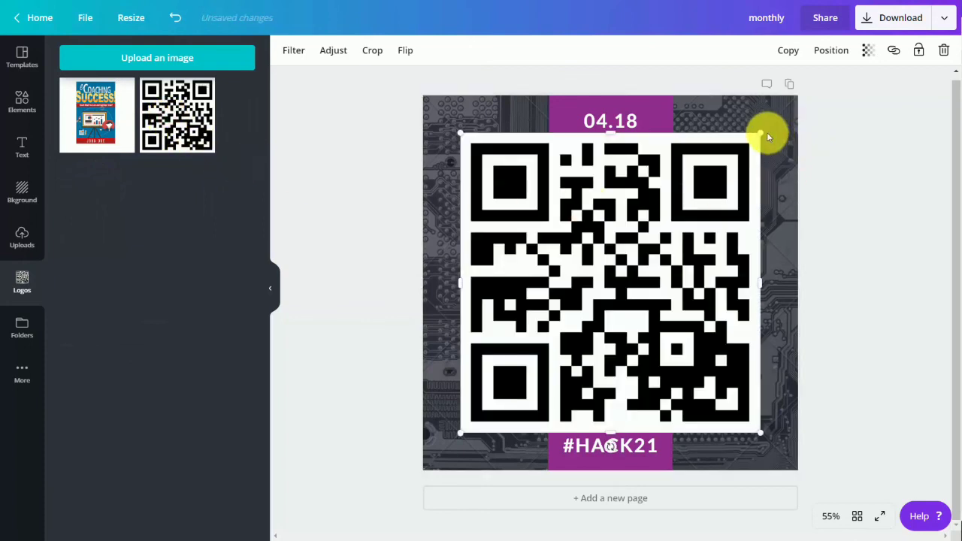
{"action": "left_click_drag", "start_coordinate": [755, 135], "coordinate": [505, 385]}
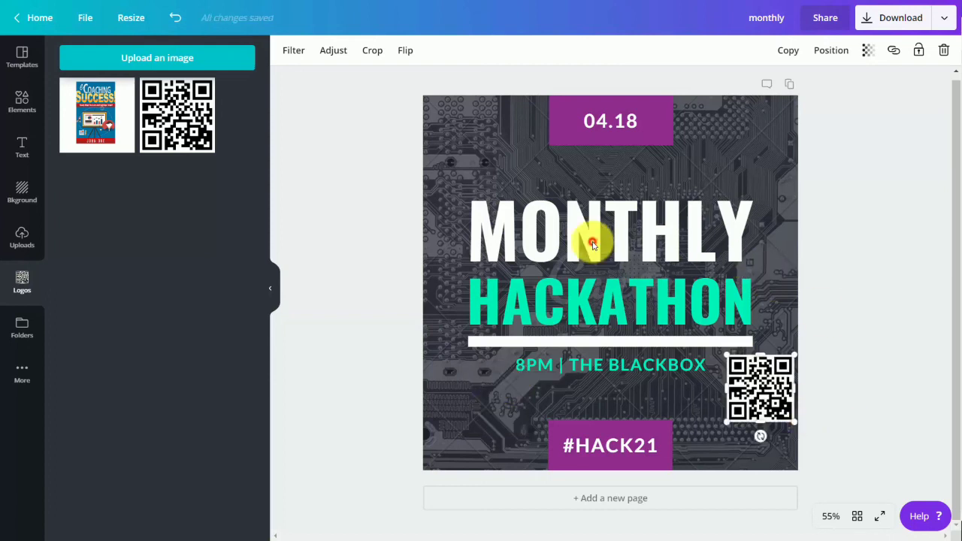
Change the font of the MONTHLY and HACKATHON headings to the brand font Arimo.
{"action": "left_click", "coordinate": [592, 243]}
{"action": "left_click", "coordinate": [593, 245]}
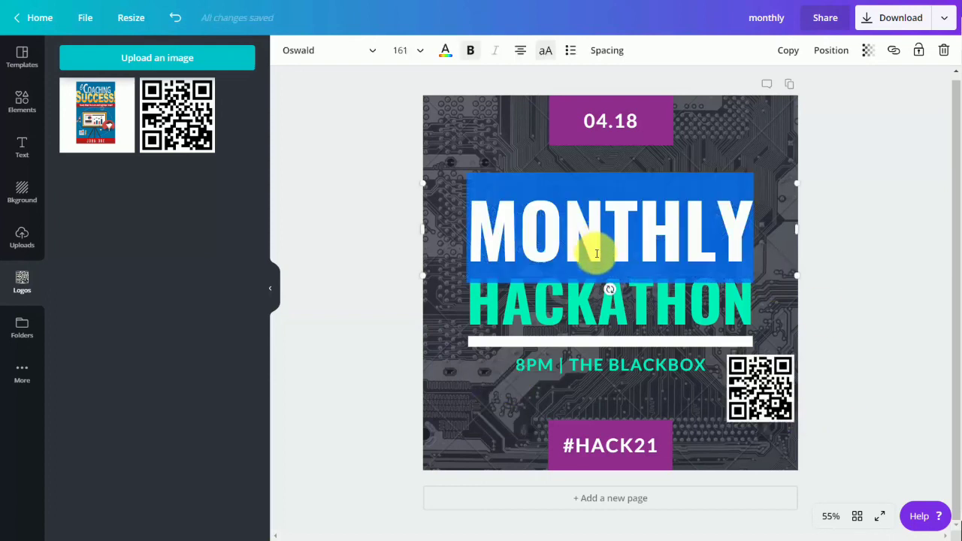
{"action": "left_click", "coordinate": [365, 50]}
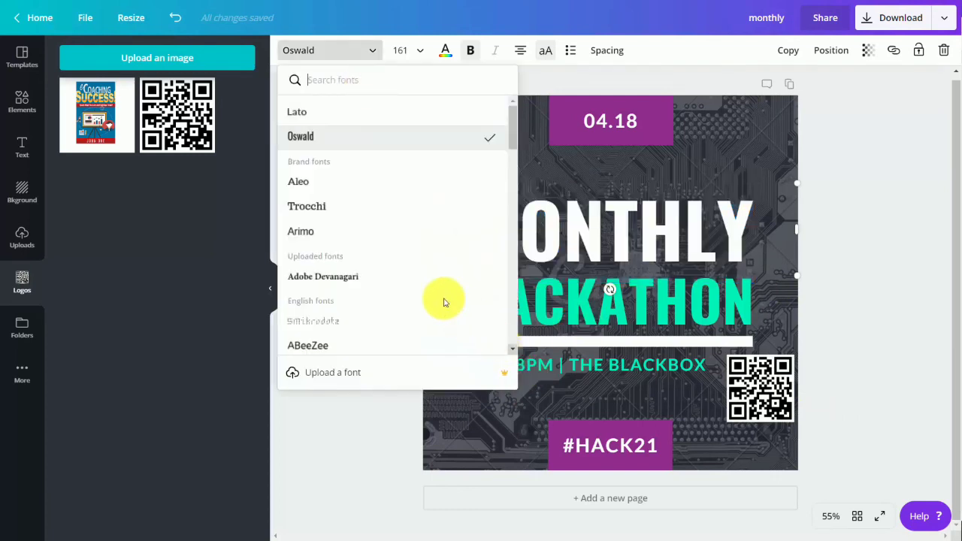
{"action": "left_click", "coordinate": [316, 234]}
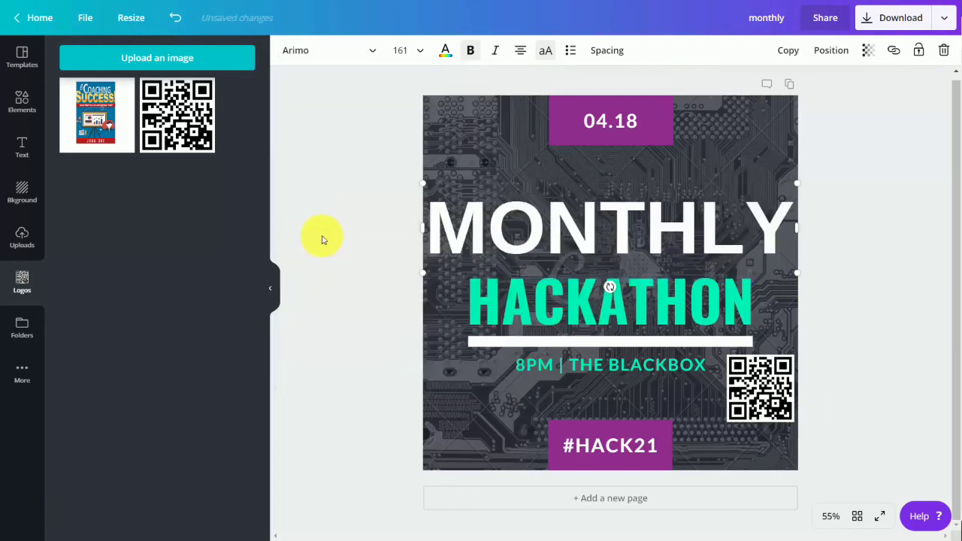
{"action": "double_click", "coordinate": [575, 326]}
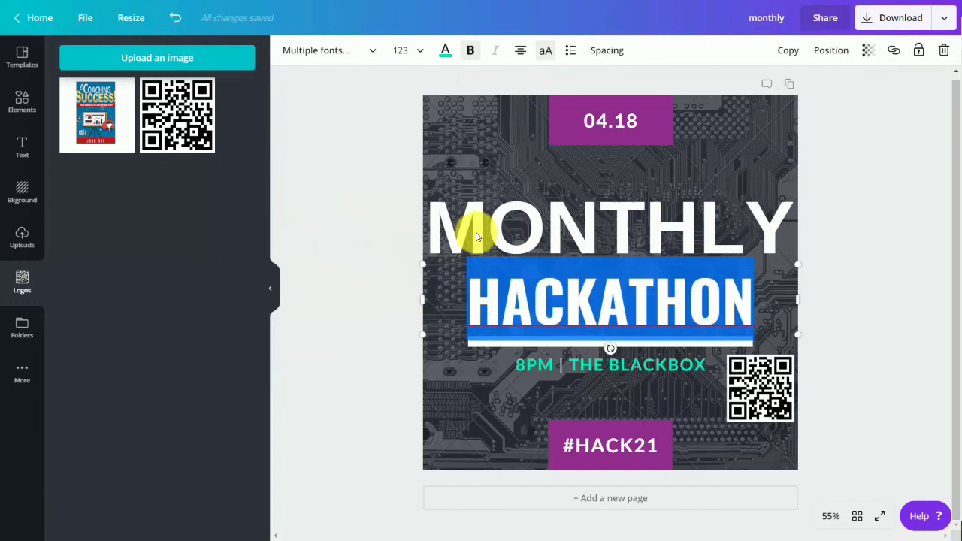
{"action": "left_click", "coordinate": [373, 52]}
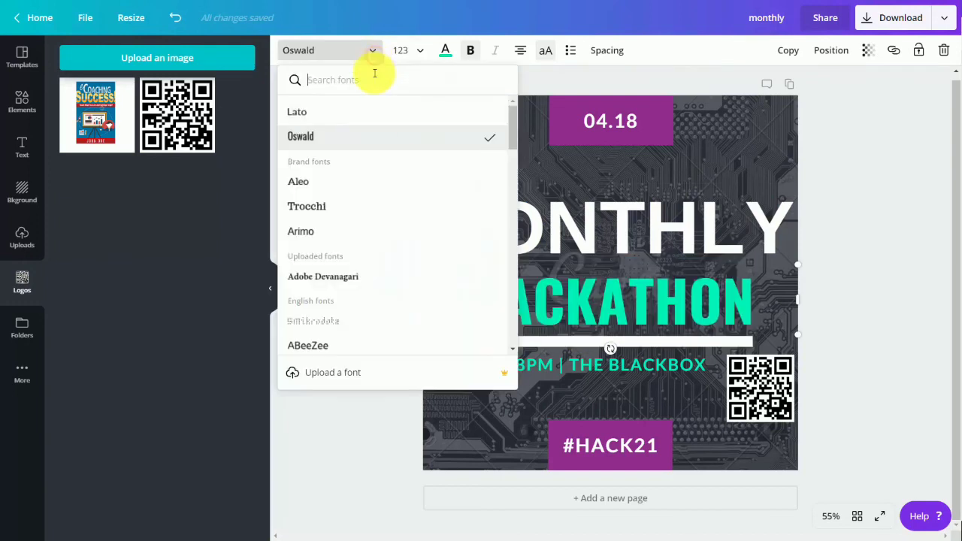
{"action": "left_click", "coordinate": [330, 230]}
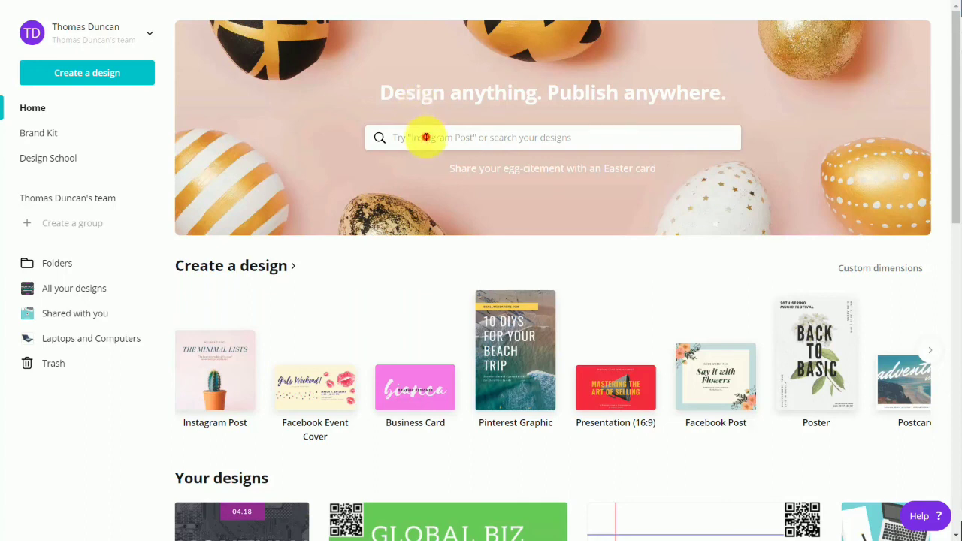
Search the design types for "you" and create a new YouTube Thumbnail design.
{"action": "left_click", "coordinate": [425, 137]}
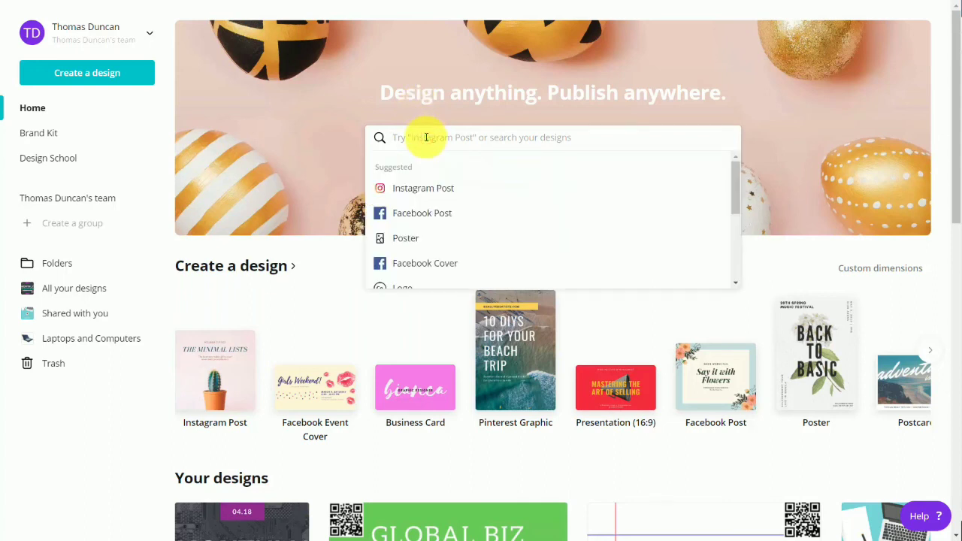
{"action": "type", "text": "you"}
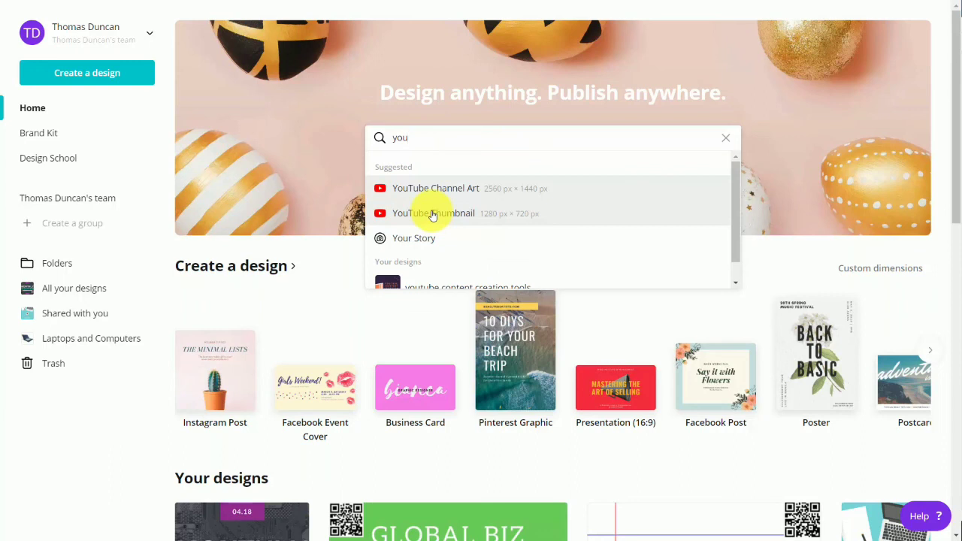
{"action": "left_click", "coordinate": [433, 214]}
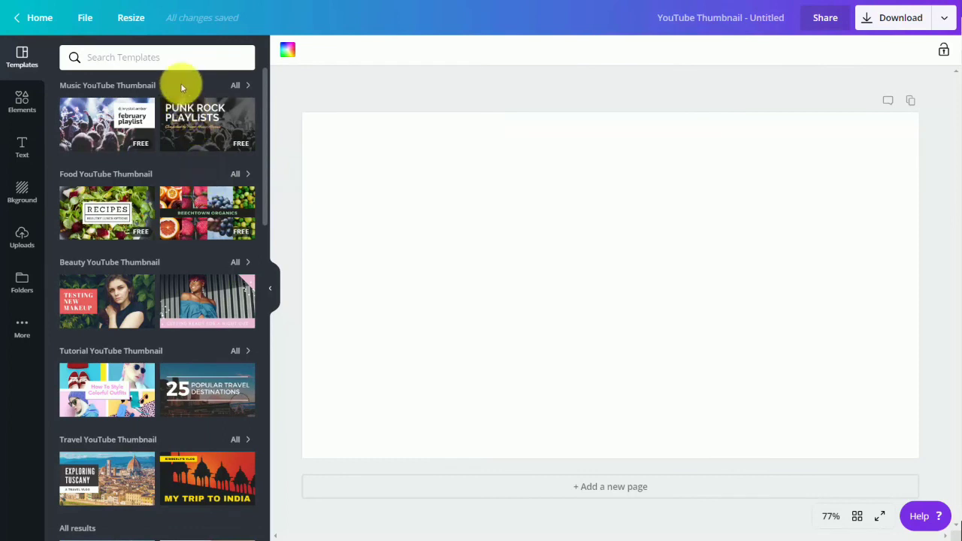
Search the thumbnail templates for "video" and apply the Social Media Revolution template.
{"action": "left_click", "coordinate": [160, 60]}
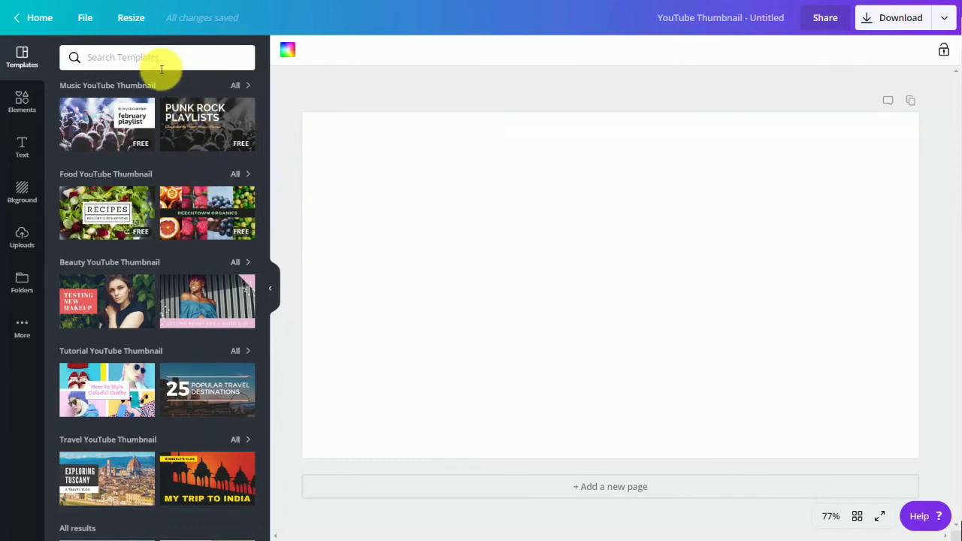
{"action": "type", "text": "video"}
{"action": "key", "text": "Return"}
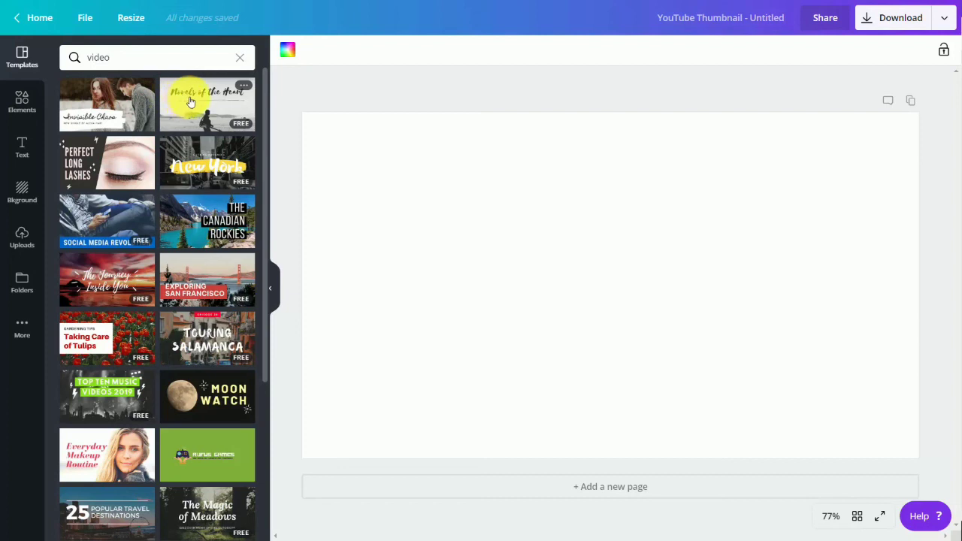
{"action": "left_click", "coordinate": [102, 224]}
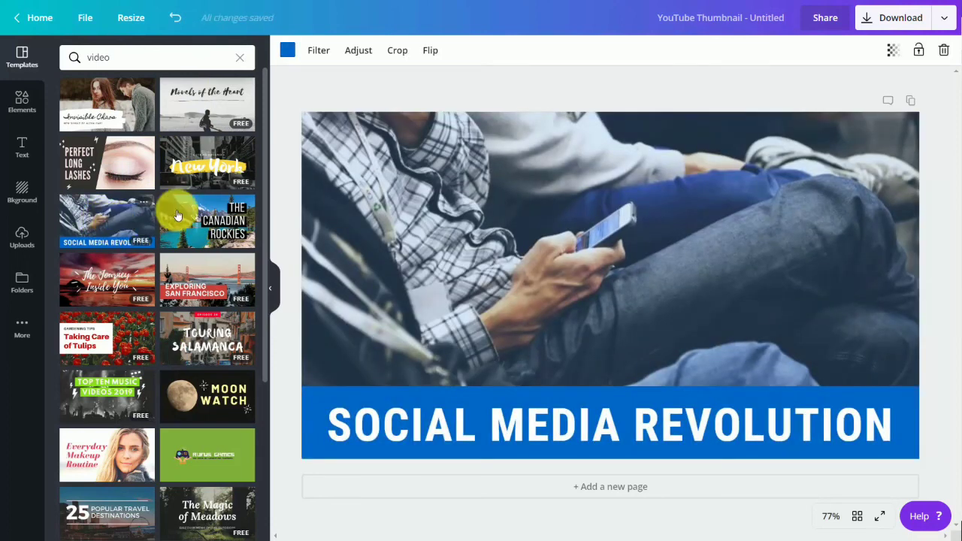
Recolor the template's background photo with the purple brand color.
{"action": "left_click", "coordinate": [288, 50]}
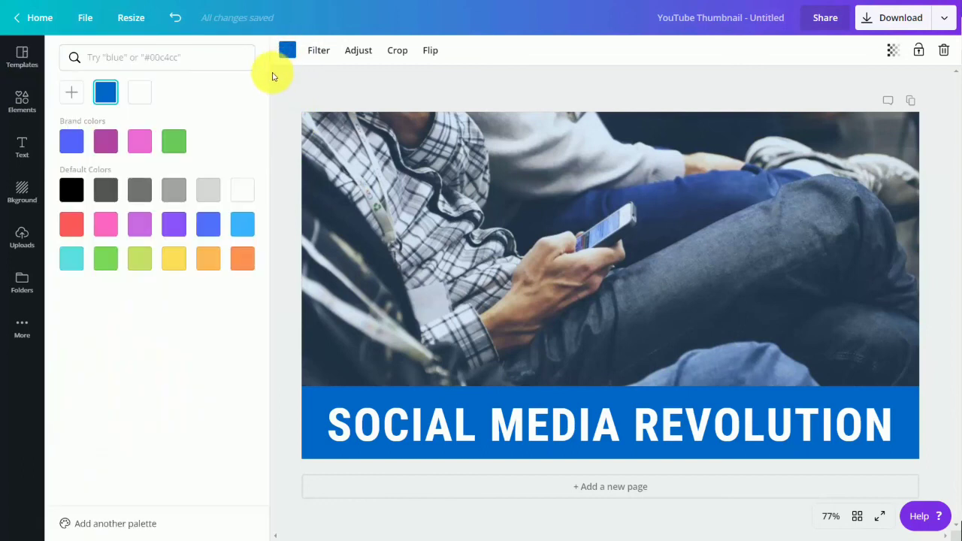
{"action": "left_click", "coordinate": [104, 144]}
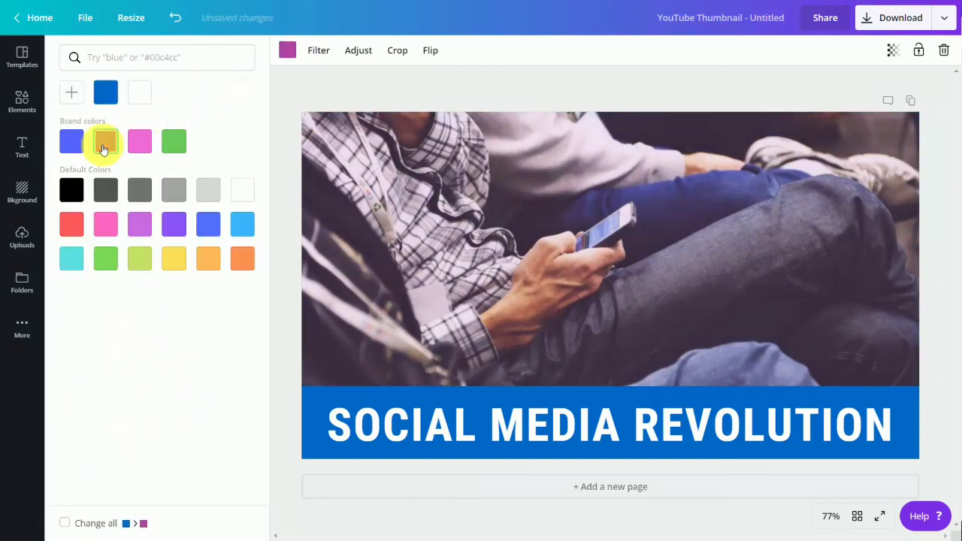
{"action": "left_click", "coordinate": [337, 184]}
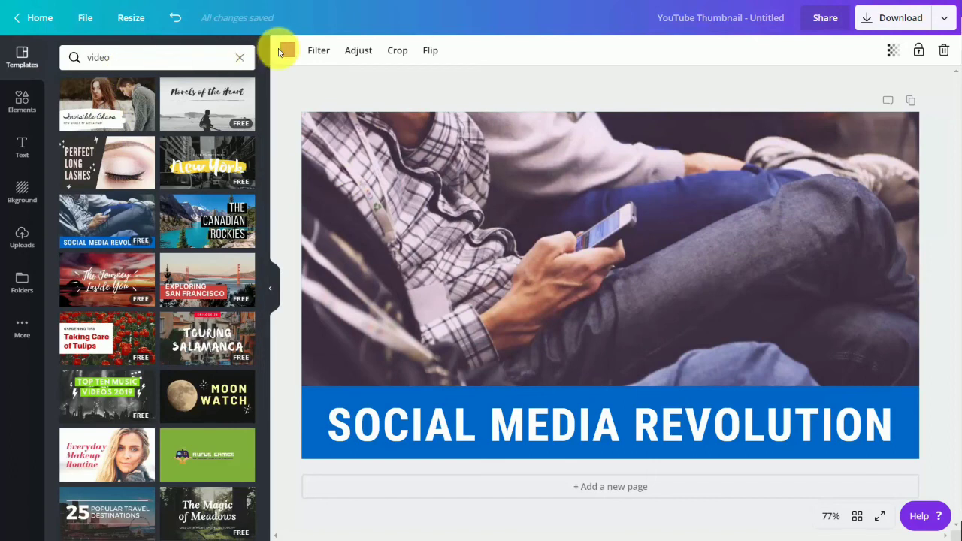
Apply the Whimsical filter to the photo at intensity 25 and adjust brightness to -28, contrast to 48 and saturation to -48.
{"action": "left_click", "coordinate": [314, 50]}
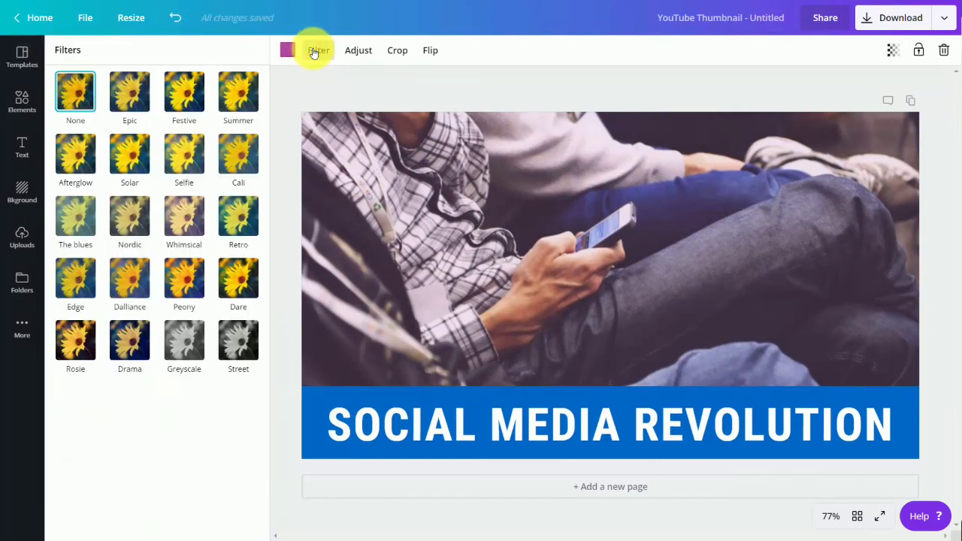
{"action": "left_click", "coordinate": [185, 219]}
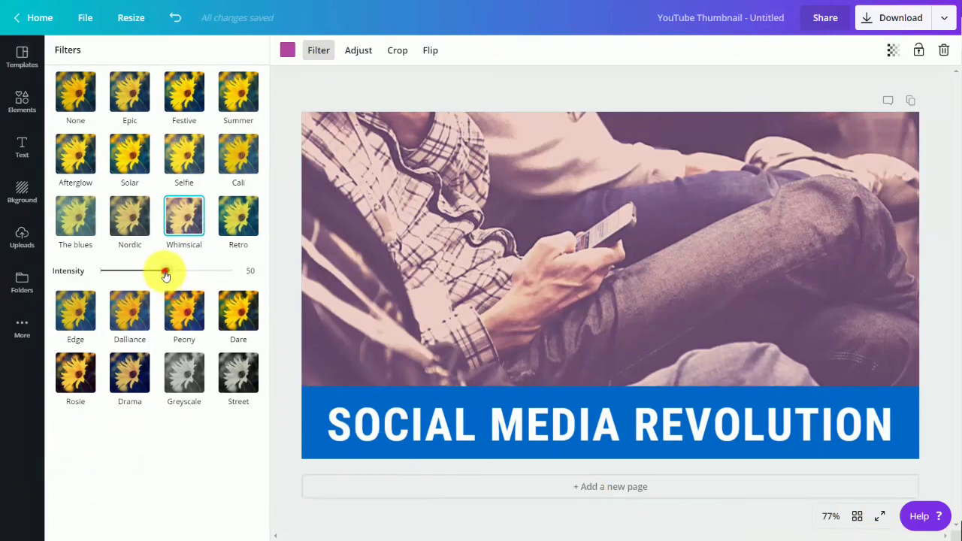
{"action": "left_click_drag", "start_coordinate": [168, 269], "coordinate": [133, 278]}
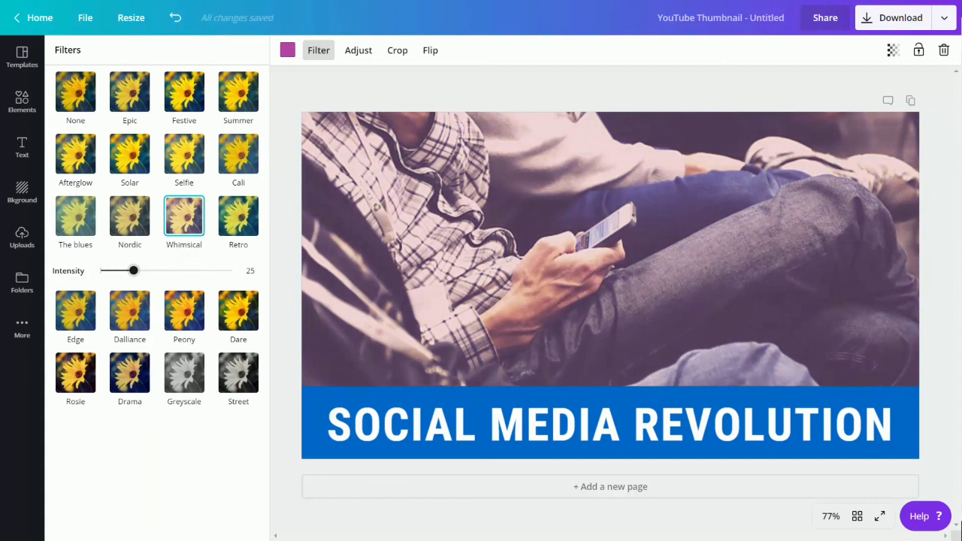
{"action": "left_click", "coordinate": [367, 50]}
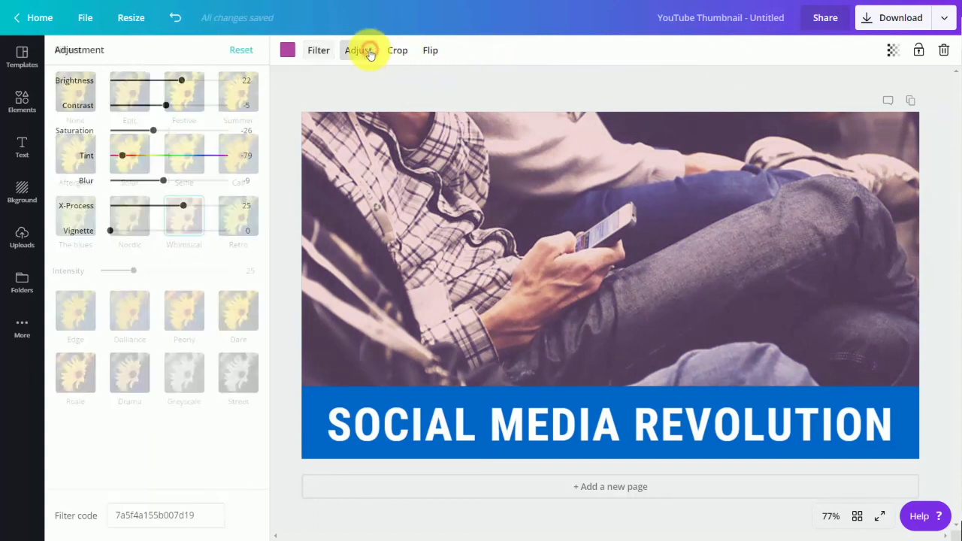
{"action": "left_click_drag", "start_coordinate": [154, 130], "coordinate": [152, 83]}
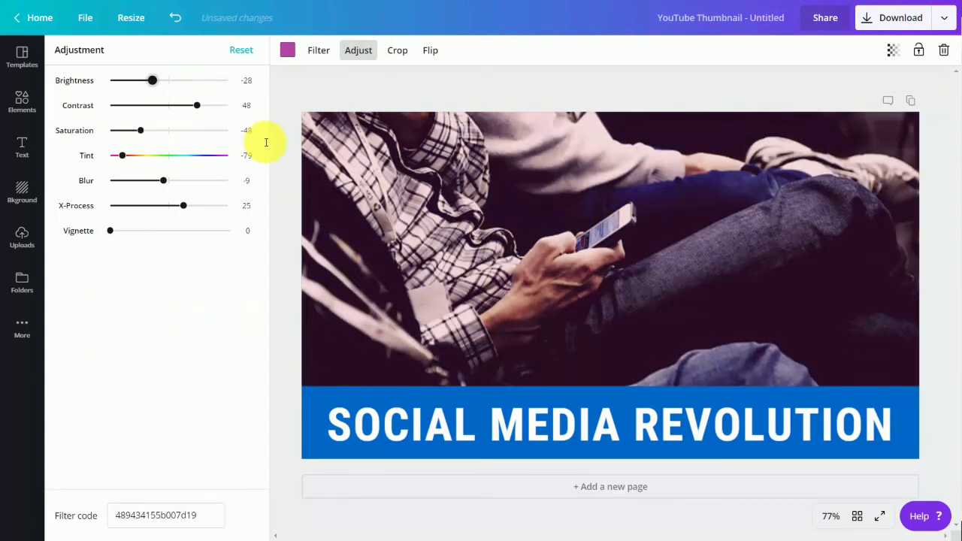
Try flipping the thumbnail photo horizontally and restore its original orientation.
{"action": "left_click", "coordinate": [428, 51]}
{"action": "left_click", "coordinate": [439, 85]}
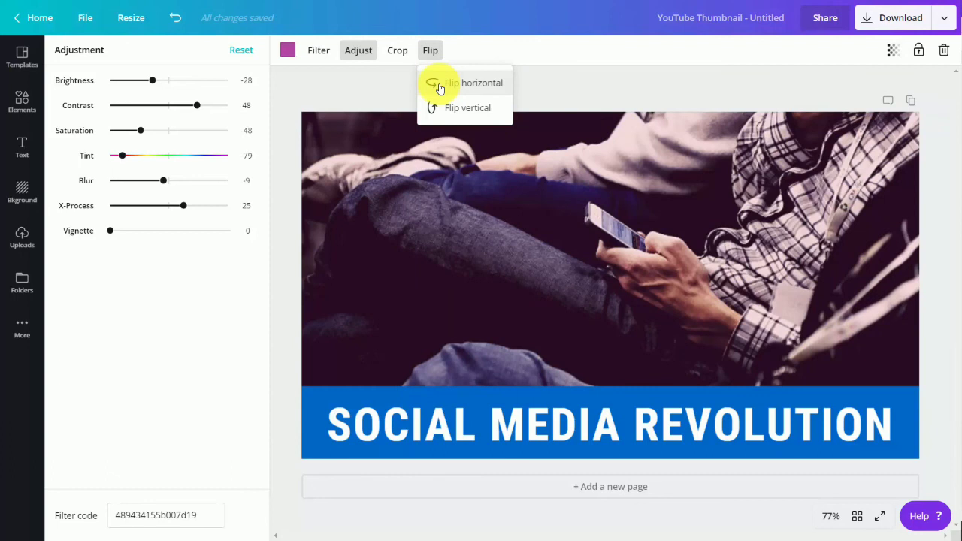
{"action": "left_click", "coordinate": [439, 85]}
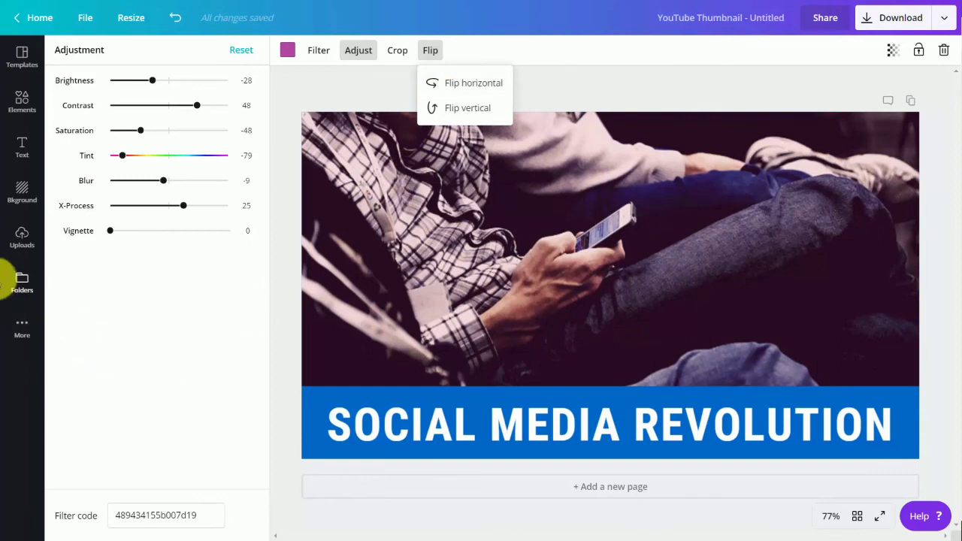
Add the QR code from the Logos folder to the thumbnail and shrink it into the photo's upper-right corner.
{"action": "left_click", "coordinate": [19, 284]}
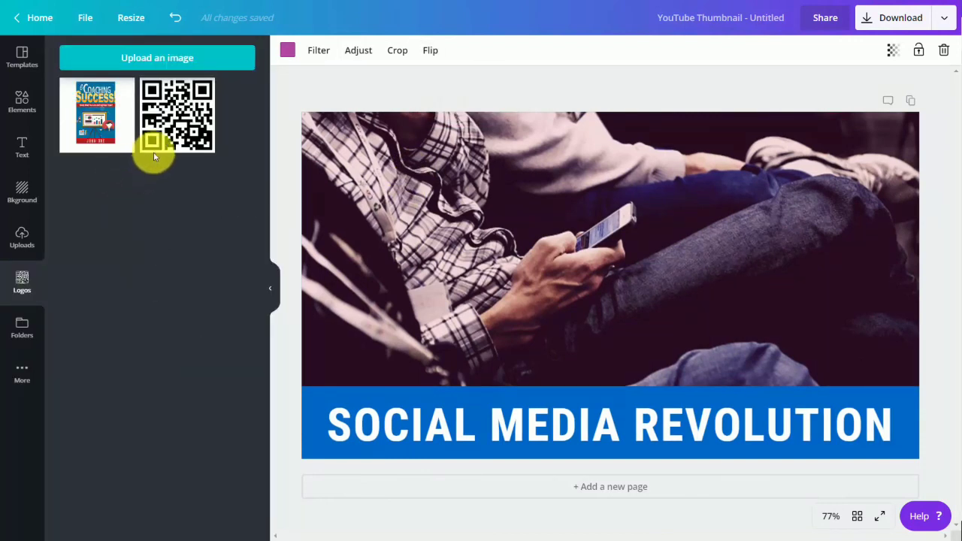
{"action": "left_click", "coordinate": [176, 120]}
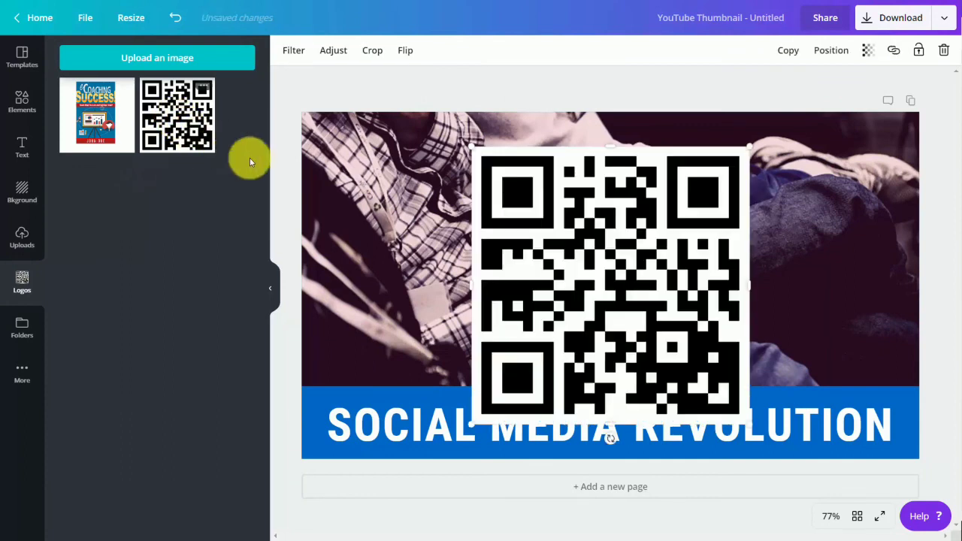
{"action": "left_click_drag", "start_coordinate": [469, 149], "coordinate": [855, 158]}
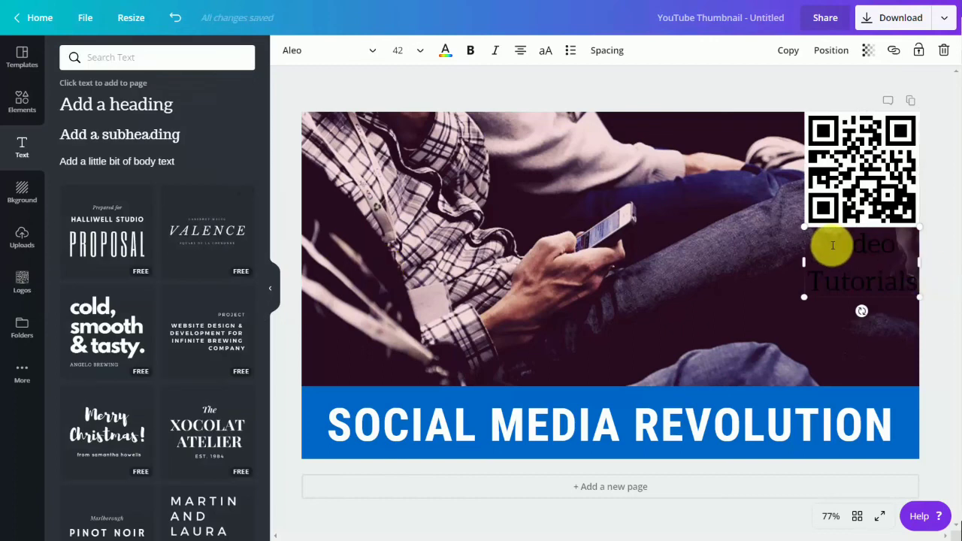
Color the "Video Tutorials" text below the QR code white.
{"action": "left_click_drag", "start_coordinate": [831, 245], "coordinate": [916, 281]}
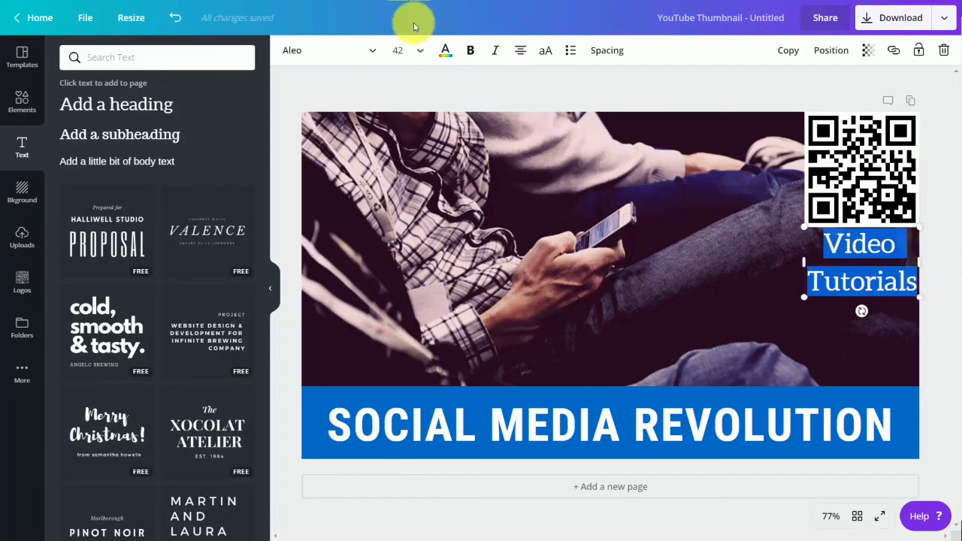
{"action": "left_click", "coordinate": [448, 52]}
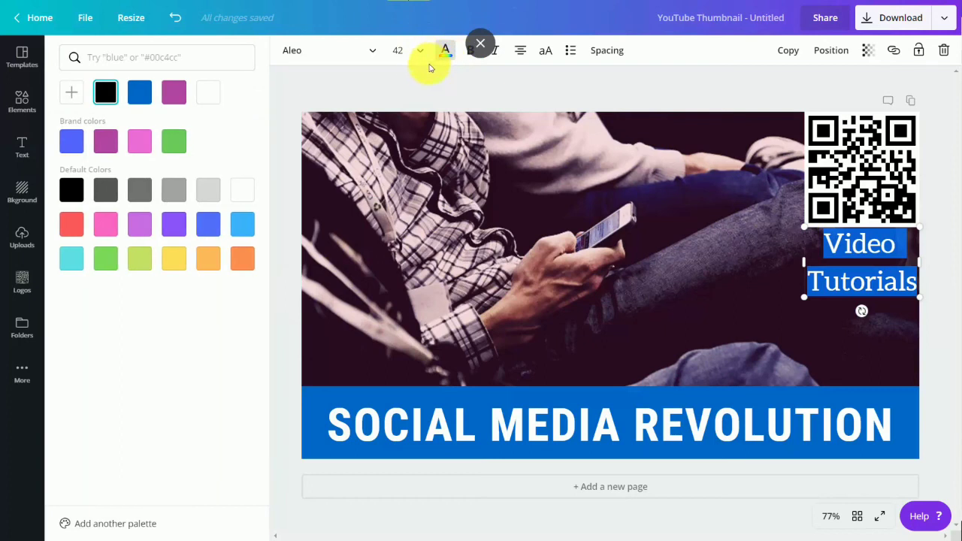
{"action": "left_click", "coordinate": [206, 94]}
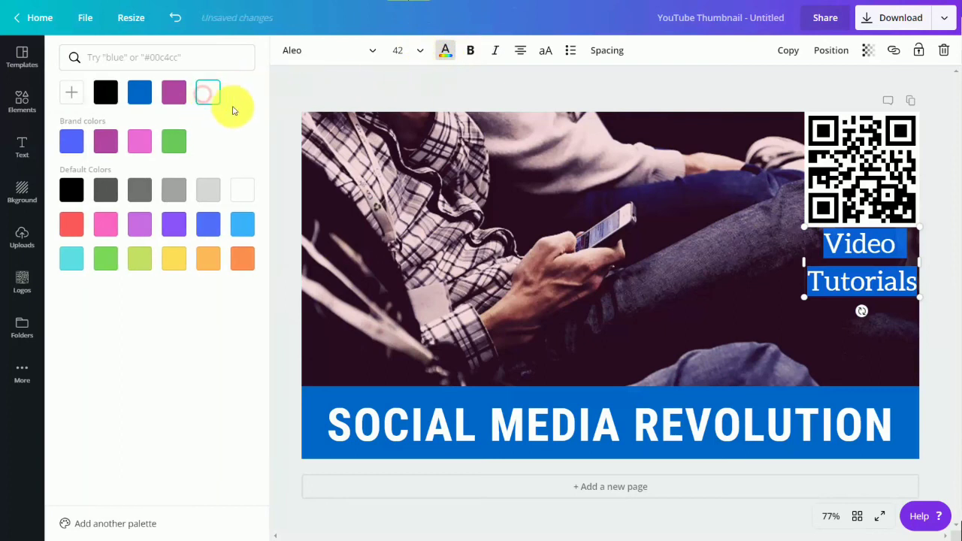
{"action": "left_click", "coordinate": [531, 122]}
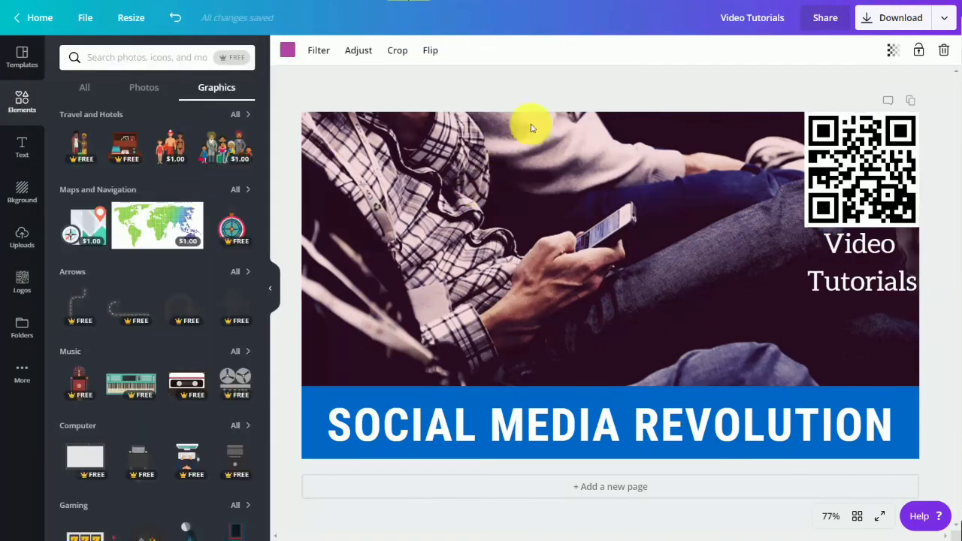
Search the free graphics for "Computer", add the man with a laptop, shrink him and place him under the "Video Tutorials" text.
{"action": "left_click", "coordinate": [230, 59]}
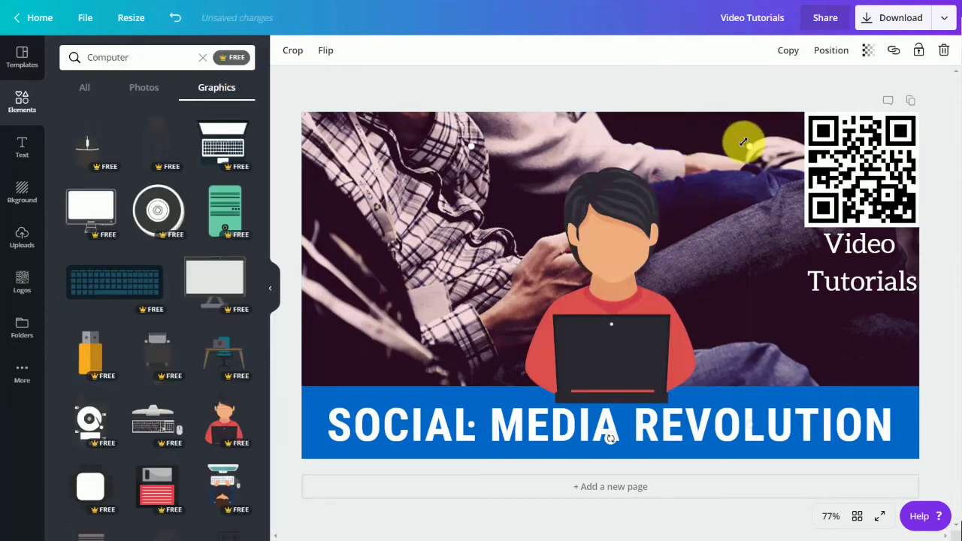
{"action": "left_click_drag", "start_coordinate": [667, 207], "coordinate": [463, 363]}
{"action": "left_click_drag", "start_coordinate": [508, 392], "coordinate": [852, 346]}
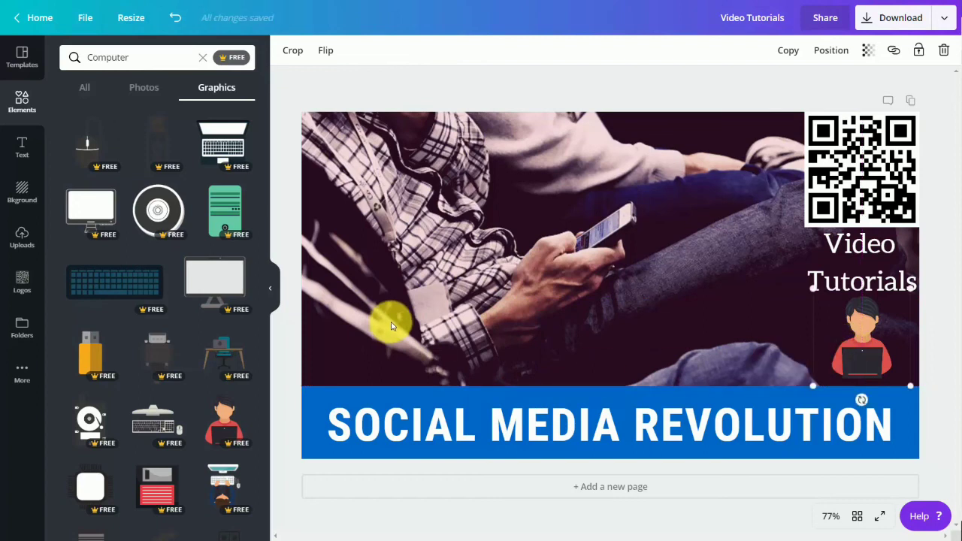
Download the thumbnail as a PNG and save it as Video Tutorials.png in the images downloaded folder.
{"action": "left_click", "coordinate": [944, 18]}
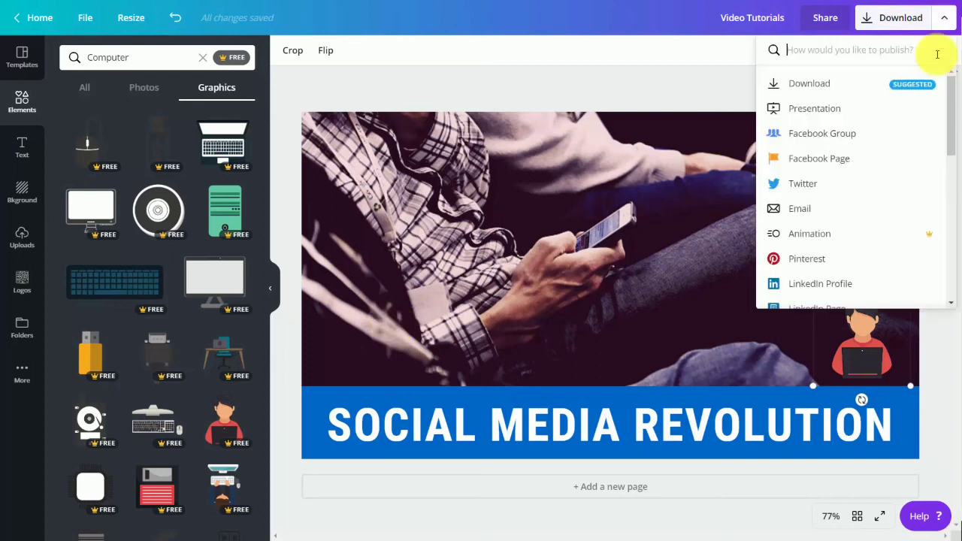
{"action": "left_click", "coordinate": [396, 337]}
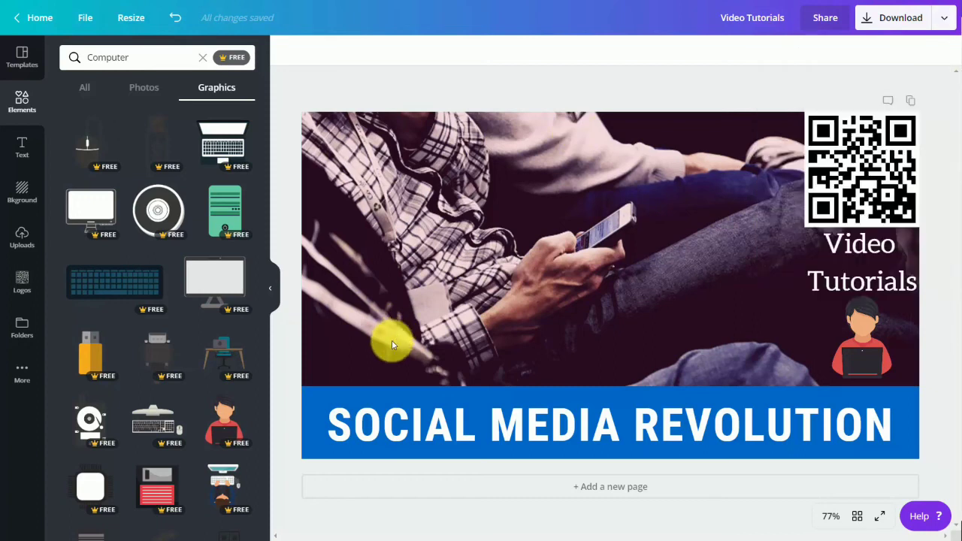
{"action": "left_click", "coordinate": [924, 25]}
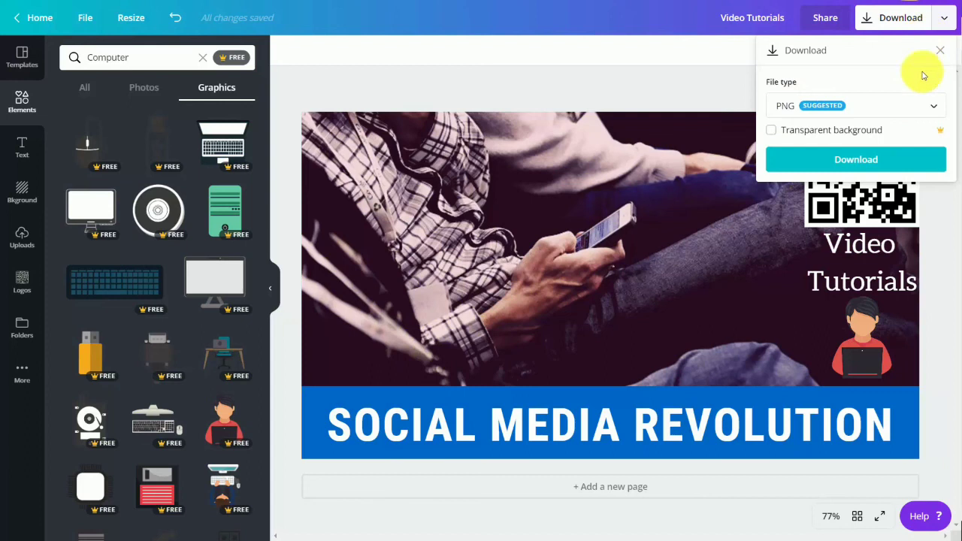
{"action": "left_click", "coordinate": [844, 161]}
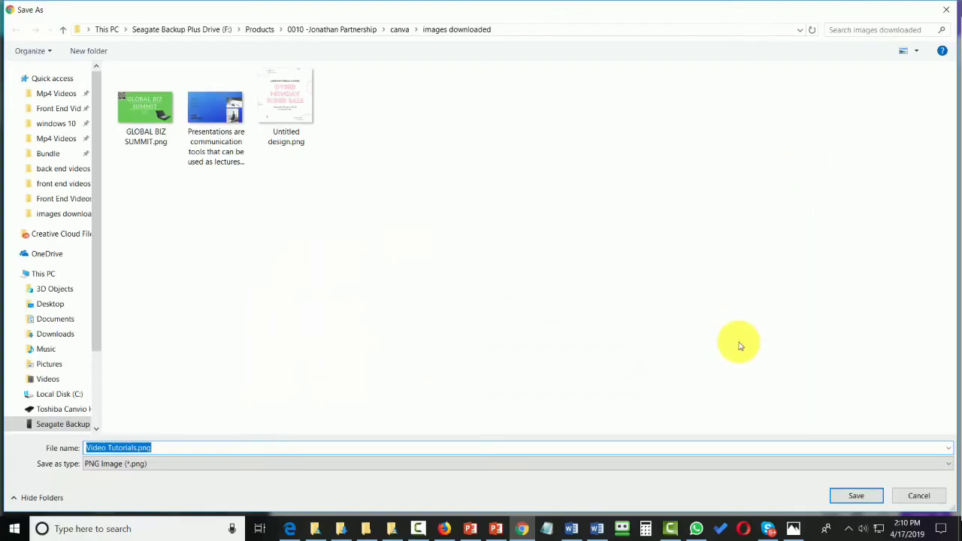
{"action": "left_click", "coordinate": [848, 496]}
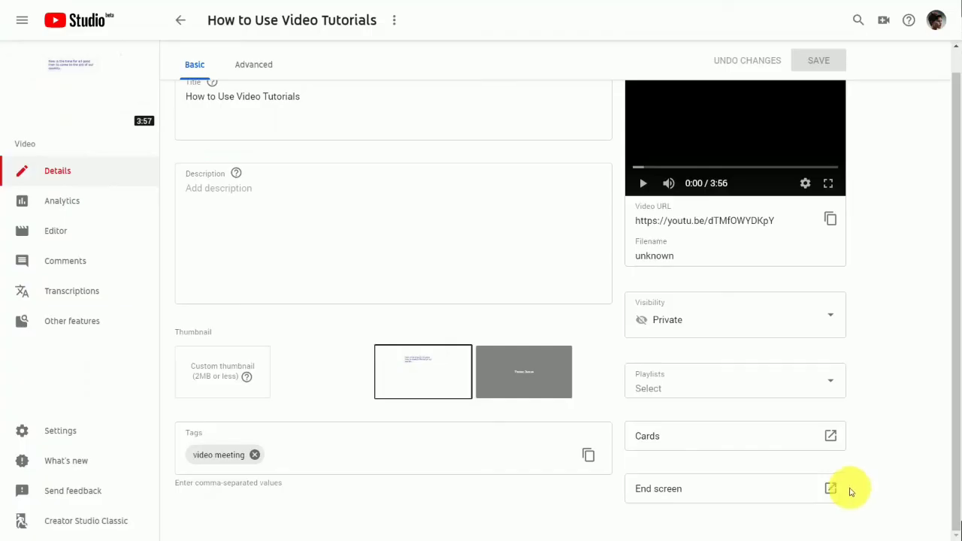
In YouTube Studio, upload the downloaded design as the custom thumbnail of "How to Use Video Tutorials" and save the video details.
{"action": "left_click", "coordinate": [223, 376]}
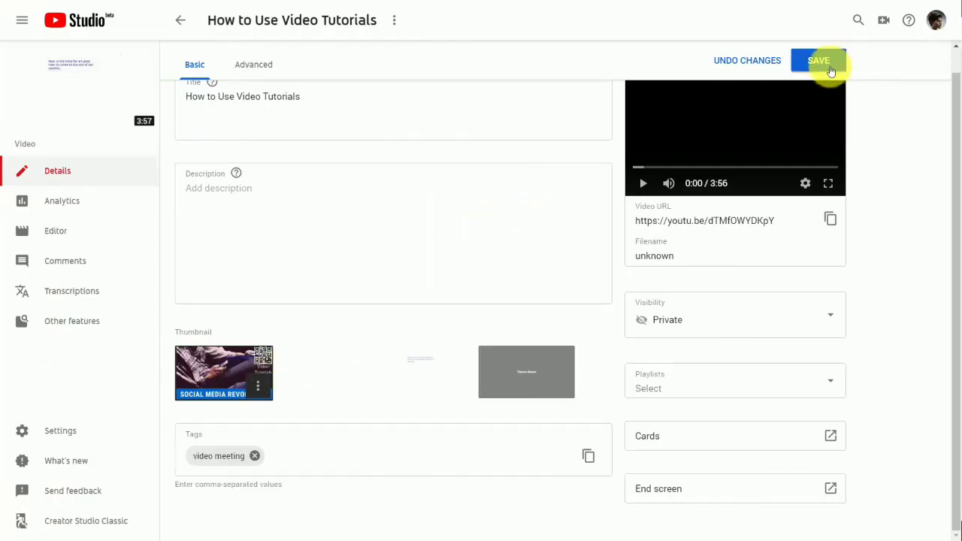
{"action": "left_click", "coordinate": [823, 62]}
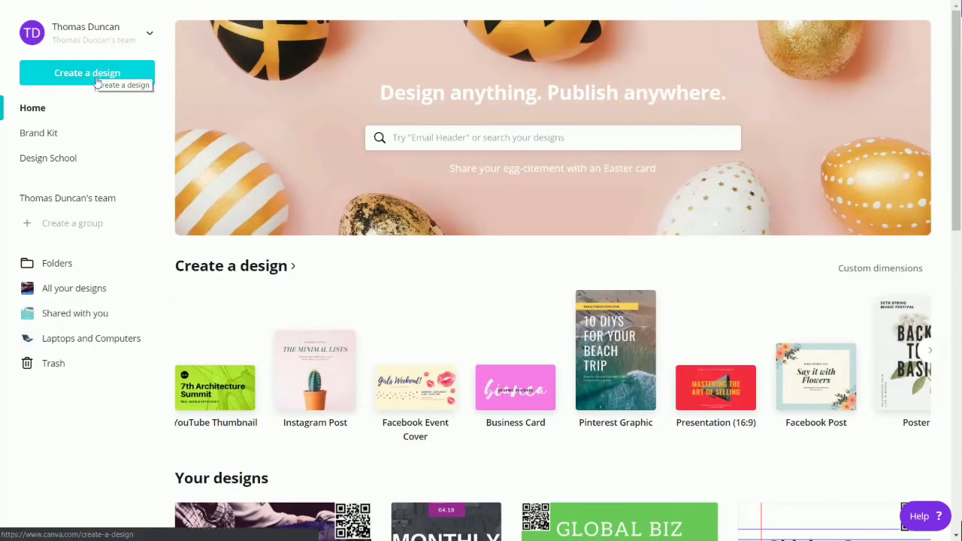
Back in Canva, create a blank Facebook Post design and look through its publishing and printing options.
{"action": "left_click", "coordinate": [97, 75]}
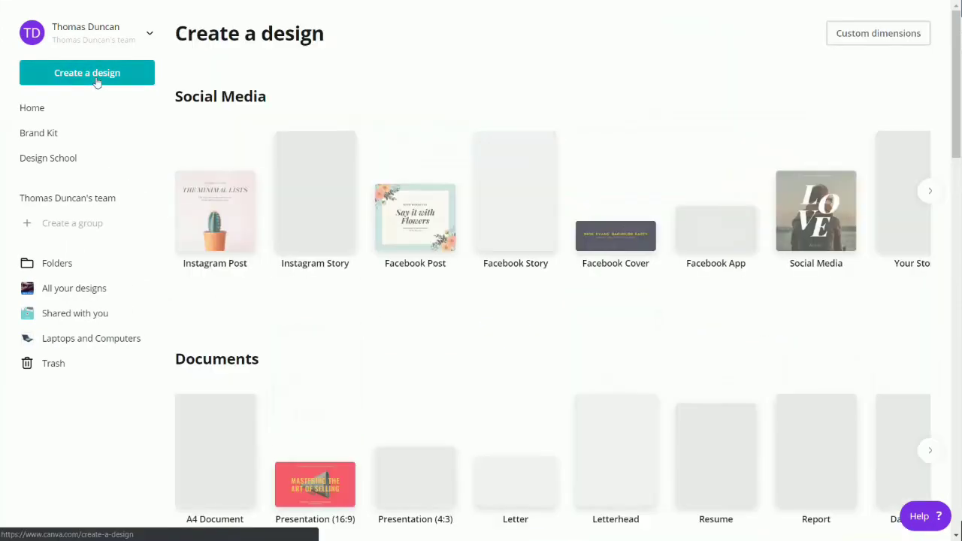
{"action": "left_click", "coordinate": [400, 213]}
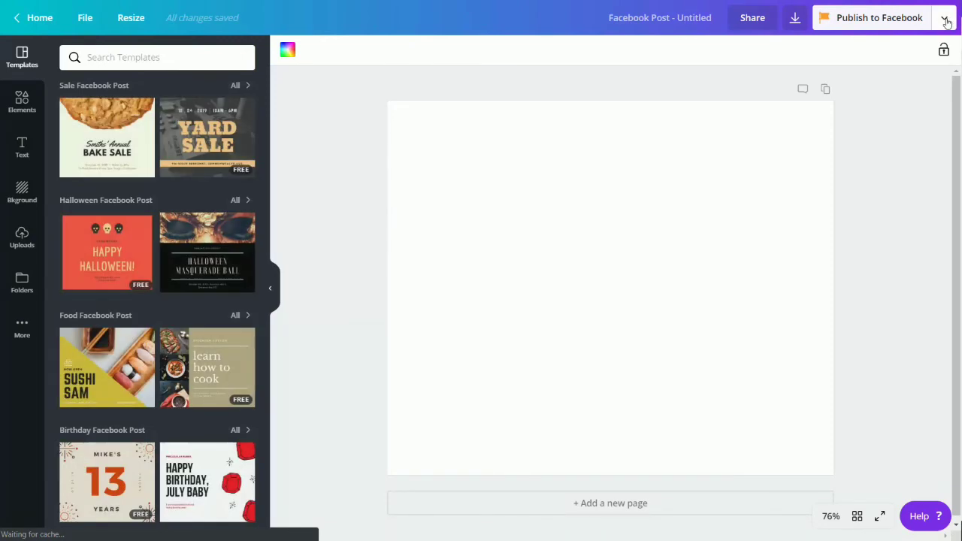
{"action": "left_click", "coordinate": [945, 19]}
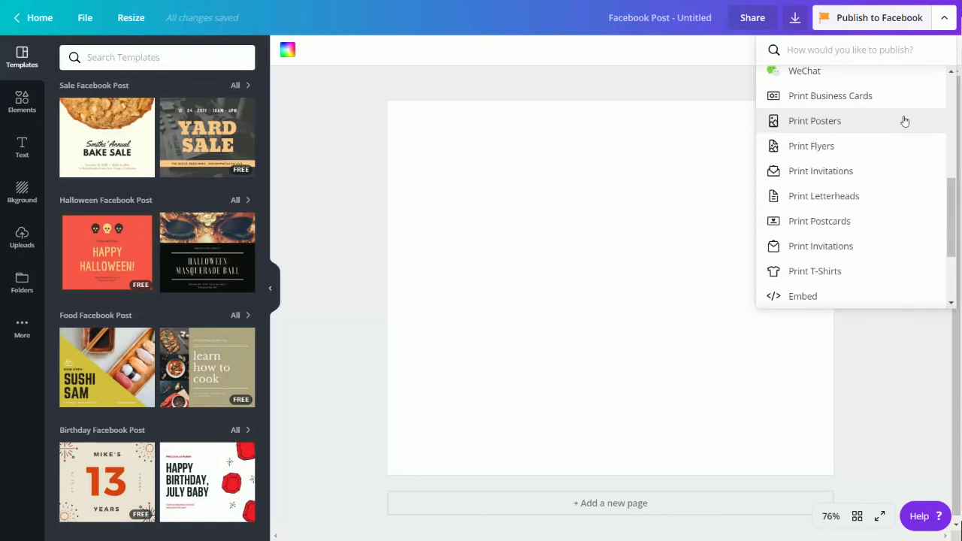
{"action": "scroll", "coordinate": [904, 122], "scroll_direction": "down", "scroll_amount": 1}
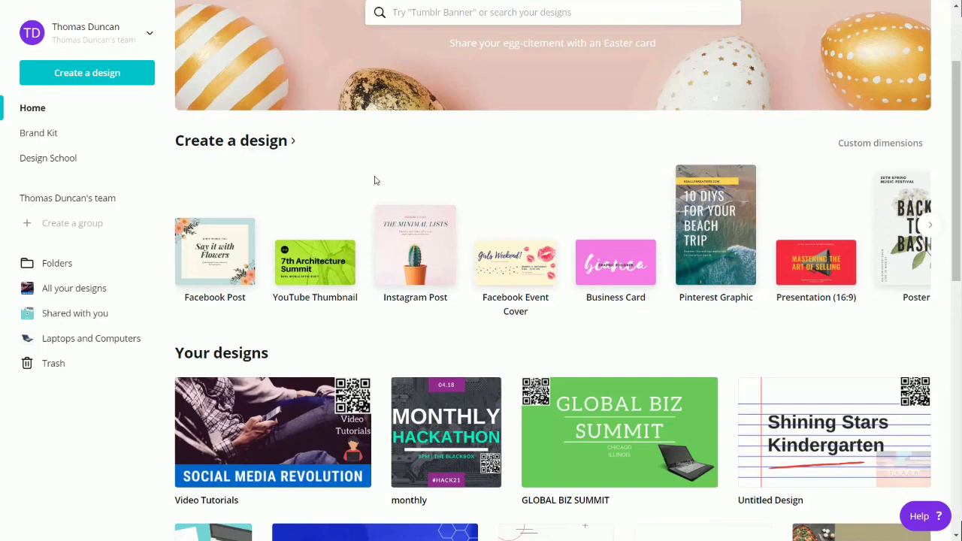
Switch to the "monthly" hackathon design, resize a copy for Print T-Shirts and bring up its T-shirt color and size options.
{"action": "key", "text": "ctrl+Tab"}
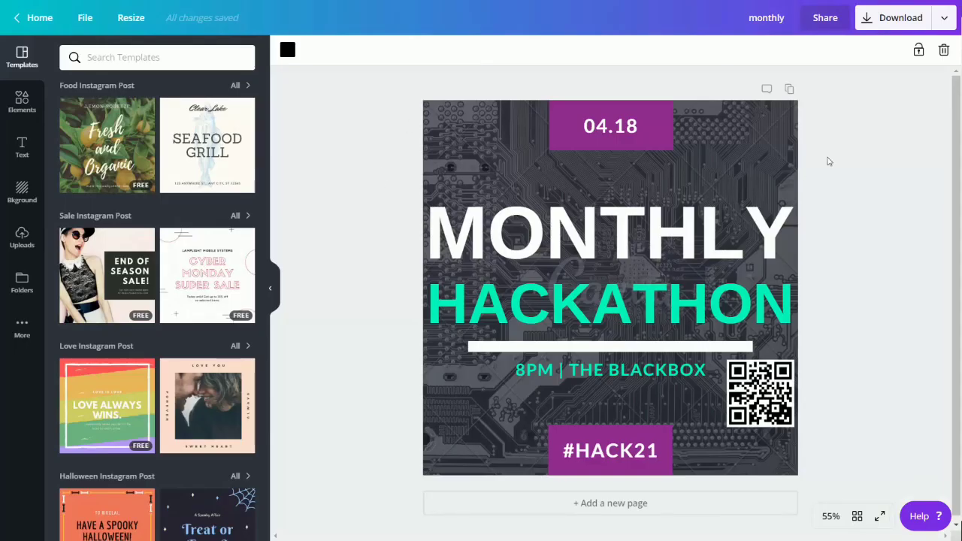
{"action": "left_click", "coordinate": [943, 23]}
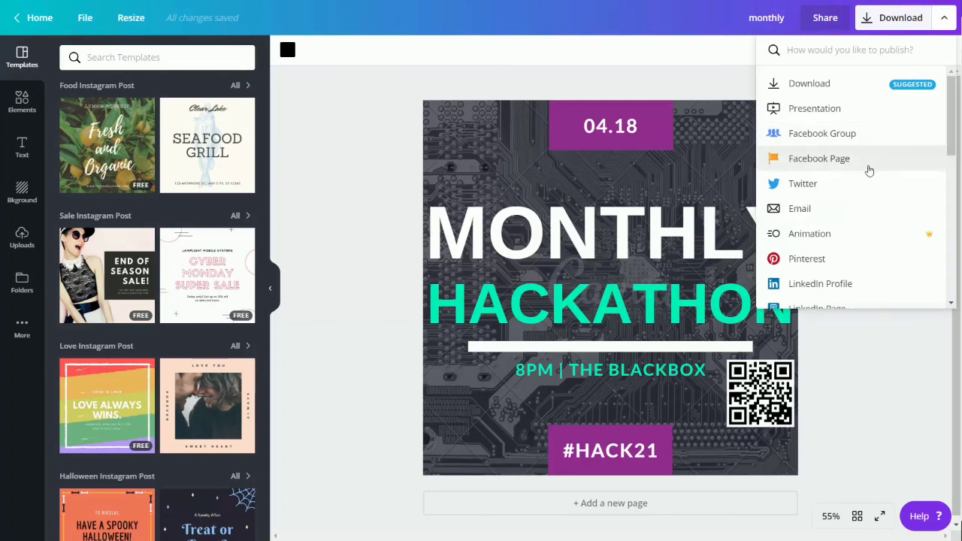
{"action": "scroll", "coordinate": [867, 172], "scroll_direction": "down", "scroll_amount": 3}
{"action": "scroll", "coordinate": [867, 173], "scroll_direction": "down", "scroll_amount": 5}
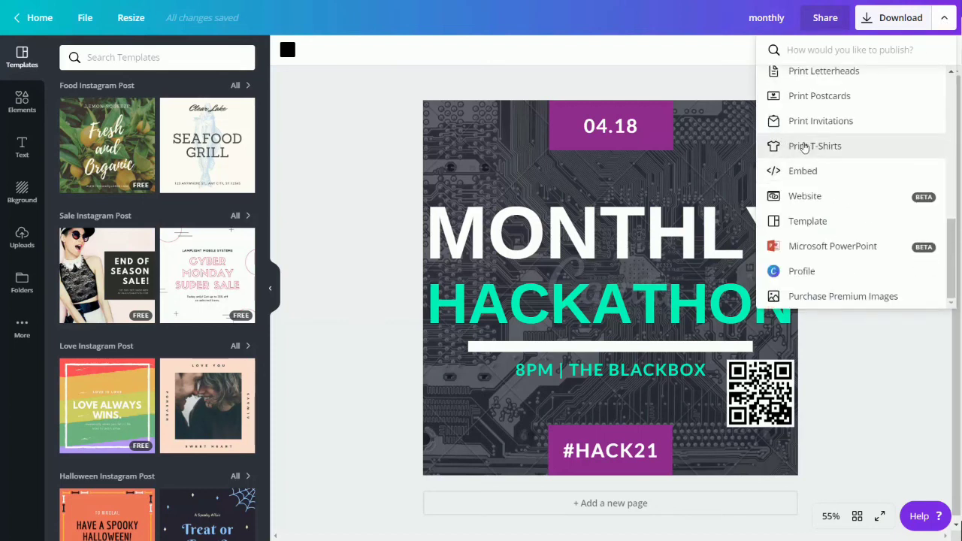
{"action": "left_click", "coordinate": [804, 147]}
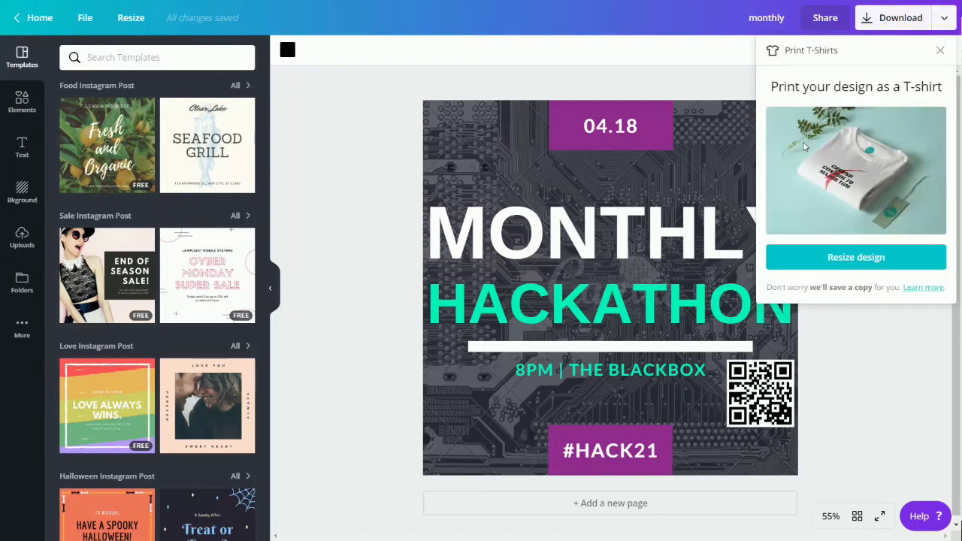
{"action": "left_click", "coordinate": [848, 261]}
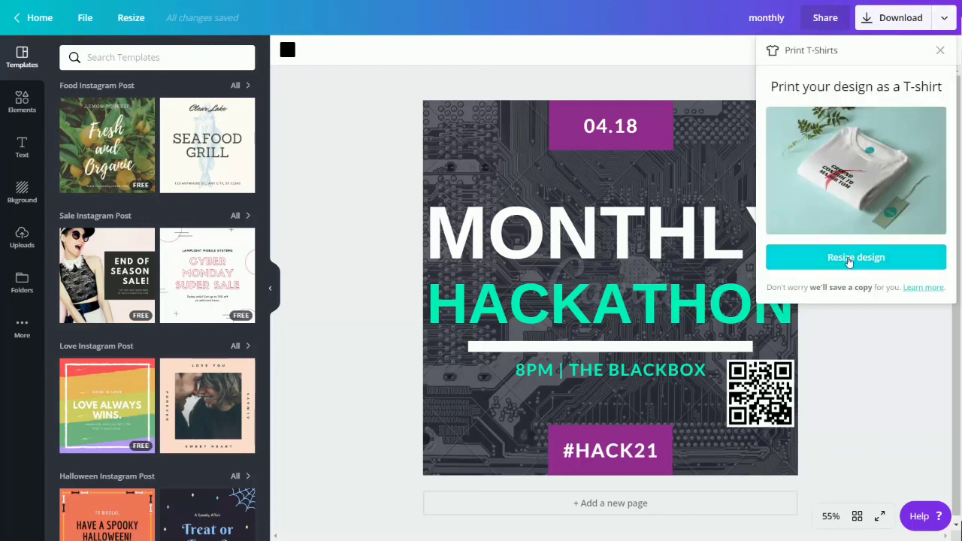
{"action": "left_click", "coordinate": [848, 261]}
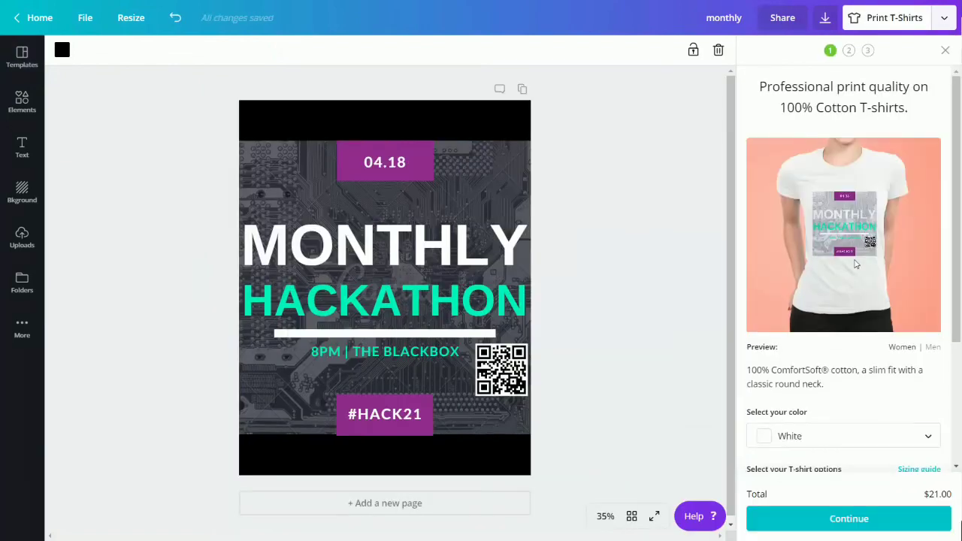
{"action": "scroll", "coordinate": [854, 264], "scroll_direction": "down", "scroll_amount": 2}
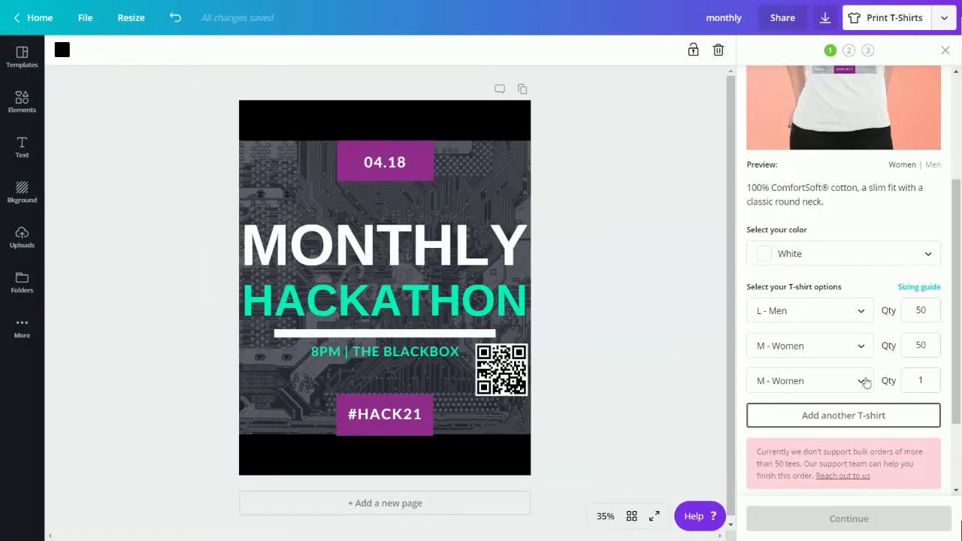